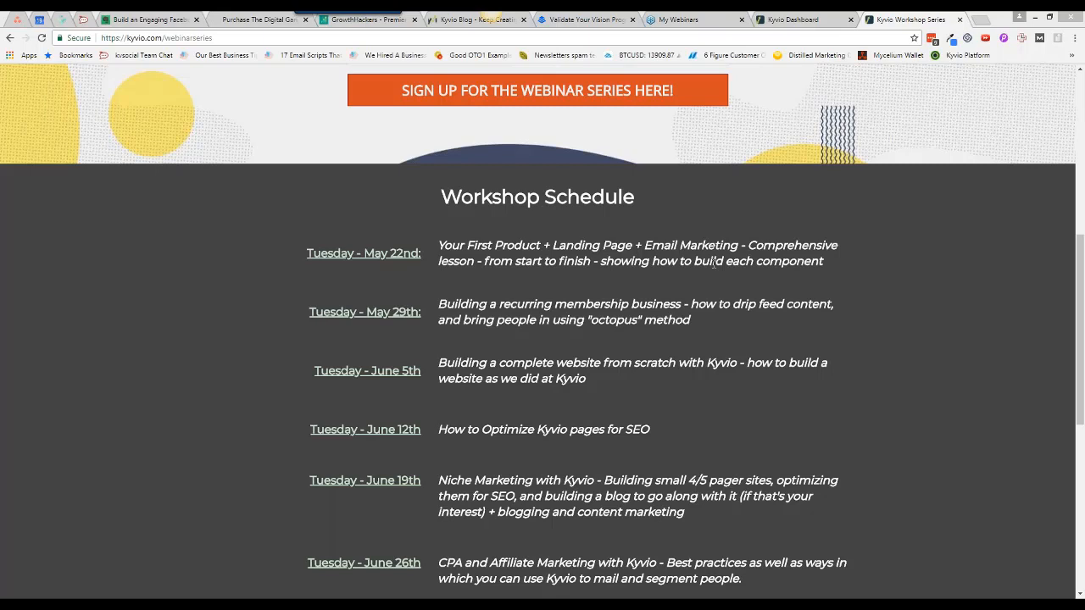
- Review the workshop schedule, highlighting the Niche Marketing, SEO optimization and CPA and Affiliate Marketing session titles
left_click_drag(438, 480, 594, 481)
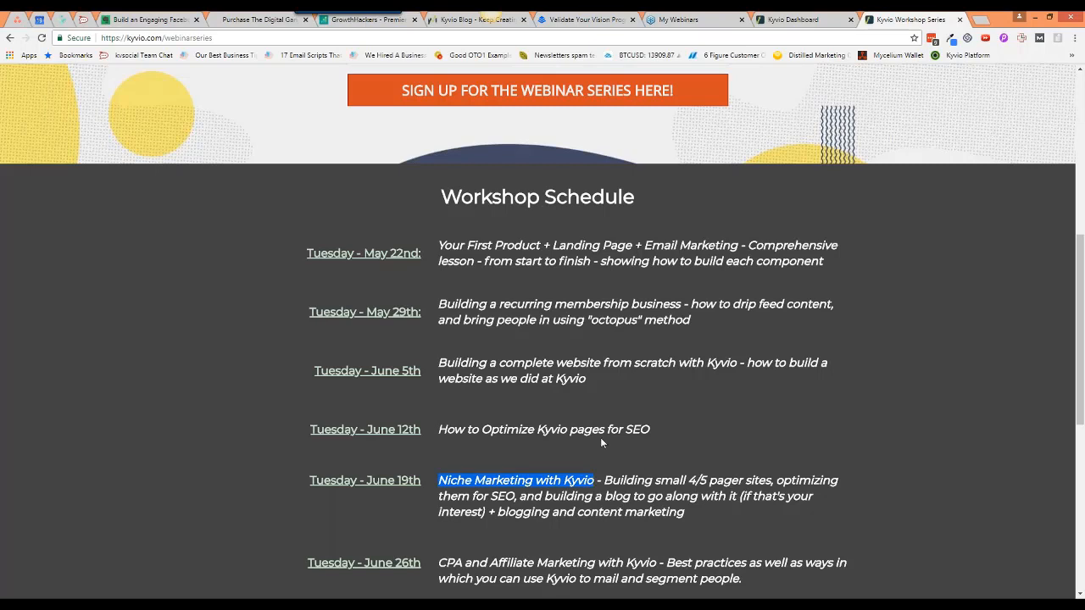
left_click_drag(438, 430, 697, 433)
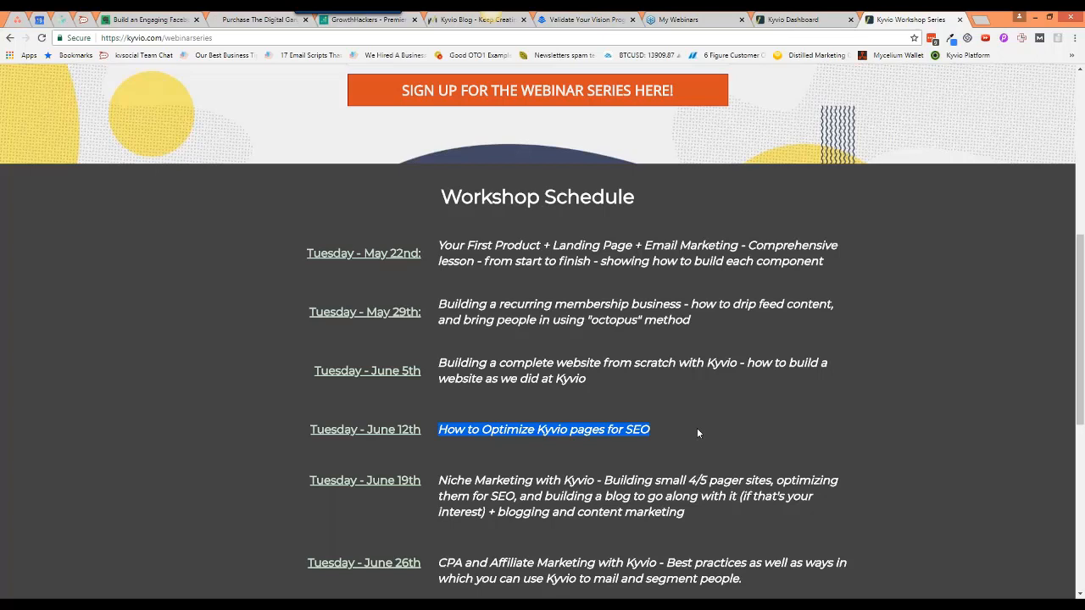
scroll(697, 428, "down", 2)
left_click_drag(438, 394, 646, 395)
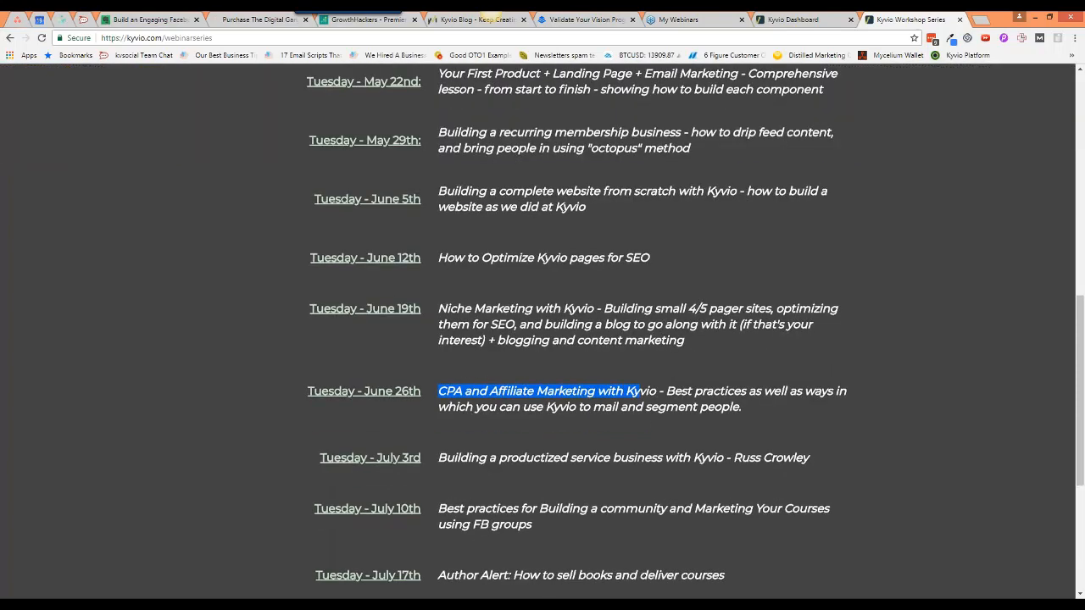
scroll(542, 373, "down", 1)
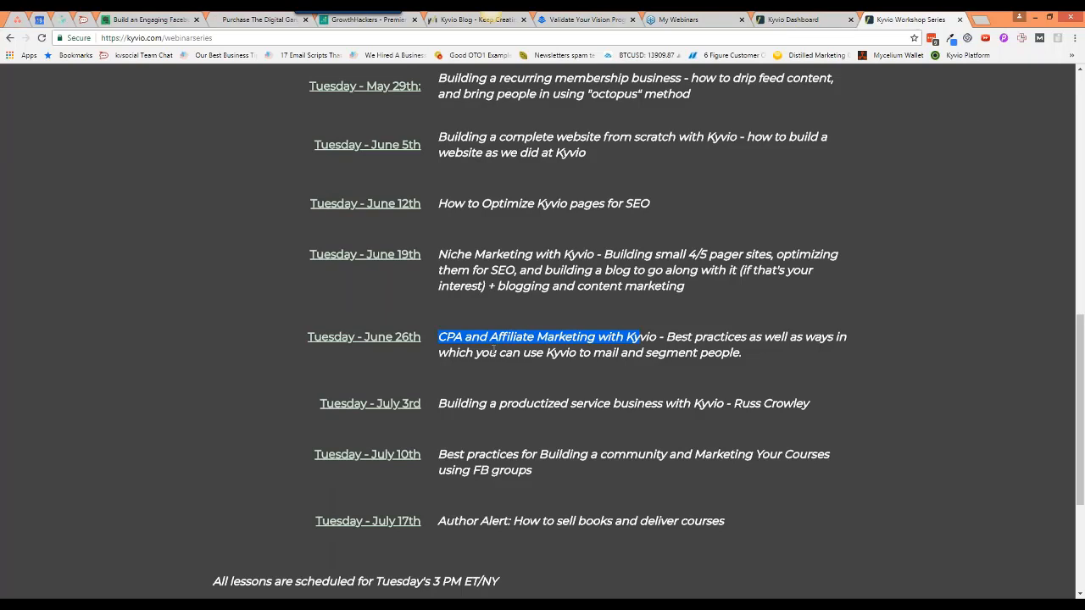
left_click(493, 350)
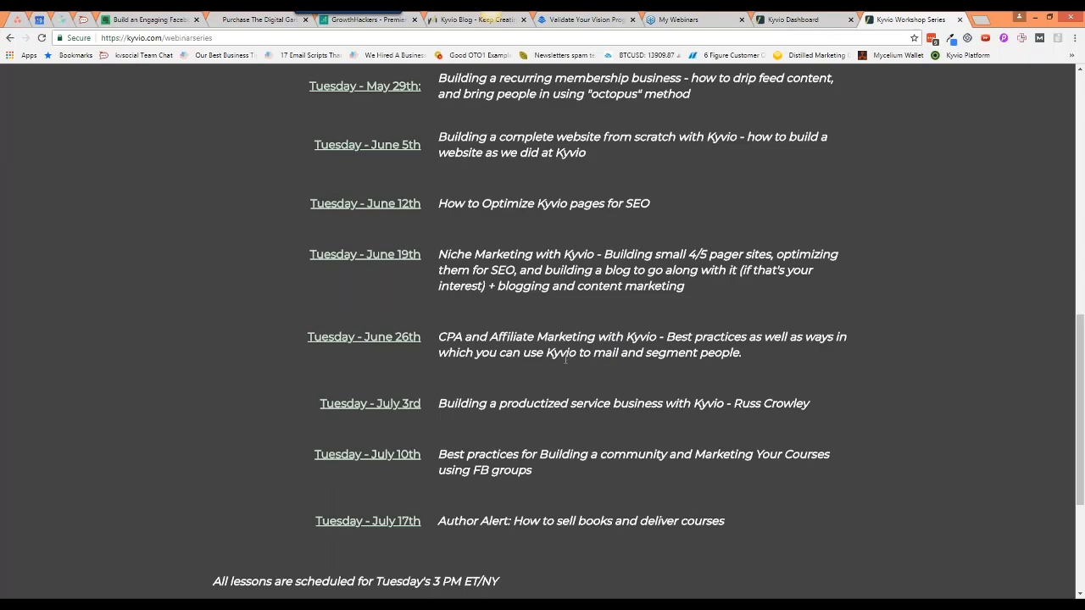
scroll(565, 359, "up", 1)
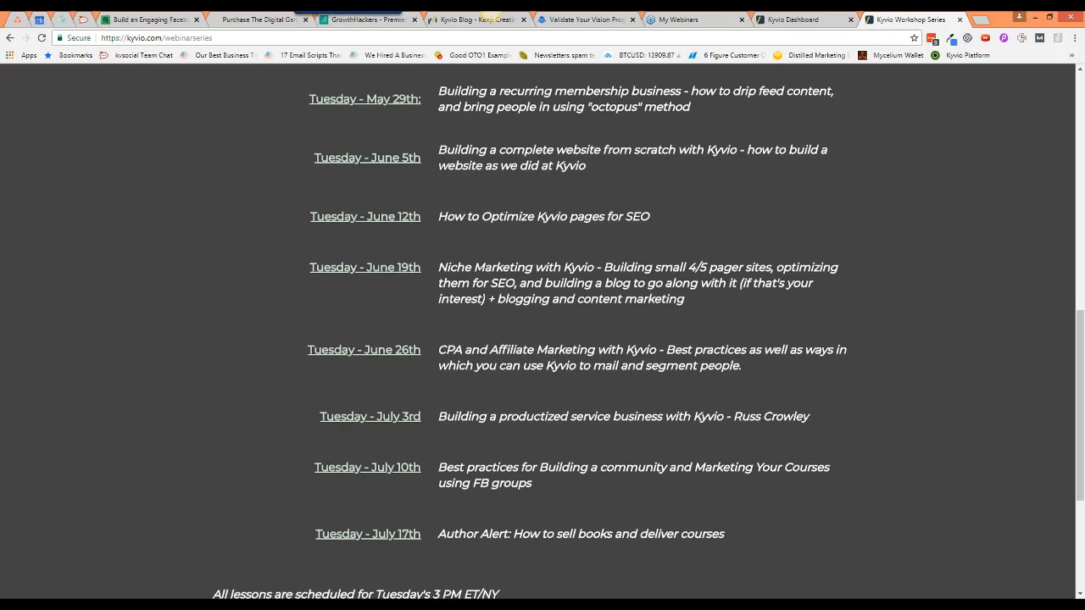
scroll(512, 379, "up", 2)
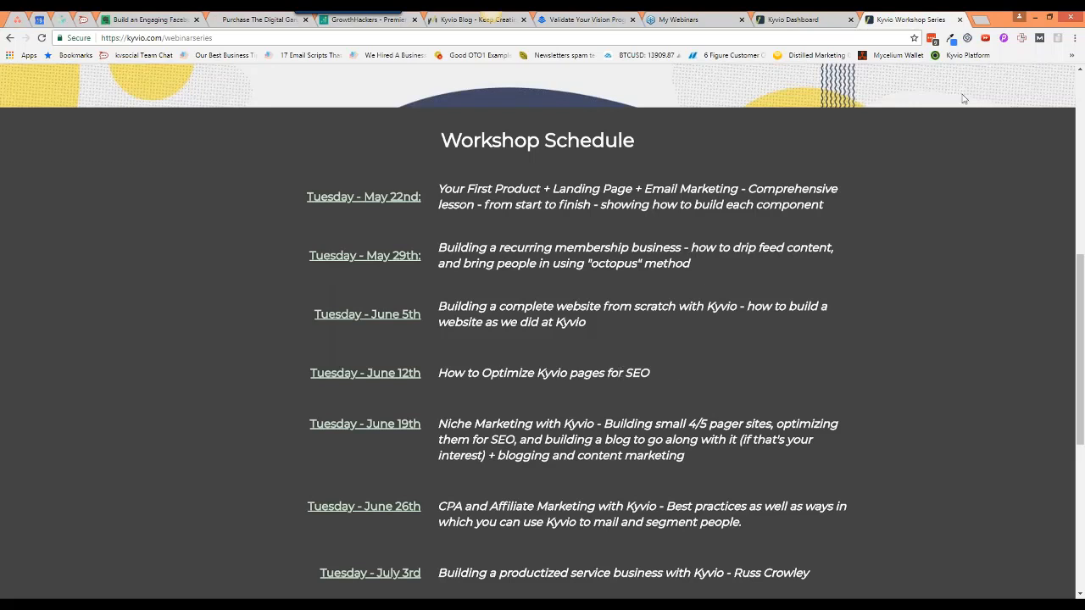
- Search Google for "teamrack" in a new browser tab
left_click(982, 25)
type("te")
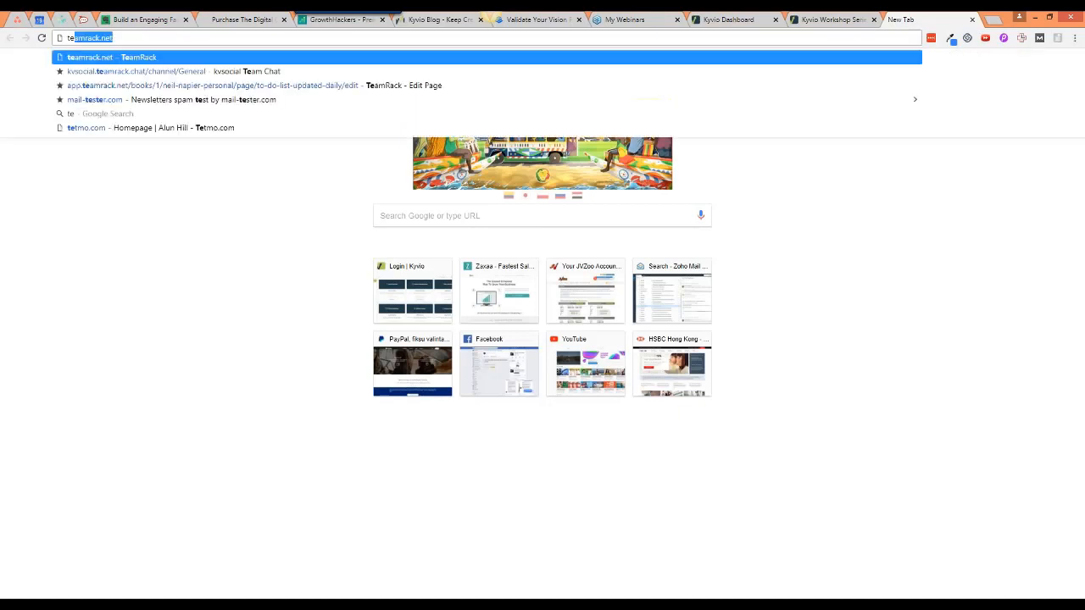
type("amrack")
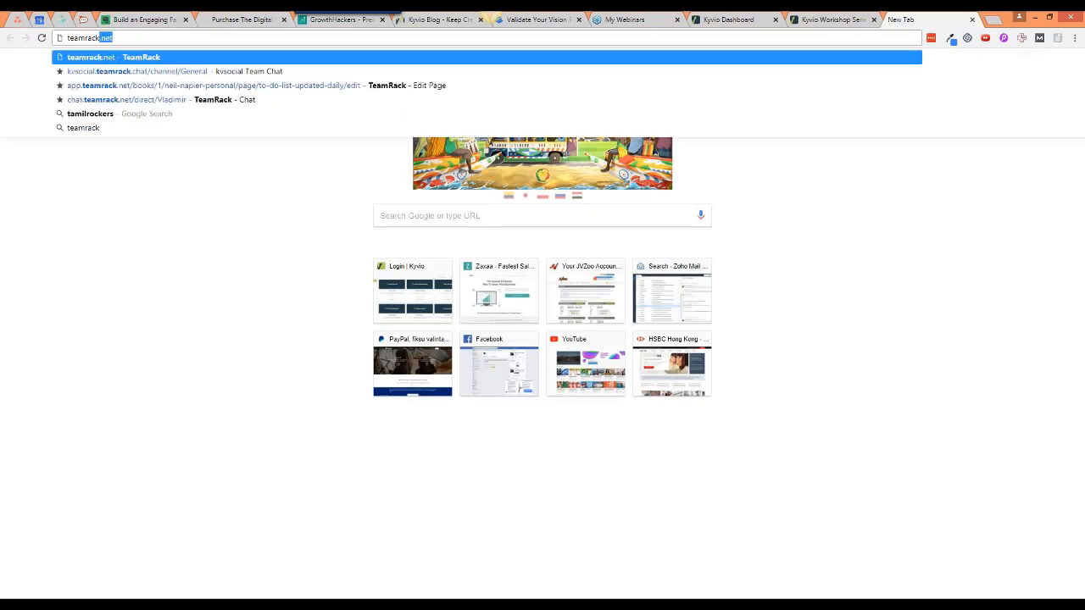
key("Delete")
key("Return")
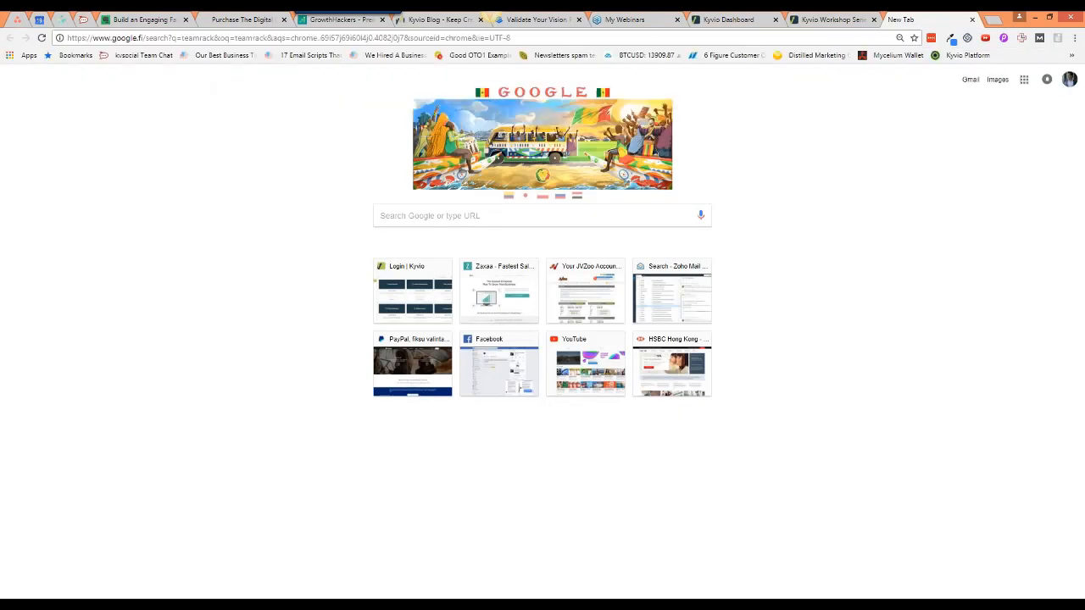
- Search Google for "kyvio" in another new browser tab
key("ctrl+t")
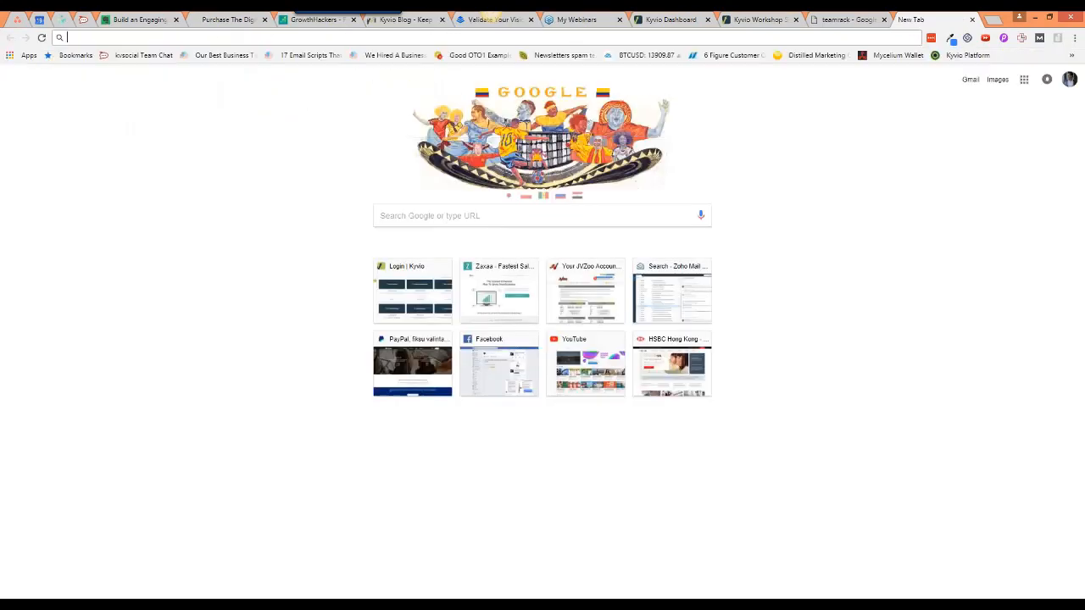
type("kyvio.com/login")
key("BackSpace")
key("BackSpace")
key("BackSpace")
key("BackSpace")
key("BackSpace")
key("BackSpace")
key("BackSpace")
key("BackSpace")
key("BackSpace")
key("BackSpace")
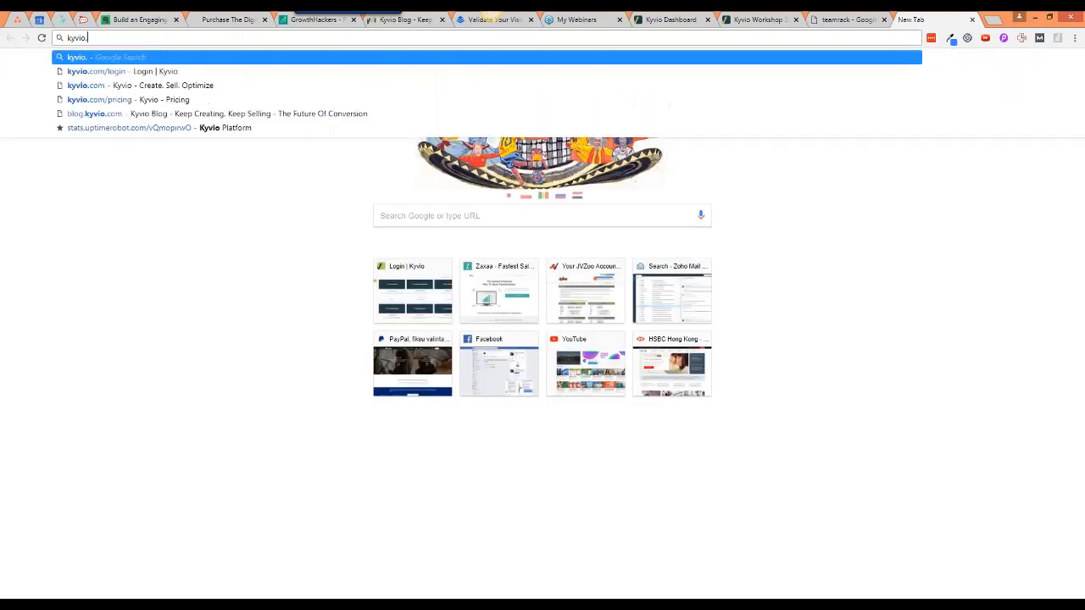
key("Return")
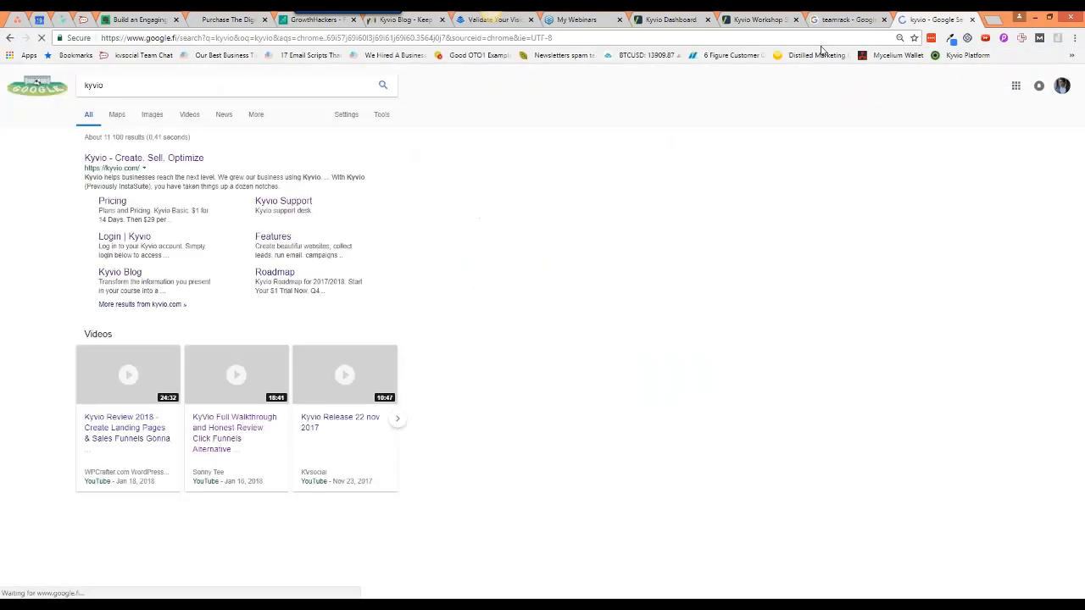
- Go back to the teamrack search results, highlight the first result's description and look through the rest of the page
left_click(844, 19)
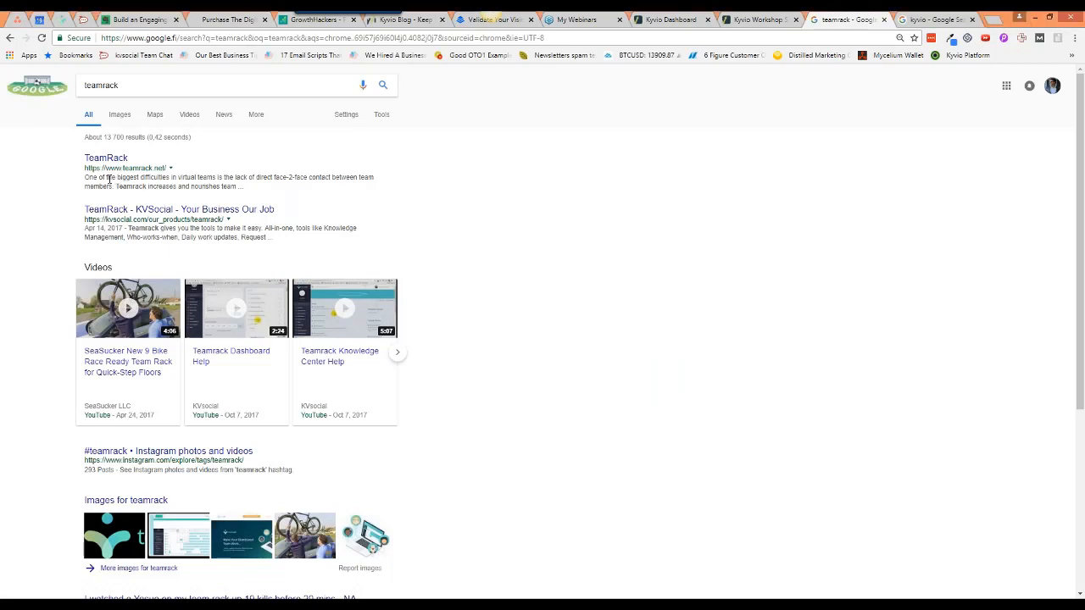
triple_click(114, 181)
left_click(200, 185)
triple_click(200, 186)
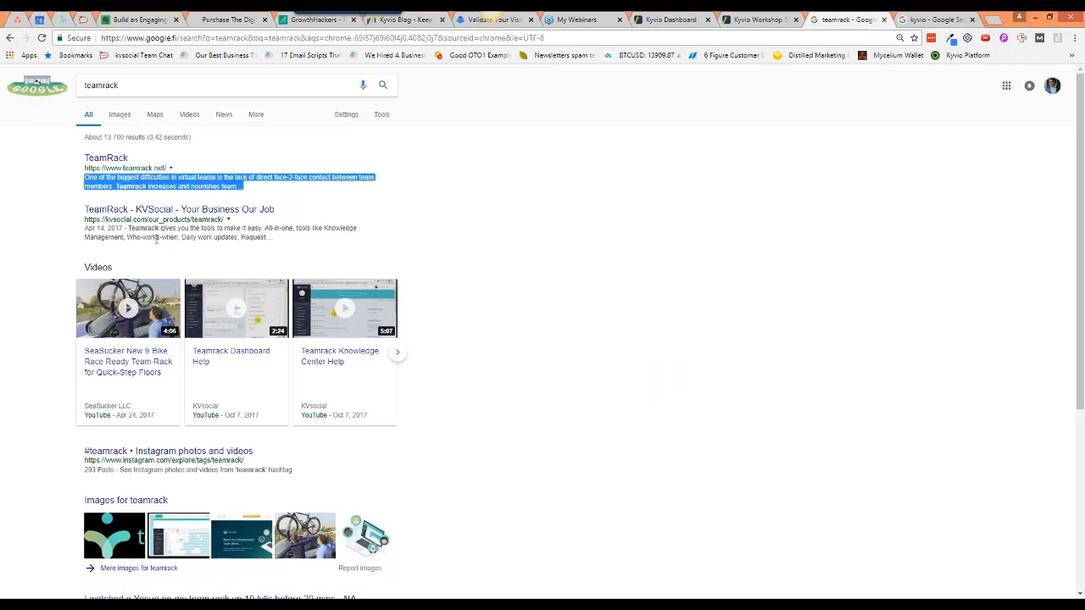
scroll(157, 250, "down", 3)
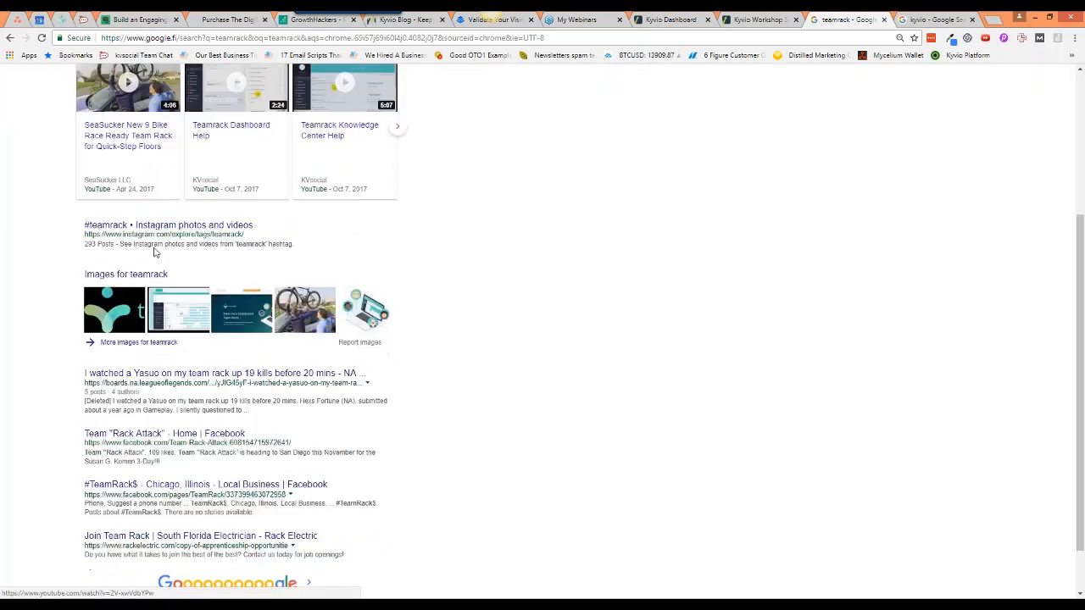
scroll(212, 297, "down", 1)
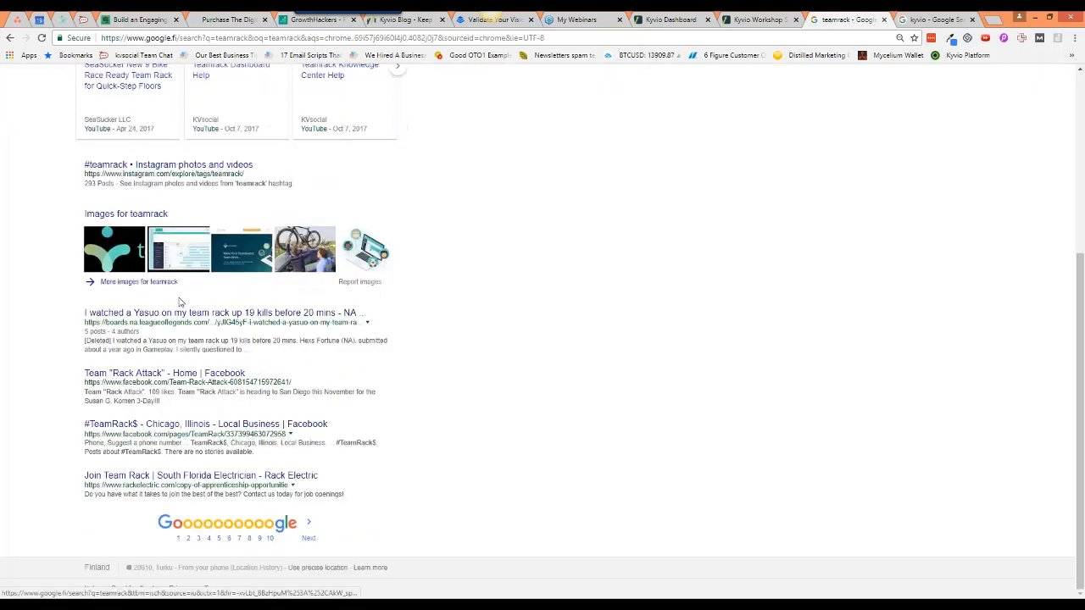
scroll(247, 300, "up", 4)
- Examine the kyvio search results, including the main description, the Pricing, Login and Blog sitelinks and the related searches
left_click(932, 18)
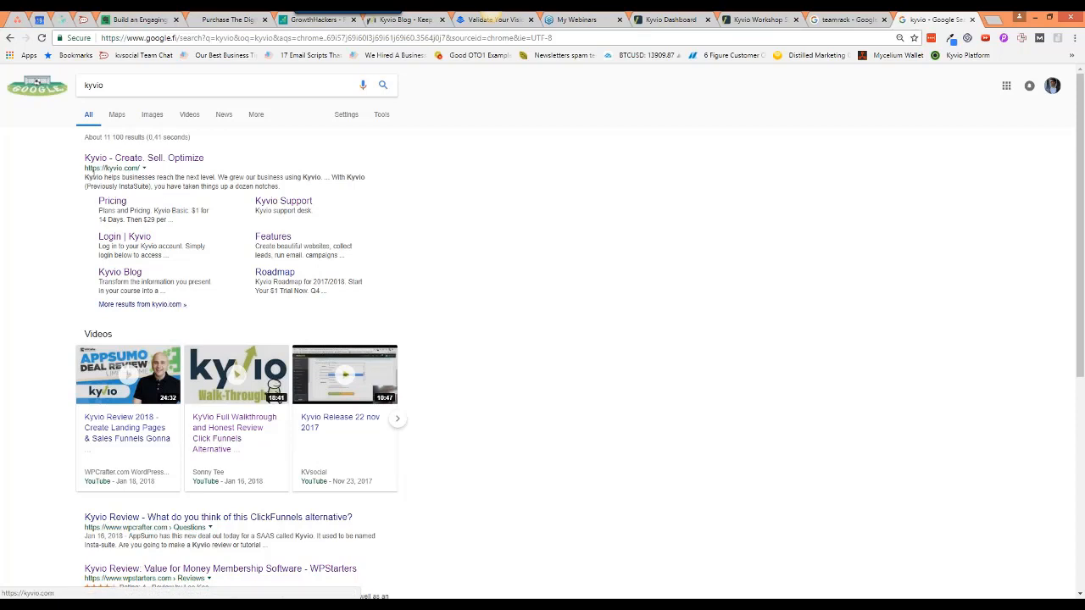
left_click_drag(84, 177, 298, 194)
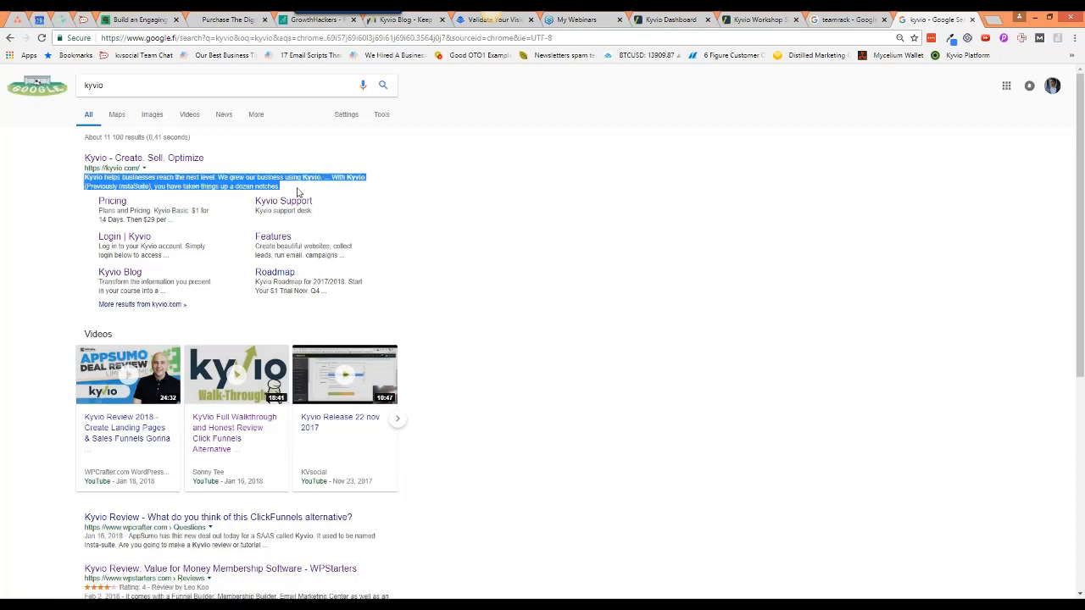
double_click(140, 210)
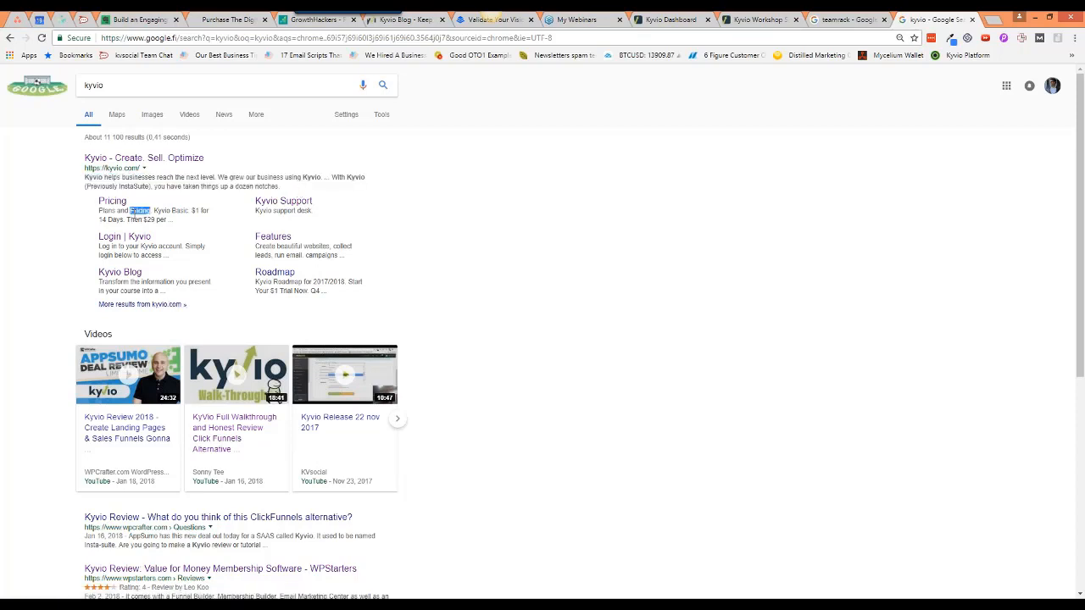
left_click(140, 247)
double_click(153, 284)
left_click(285, 213)
scroll(498, 305, "down", 1)
scroll(499, 305, "down", 4)
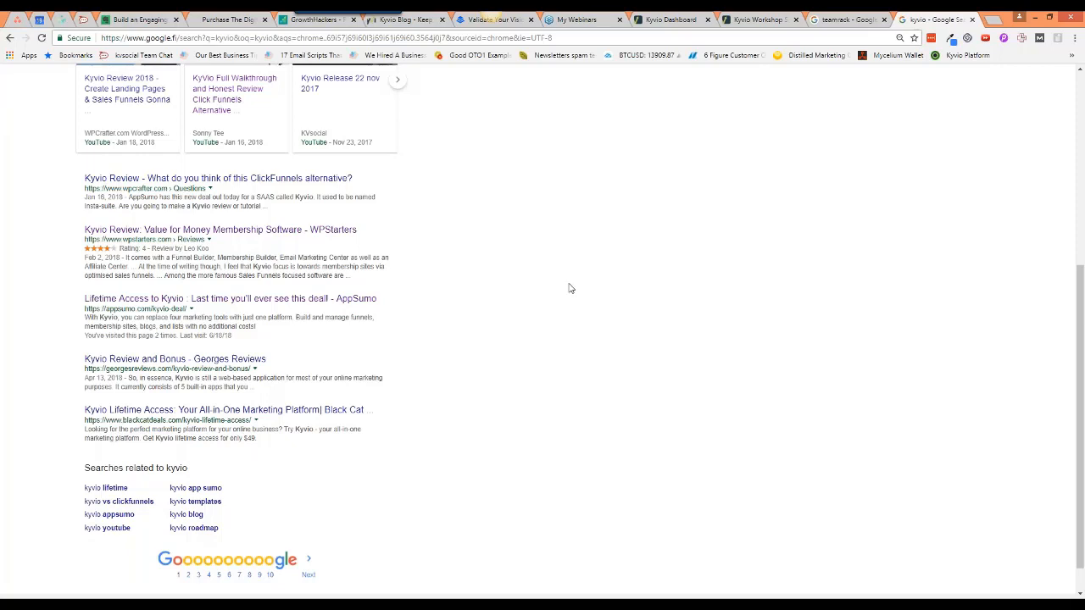
scroll(571, 288, "up", 4)
- Replace the Google query with "syndranker sales page" and run the search
double_click(198, 86)
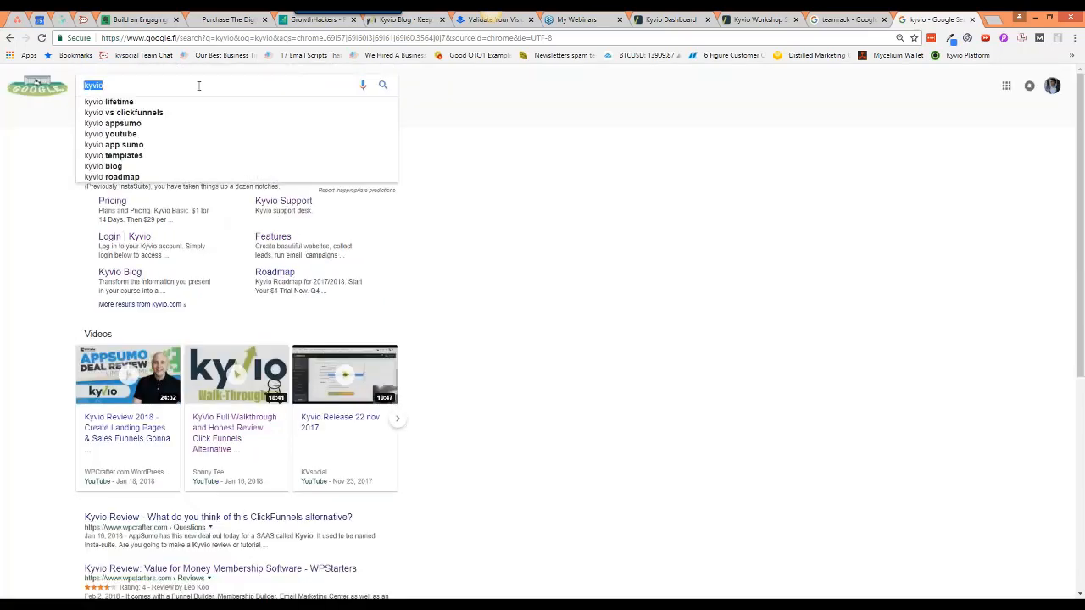
type("syndranker")
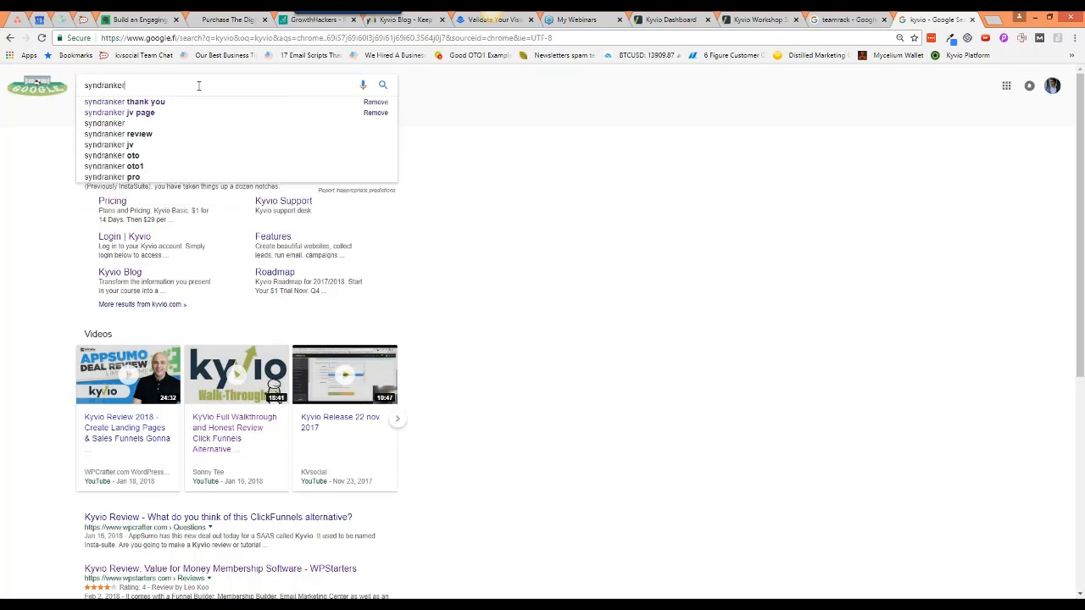
type(" sales page")
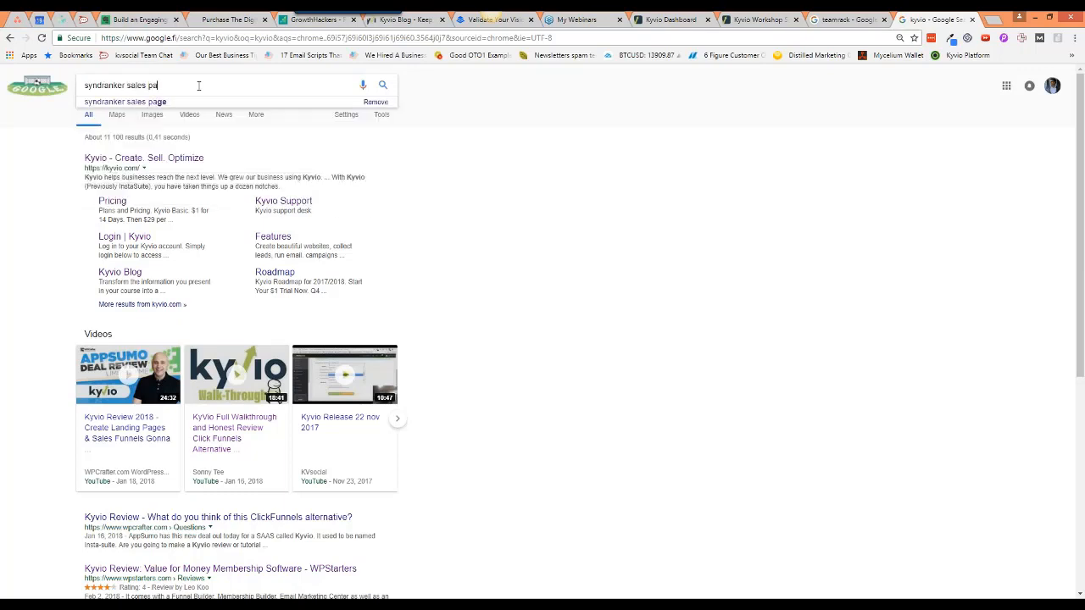
key("Return")
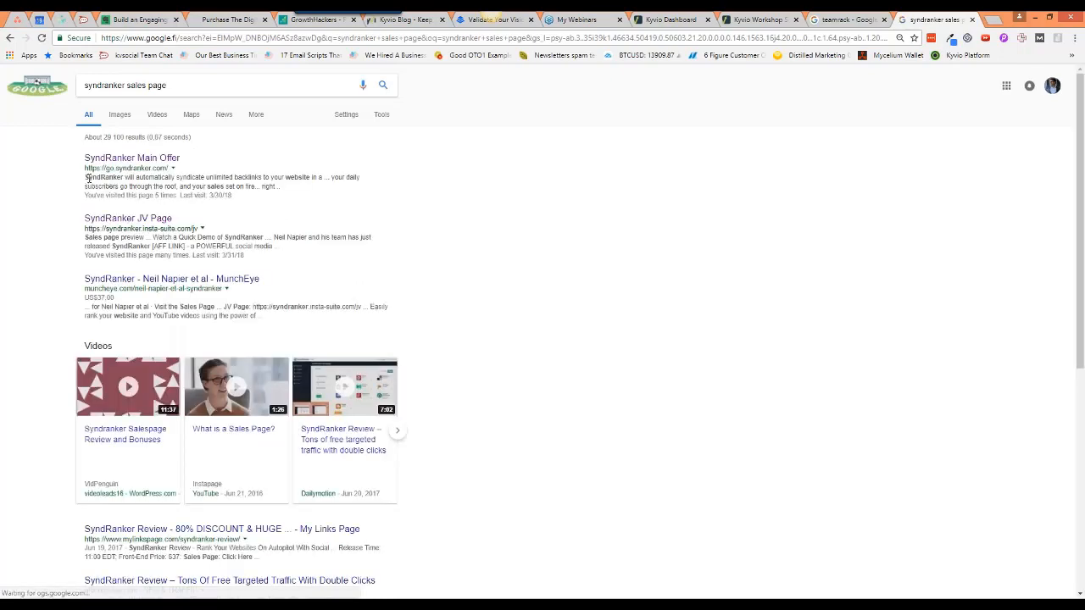
- Highlight the SyndRanker Main Offer result's description to examine its text, and clear the highlight
mouse_move(87, 177)
left_mouse_down()
mouse_move(275, 184)
mouse_move(84, 180)
left_mouse_up()
left_click(279, 185)
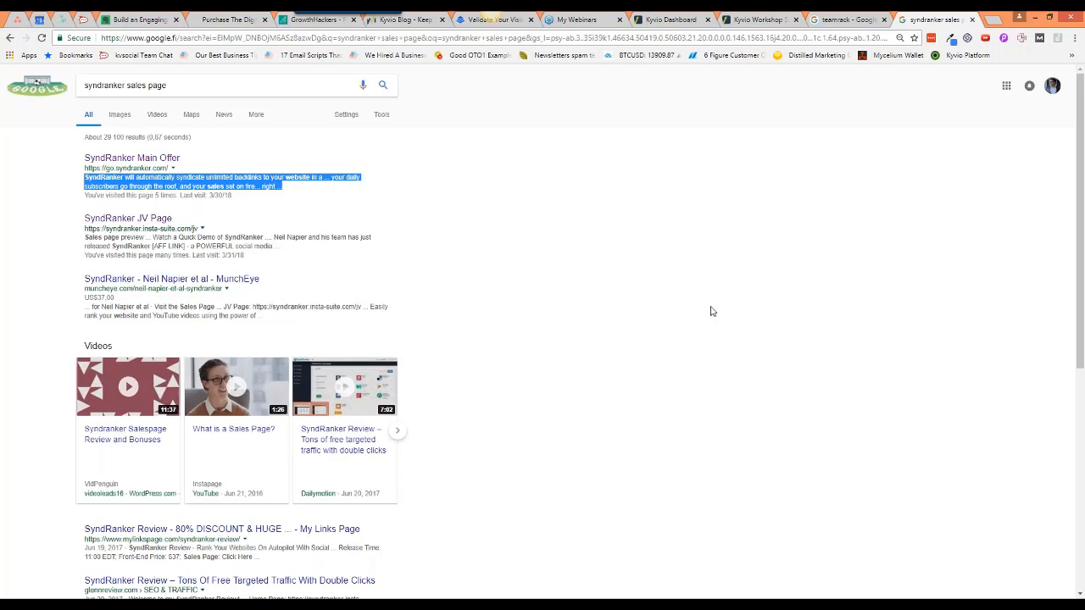
scroll(712, 311, "down", 1)
scroll(712, 312, "up", 1)
left_click(514, 273)
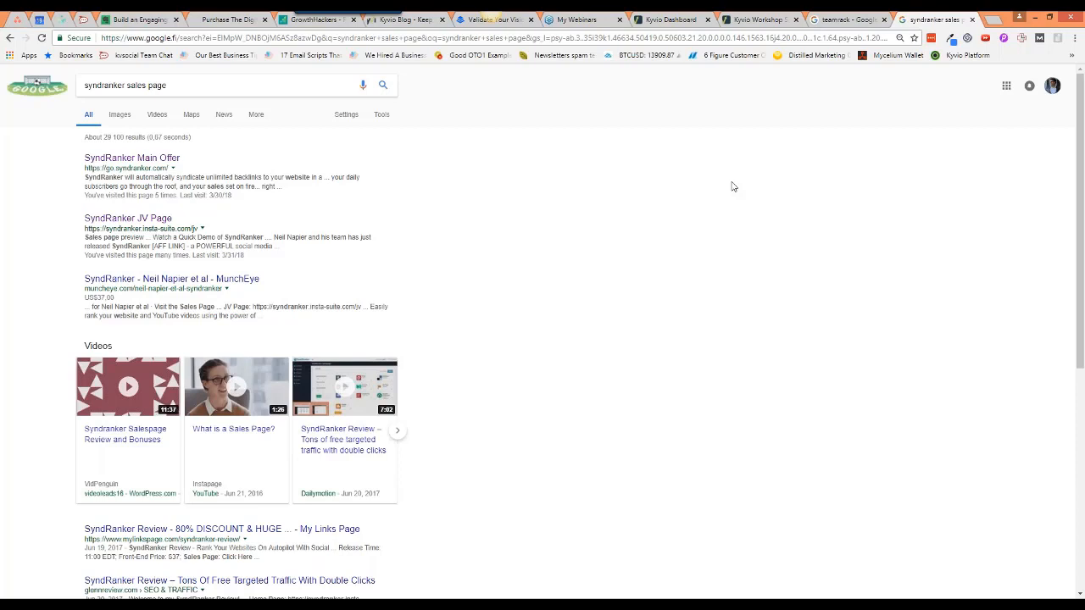
- Close the Kyvio workshop schedule page and open the instaseries funnel for editing from Smart Funnels in the Kyvio dashboard
left_click(795, 19)
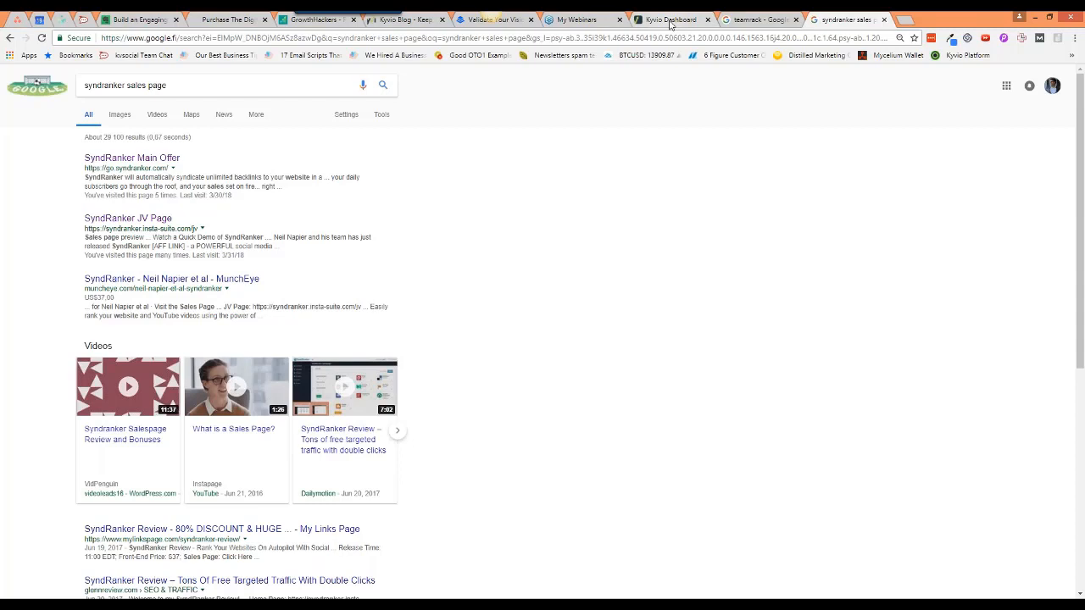
left_click(669, 21)
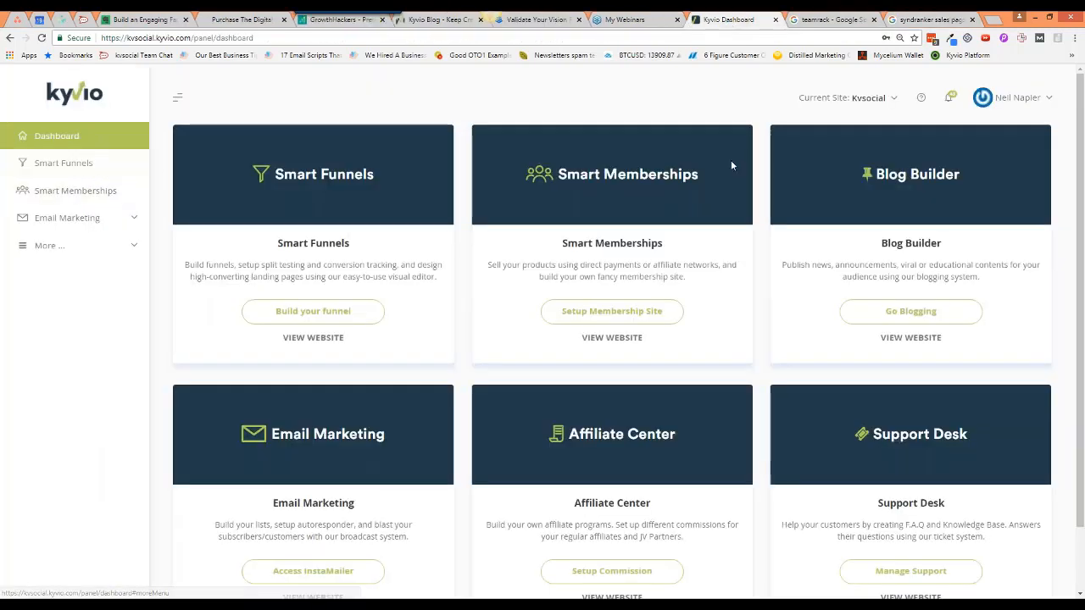
left_click(64, 163)
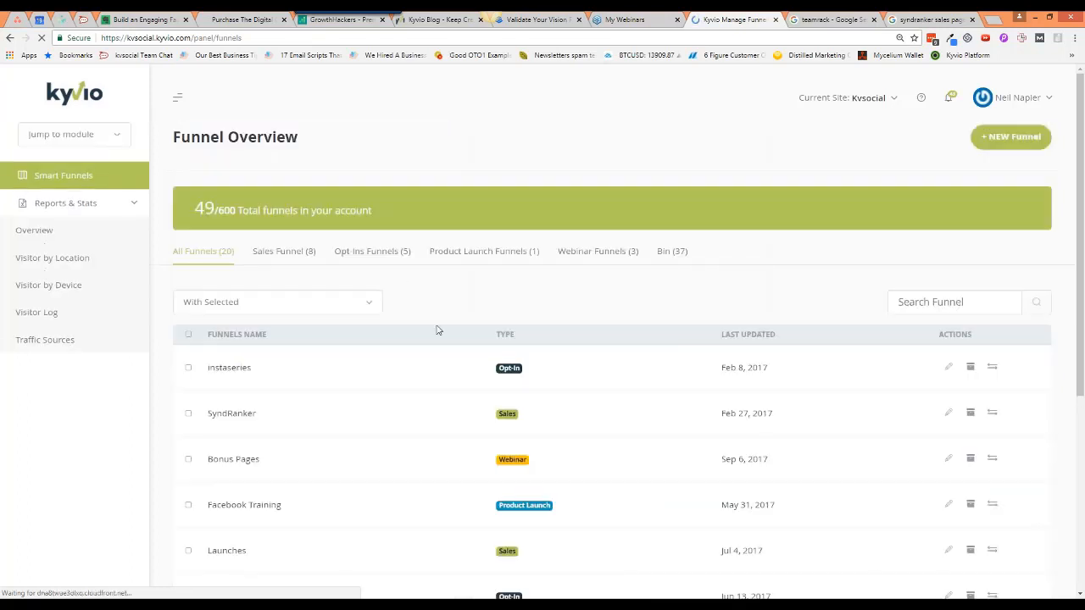
left_click(947, 367)
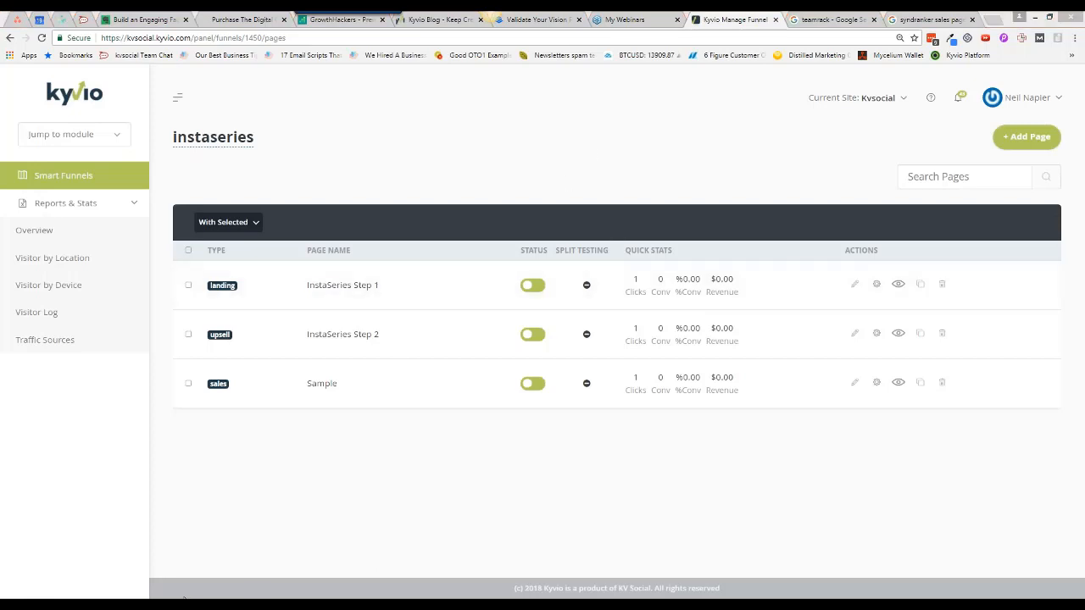
- Switch to the SEO_notes_kyvio file in Notepad and separate its bullet points with blank lines, from the URL keyword note to the alt text note
mouse_move(186, 600)
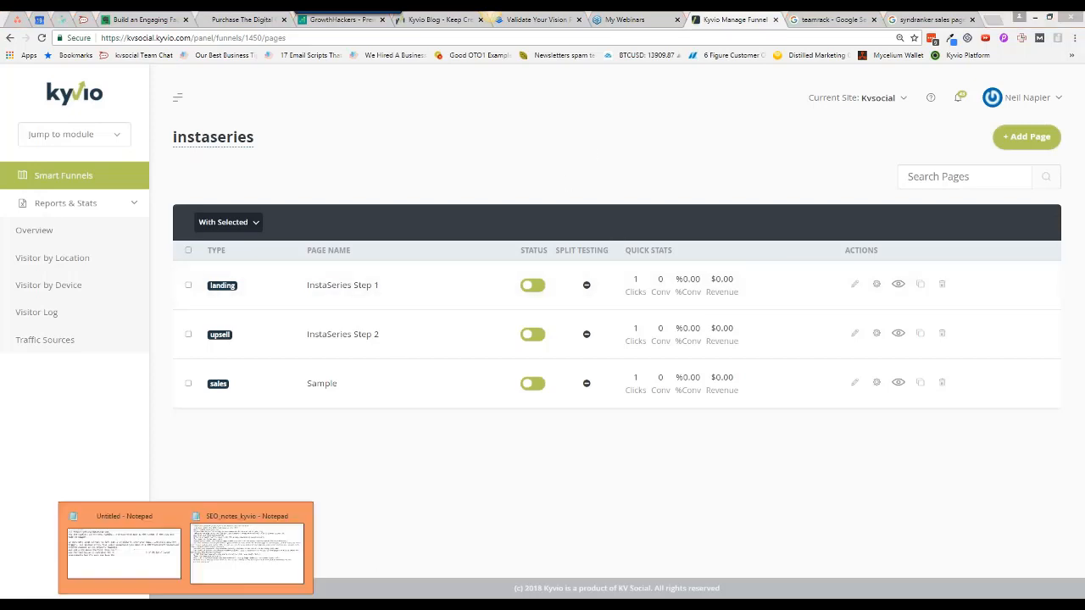
left_click(246, 551)
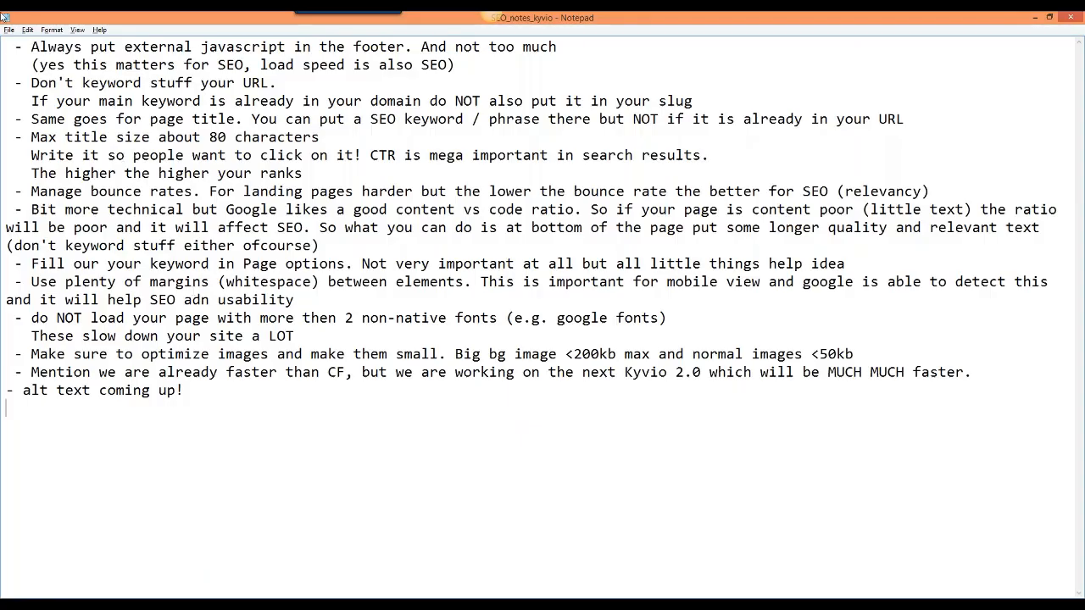
left_click(14, 82)
key("Return")
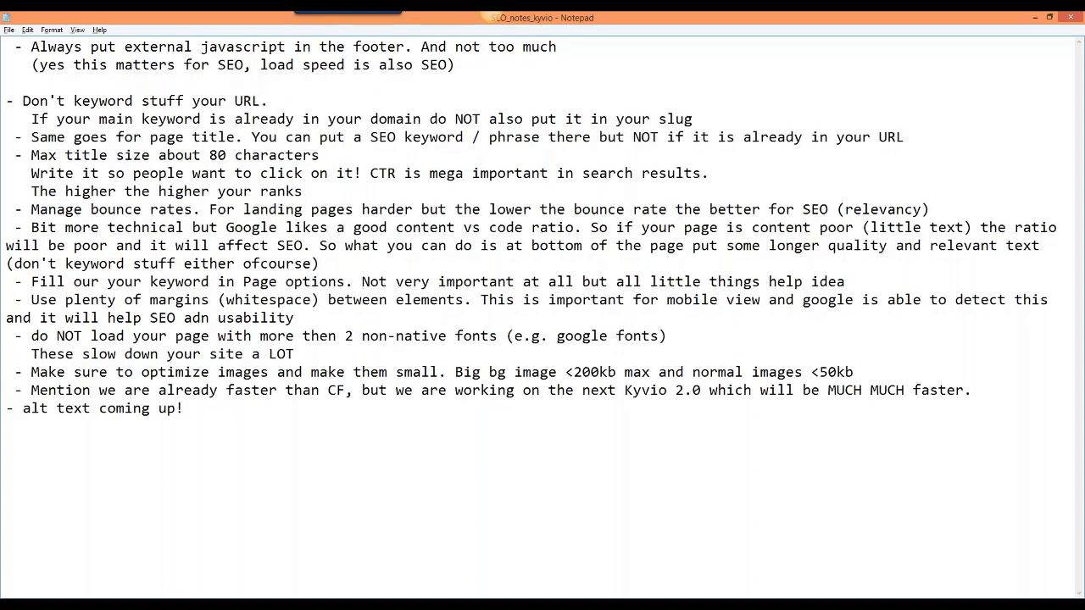
key("Down")
key("Down")
key("Return")
key("Return")
key("Down")
key("Down")
key("Down")
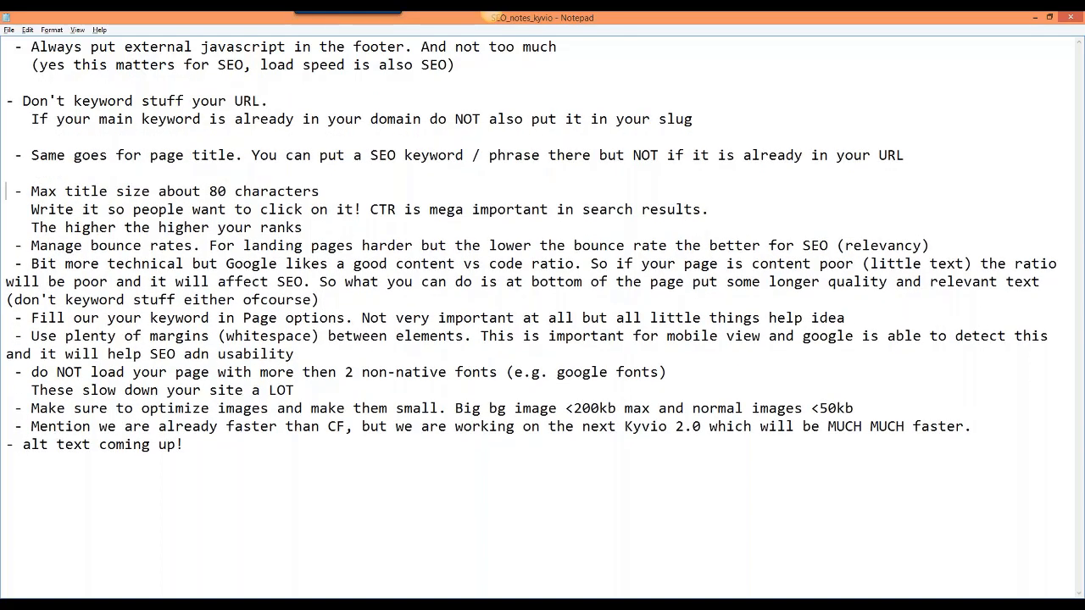
key("Return")
key("Down")
key("Return")
key("Down")
key("Down")
key("Down")
key("Return")
key("Down")
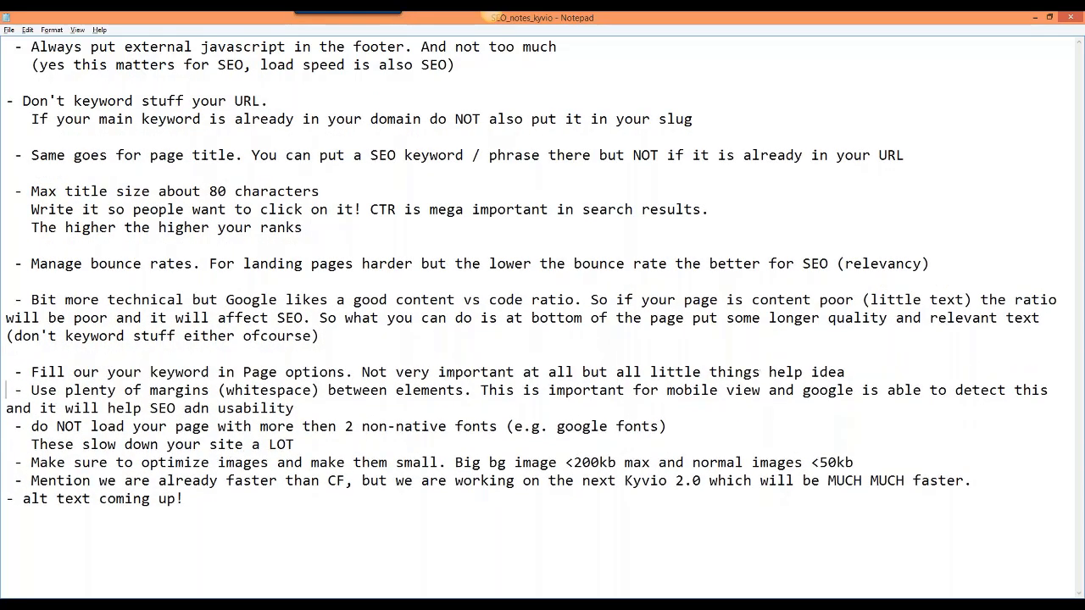
key("Return")
key("Down")
key("Down")
key("Return")
key("Down")
key("Down")
key("Return")
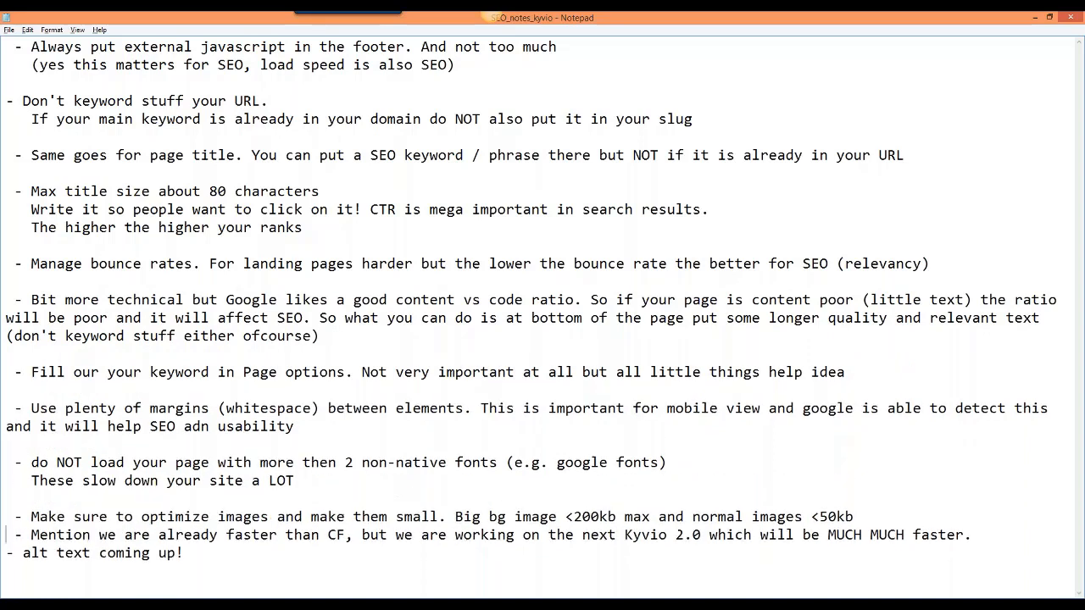
key("Down")
key("Return")
key("Down")
key("Down")
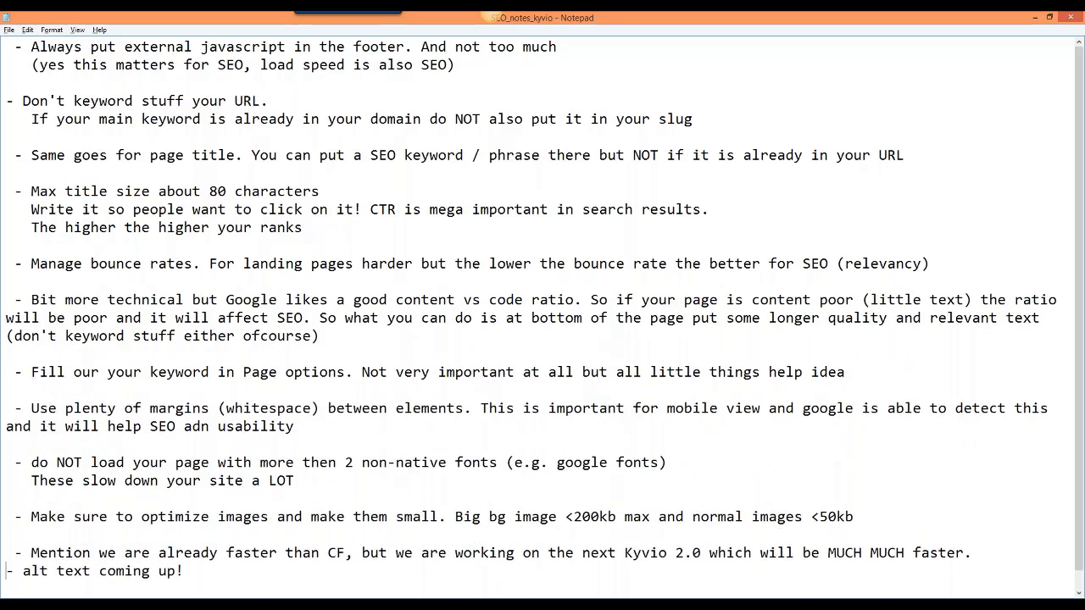
key("Return")
- Set the notes' font size to 26 and return to the external javascript note at the start of the file
scroll(43, 72, "up", 1)
key("ctrl+a")
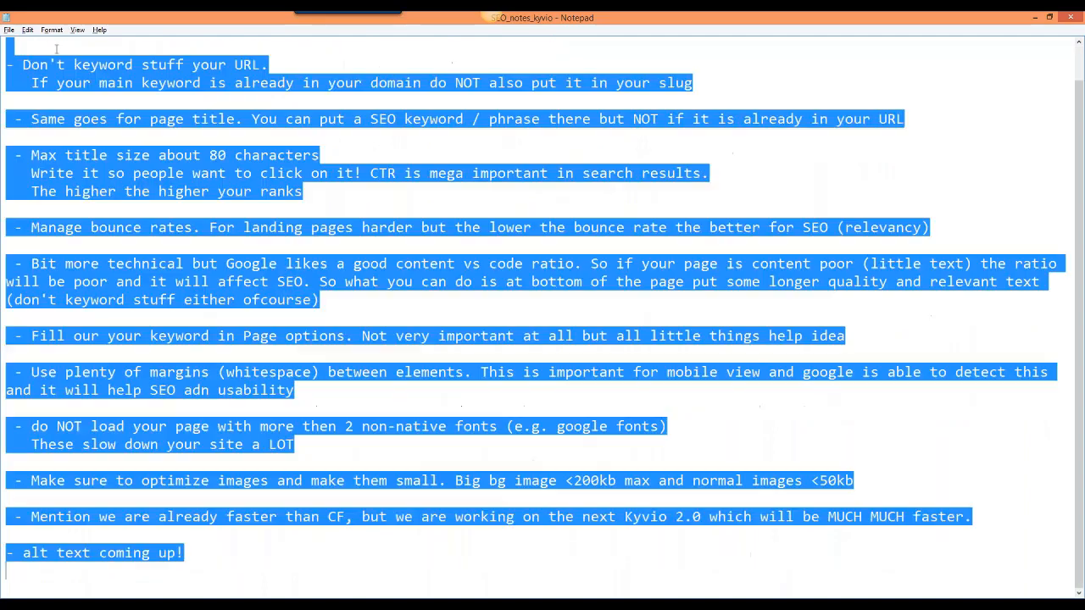
left_click(56, 49)
left_click(52, 30)
left_click(72, 47)
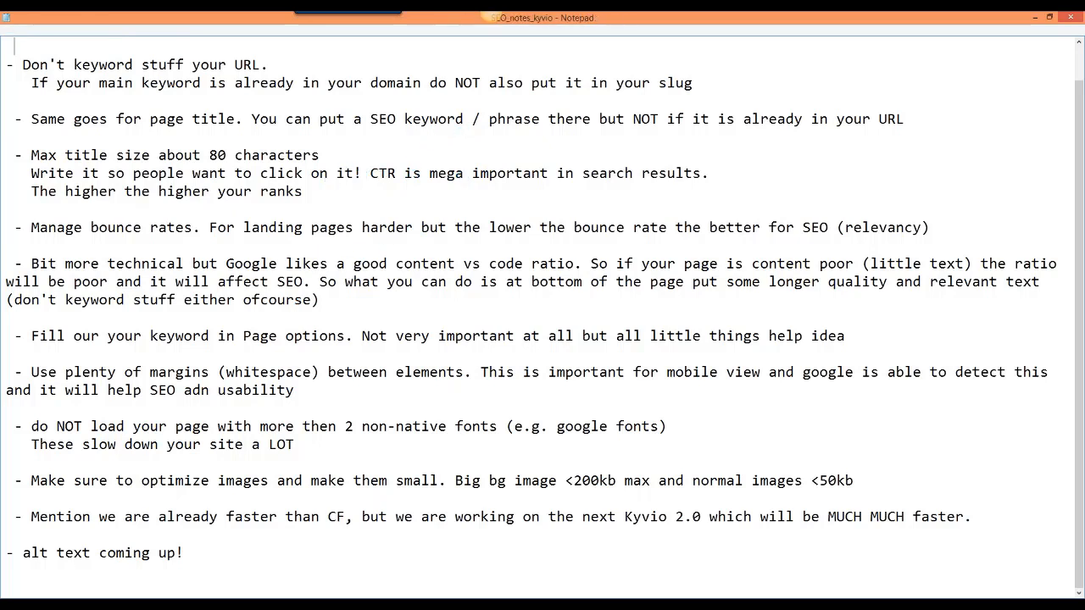
left_click(229, 170)
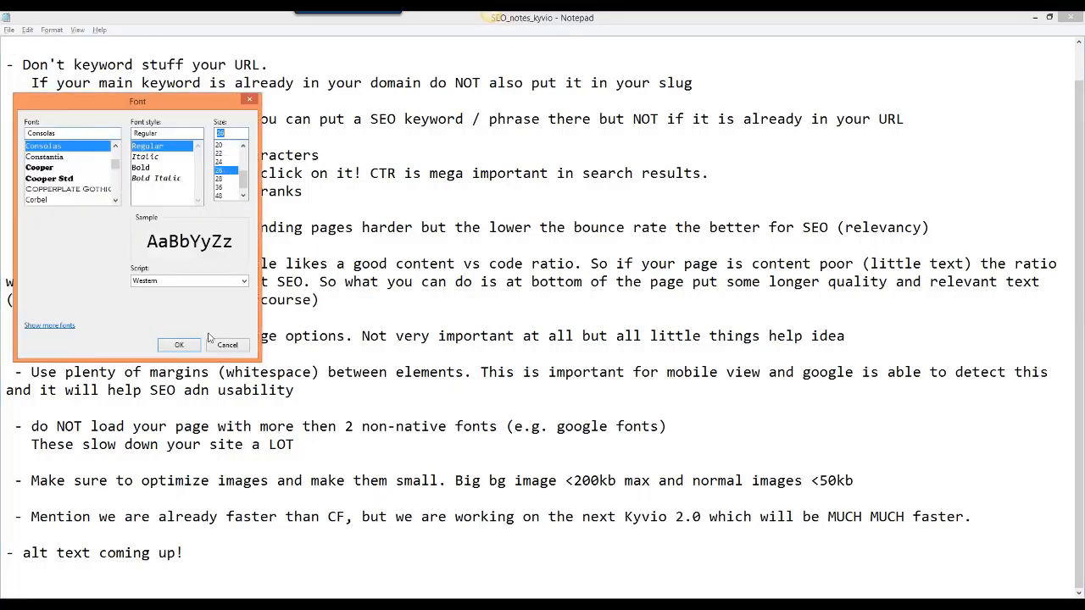
key("Return")
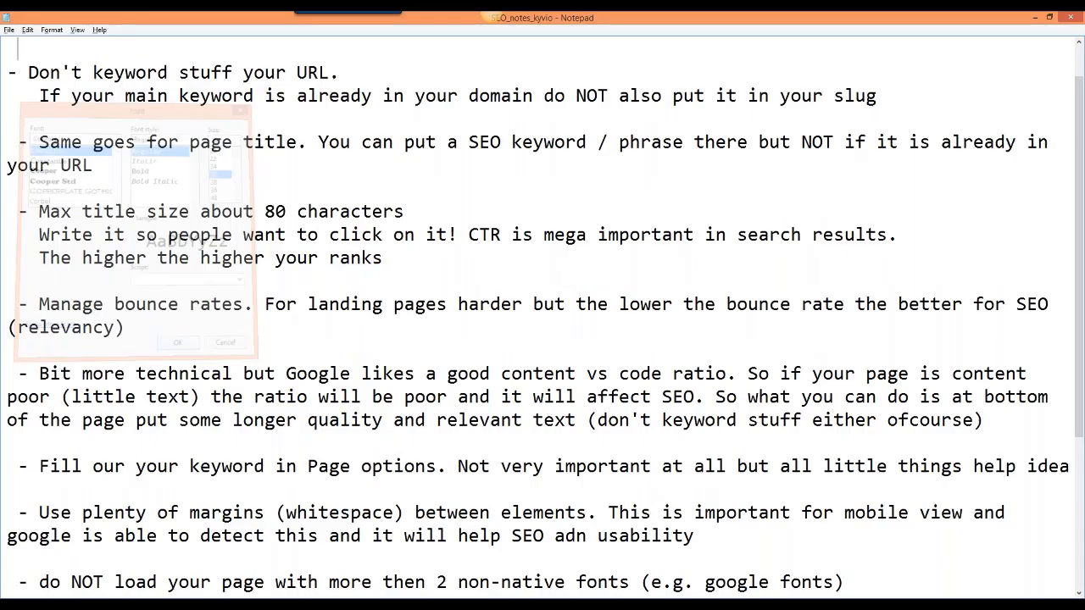
scroll(322, 64, "up", 1)
double_click(323, 56)
left_click(415, 70)
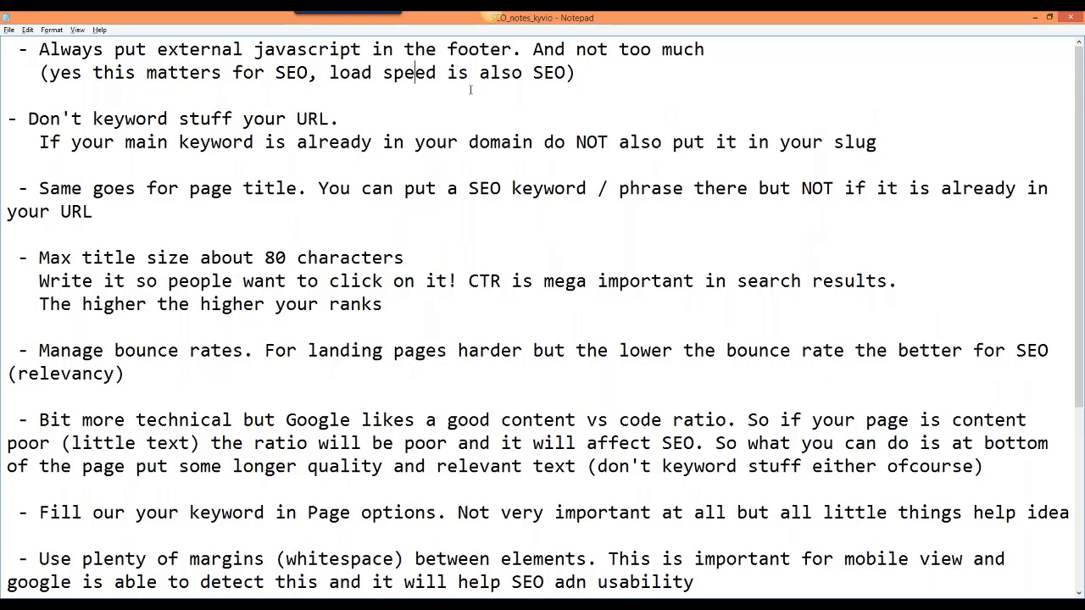
- Switch to Kyvio, open the InstaSeries Step 1 page in the page builder and display the footer script in its custom scripts
key("alt+Tab")
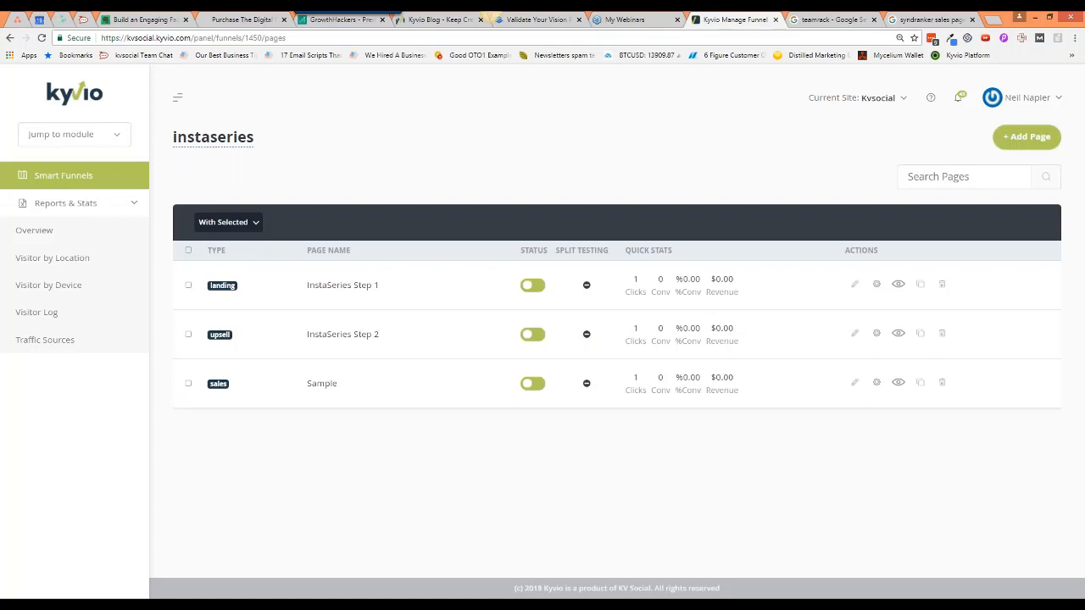
left_click(855, 285)
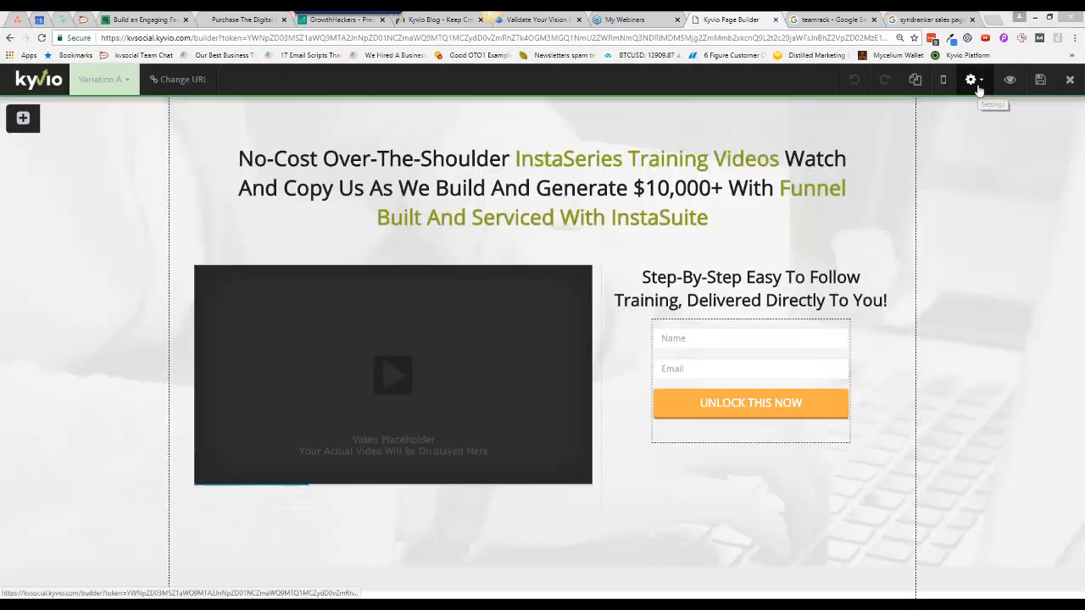
left_click(982, 91)
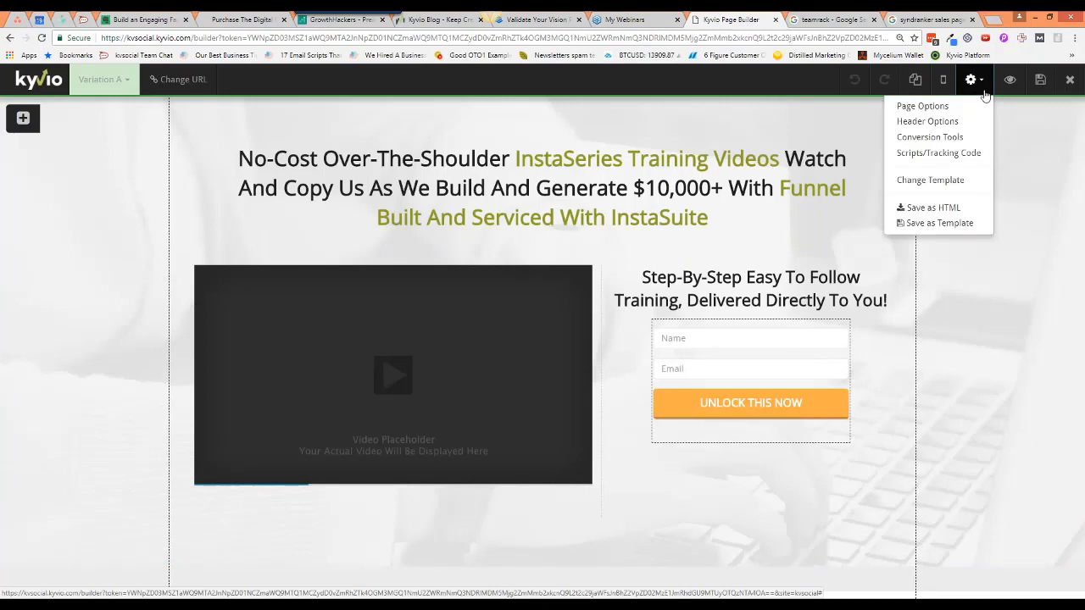
left_click(968, 157)
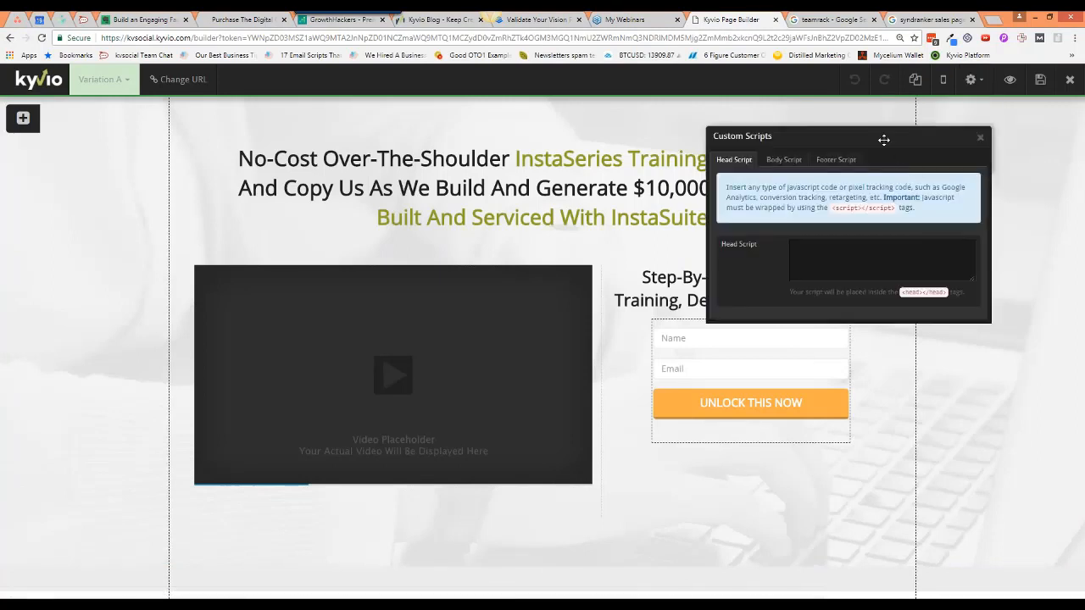
left_click_drag(884, 141, 845, 212)
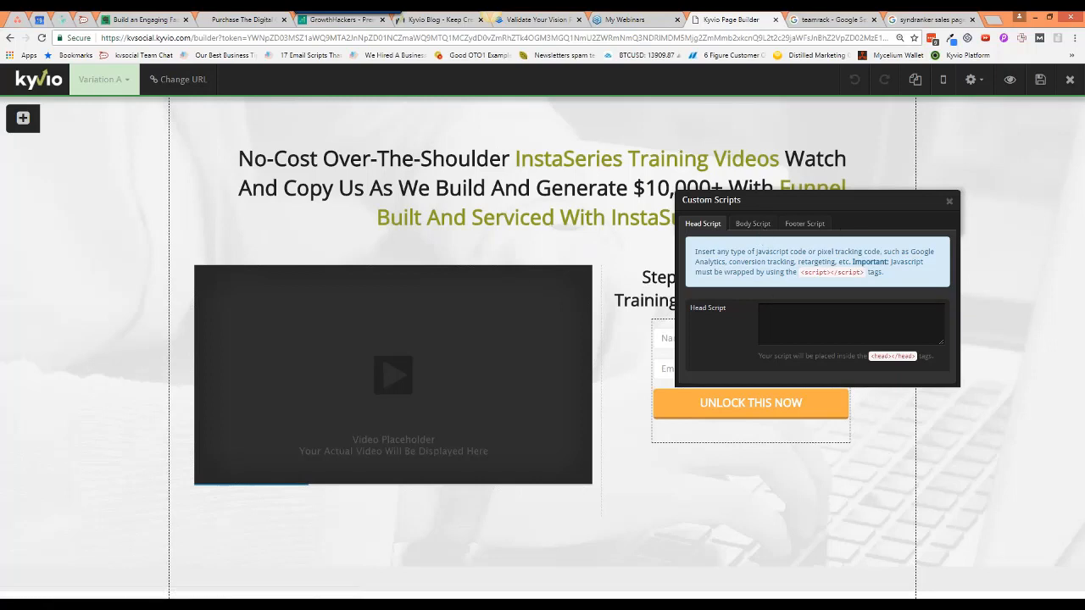
left_click(792, 226)
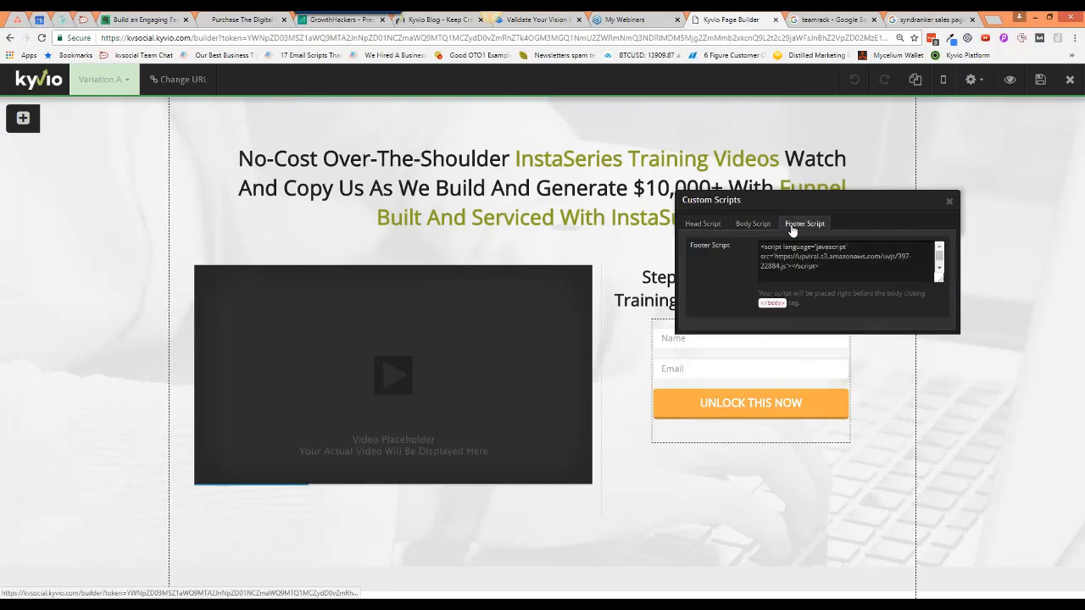
left_click(834, 272)
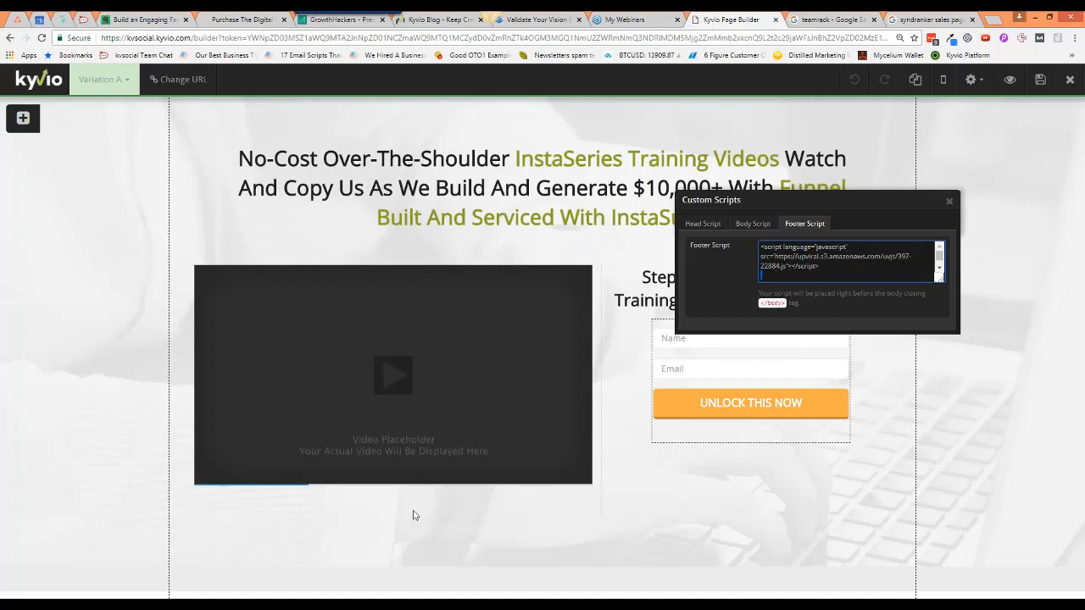
- Review the external javascript note in SEO_notes_kyvio, and close the Custom Scripts dialog in the Kyvio page builder
mouse_move(187, 606)
left_click(250, 546)
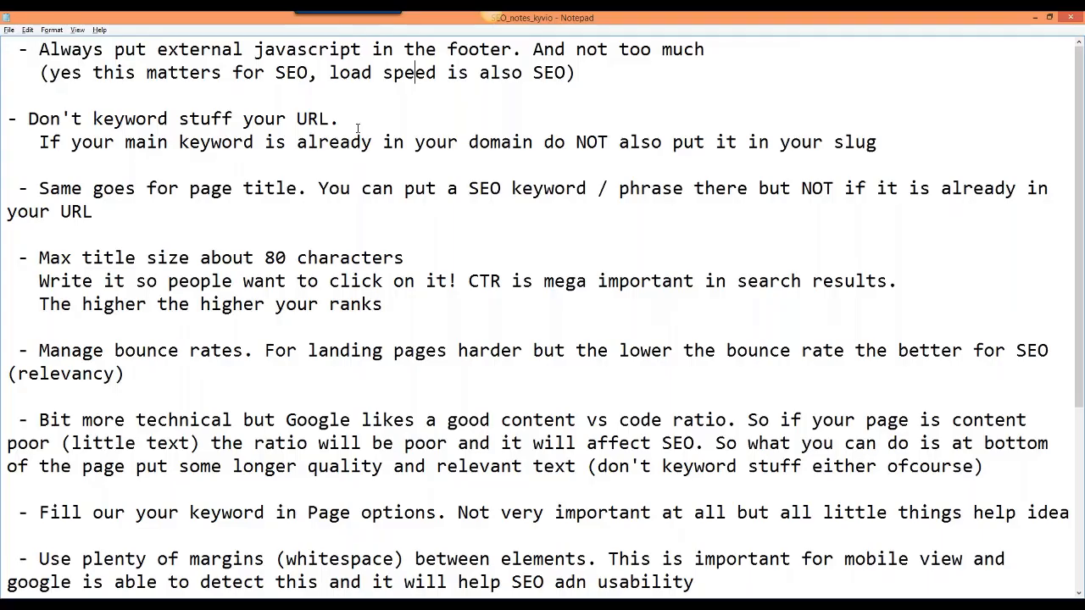
left_click(349, 49)
double_click(349, 50)
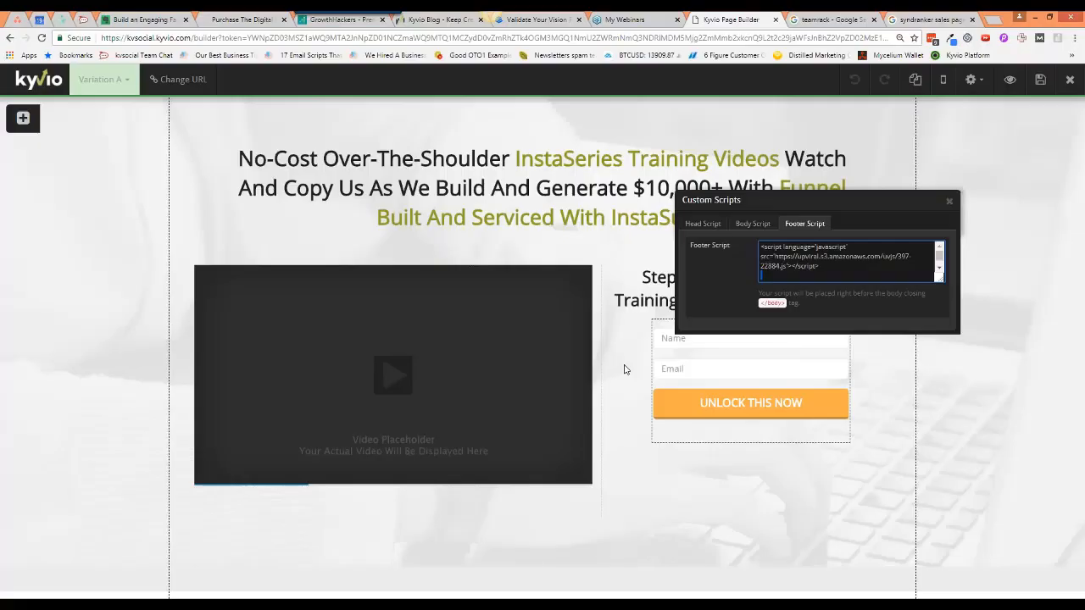
left_click(955, 202)
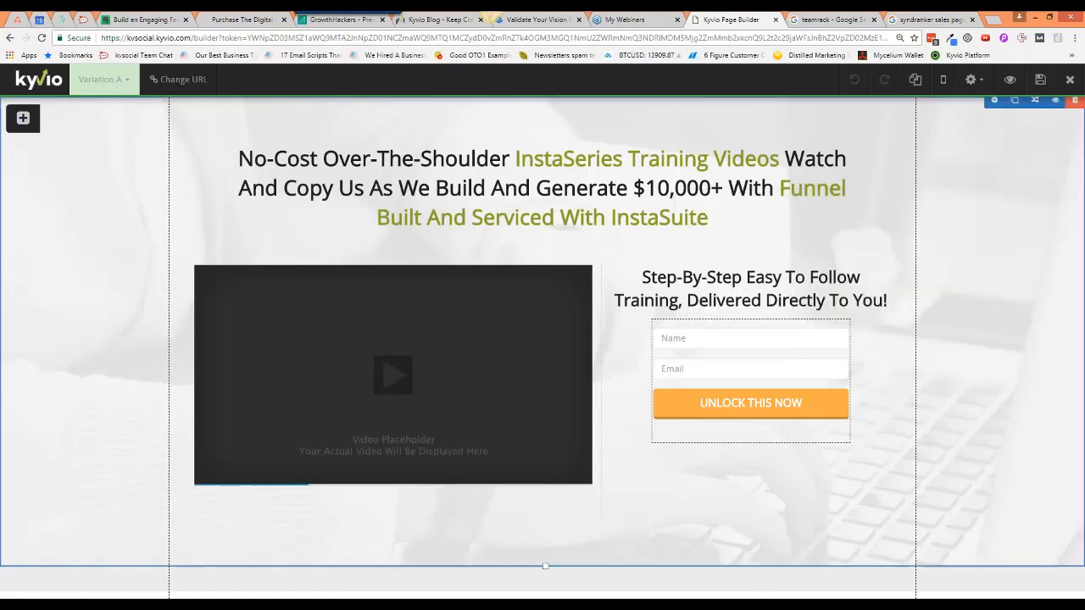
- Search Google for "car reviews online" in a new tab and look through the results
key("ctrl+t")
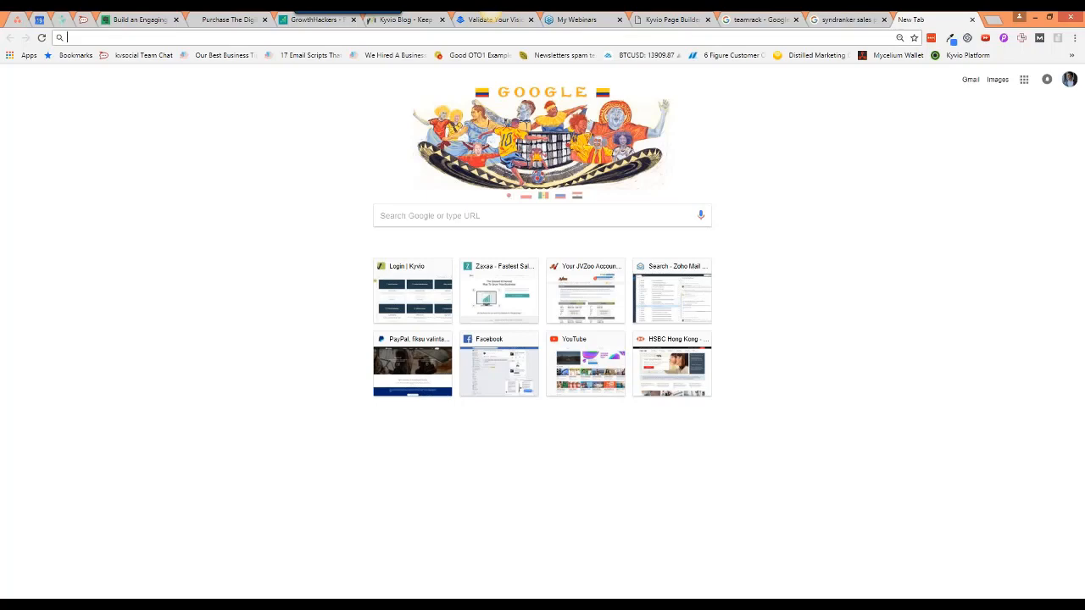
type("car reviews online")
key("Return")
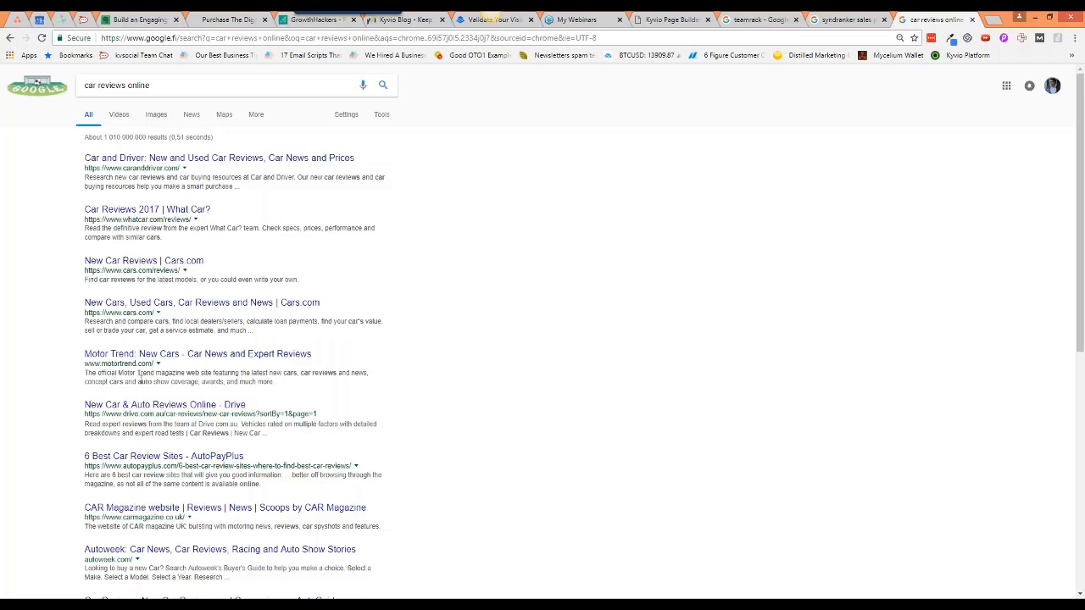
scroll(140, 373, "down", 1)
scroll(167, 390, "down", 1)
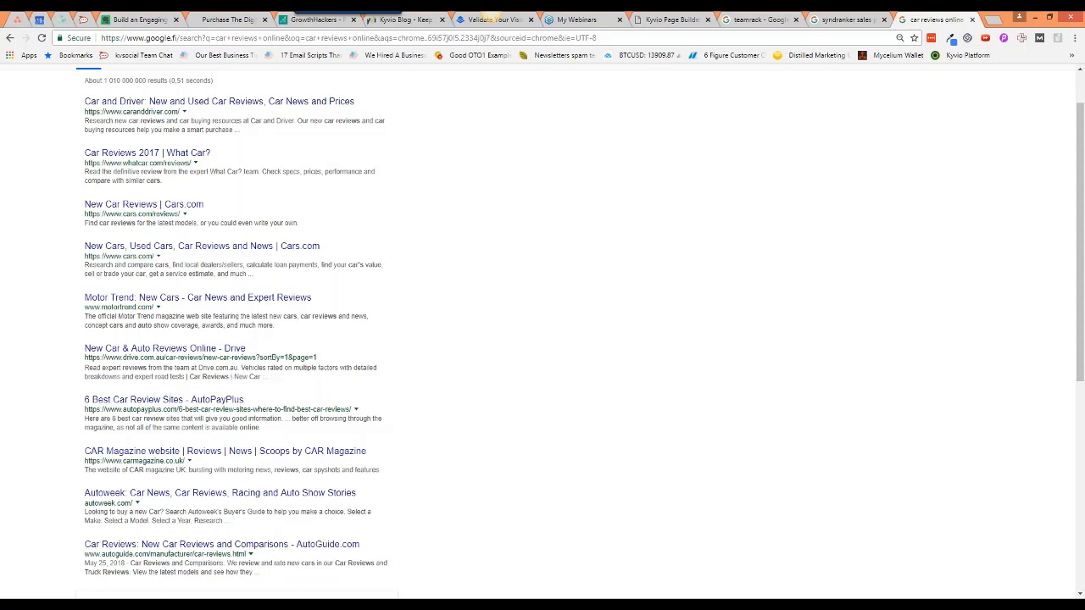
- Check the URL and page title notes in SEO_notes_kyvio, and return to the start of the car reviews search results
key("alt+Tab")
left_click(233, 189)
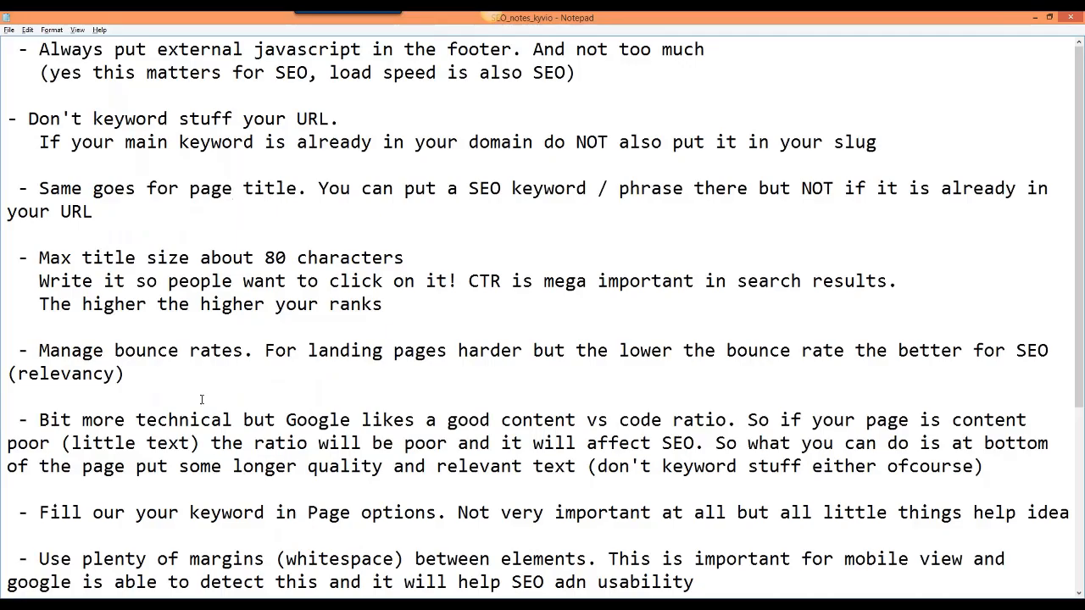
key("alt+Tab")
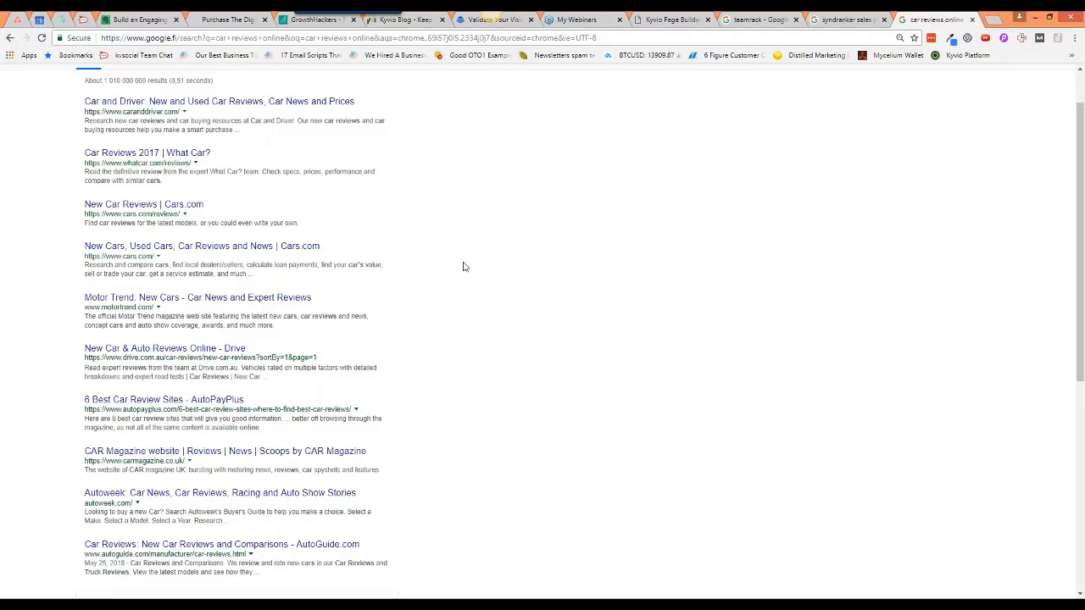
scroll(462, 268, "up", 2)
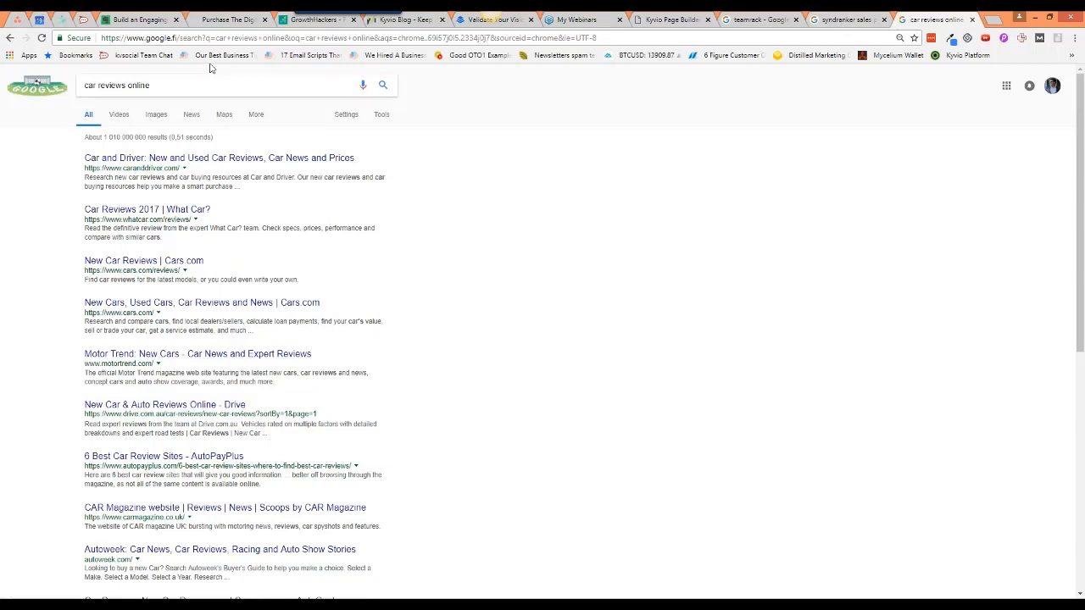
- Copy the Car and Driver result's URL into the address bar and add the slug car-and-driver without loading the page
left_click_drag(84, 168, 182, 168)
key("ctrl+c")
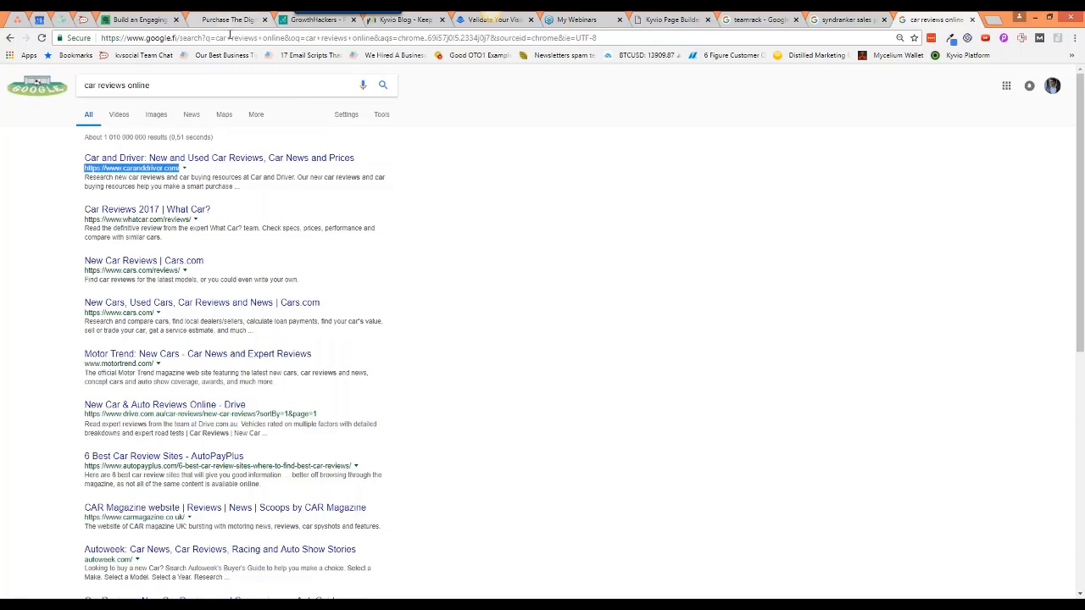
key("ctrl+l")
key("ctrl+v")
type("car-a")
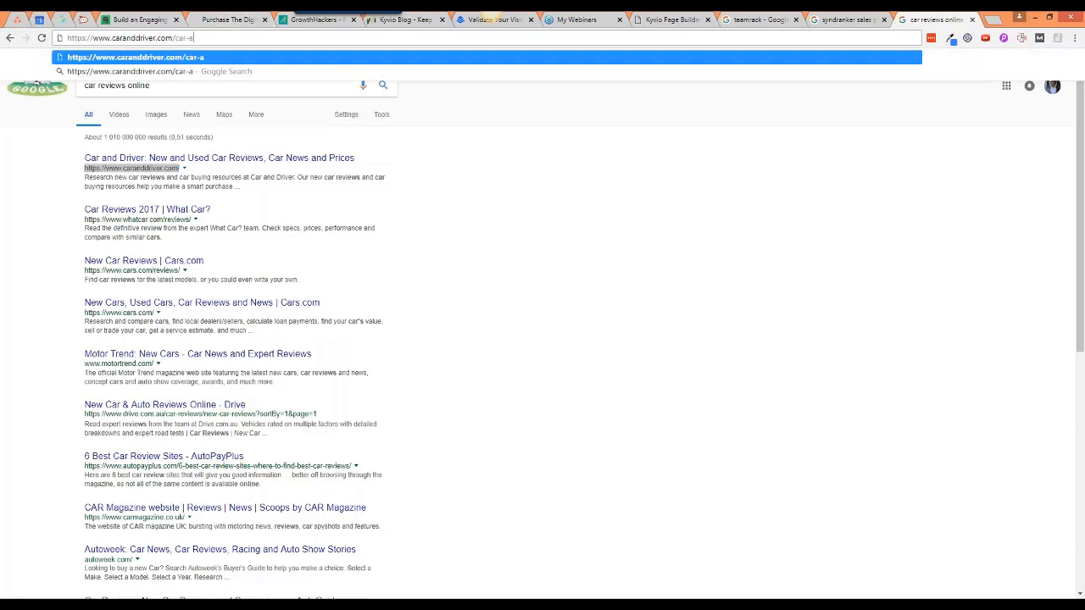
type("nd-driver")
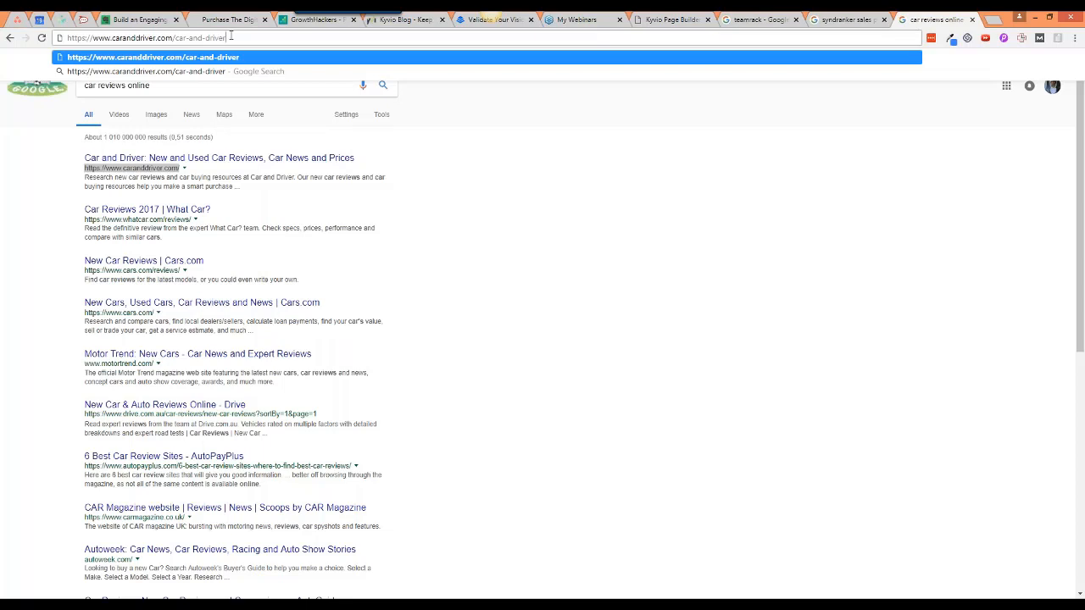
left_click(382, 133)
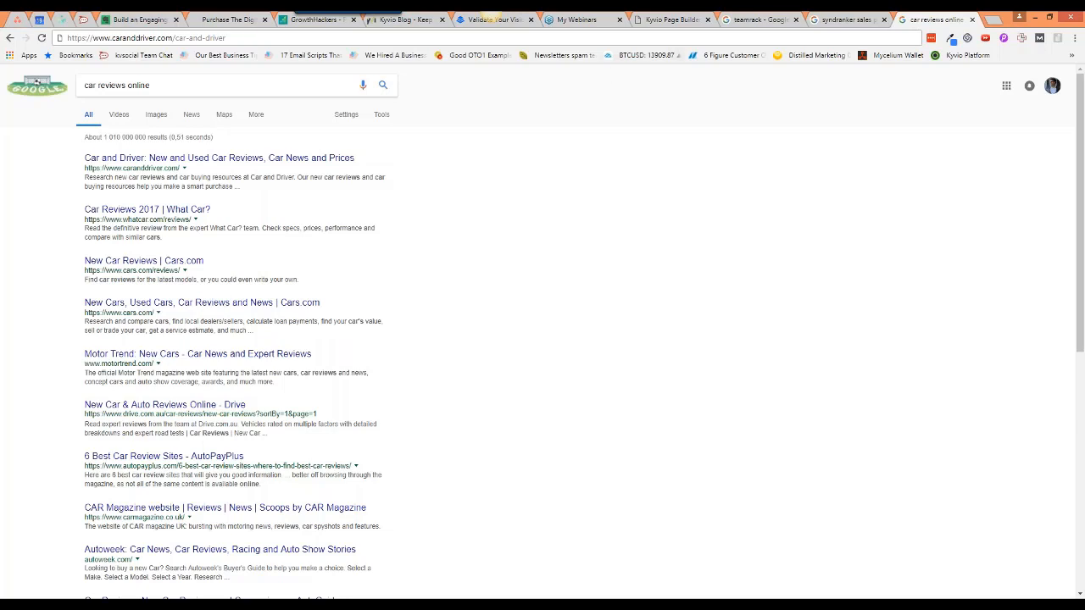
- Preview the InstaSeries landing page from the Kyvio page builder and go back to the builder
left_click(670, 19)
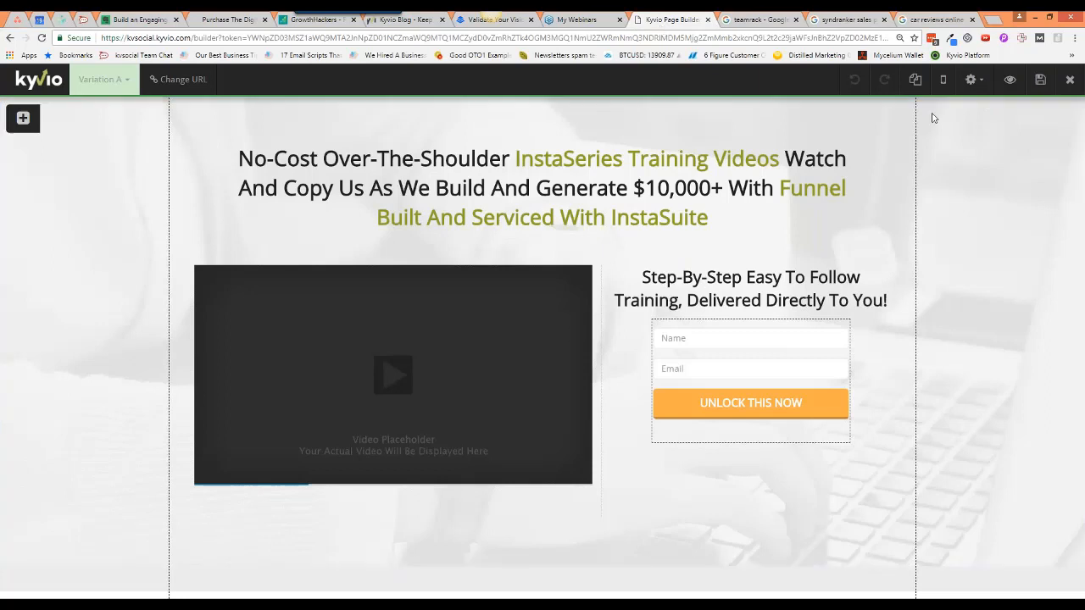
left_click(1009, 81)
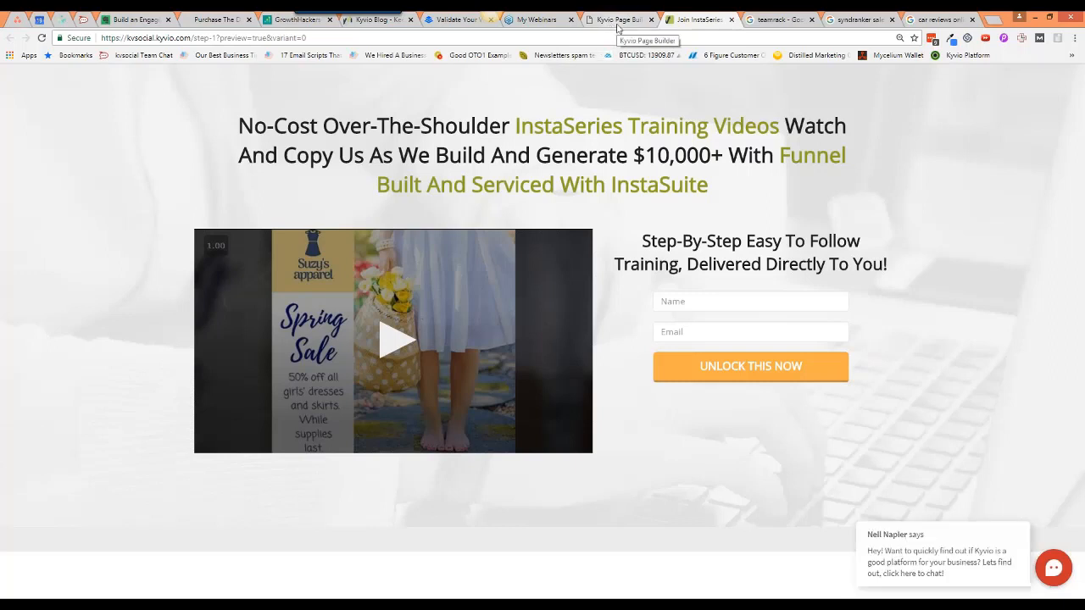
left_click(617, 23)
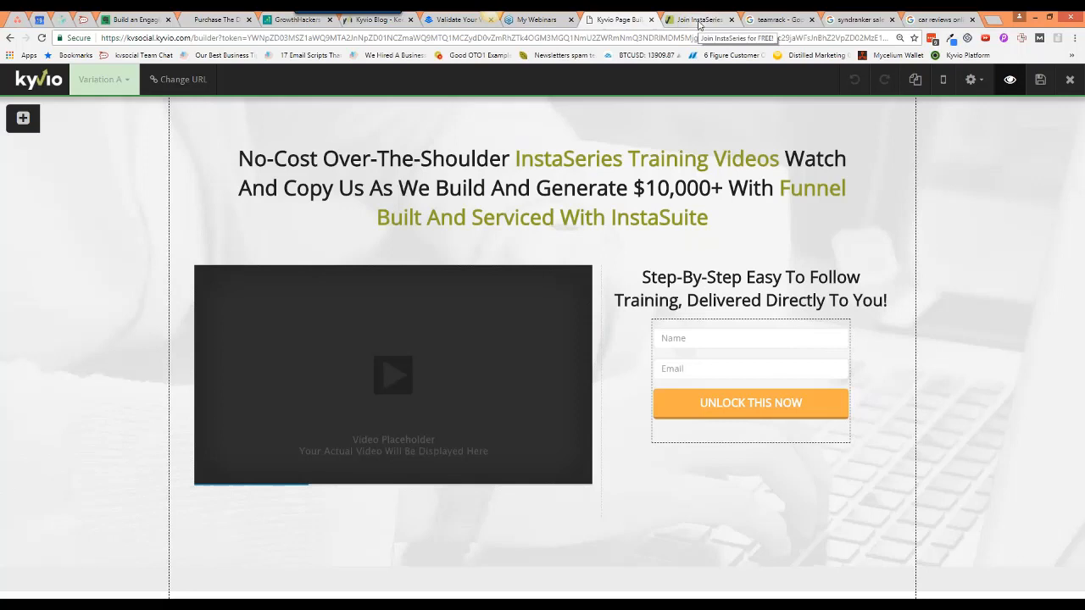
- Highlight the notes on keywords in the URL slug and on page titles in the SEO_notes_kyvio file
left_click(186, 598)
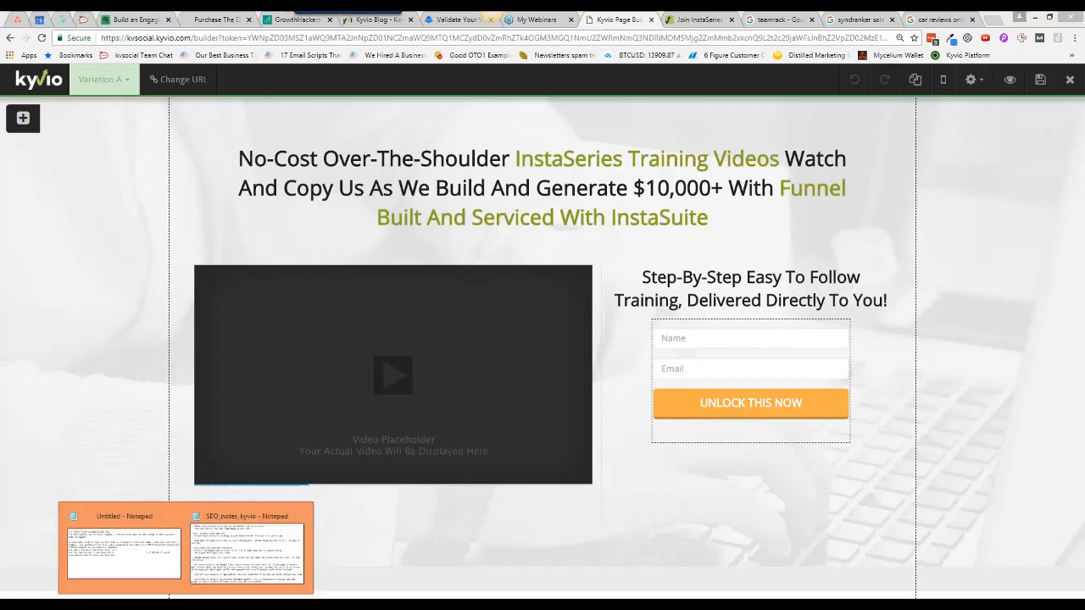
left_click(227, 571)
left_click(164, 200)
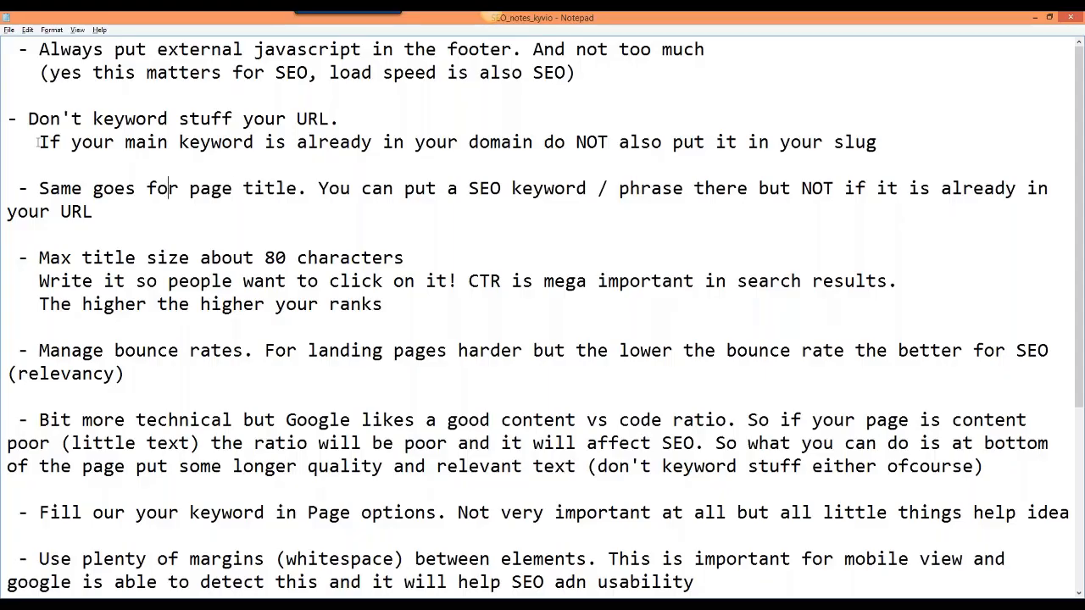
left_click_drag(39, 142, 892, 144)
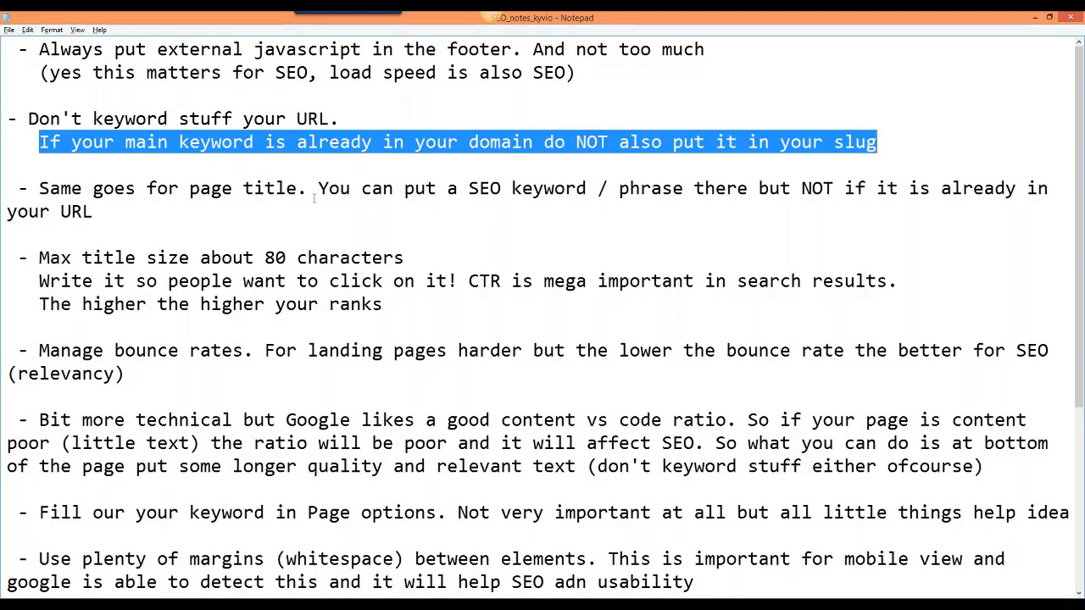
left_click_drag(318, 190, 822, 190)
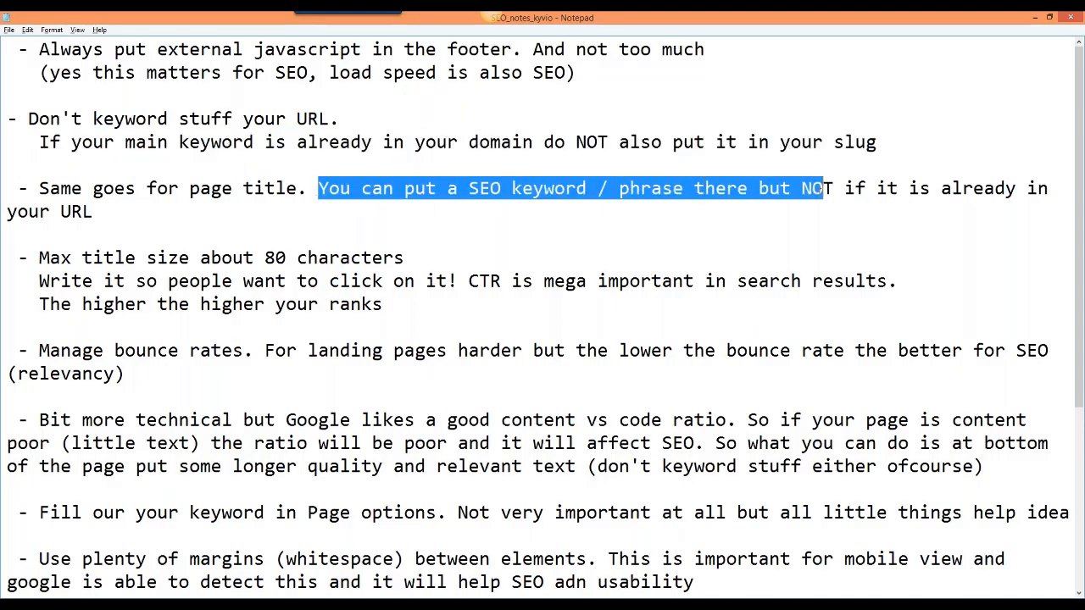
left_click_drag(142, 208, 49, 188)
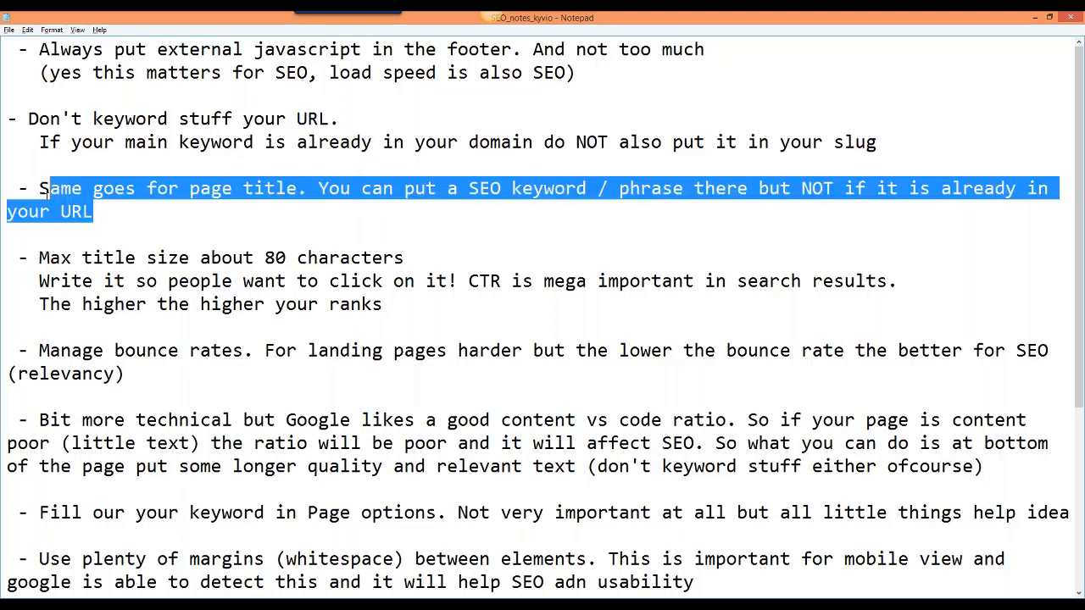
left_click(43, 190)
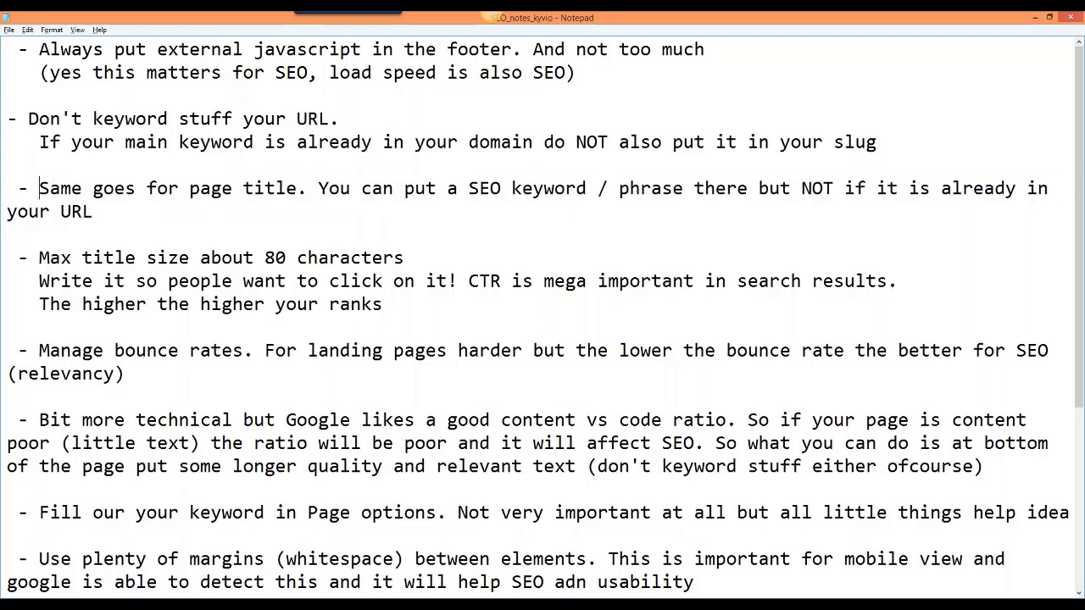
- In the InstaSeries page options, set the page title to "kvsocial - best social website" and select its leading word kvsocial
key("alt+Tab")
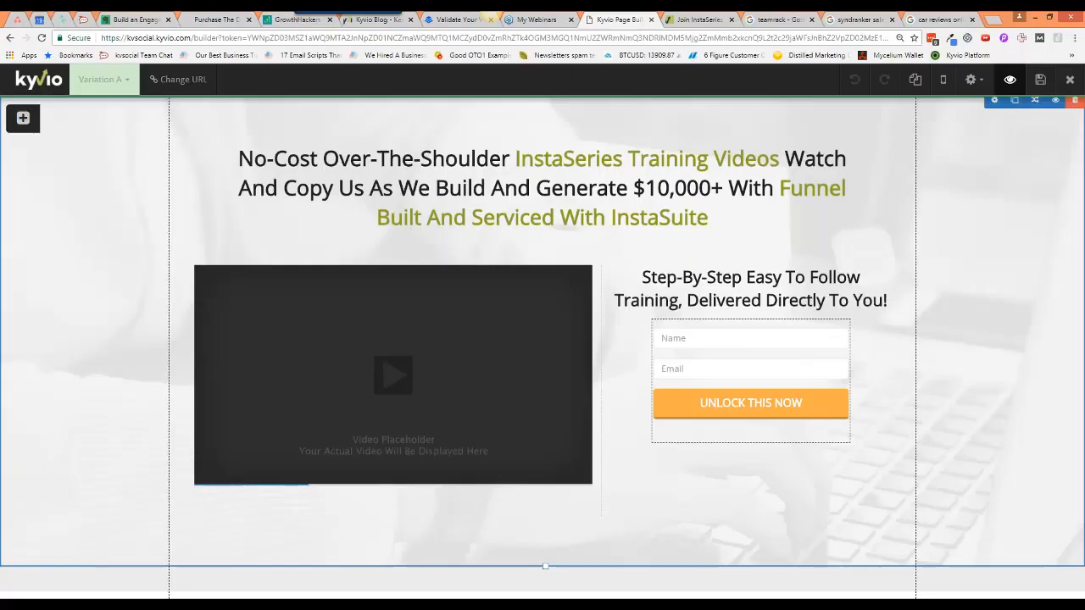
left_click(984, 88)
left_click(925, 107)
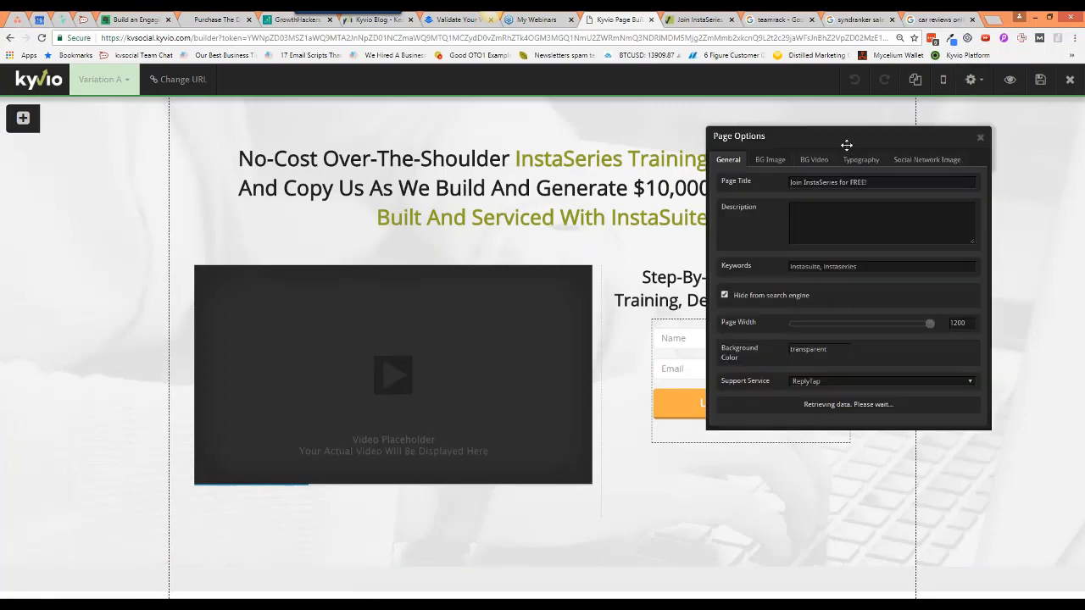
left_click_drag(846, 145, 436, 227)
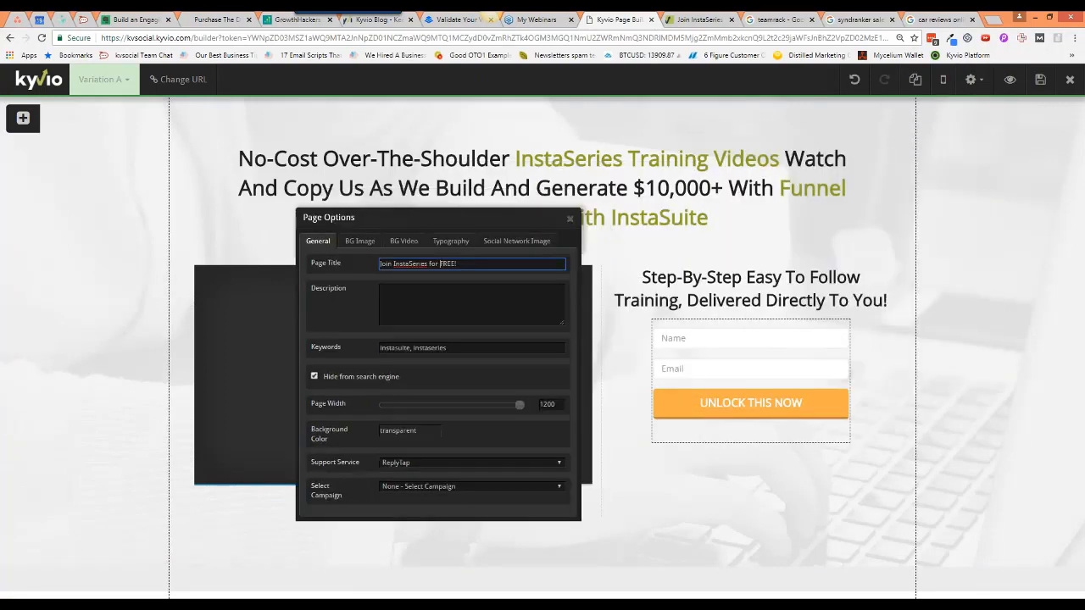
triple_click(439, 263)
type("kvsocial - best social website")
key("Home")
key("shift+Right")
key("shift+Right")
key("shift+Right")
key("shift+Right")
key("shift+Right")
key("shift+Right")
key("shift+Right")
key("shift+Right")
- Highlight the title of the SyndRanker Main Offer result in the syndranker sales page search as a page title example
left_click(876, 24)
left_click_drag(85, 158, 199, 161)
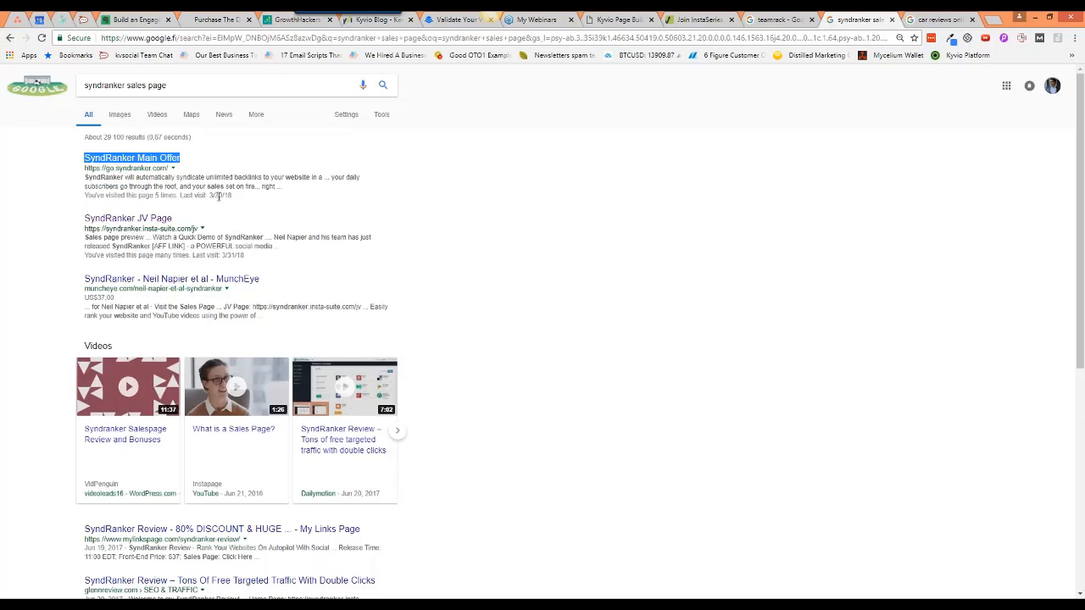
left_click(178, 185)
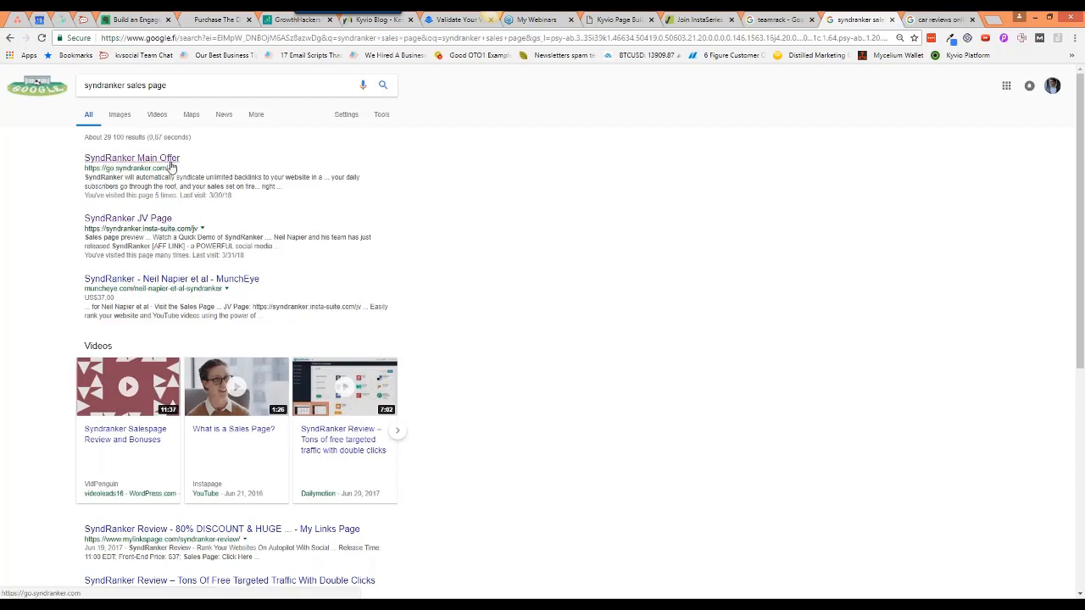
- Search Google for kyvio, open the Kyvio homepage result to examine its title, and close that page
triple_click(108, 85)
type("kyvio")
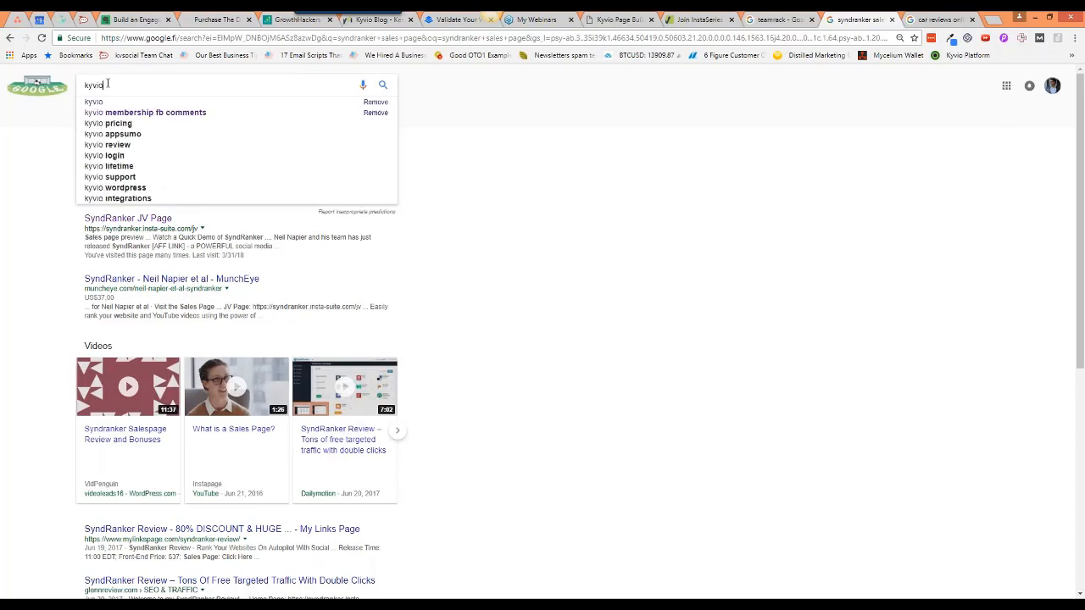
key("Return")
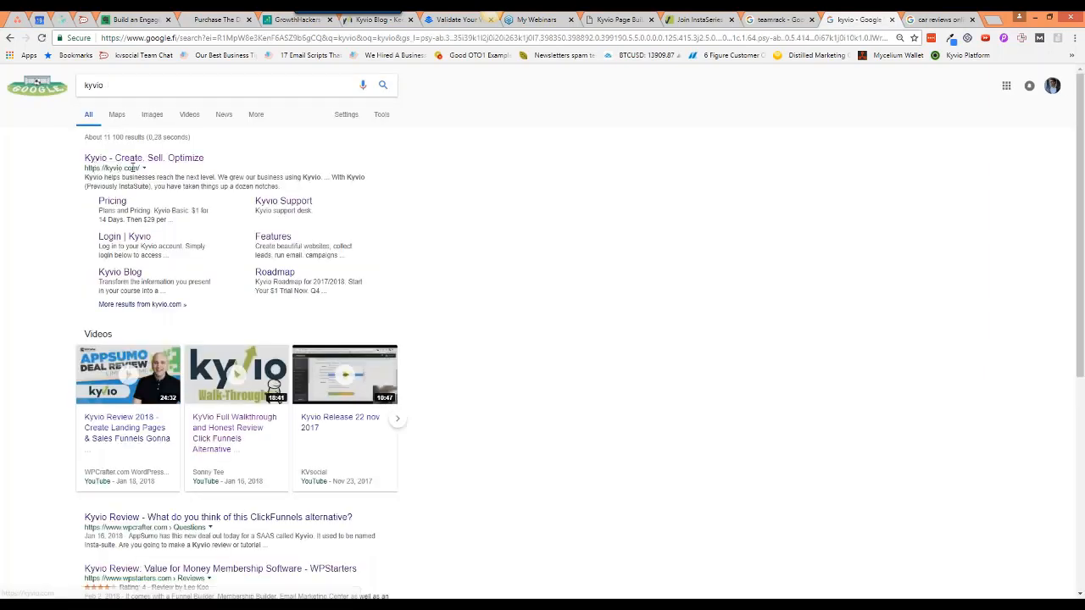
left_click(135, 161)
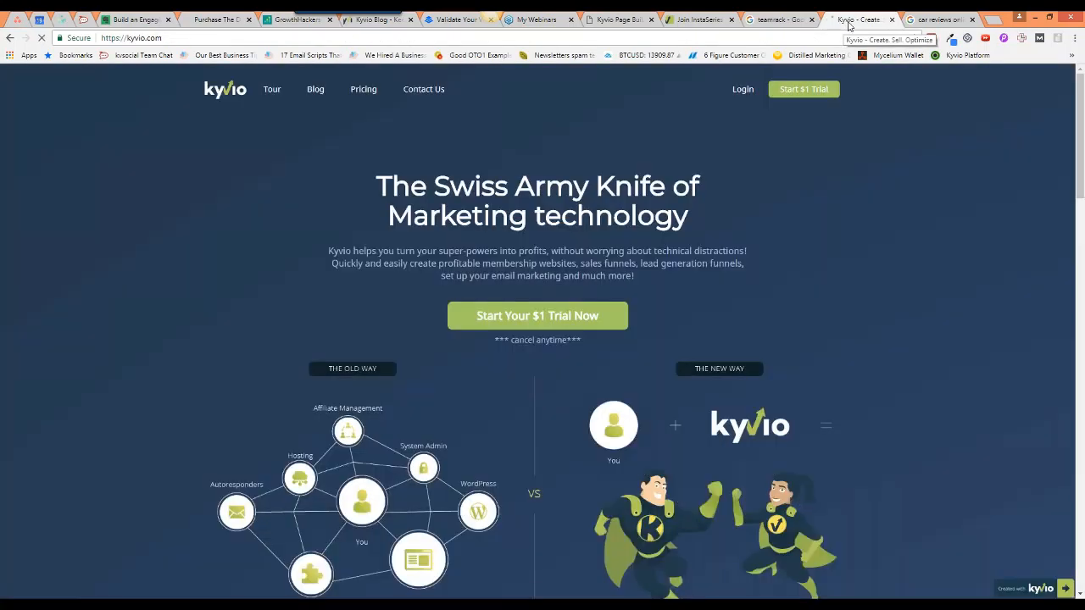
left_click_drag(848, 25, 40, 30)
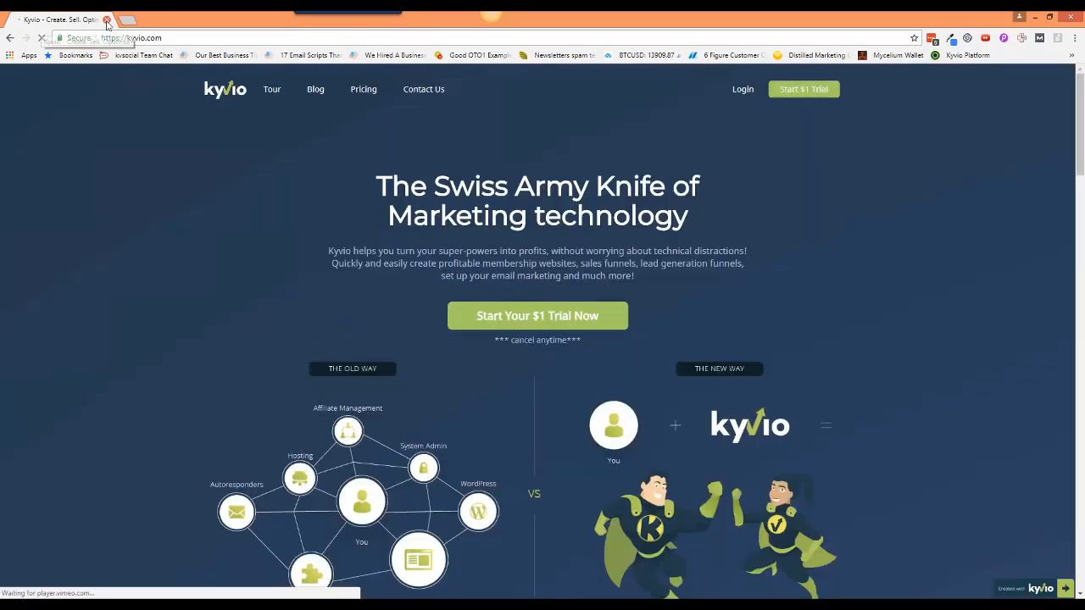
left_click(107, 21)
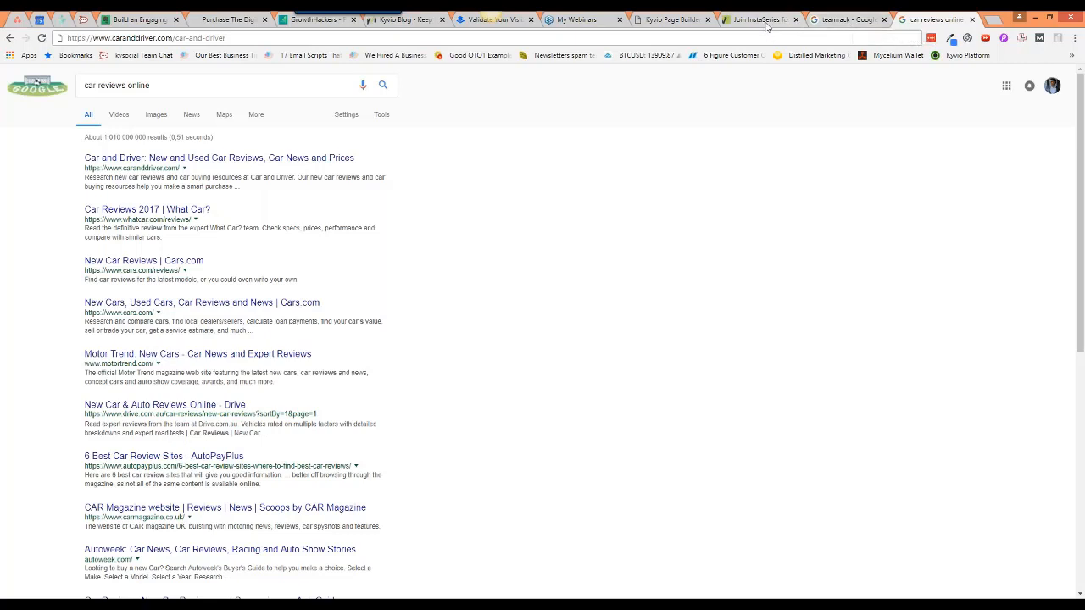
- Highlight the note on maximum title size and click-worthy wording in SEO_notes_kyvio, and return to the page builder
left_click(674, 20)
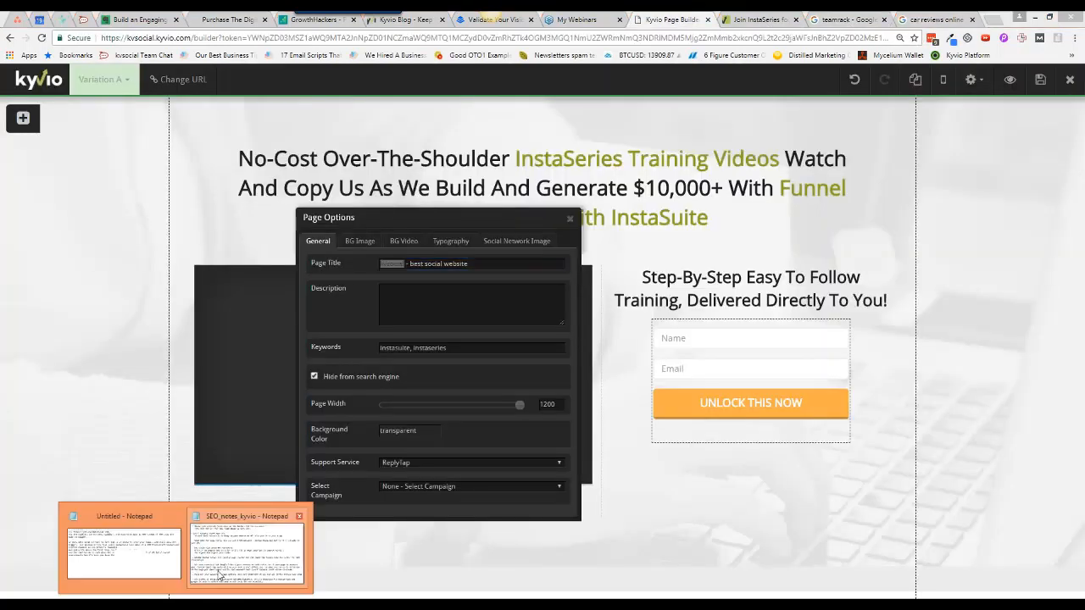
left_click(219, 576)
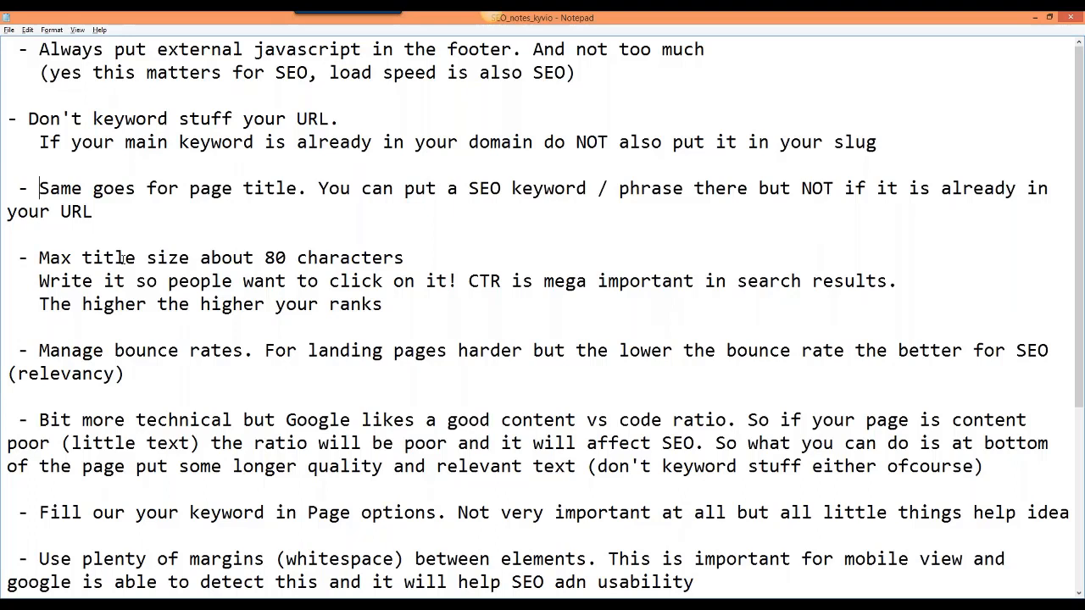
left_click(38, 258)
left_click_drag(39, 258, 439, 281)
left_click(436, 282)
key("alt+Tab")
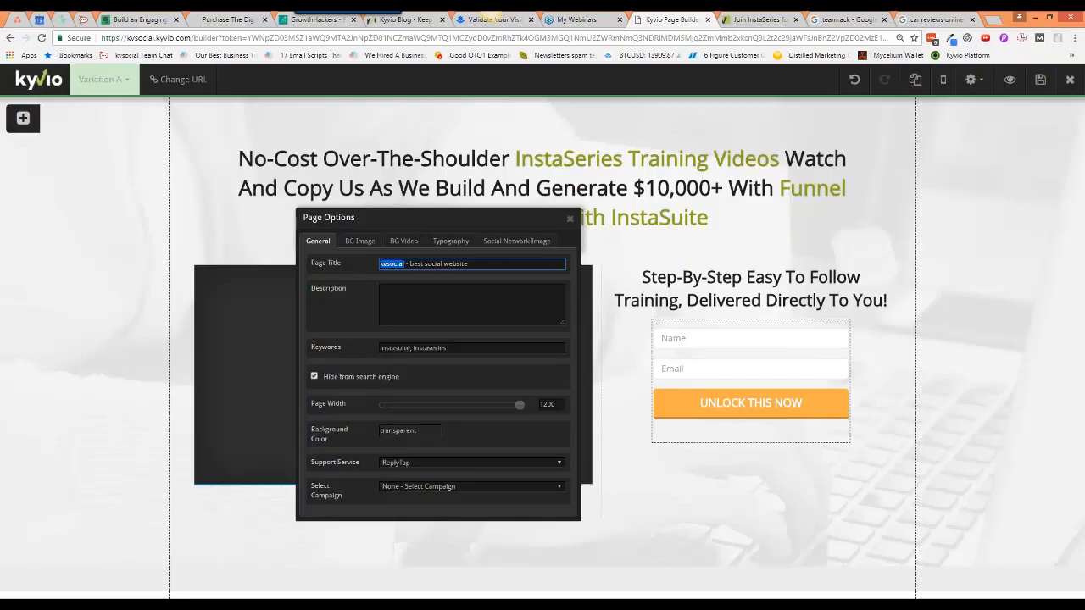
- Replace the car reviews query with a Google search for kyvio to view the result titles
left_click(923, 19)
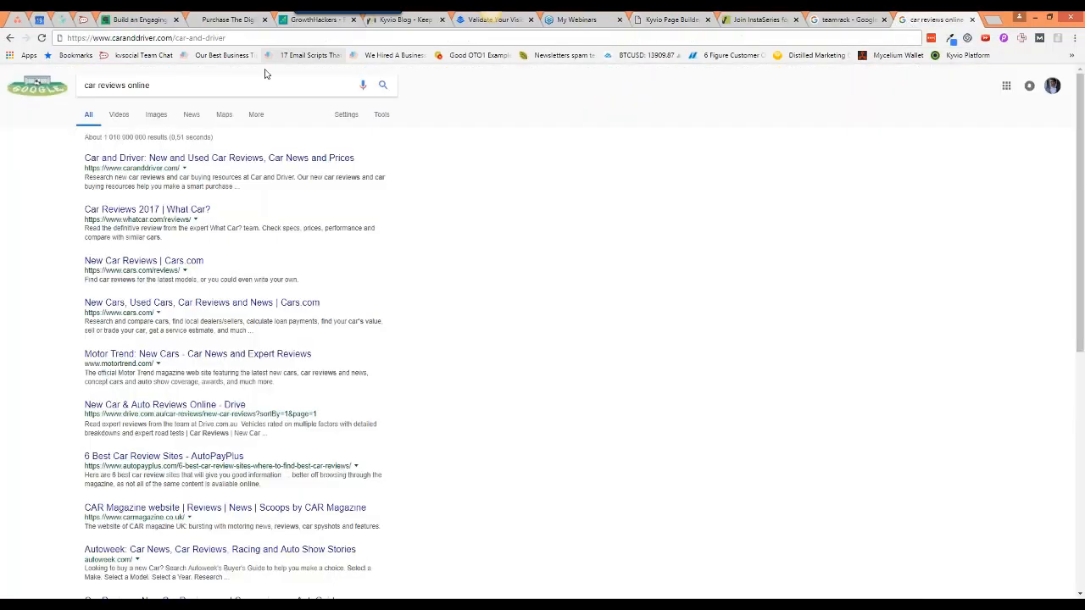
key("ctrl+a")
type("kyvio")
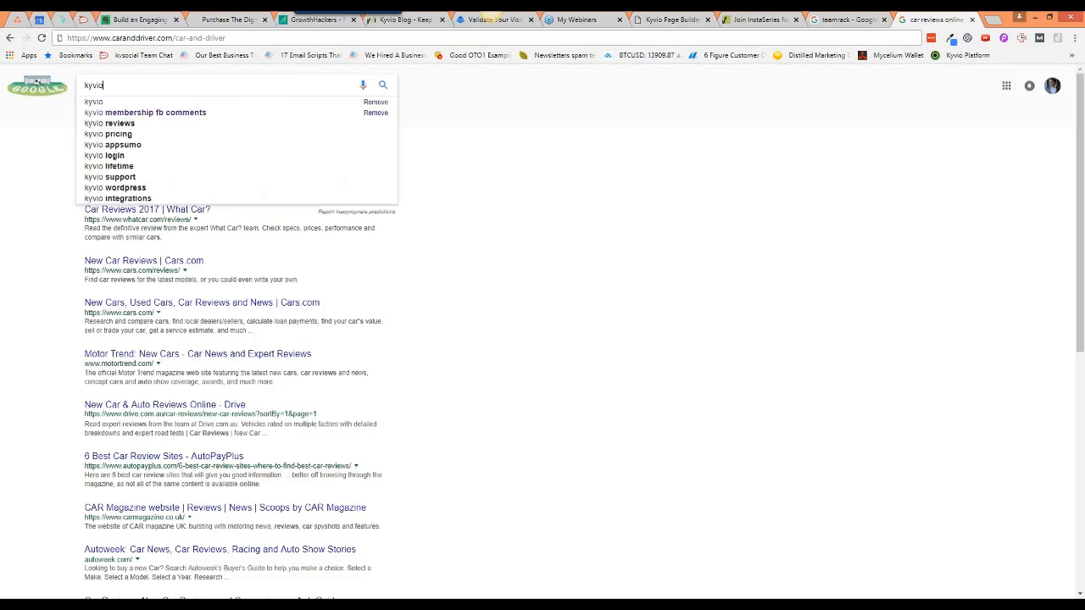
key("Return")
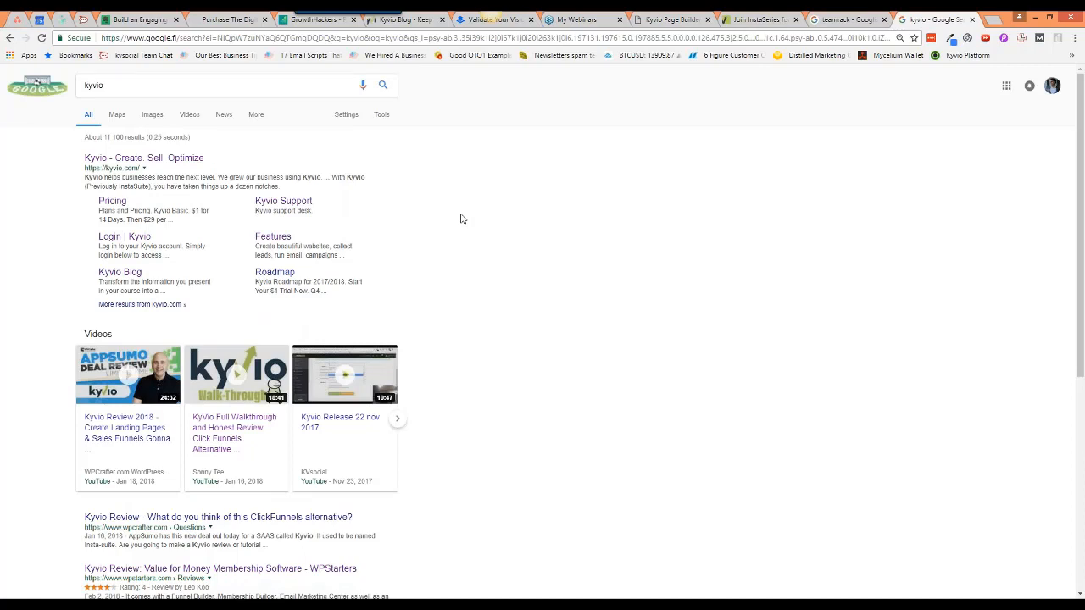
- Search Google for "best membership practices"
left_click(194, 93)
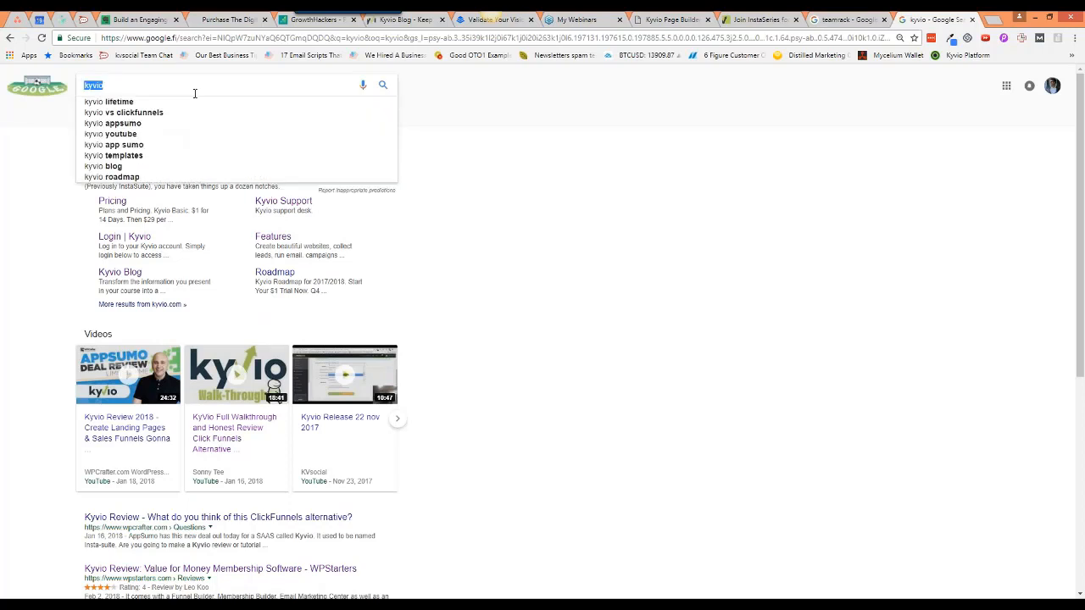
type("best ")
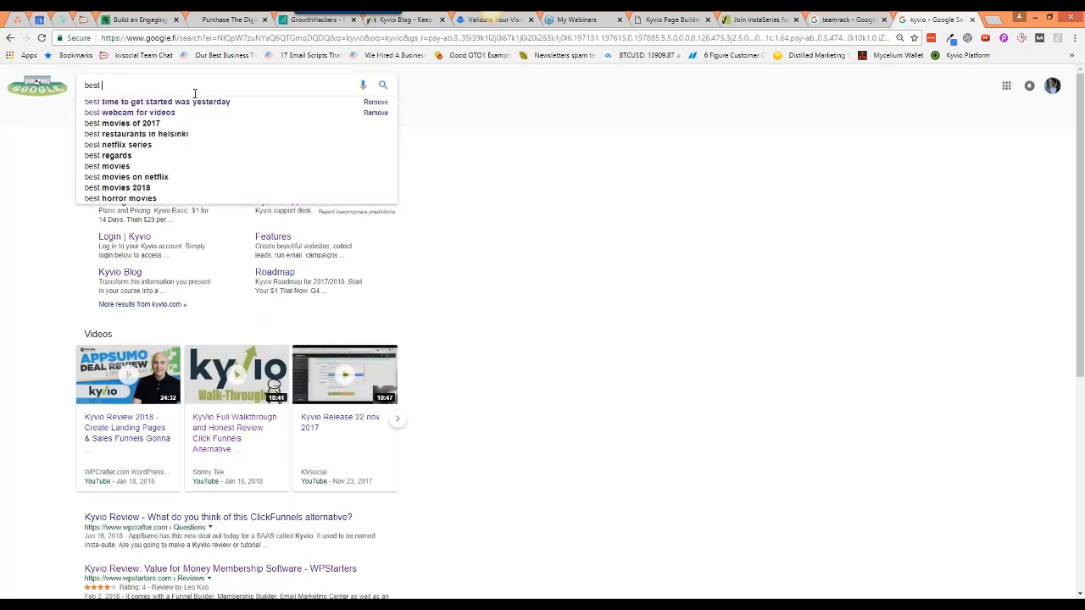
type("membership practices")
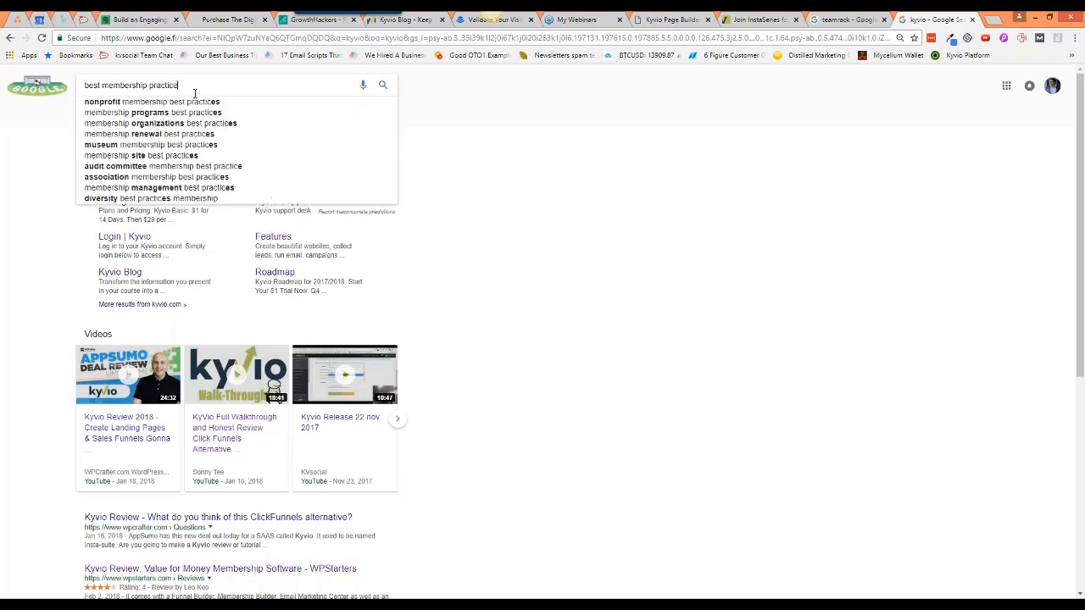
key("Return")
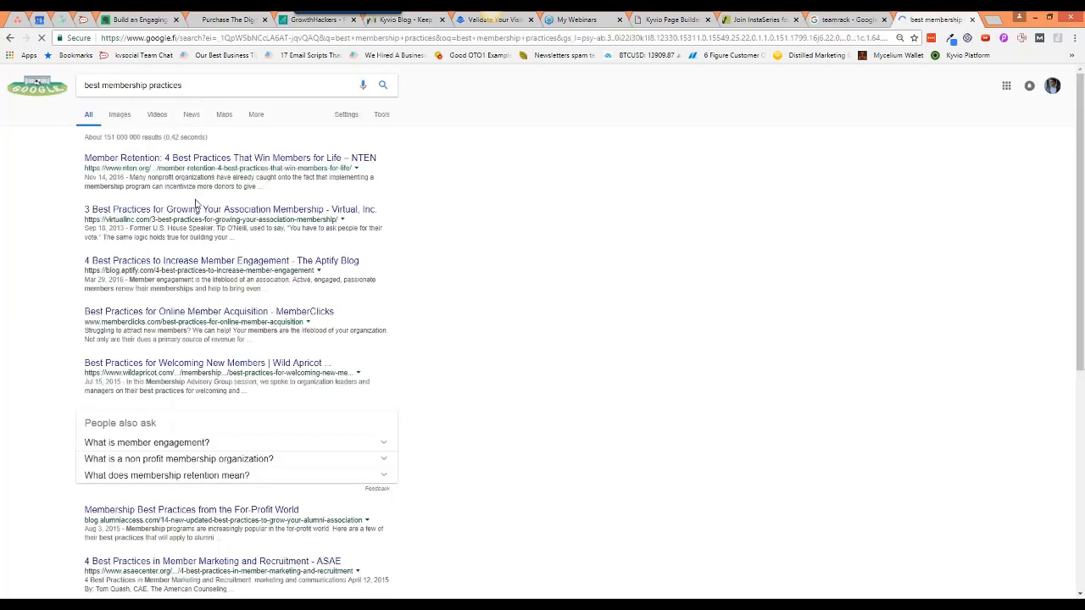
- Examine the titles and URLs of the membership practices search results down to the related searches, and return to the first result
scroll(220, 255, "down", 1)
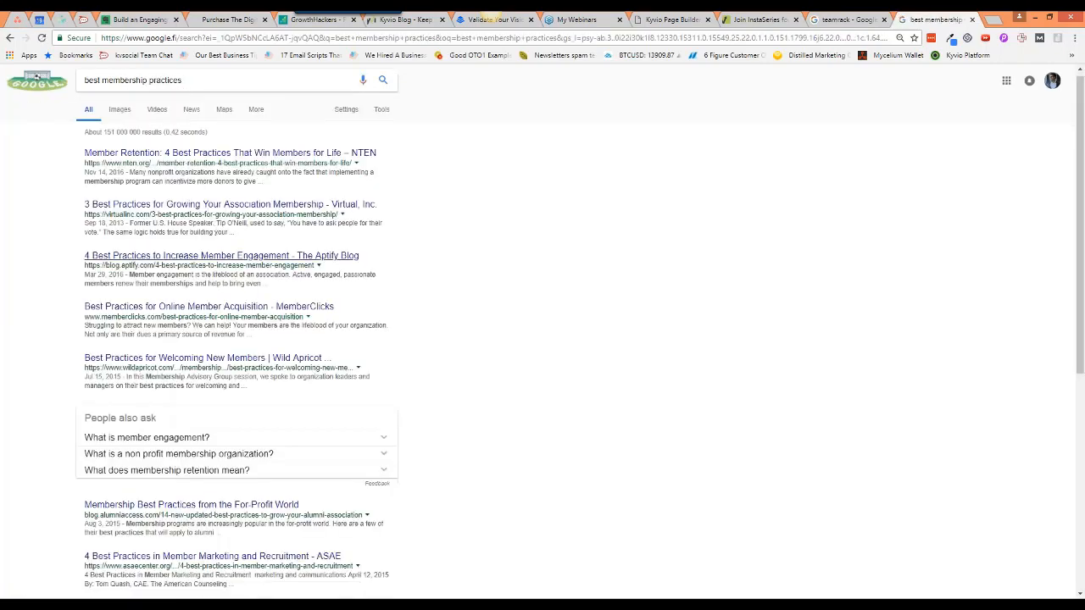
scroll(221, 255, "down", 3)
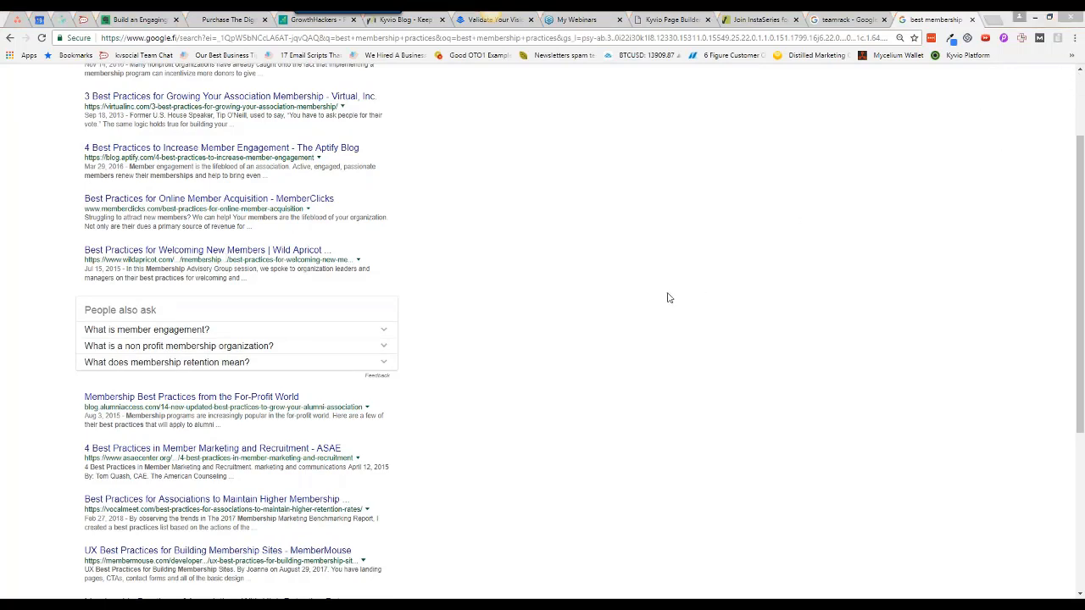
scroll(561, 302, "up", 3)
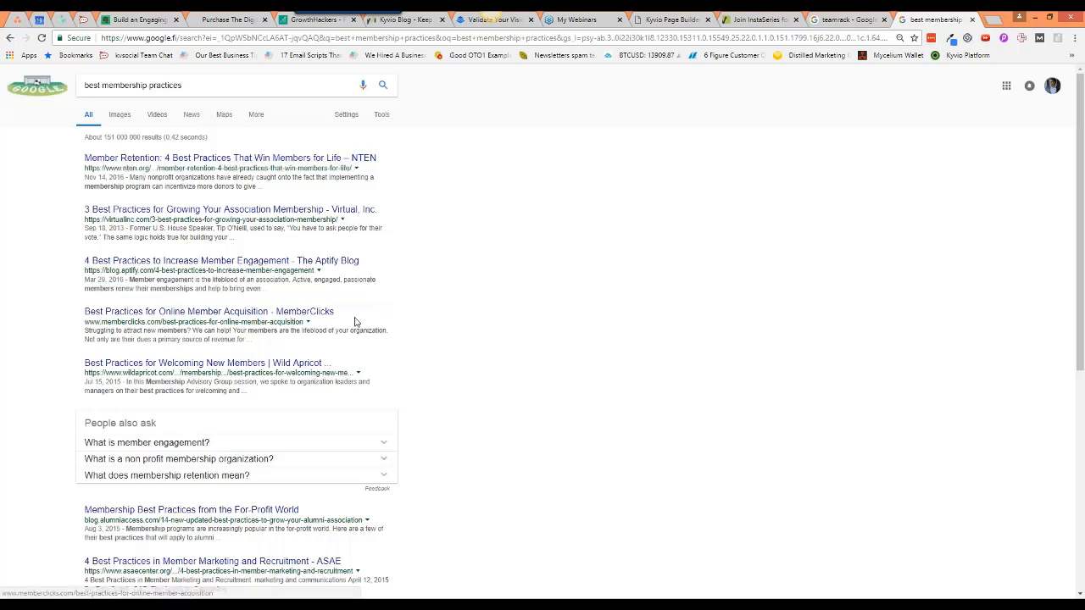
scroll(360, 323, "down", 1)
scroll(362, 324, "down", 1)
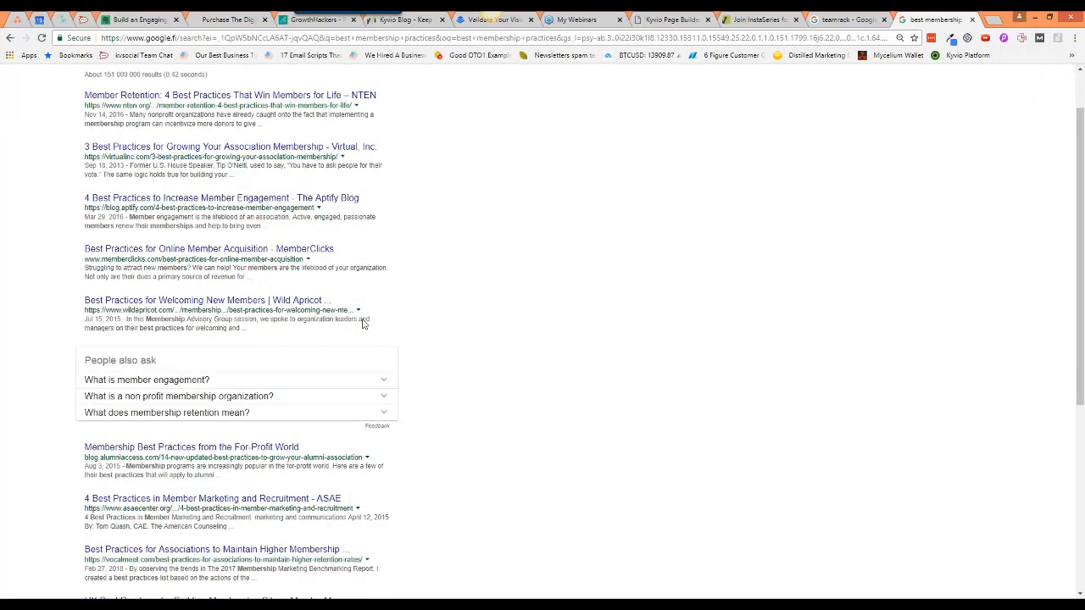
scroll(364, 323, "down", 3)
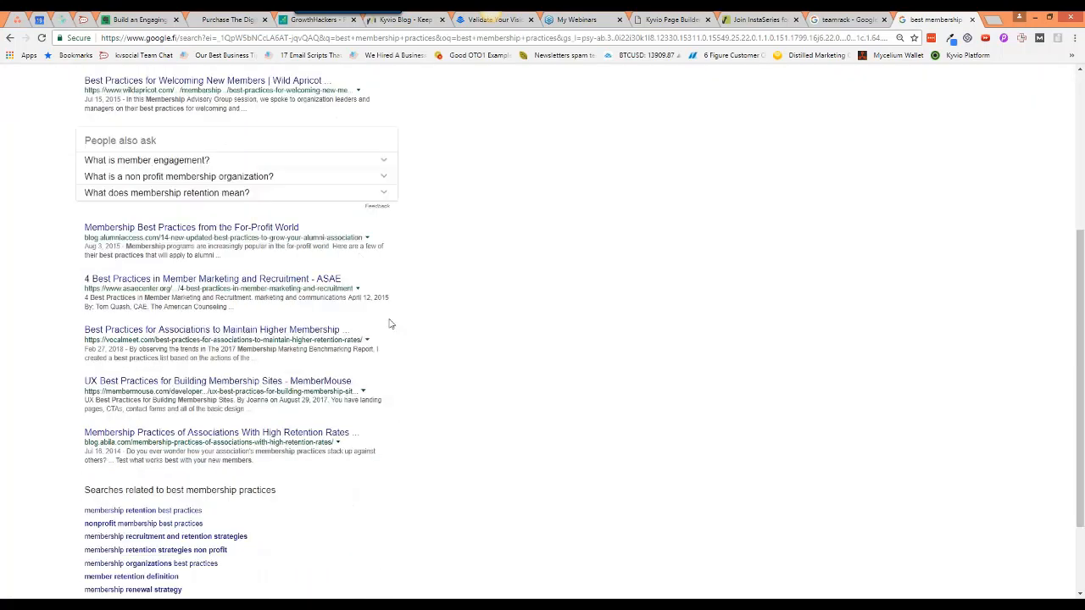
scroll(390, 323, "up", 4)
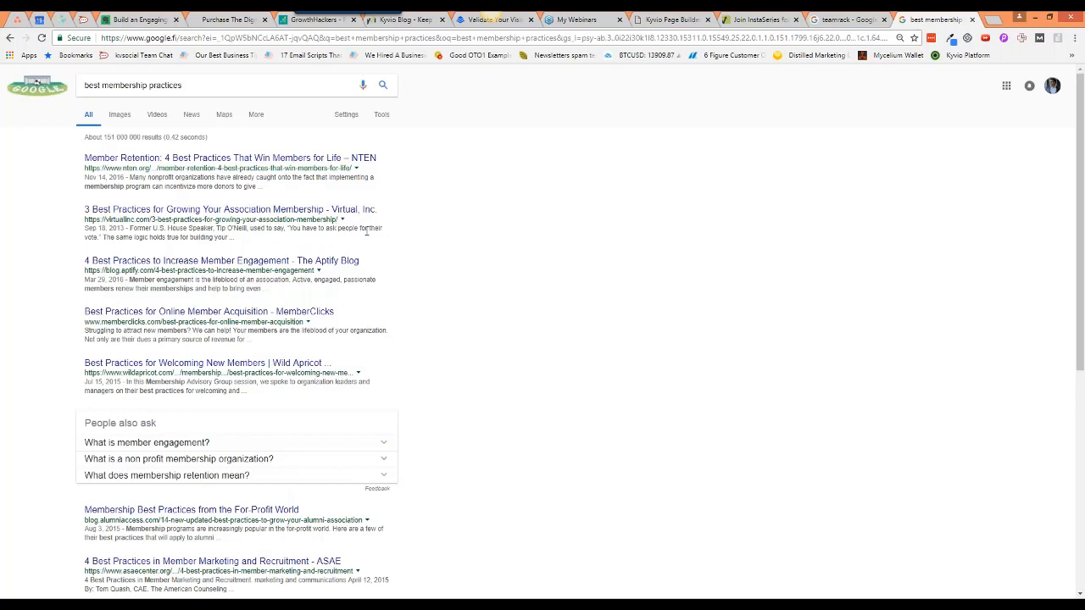
scroll(355, 302, "down", 1)
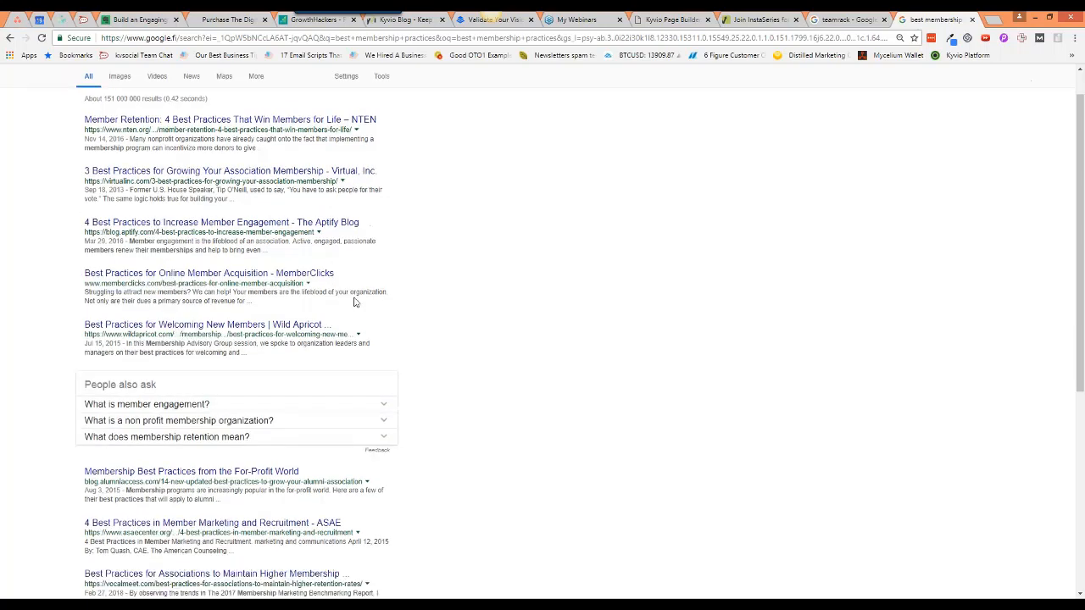
scroll(355, 301, "down", 5)
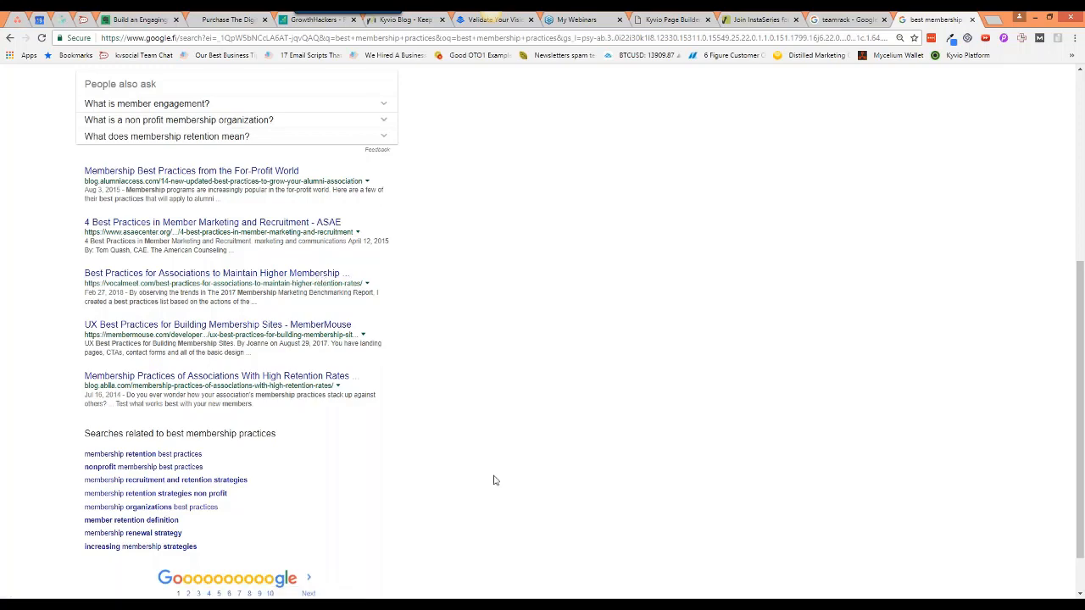
scroll(495, 480, "up", 4)
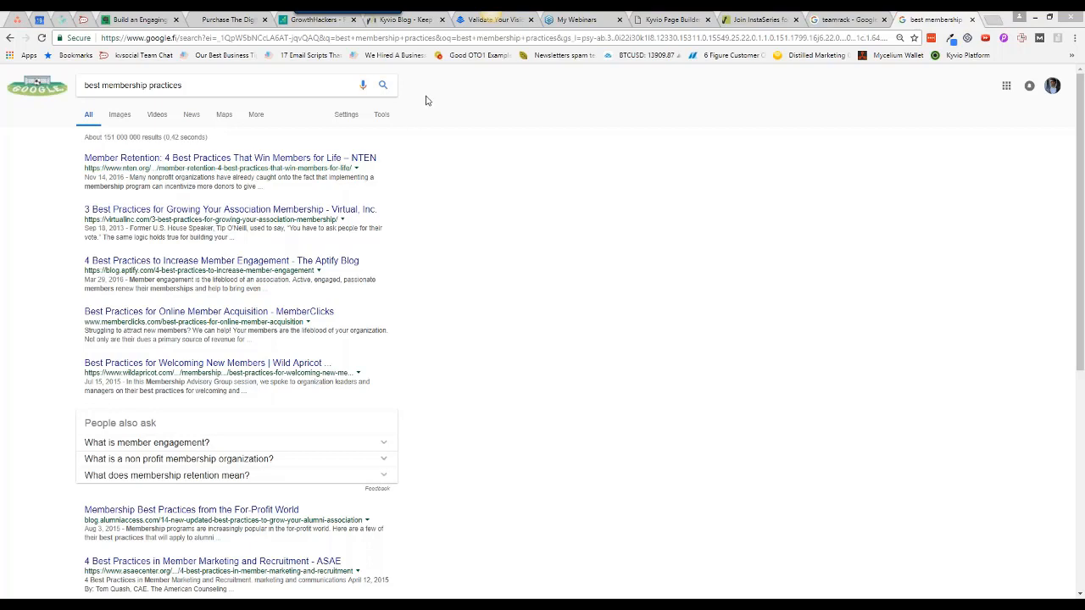
- Bring up SEO_notes_kyvio at the note on managing bounce rates, and return to the membership practices search results
mouse_move(184, 603)
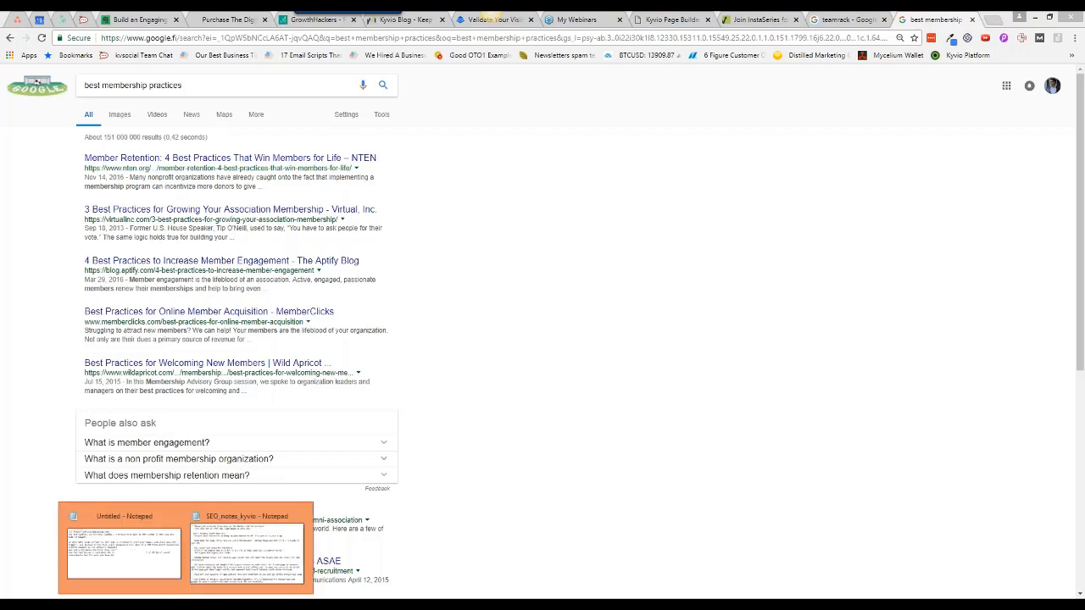
left_click(219, 577)
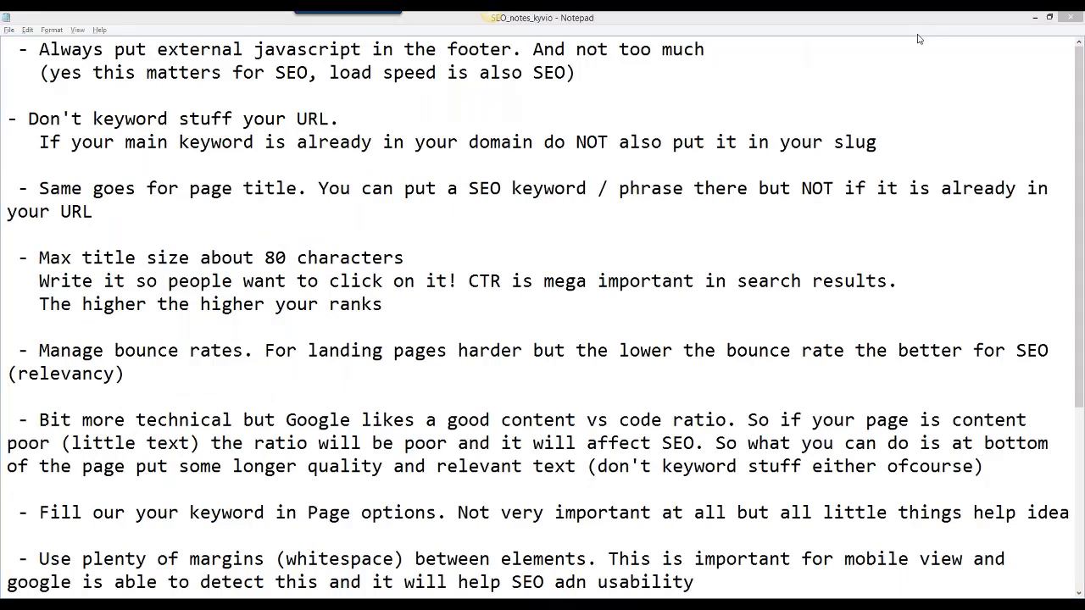
left_click(520, 388)
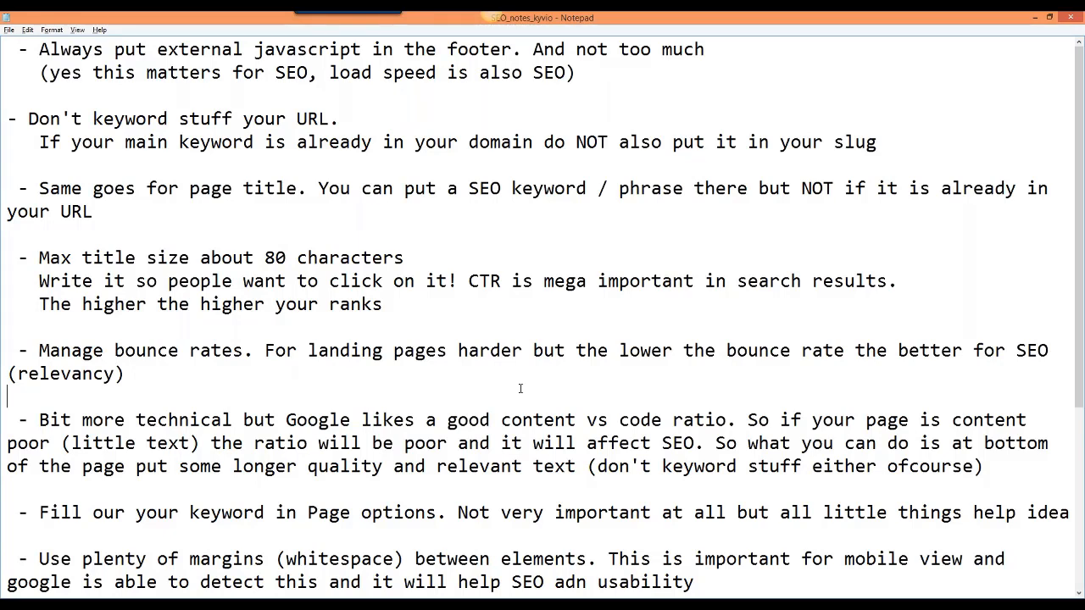
key("alt+Tab")
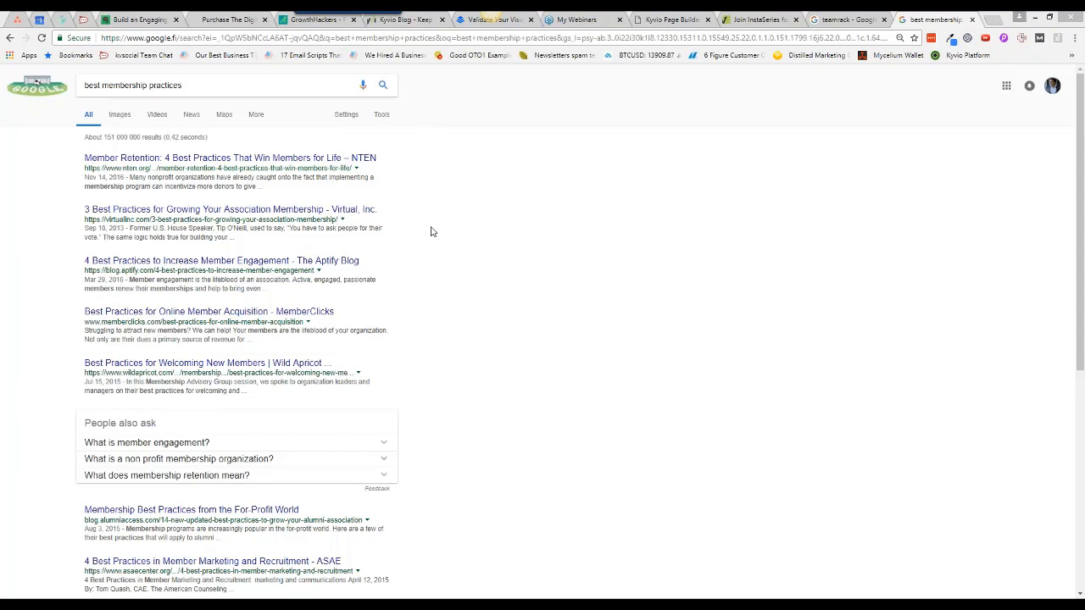
- Open the Wild Apricot result on welcoming new members, skim the article, and go back to the search results
left_click(287, 370)
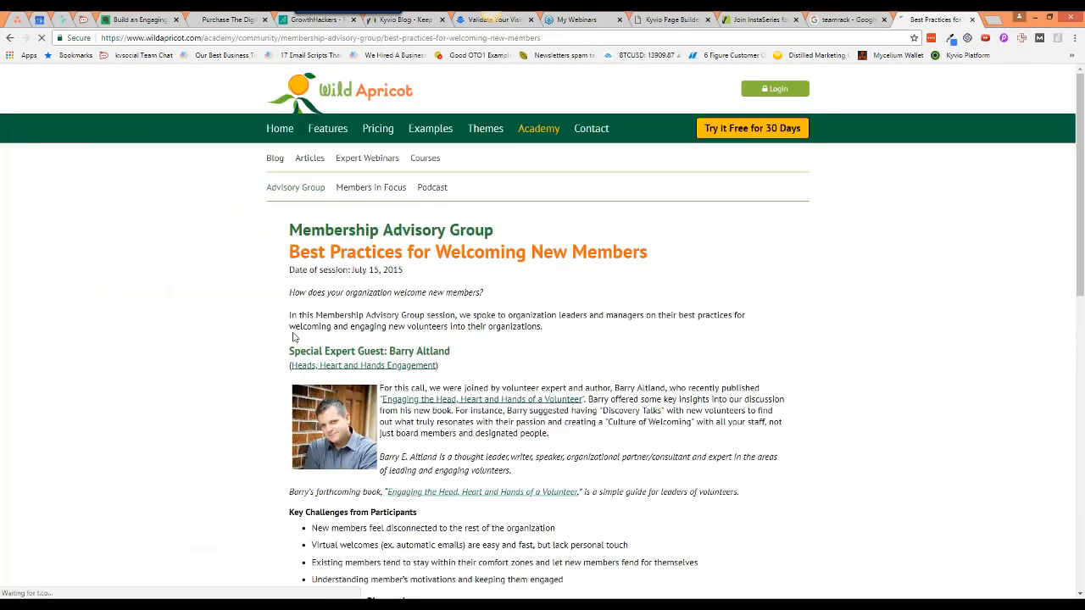
scroll(294, 338, "down", 8)
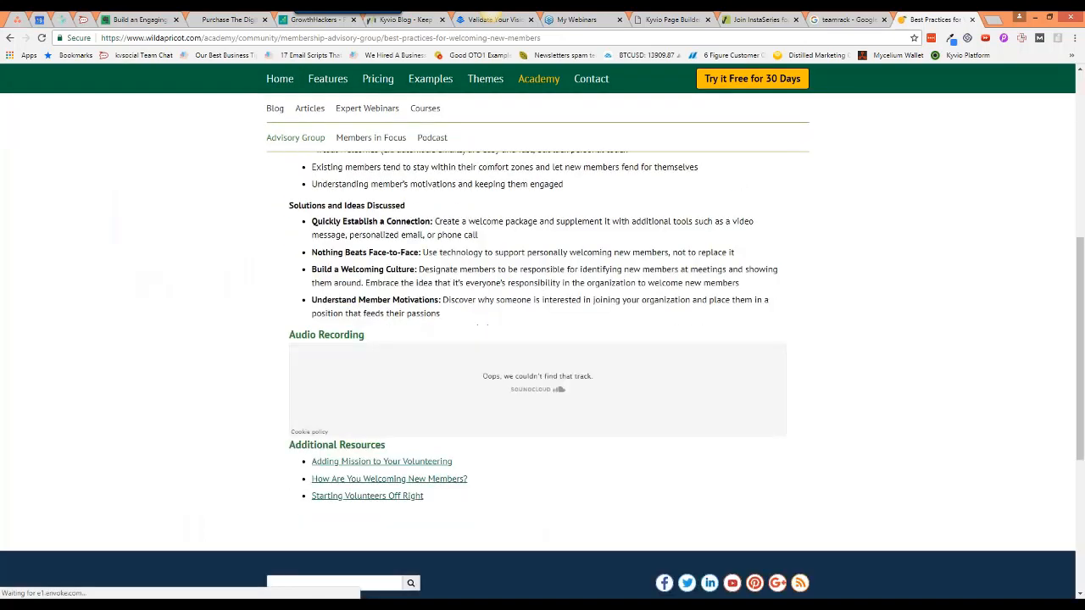
scroll(283, 339, "up", 10)
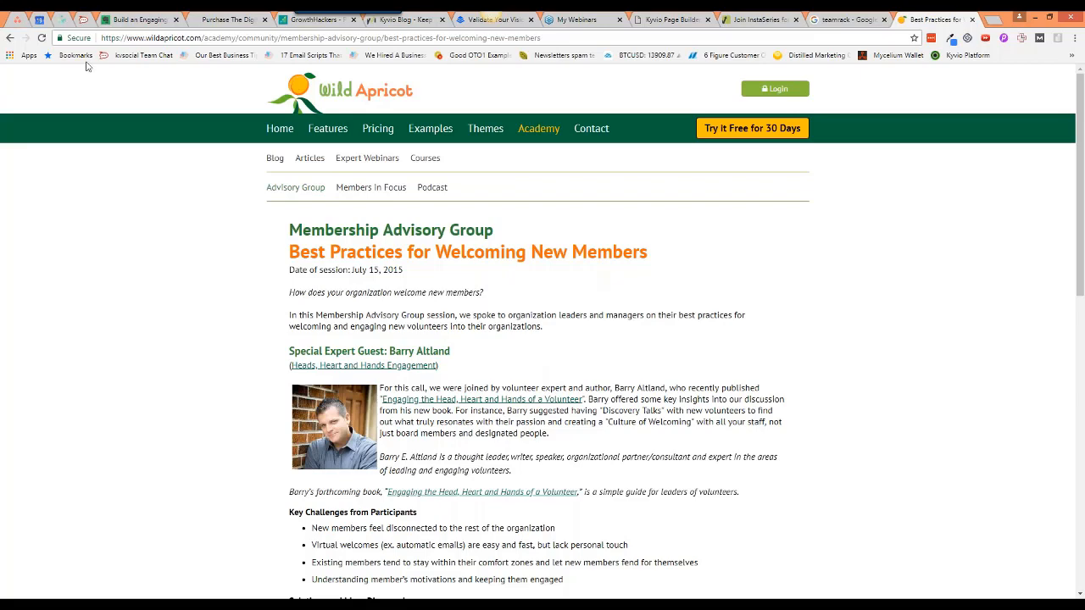
left_click(10, 39)
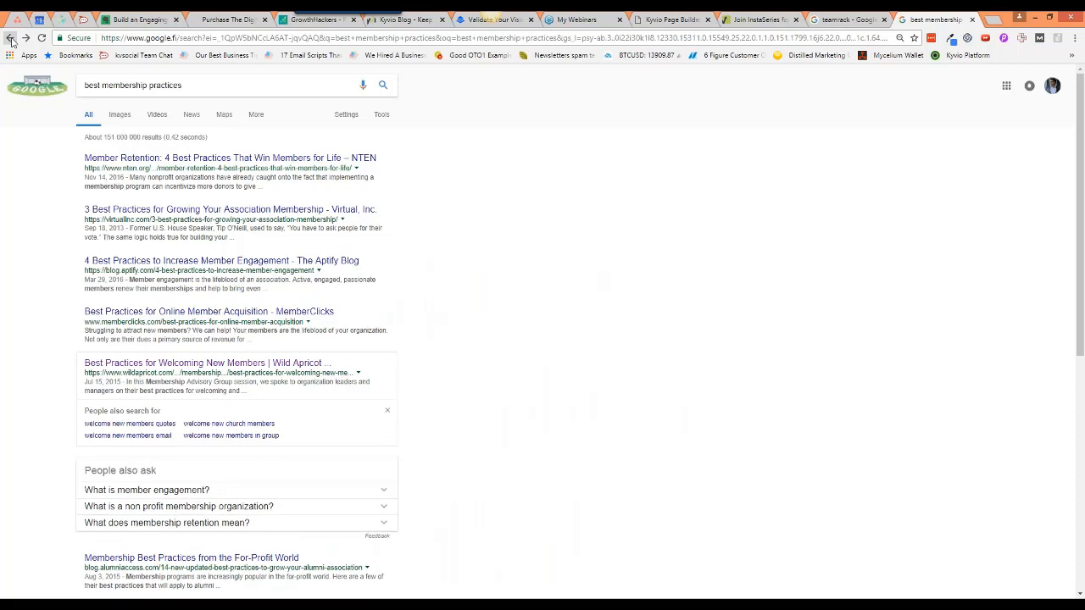
left_click(10, 39)
- Open the Virtual, Inc. result on growing association membership, follow its recent post on the Kantara Initiative, and close the page
left_click(296, 212)
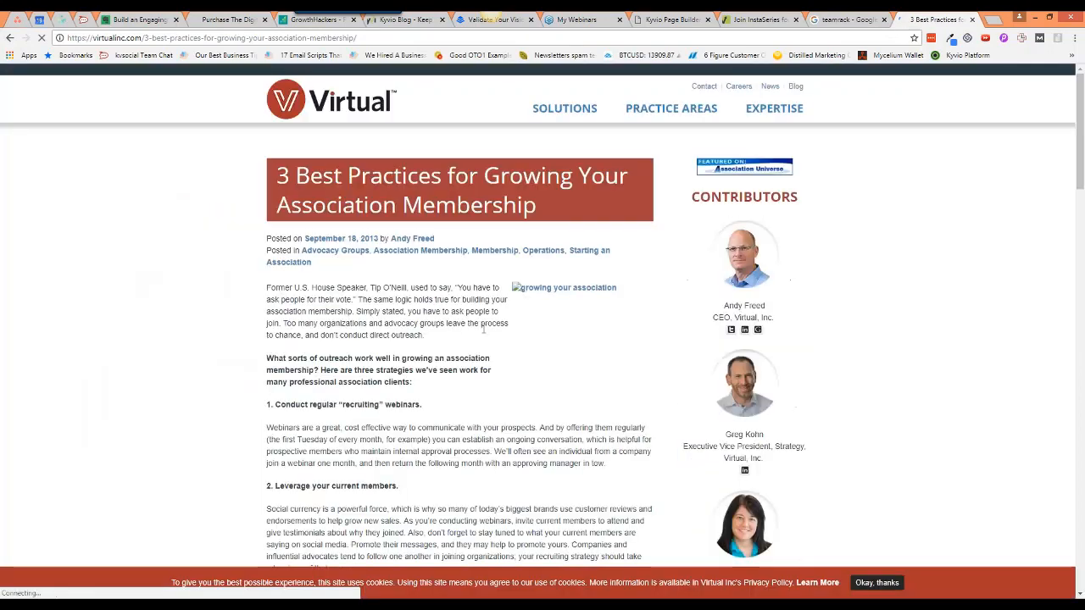
scroll(474, 341, "down", 2)
scroll(431, 290, "down", 3)
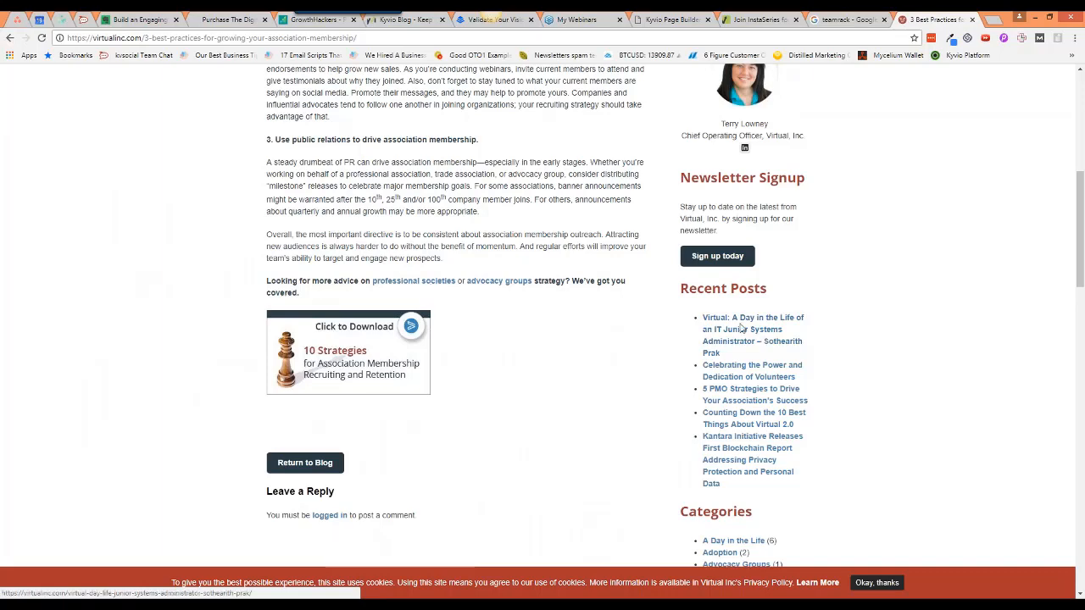
scroll(709, 359, "down", 1)
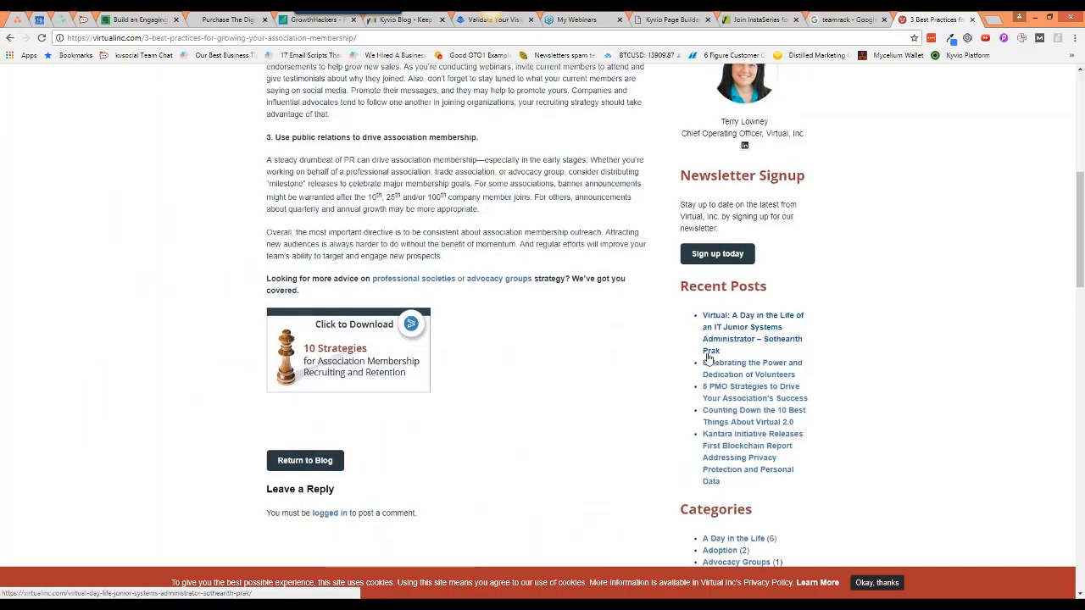
left_click(709, 359)
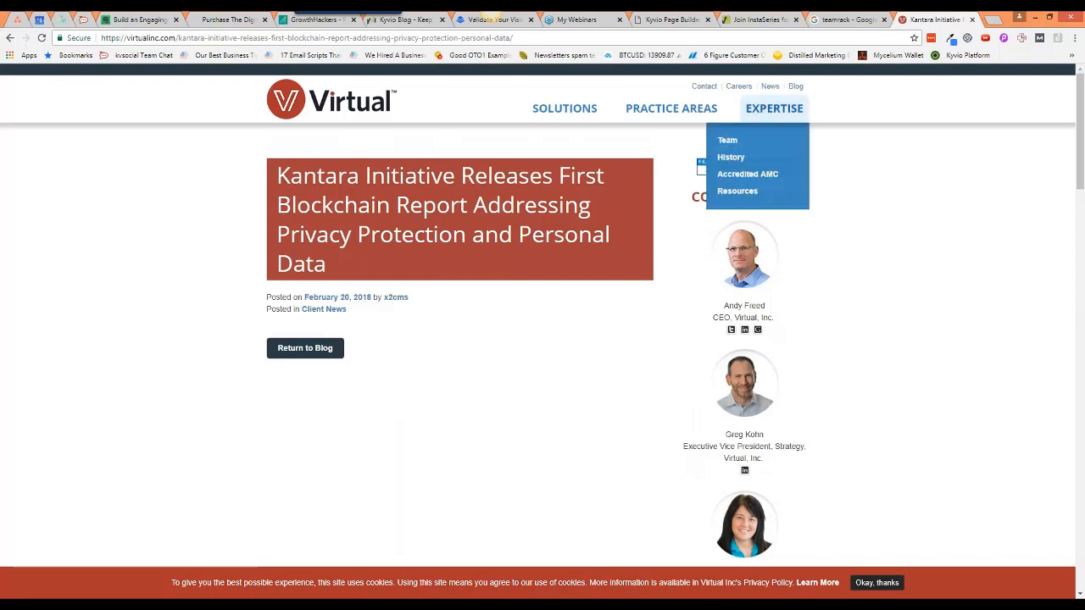
left_click(972, 19)
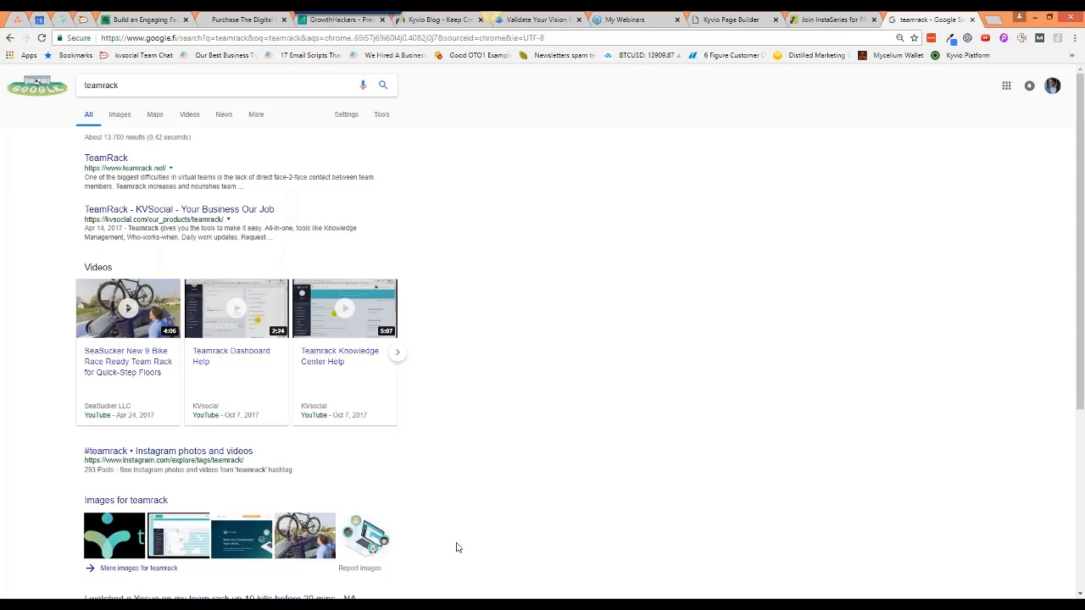
- Highlight the note on content versus code ratio in SEO_notes_kyvio, and return to the browser
left_click(246, 573)
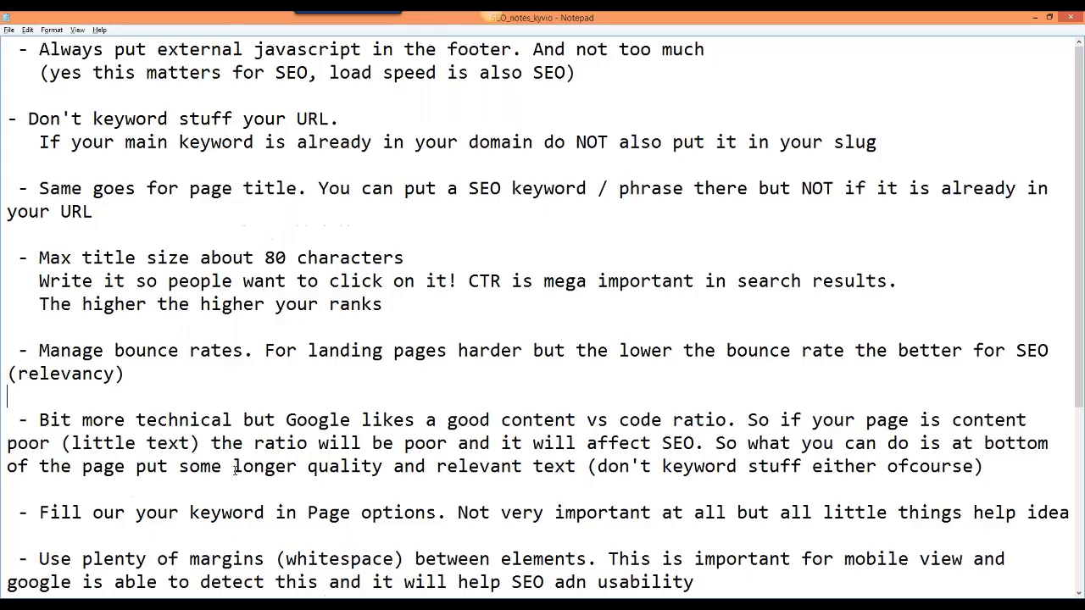
scroll(236, 469, "down", 1)
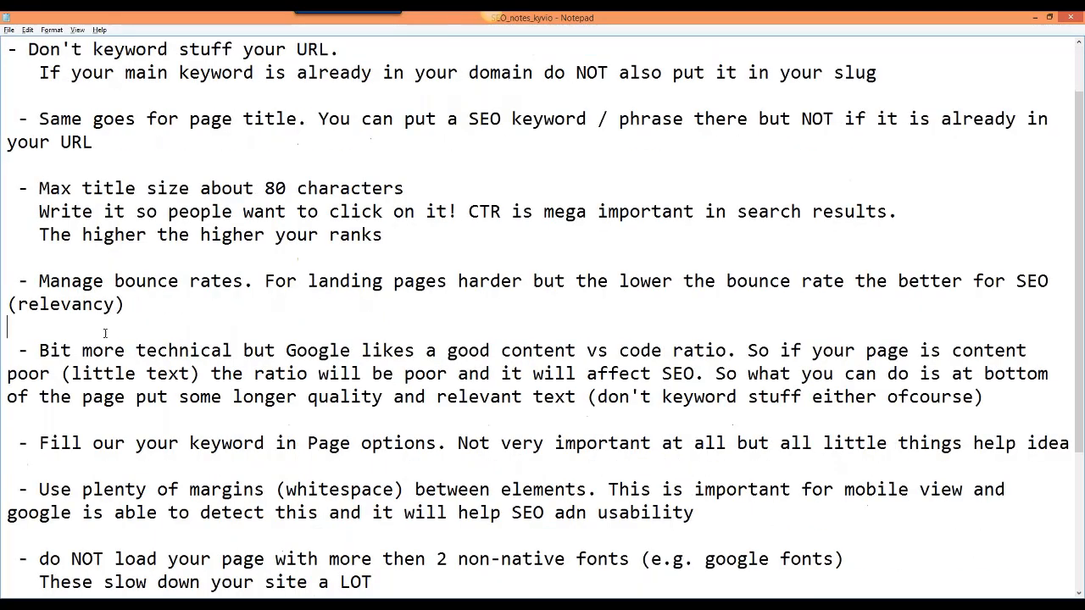
left_click_drag(50, 350, 1016, 395)
left_click(489, 350)
key("alt+Tab")
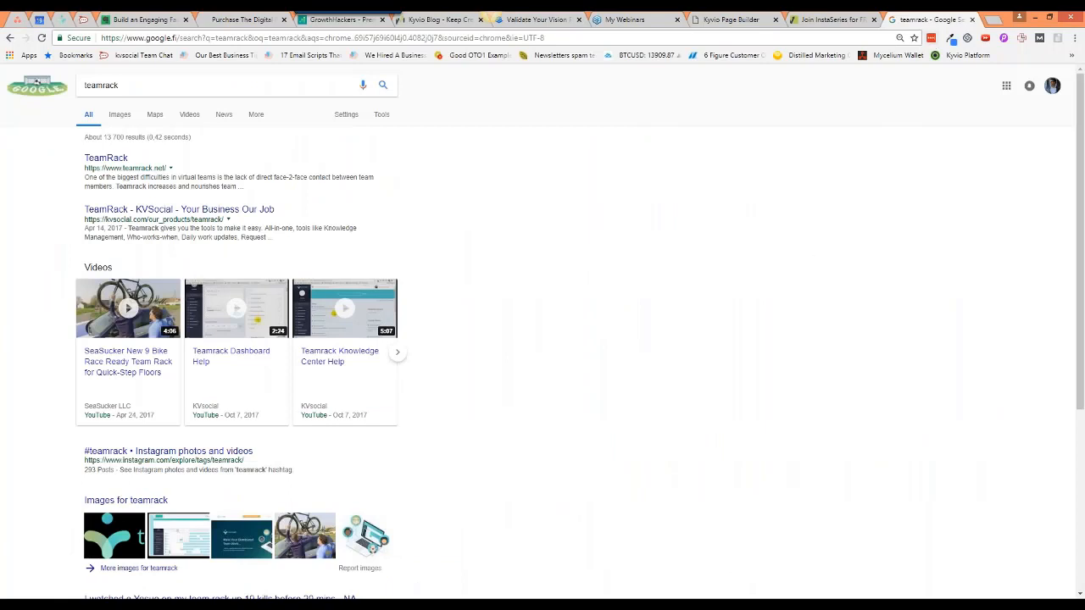
- Copy "InstaSeries Training Videos" from the InstaSeries page headline and search Google for it in a new tab
left_click(850, 24)
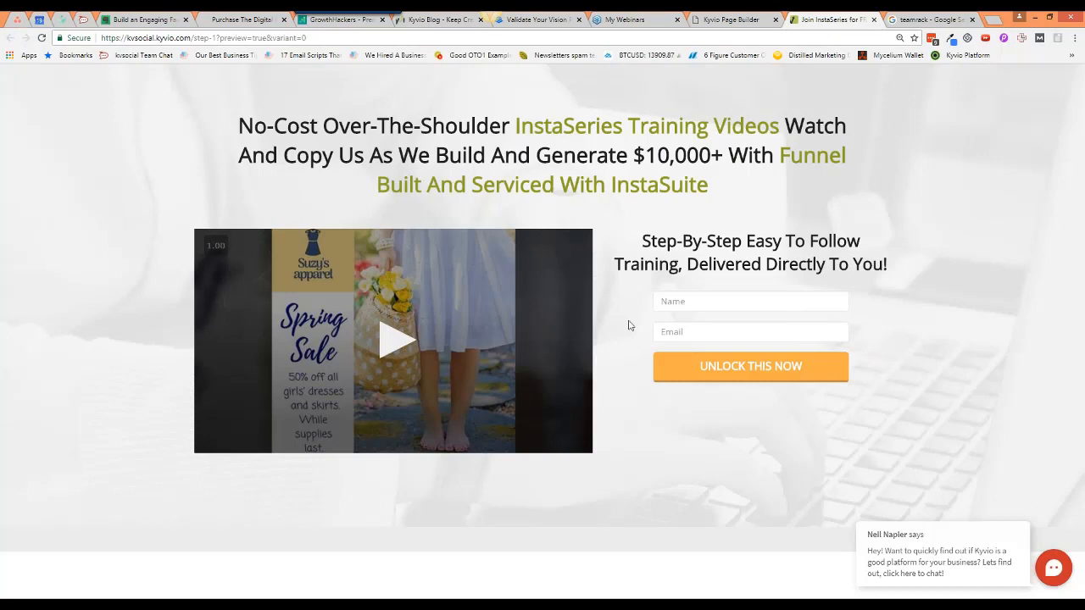
left_click_drag(514, 124, 780, 126)
key("ctrl+c")
key("ctrl+t")
key("ctrl+v")
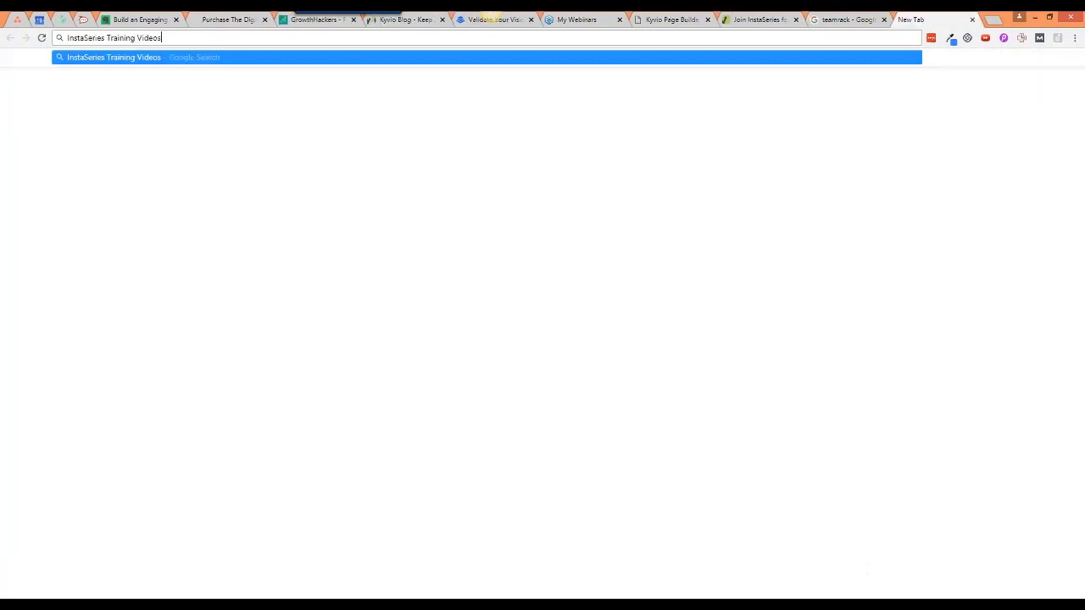
key("Return")
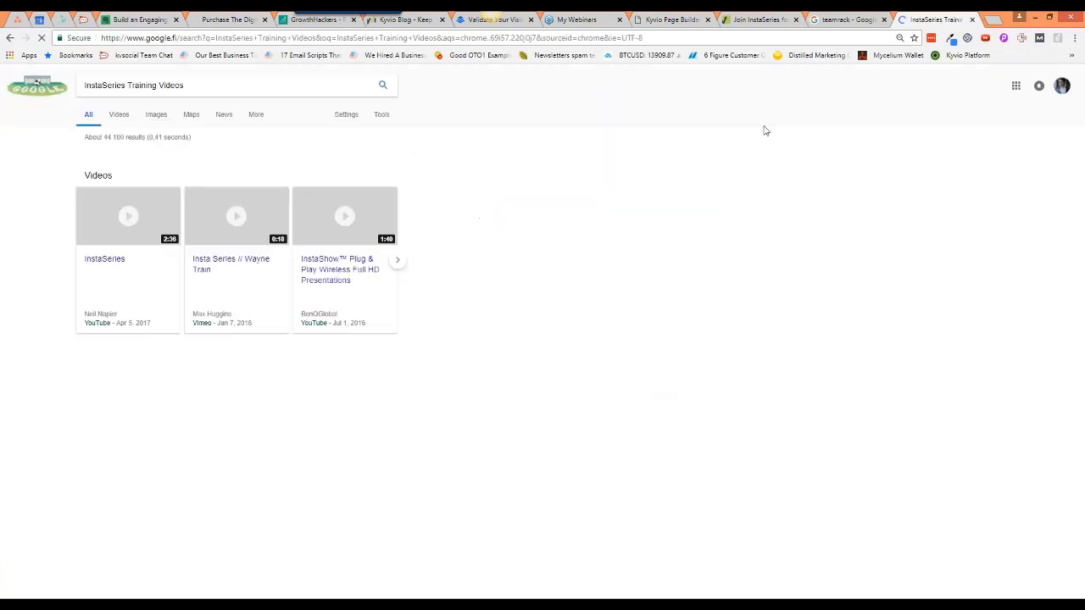
- Examine the first page of InstaSeries Training Videos results for Kyvio listings, down to the related searches
scroll(343, 477, "down", 1)
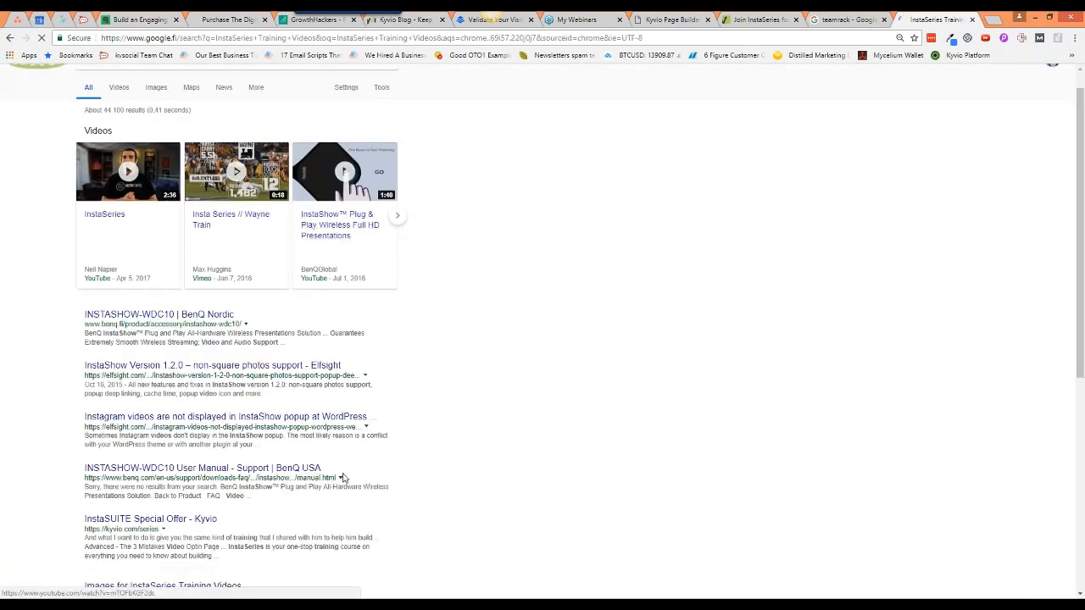
scroll(339, 474, "down", 1)
scroll(335, 470, "down", 2)
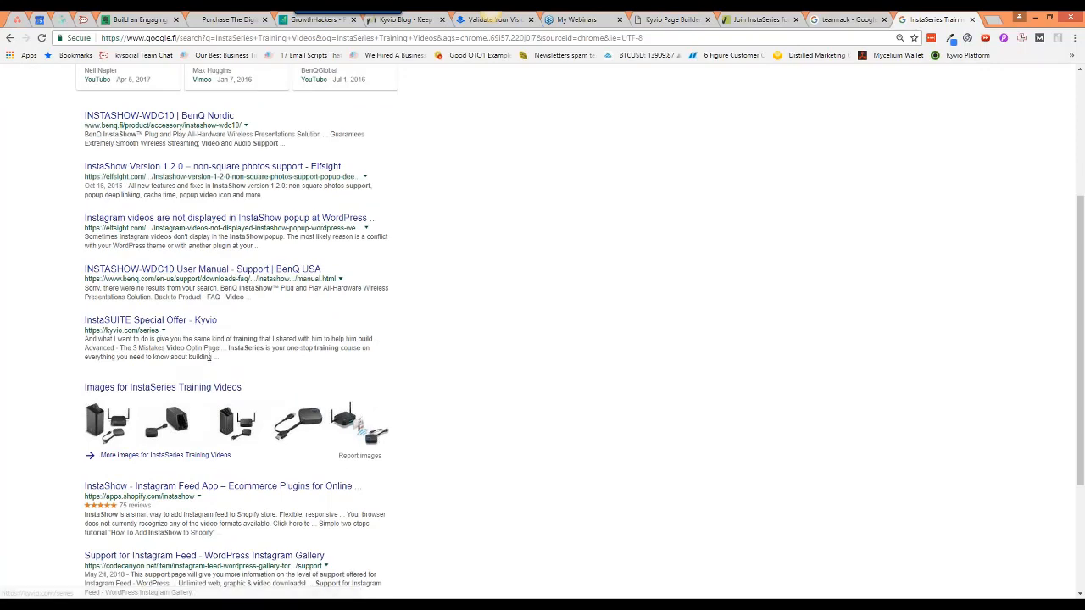
scroll(209, 356, "down", 1)
scroll(209, 356, "down", 1)
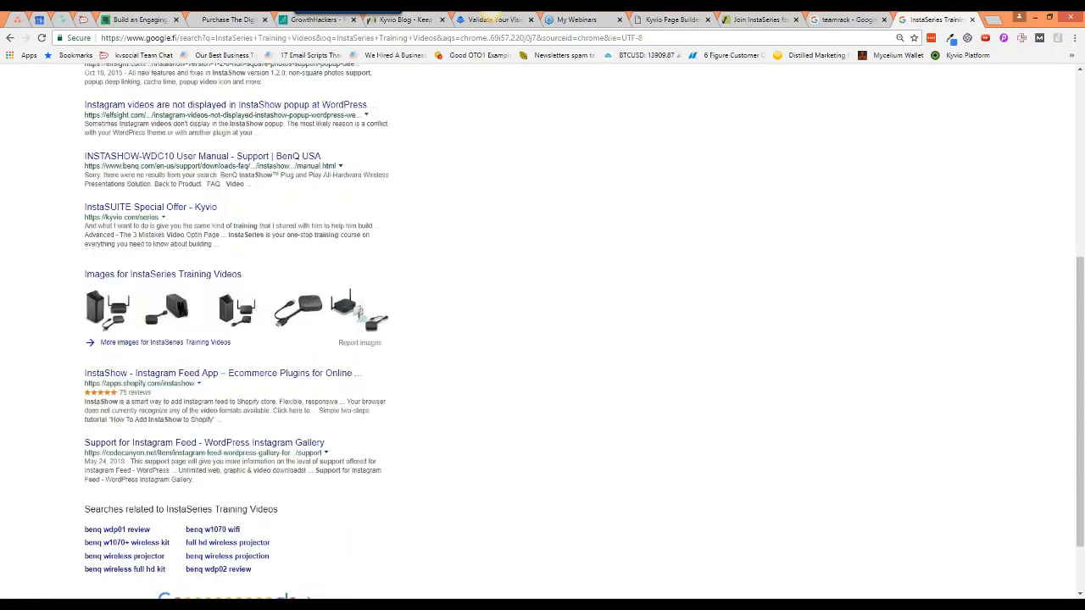
scroll(298, 503, "down", 1)
scroll(298, 503, "down", 1)
- Look through the second and third pages of the InstaSeries Training Videos results
left_click(311, 556)
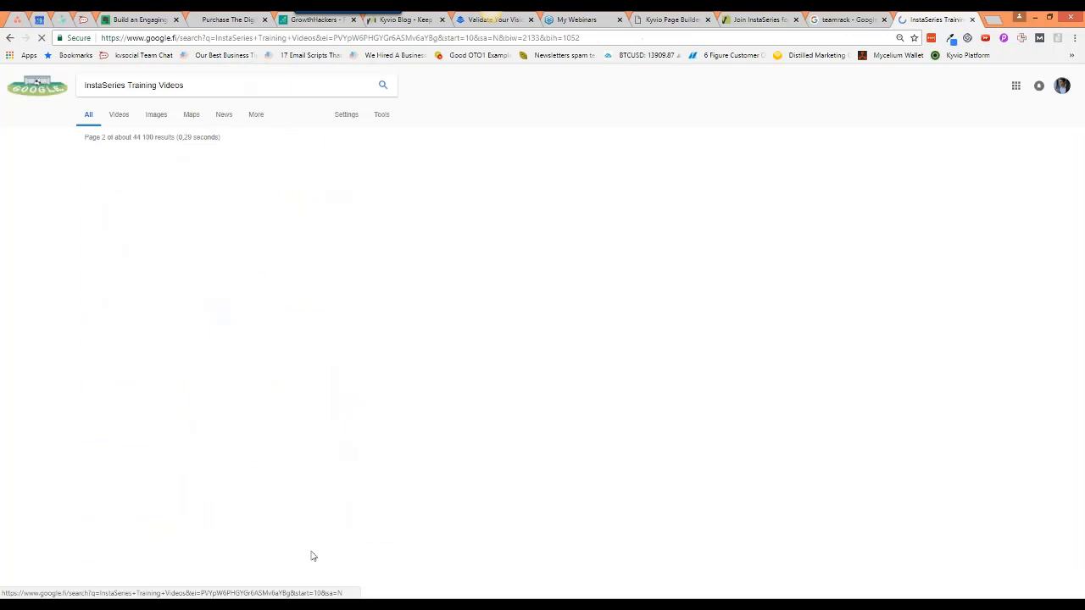
scroll(293, 537, "down", 1)
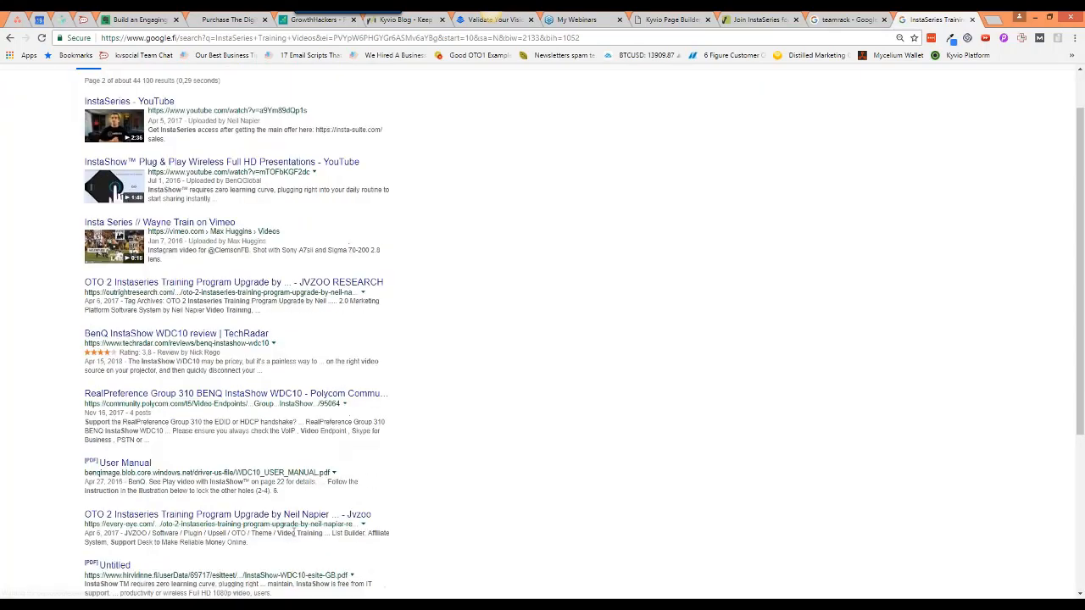
scroll(293, 532, "down", 2)
scroll(294, 533, "down", 1)
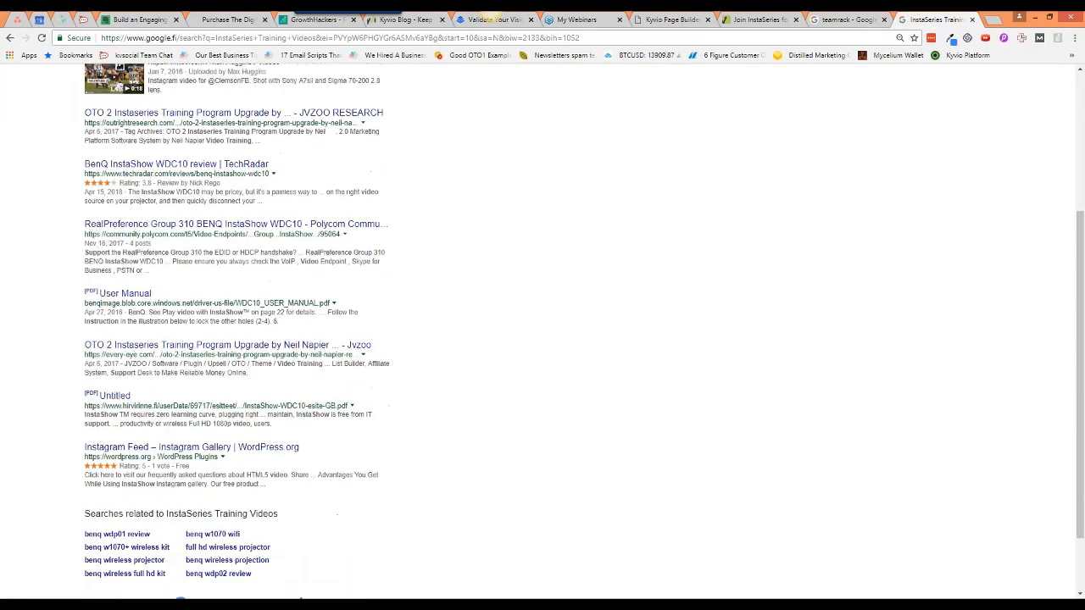
scroll(294, 546, "down", 1)
scroll(293, 546, "down", 1)
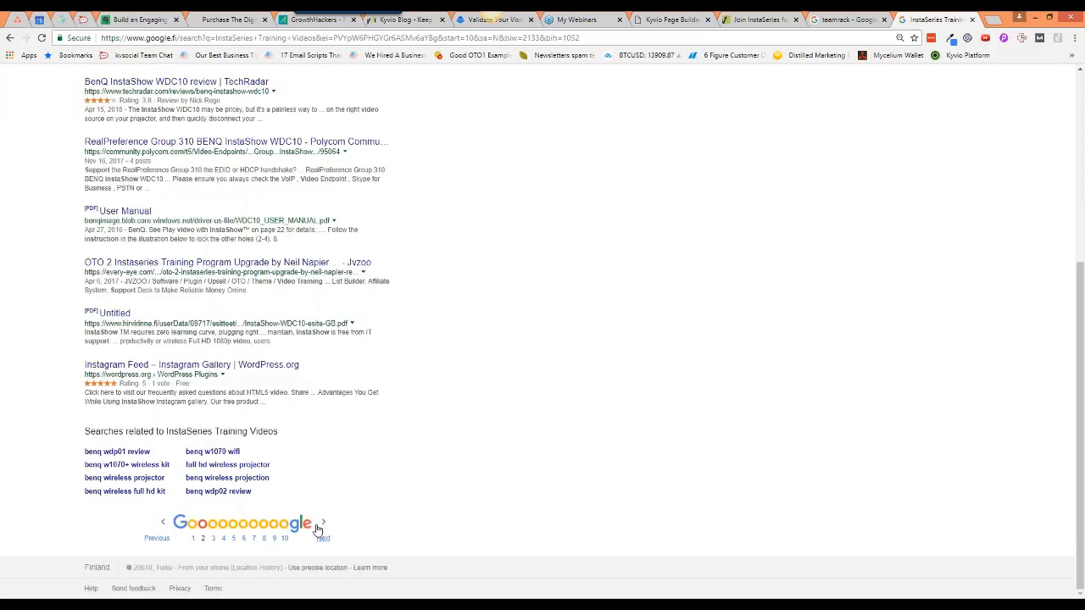
left_click(213, 536)
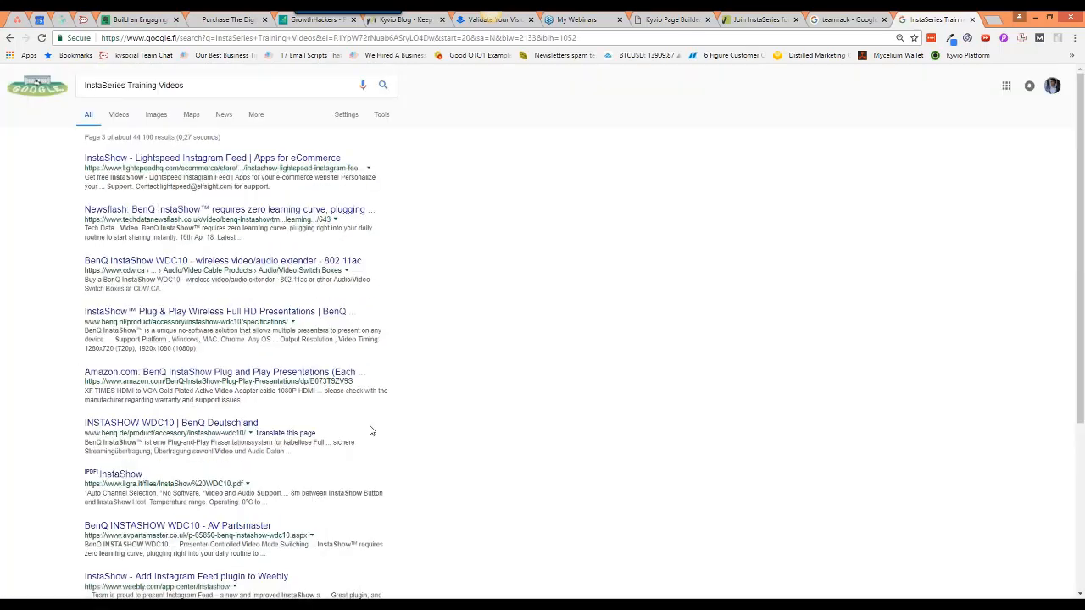
scroll(370, 431, "down", 1)
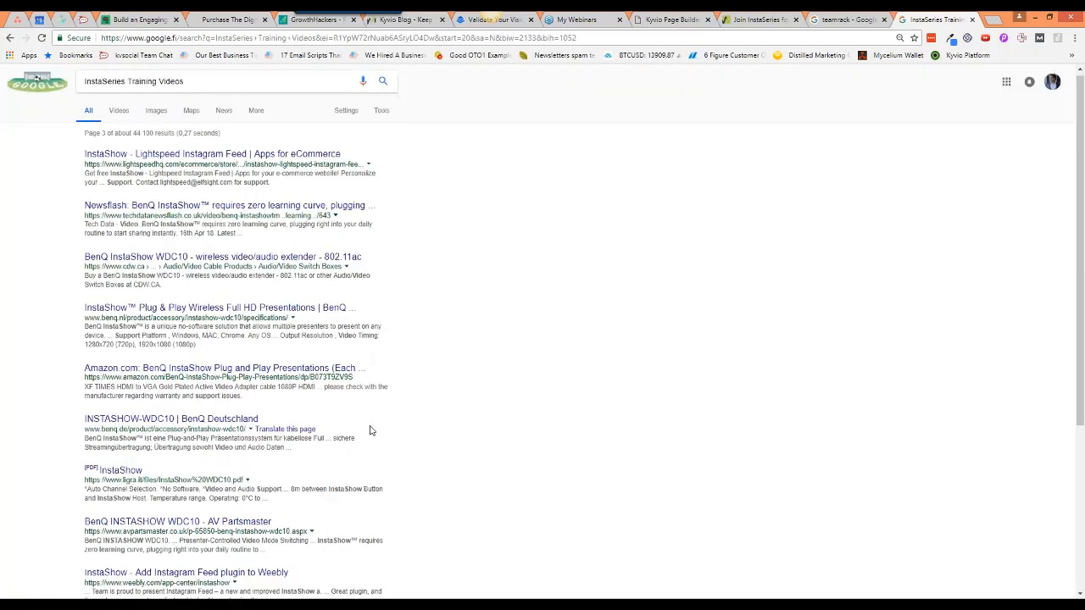
scroll(369, 430, "down", 1)
scroll(369, 431, "down", 2)
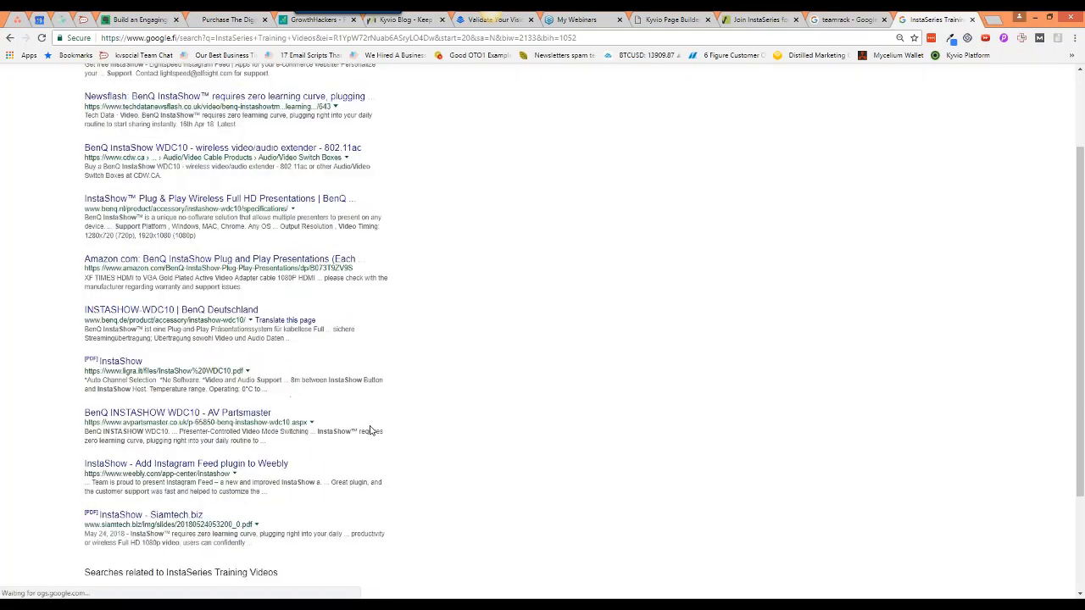
scroll(370, 431, "down", 1)
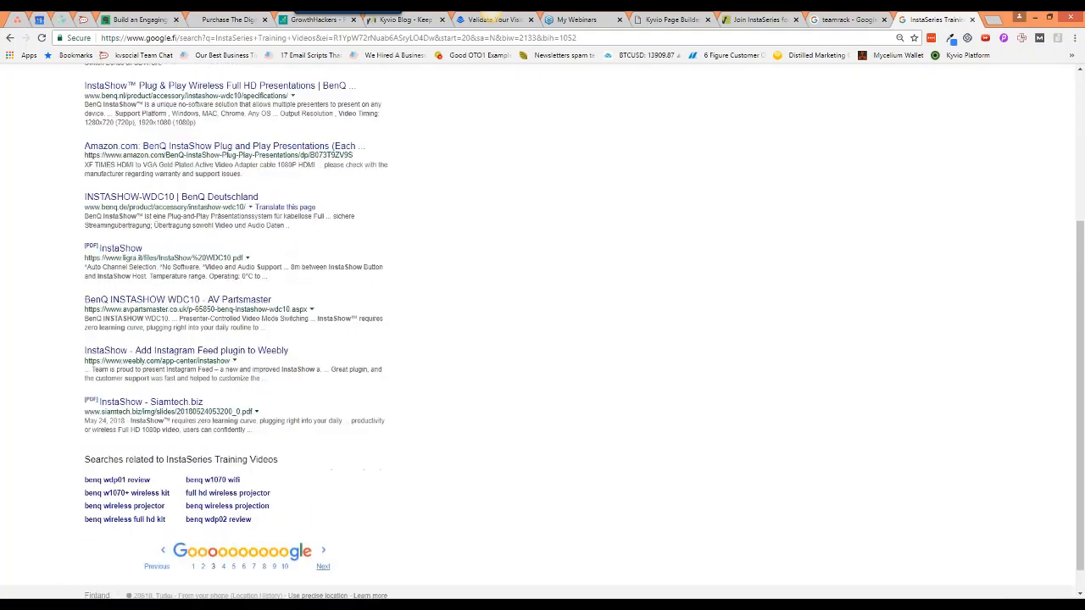
- Check the fourth and fifth pages of the search results, and return to the InstaSeries page preview
left_click(323, 566)
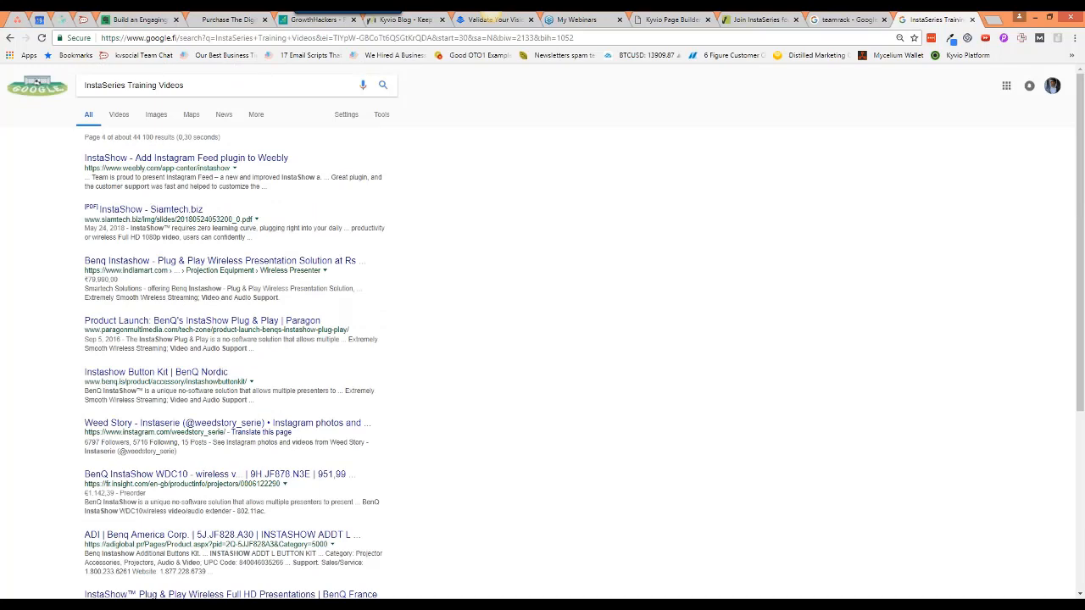
scroll(36, 77, "down", 1)
scroll(36, 74, "down", 3)
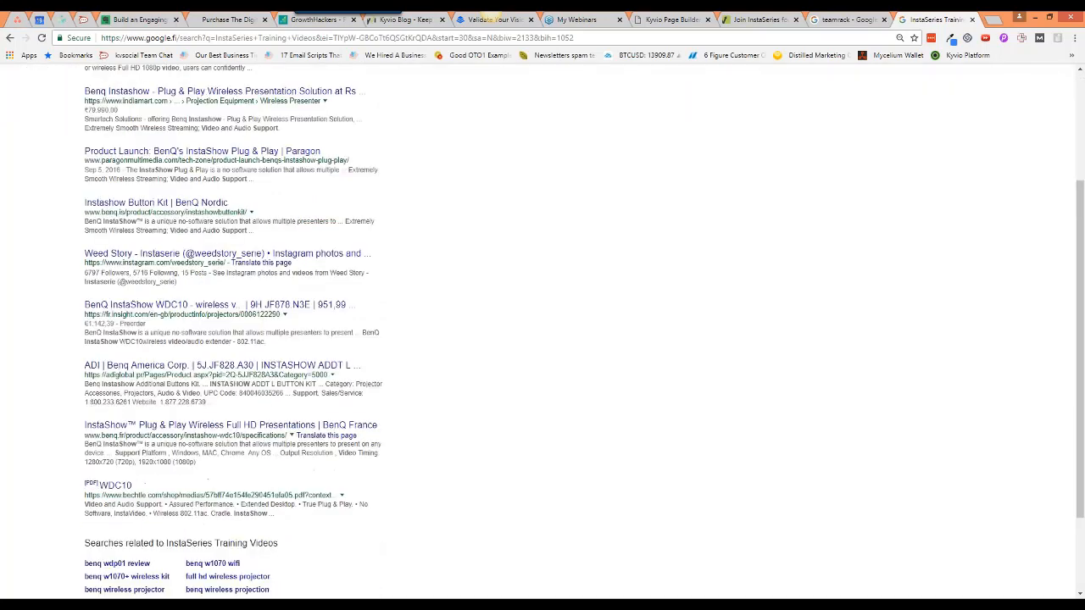
scroll(349, 508, "down", 4)
left_click(349, 512)
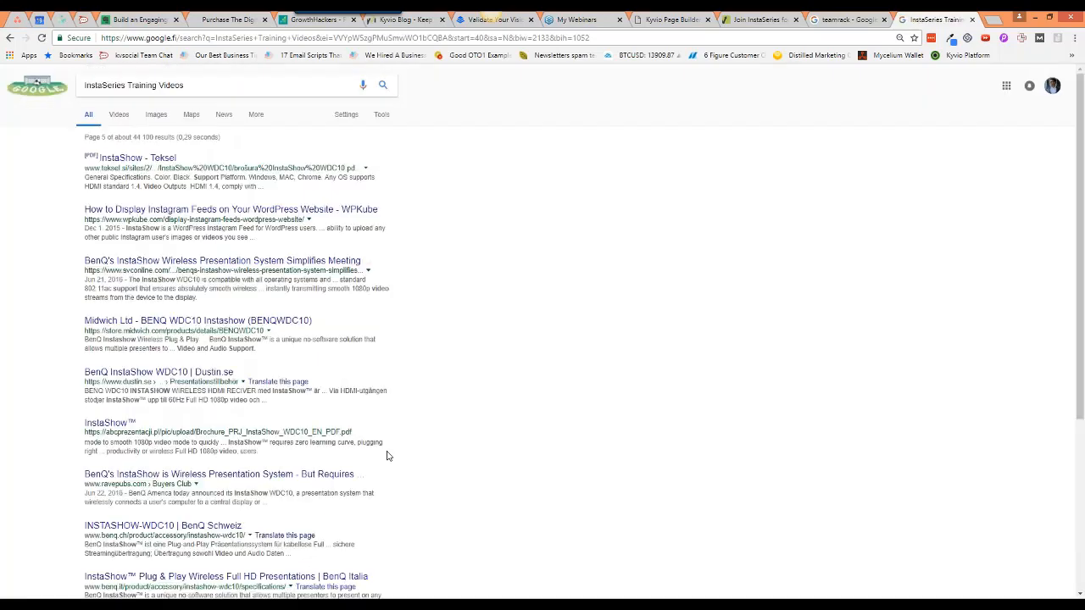
scroll(387, 456, "down", 3)
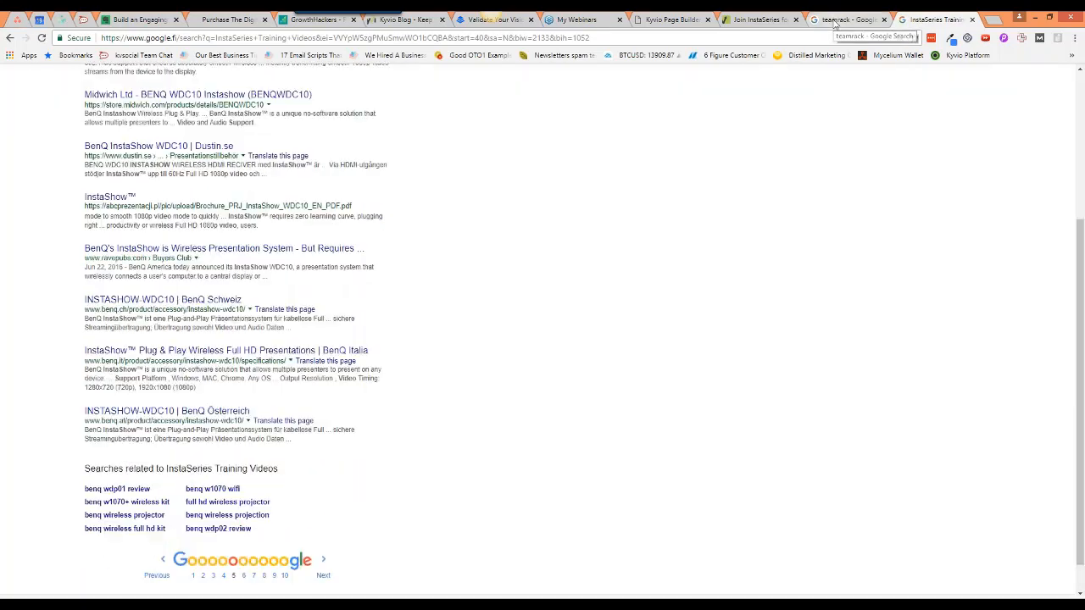
left_click(782, 21)
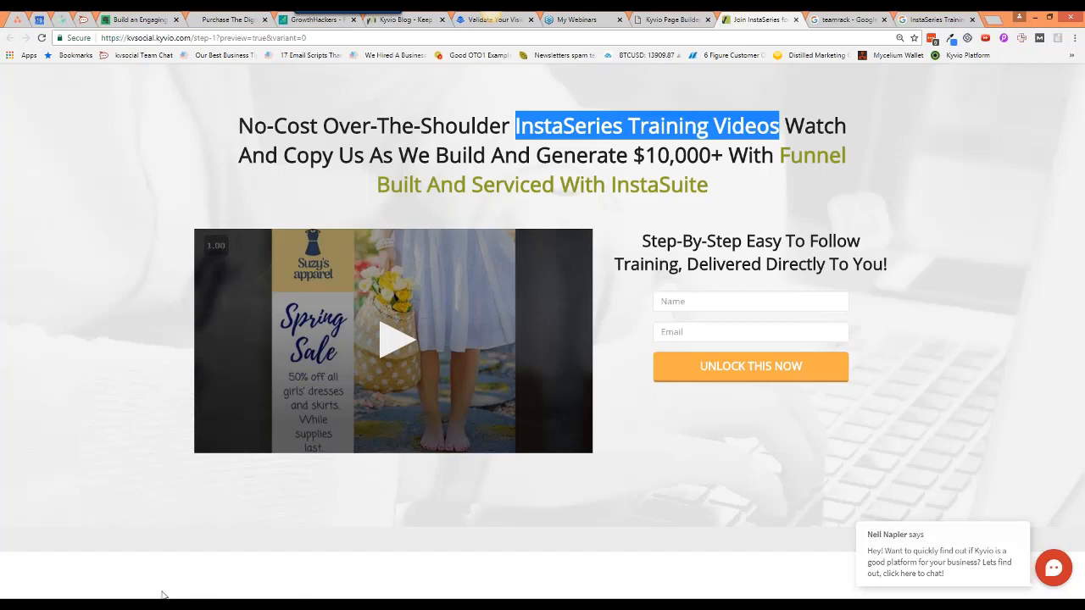
- Switch to the SEO_notes_kyvio notes in Notepad and highlight the tip about filling out the keyword in Page options
left_click(188, 604)
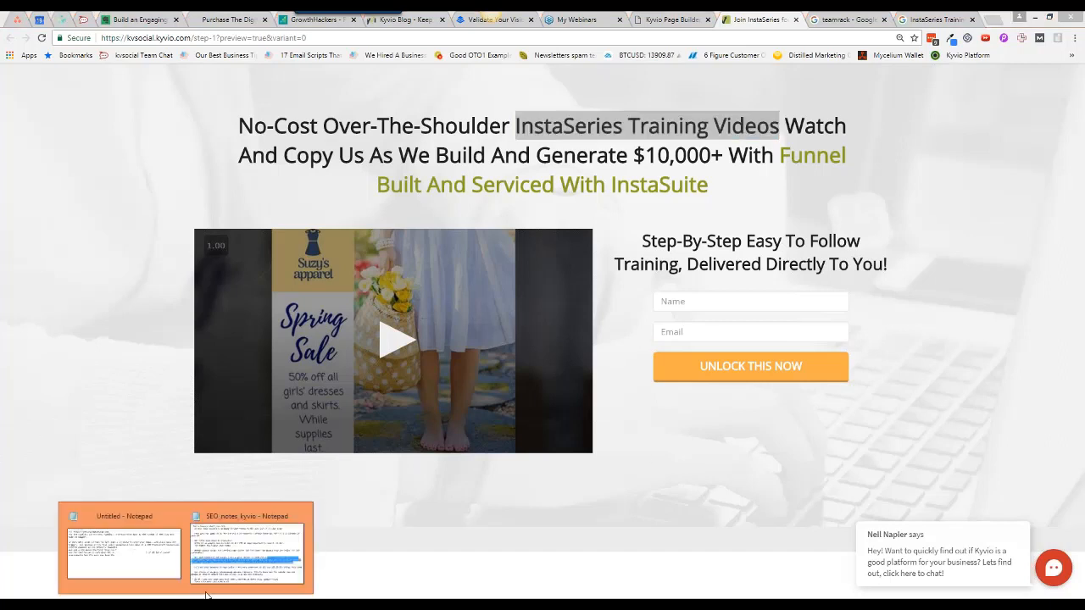
left_click(244, 555)
left_click(295, 461)
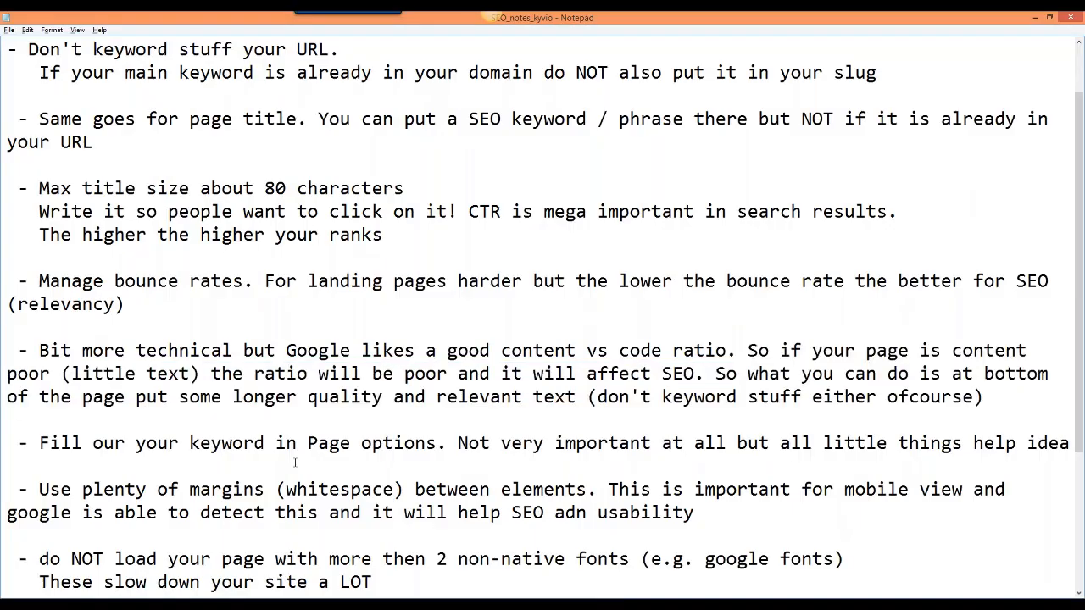
left_click_drag(40, 443, 1068, 449)
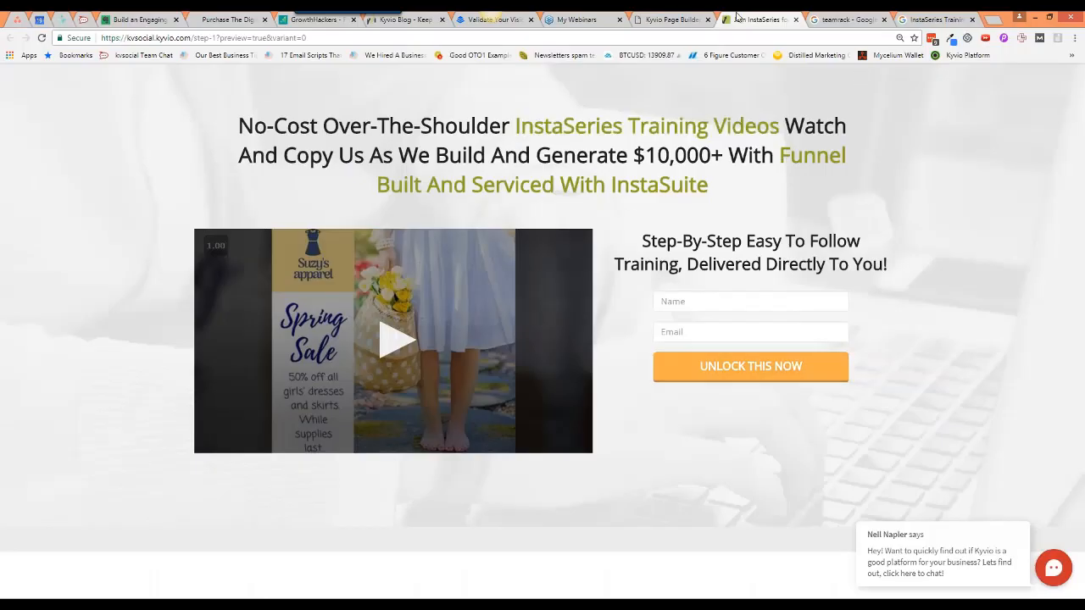
- Open Page Options in the Kyvio page builder, move it clear of the form, and point out the Description and Keywords fields
left_click(684, 22)
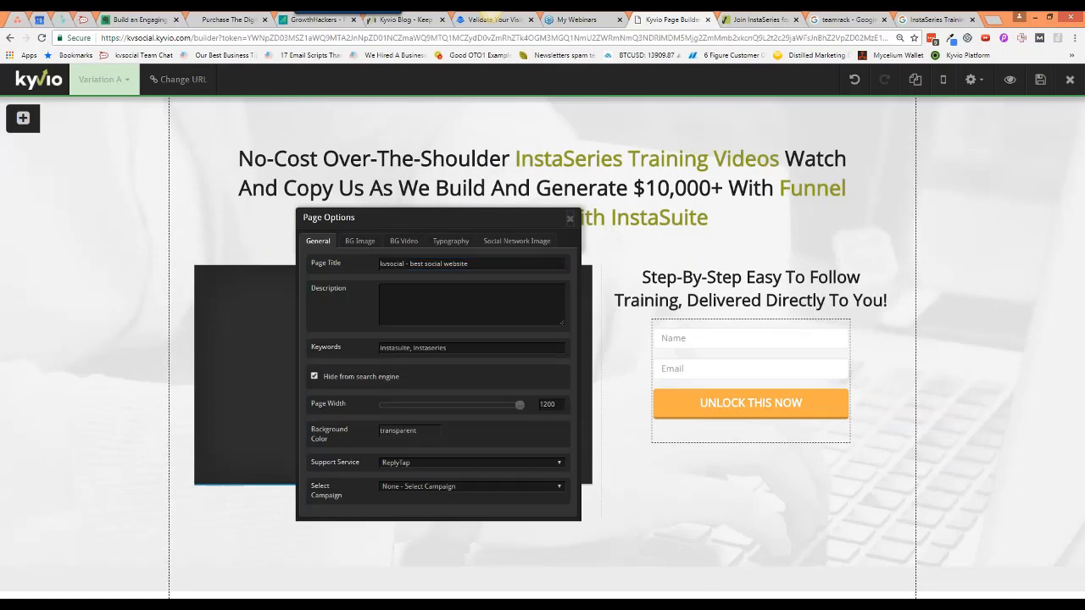
left_click(971, 79)
left_click(941, 105)
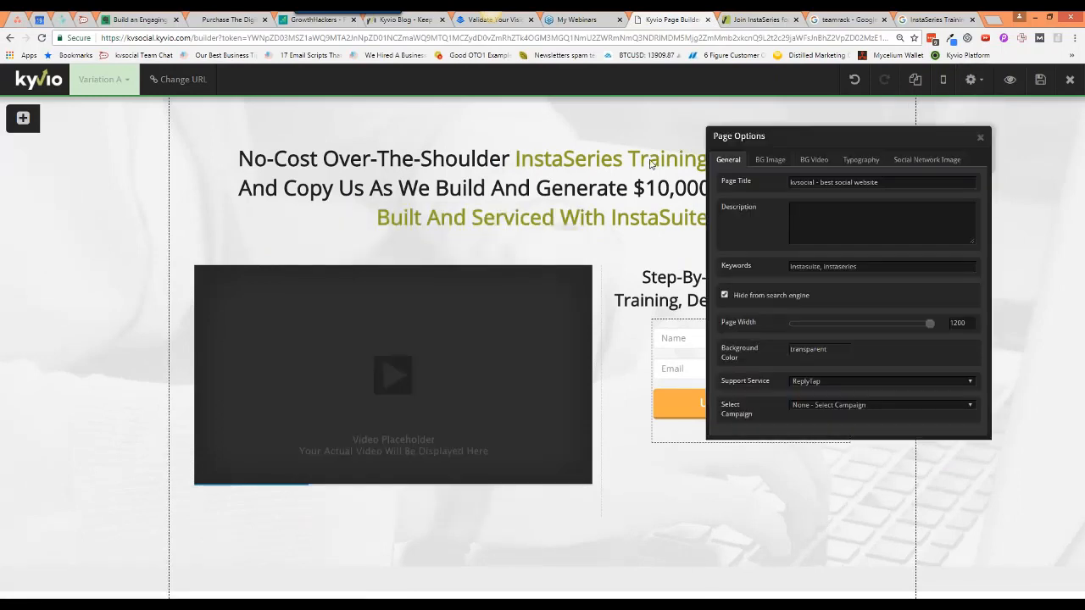
left_click_drag(837, 137, 379, 204)
left_click(370, 285)
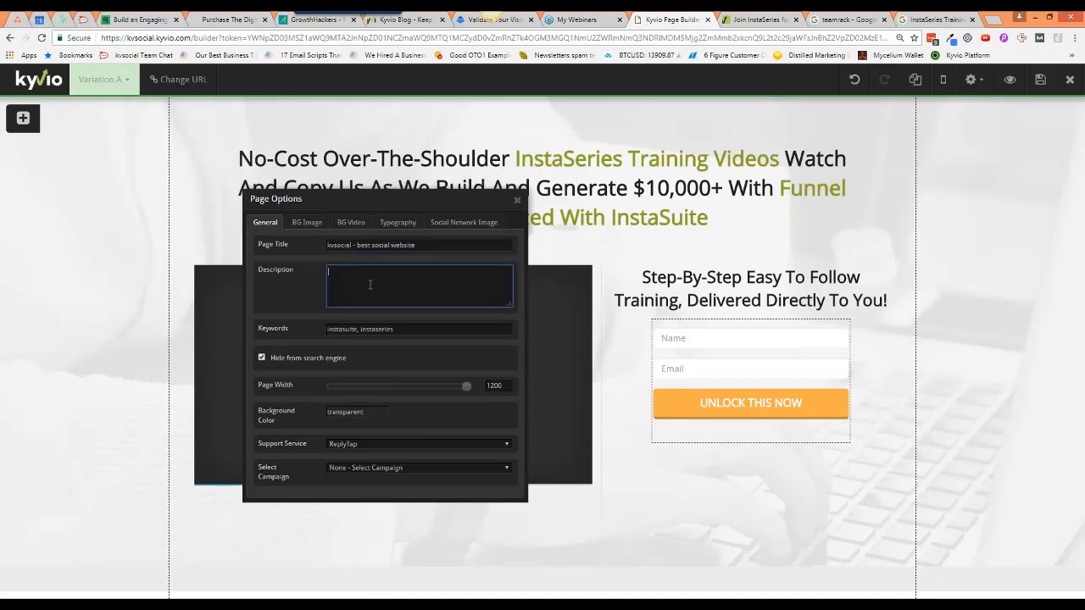
triple_click(381, 324)
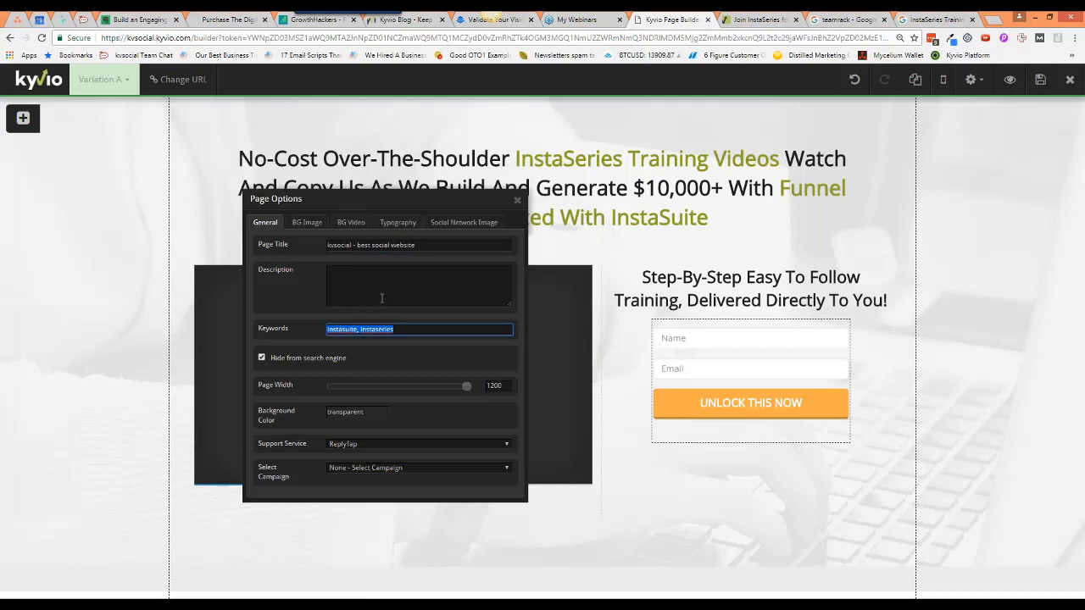
left_click(386, 296)
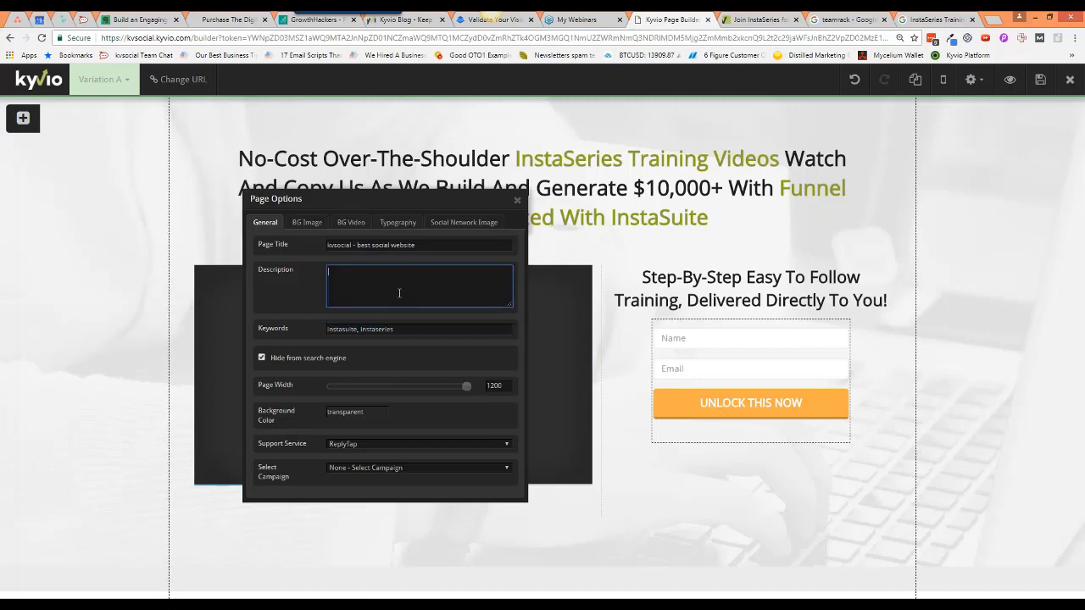
- Highlight the description snippet of the TeamRack listing in the teamrack Google results and look down the other listings
left_click(847, 19)
left_click_drag(84, 176, 273, 188)
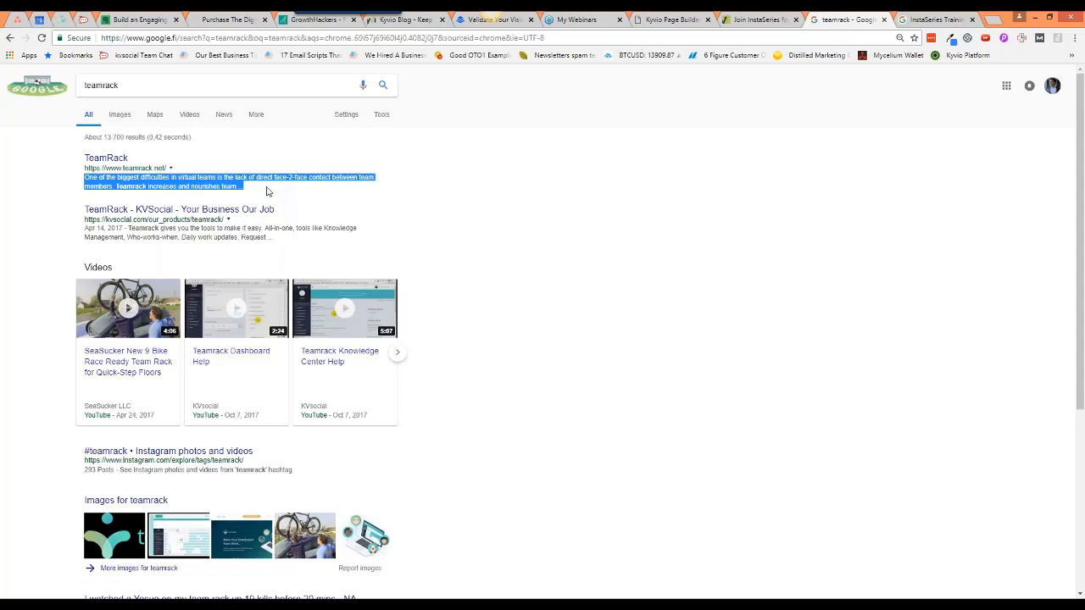
left_click(240, 185)
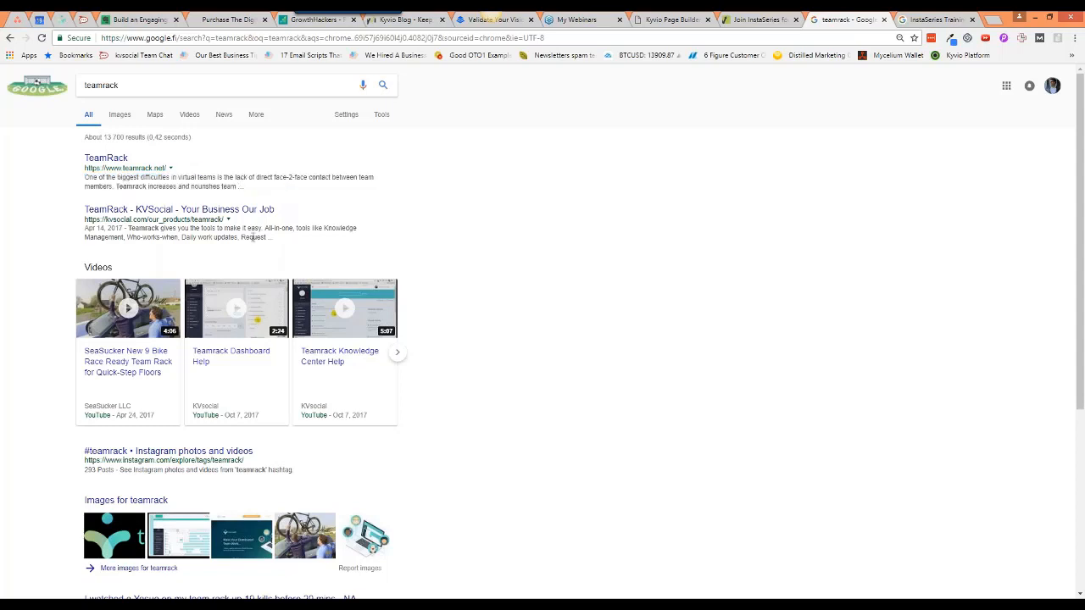
scroll(253, 238, "down", 1)
scroll(252, 238, "down", 3)
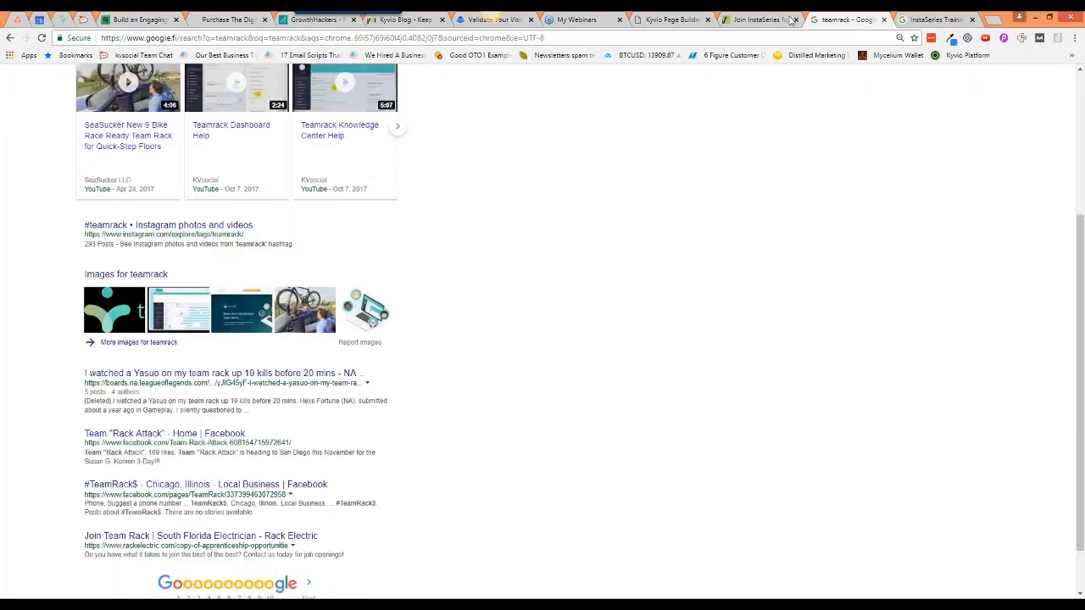
- Return to the page builder's Page Options and review the Keywords field and the search engine visibility option
left_click(674, 18)
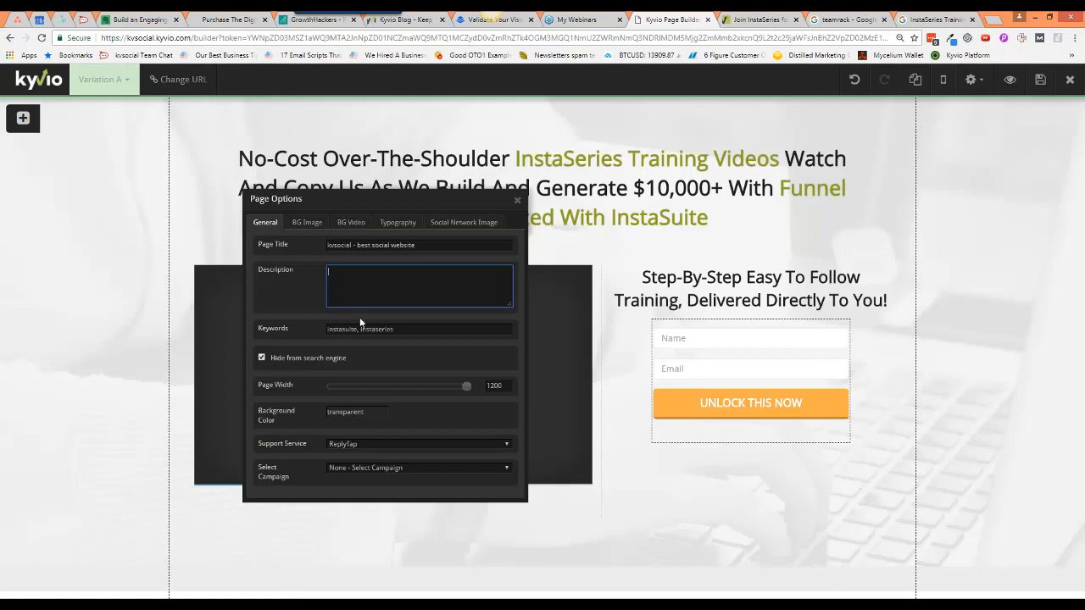
key("Tab")
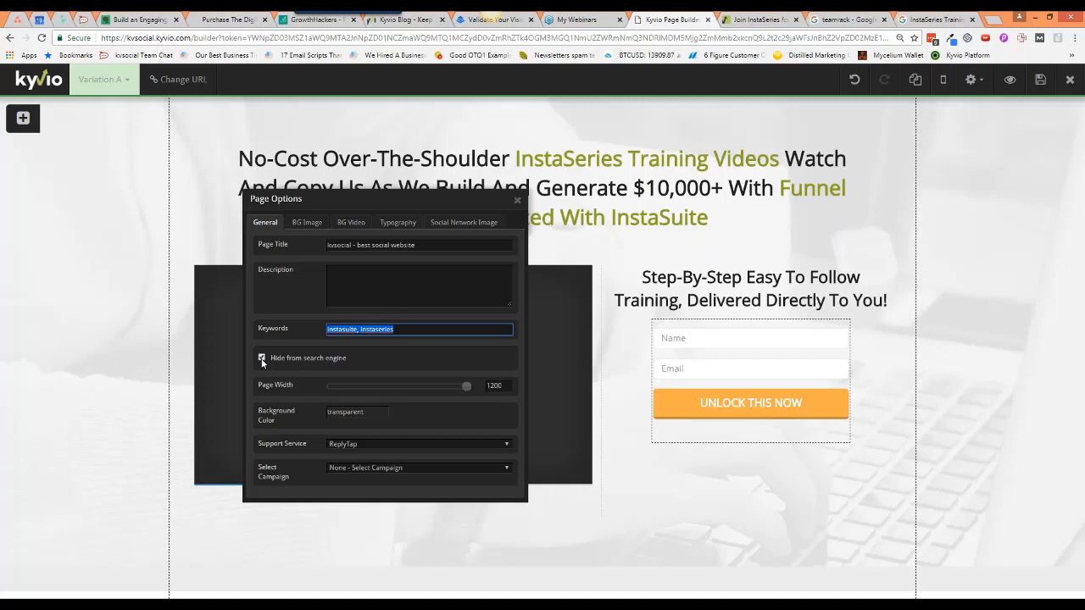
left_click(428, 329)
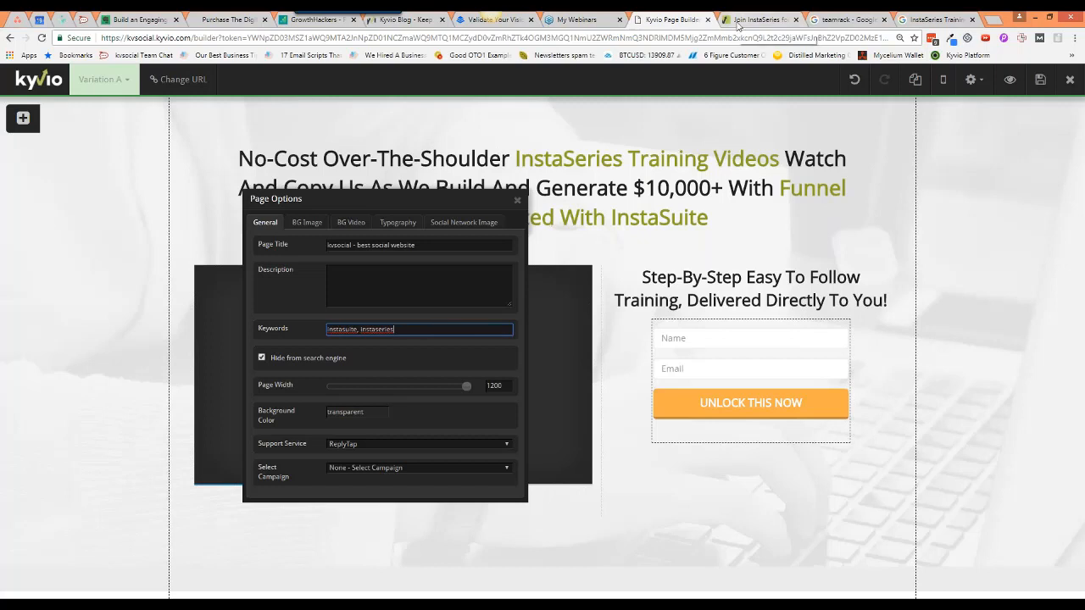
- Go back to the SEO notes and highlight the tip about using plenty of margins (whitespace) between elements
key("alt+Tab")
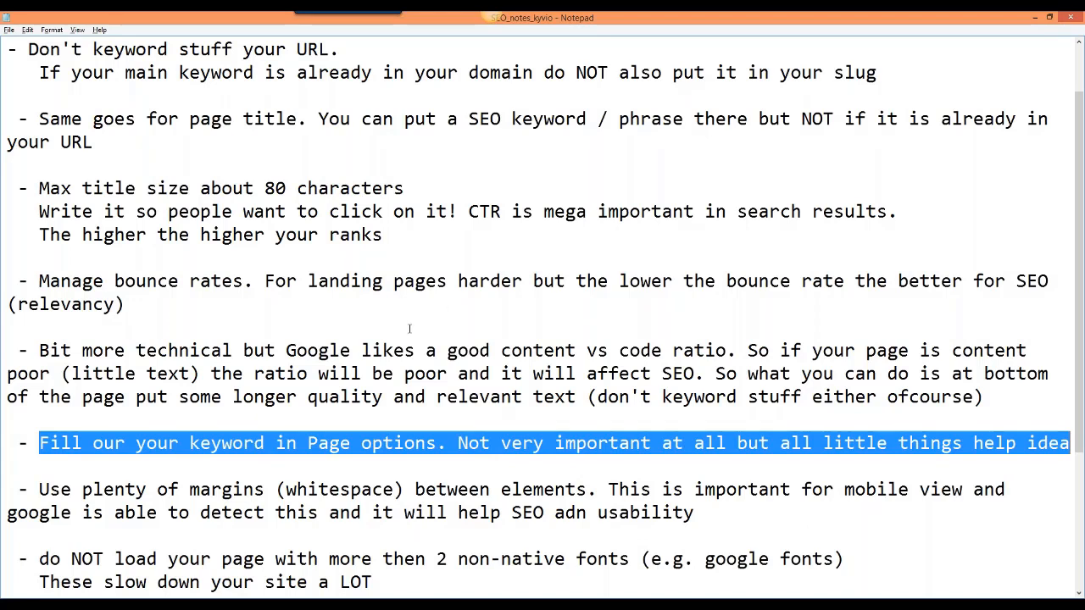
scroll(409, 328, "down", 1)
scroll(405, 333, "down", 2)
left_click_drag(49, 281, 843, 299)
left_click(580, 280)
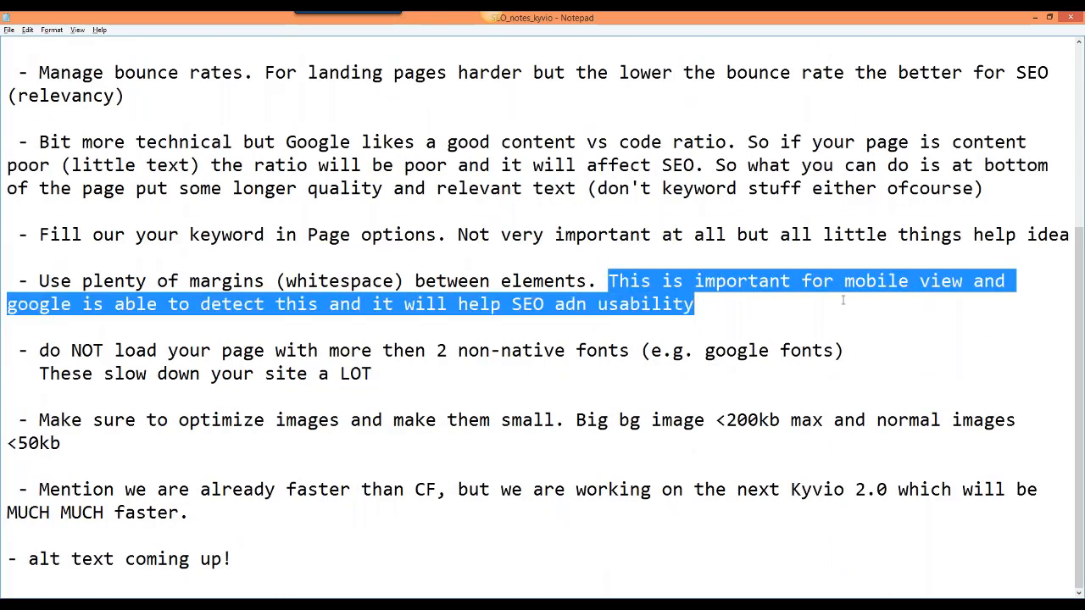
left_click(829, 308)
- Correct the typos in the notes, changing "adn" to "and" in the margins tip and "our" to "out" in the keyword tip
left_click_drag(588, 304, 562, 304)
type("nd")
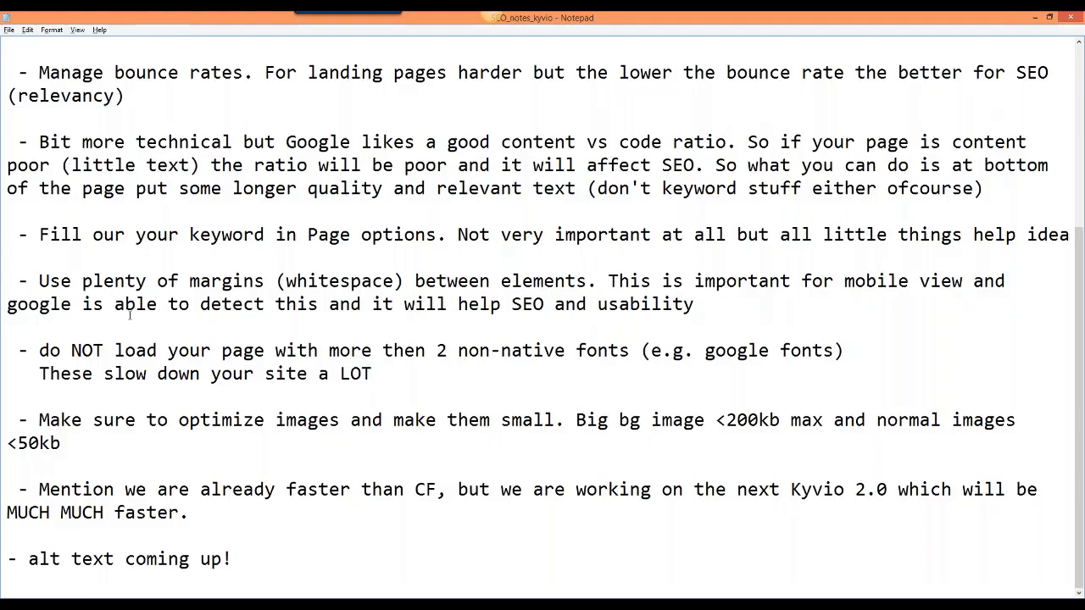
left_click_drag(126, 234, 115, 235)
type("t")
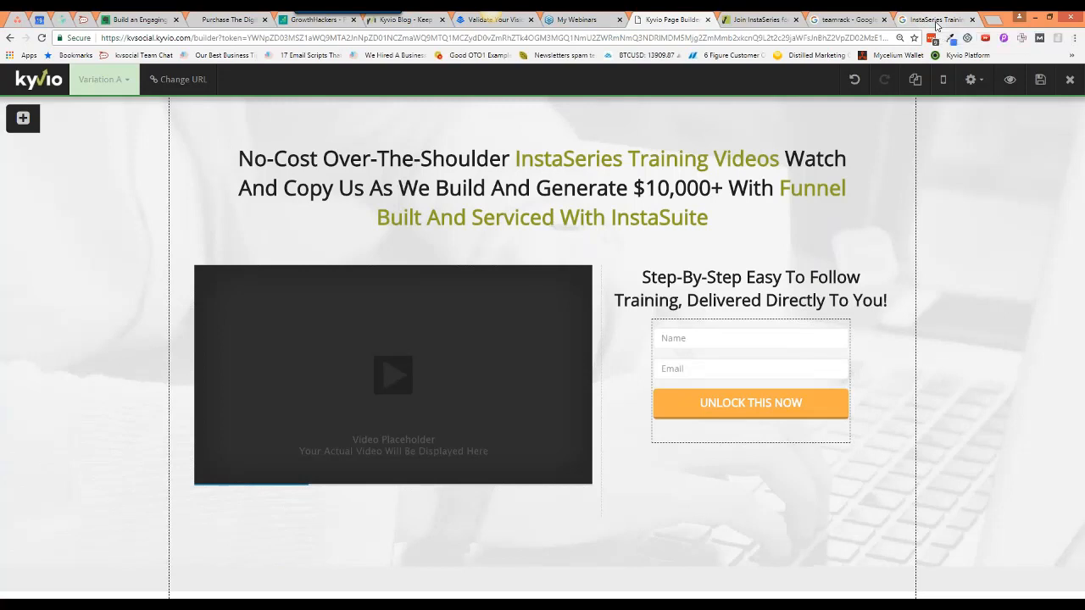
- Open kyvio.com in a new browser tab and examine the whitespace between the homepage's elements
key("ctrl+t")
type("kyvio.com/")
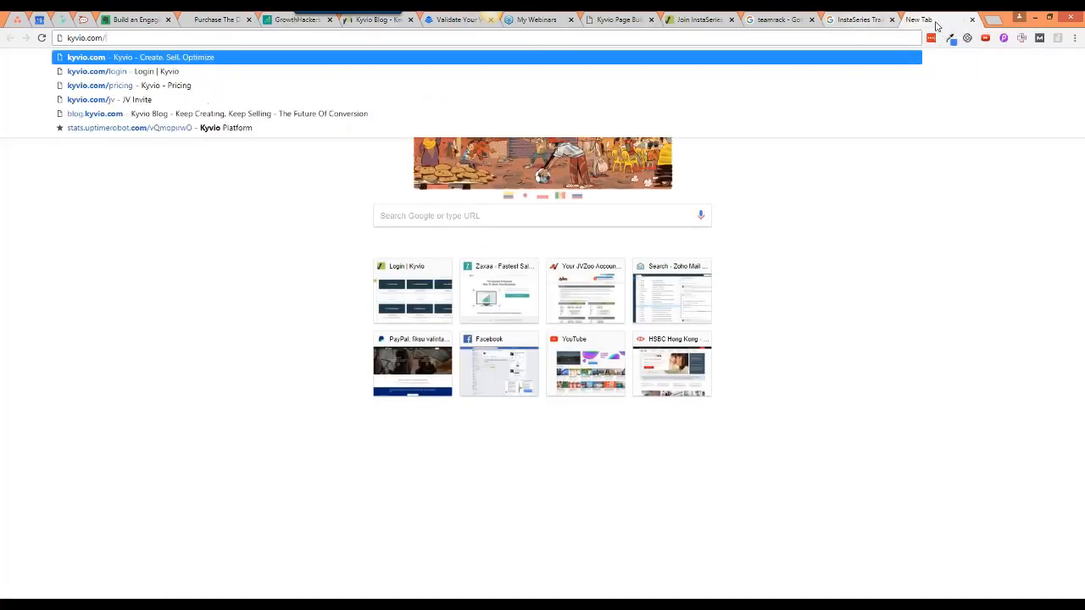
key("Return")
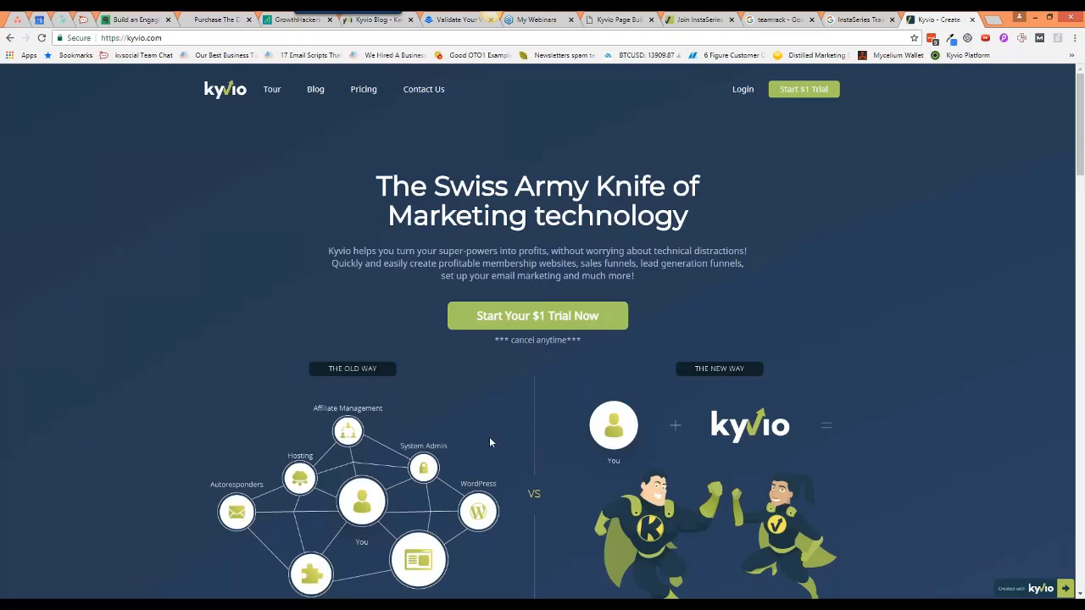
scroll(489, 441, "down", 5)
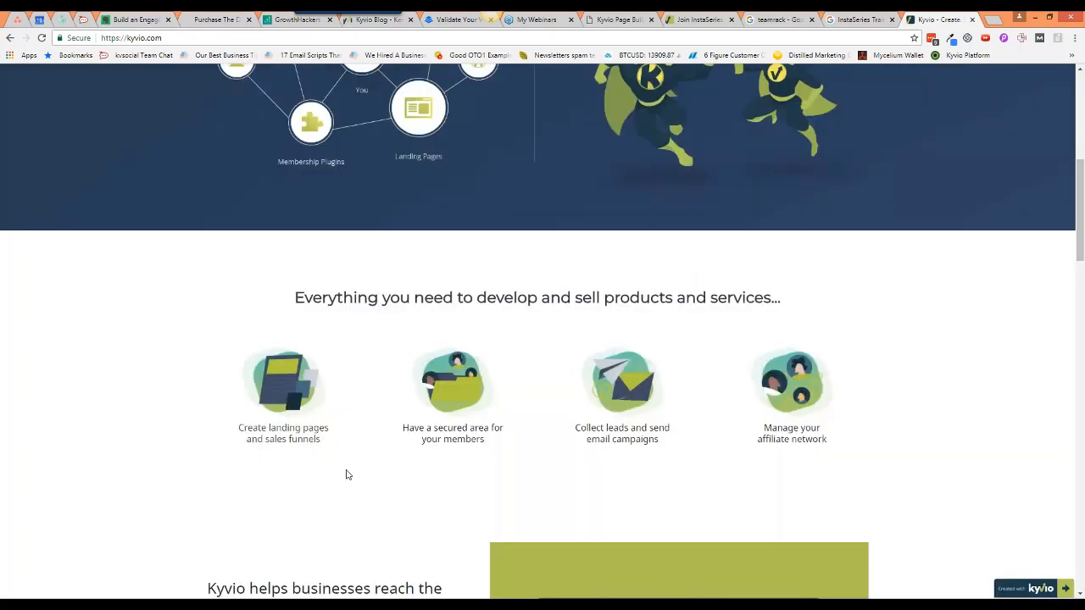
scroll(760, 506, "down", 3)
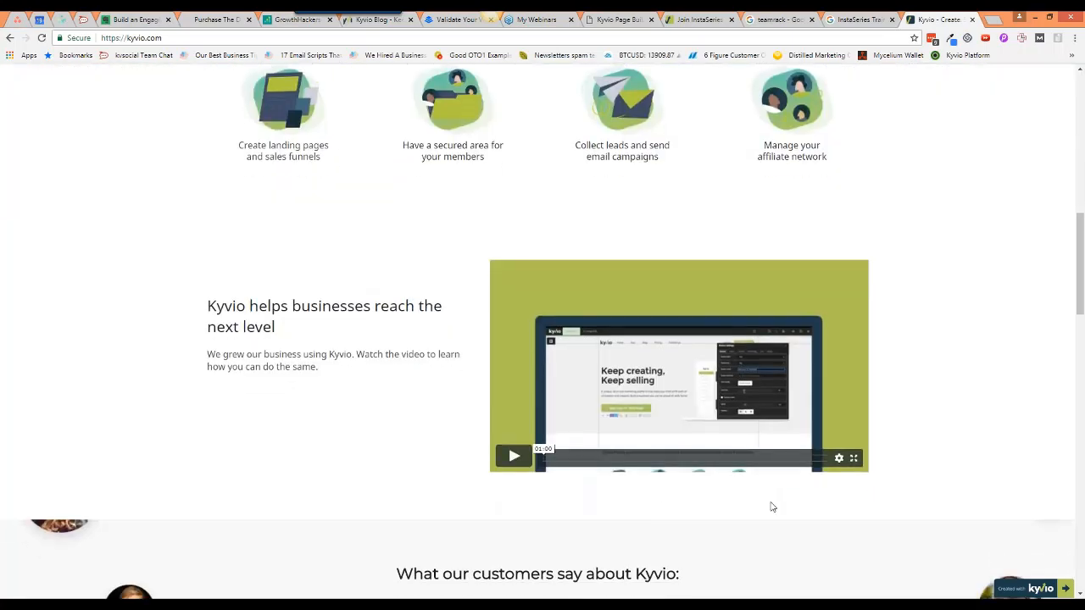
scroll(772, 507, "up", 1)
scroll(772, 499, "up", 8)
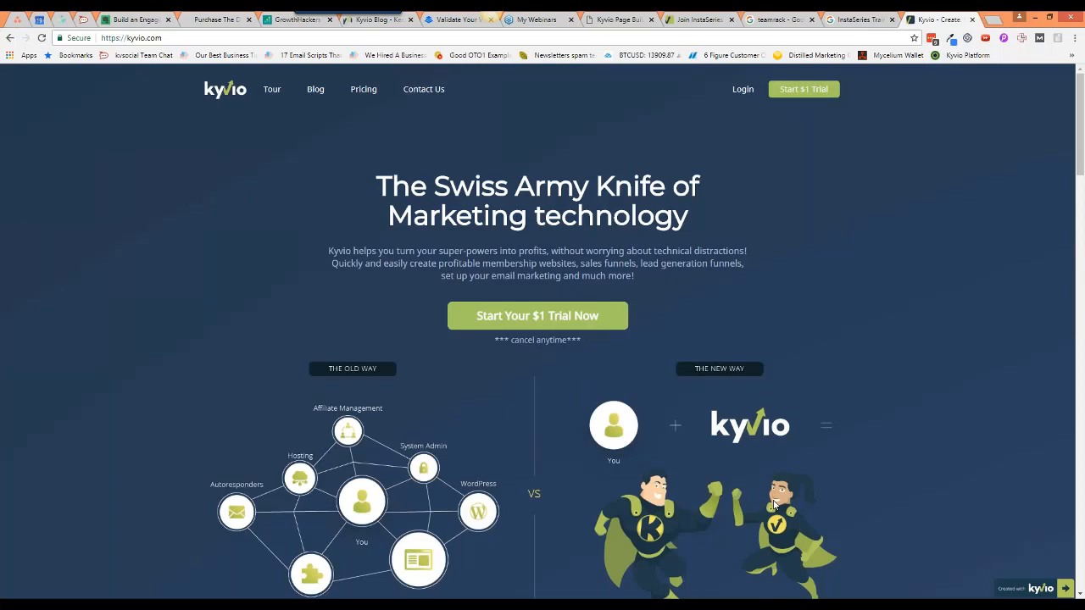
scroll(773, 505, "down", 1)
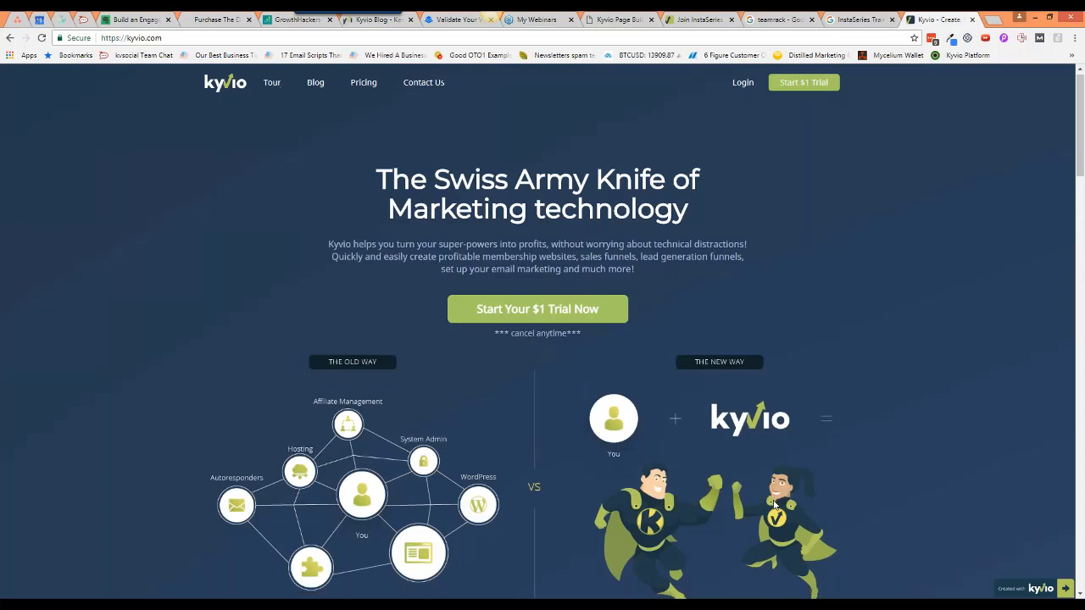
scroll(788, 483, "down", 3)
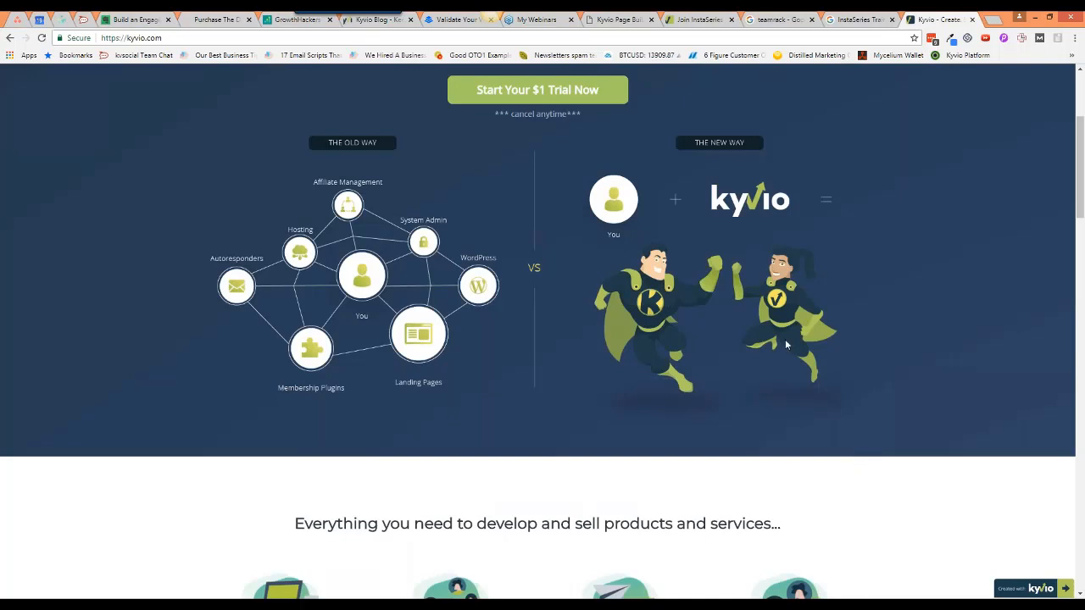
- Return to the SEO notes by way of the page builder and highlight the tip about using at most 2 non-native fonts
left_click(612, 20)
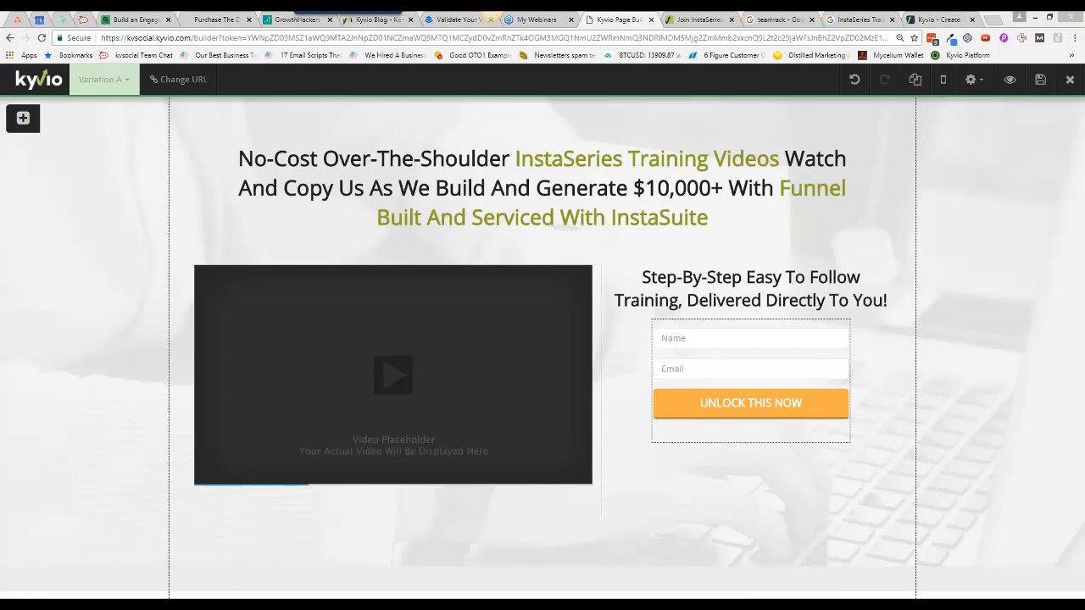
mouse_move(185, 603)
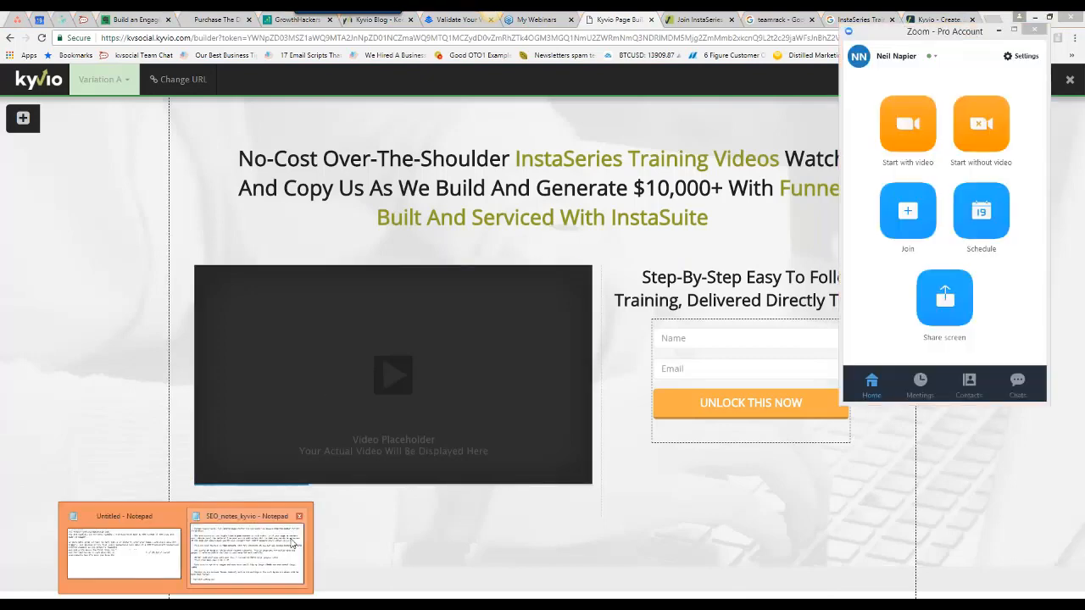
left_click(292, 542)
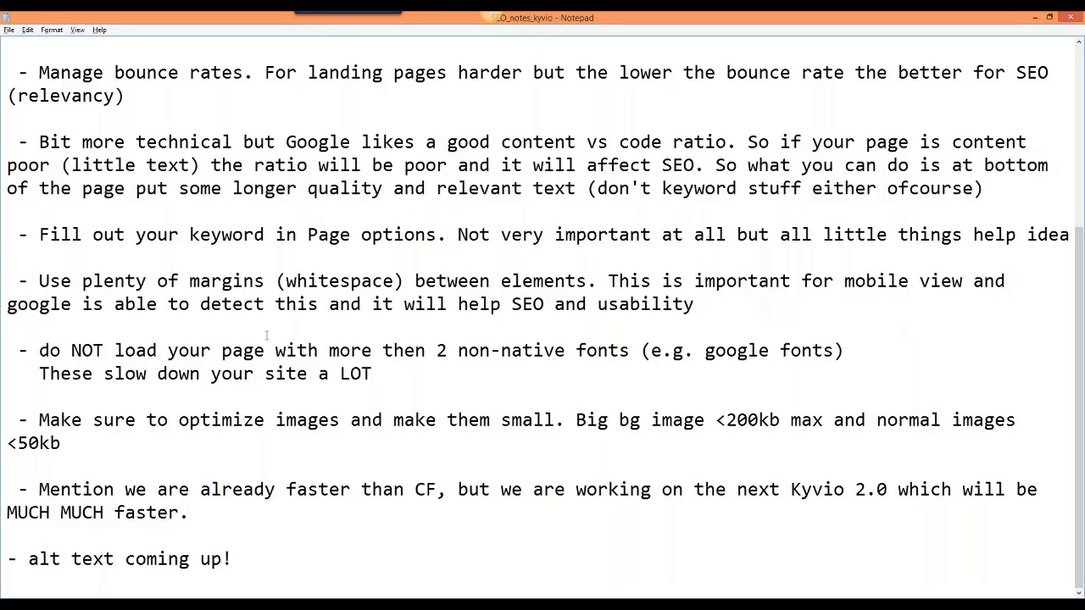
left_click(360, 350)
left_click_drag(47, 350, 447, 350)
left_click(448, 367)
- Open the Typography settings in the builder's Page Options and look through the available font families without changing Open Sans
key("alt+Tab")
left_click(975, 78)
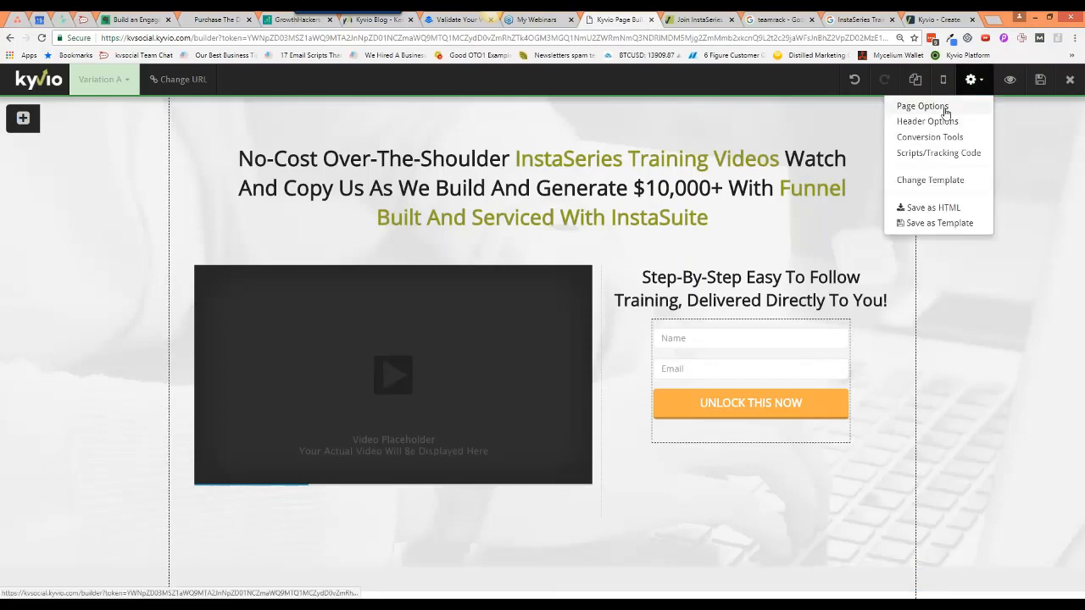
left_click(944, 110)
left_click_drag(767, 155, 287, 250)
left_click(378, 259)
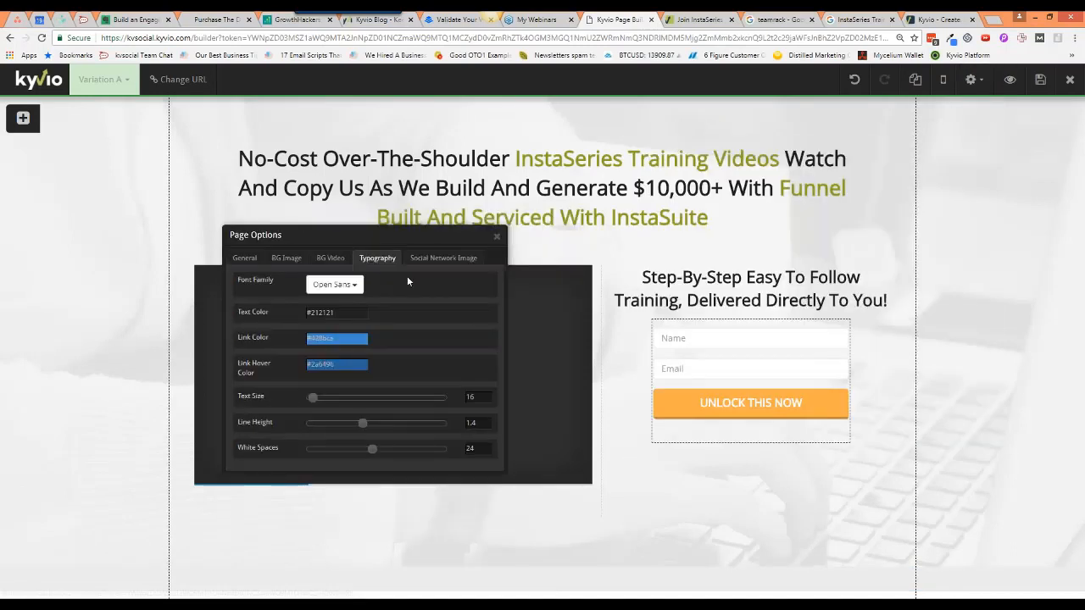
left_click(356, 286)
scroll(392, 360, "down", 10)
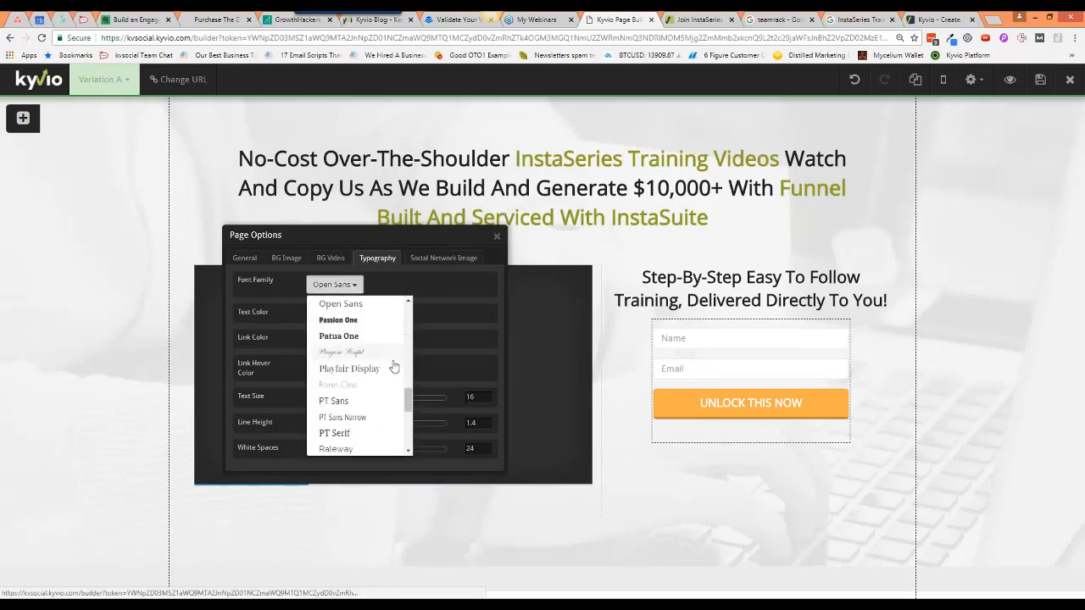
scroll(394, 366, "down", 5)
left_click(488, 323)
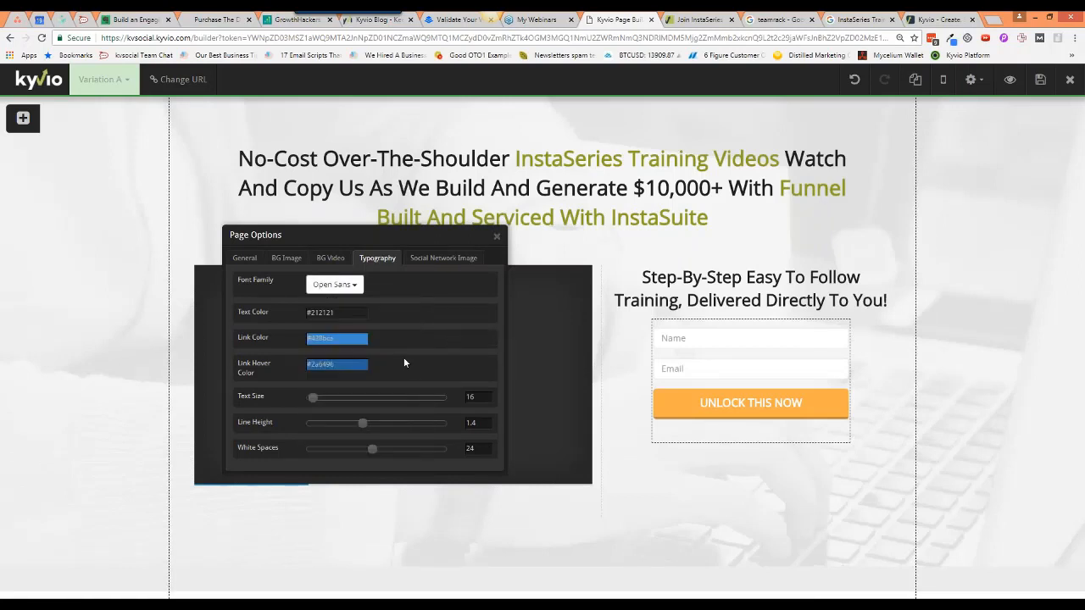
- Look through the BG Image and General page options, close Page Options, and check the Conversion Tools settings
left_click(288, 257)
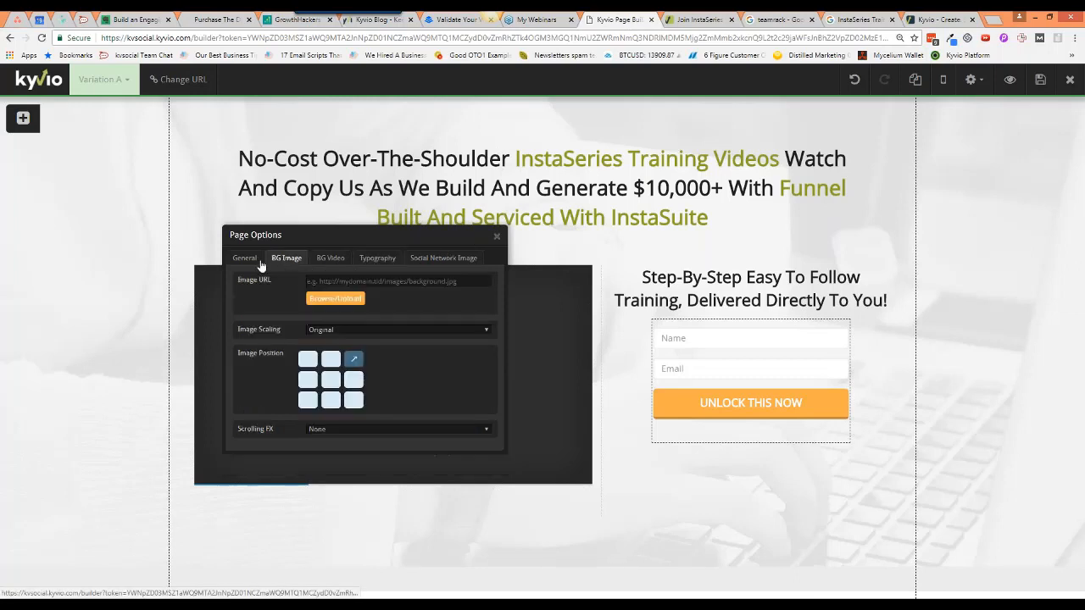
left_click(247, 261)
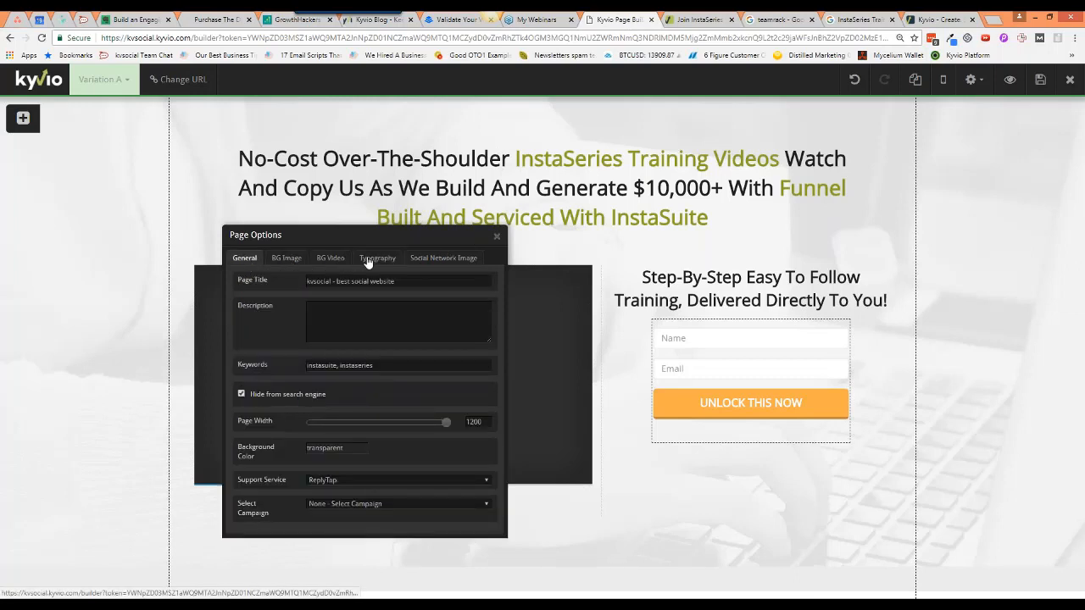
left_click(566, 230)
left_click(970, 79)
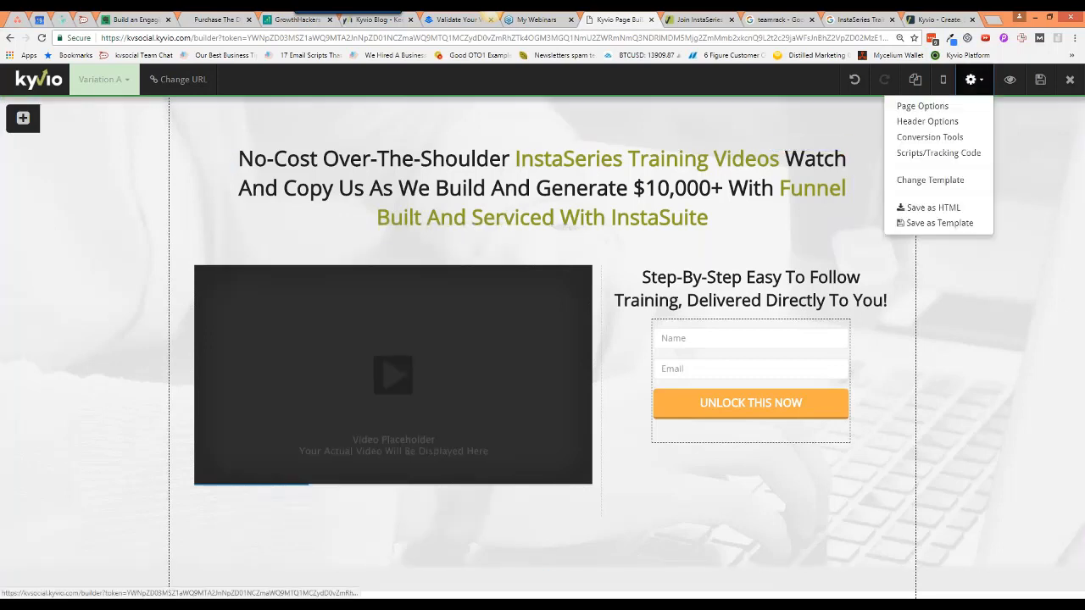
left_click(947, 136)
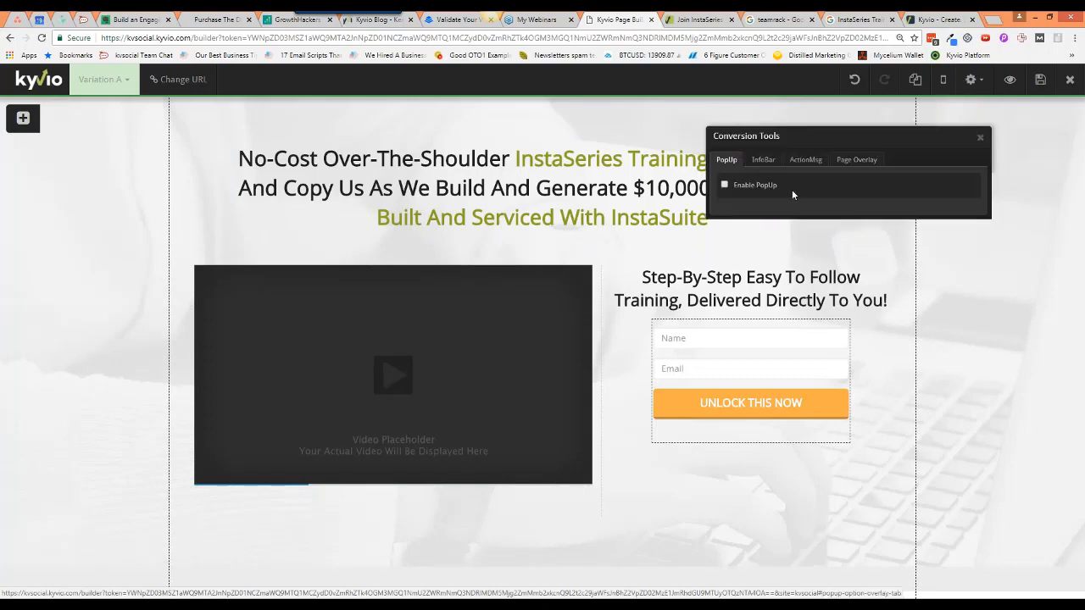
left_click(979, 137)
- Reopen Page Options and browse the font families in the Typography settings without choosing another font, closing the dialog when done
left_click(970, 79)
left_click(932, 106)
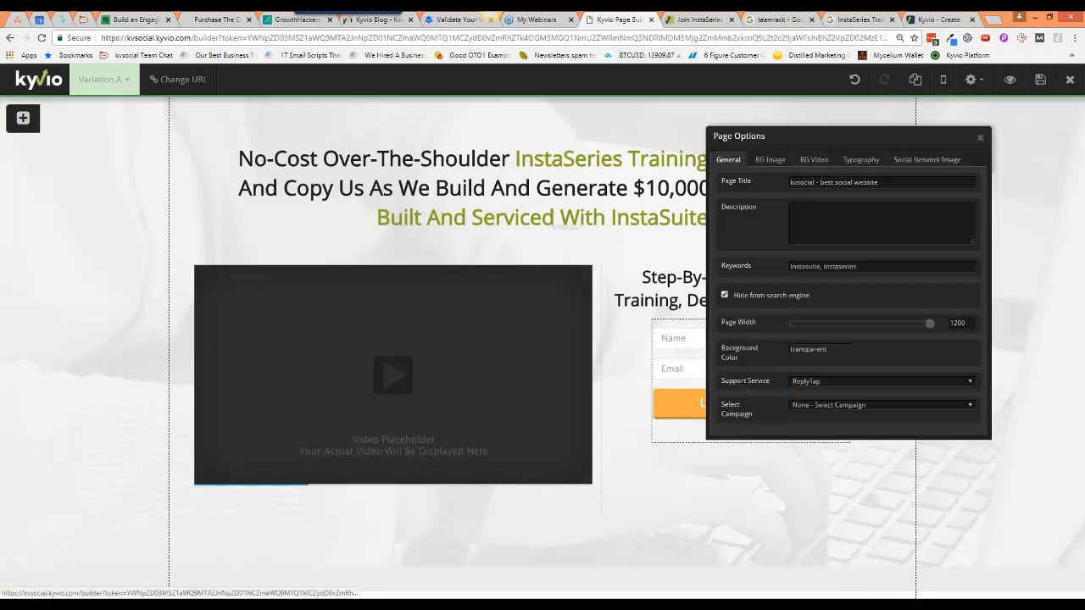
left_click(864, 165)
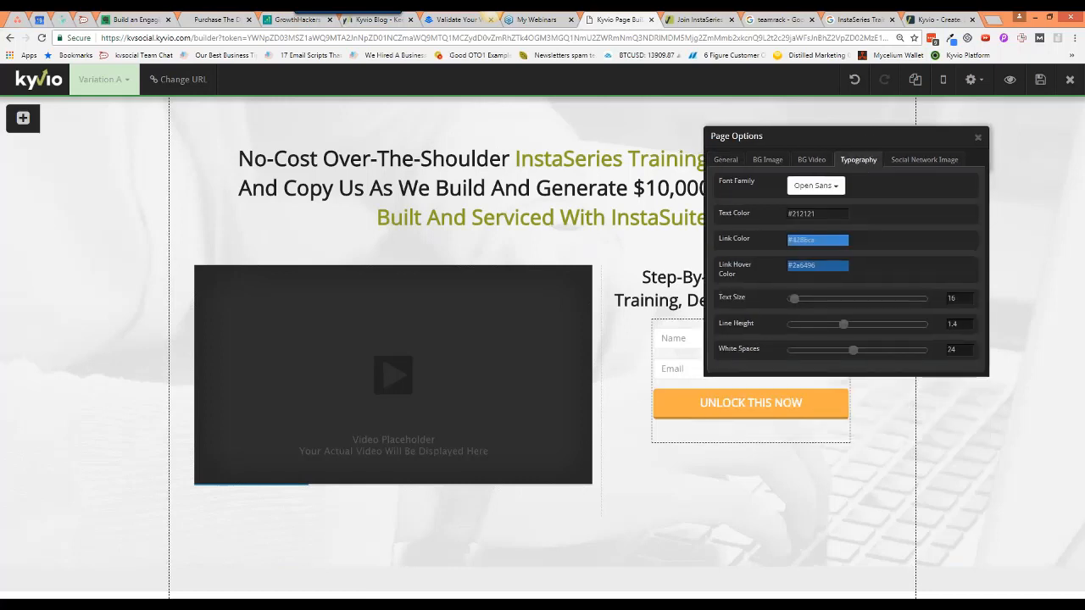
left_click_drag(844, 141, 356, 230)
left_click(330, 275)
left_click_drag(403, 307, 405, 422)
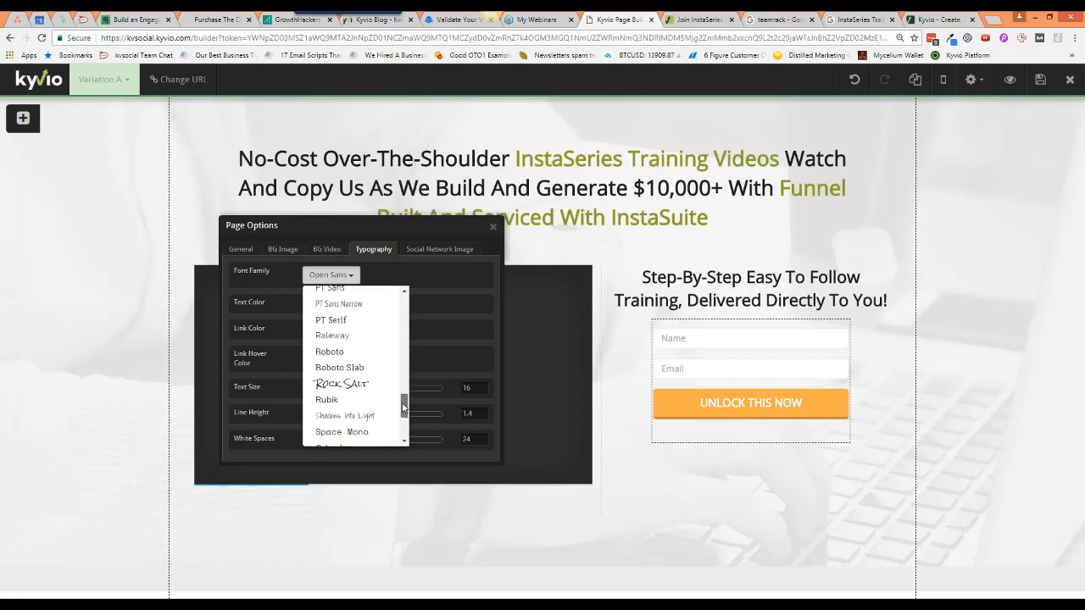
left_click_drag(404, 410, 420, 285)
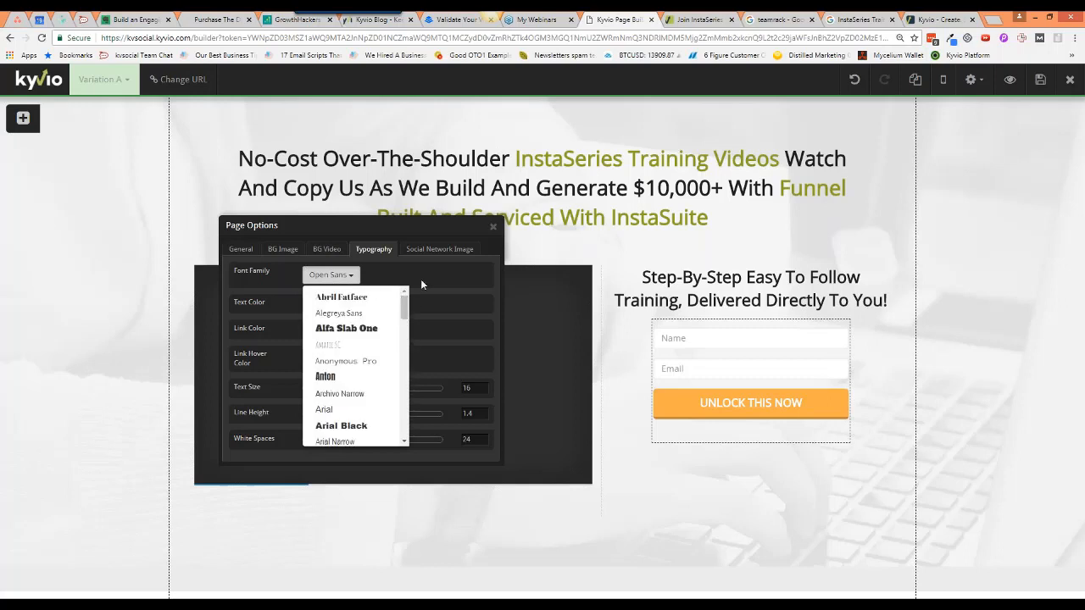
left_click(487, 222)
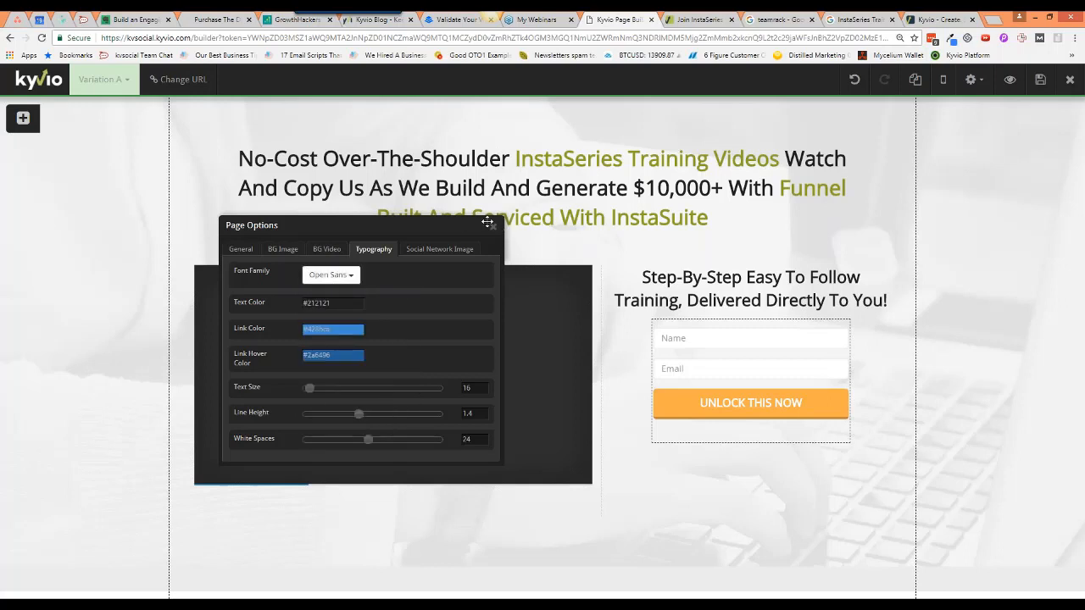
left_click(491, 227)
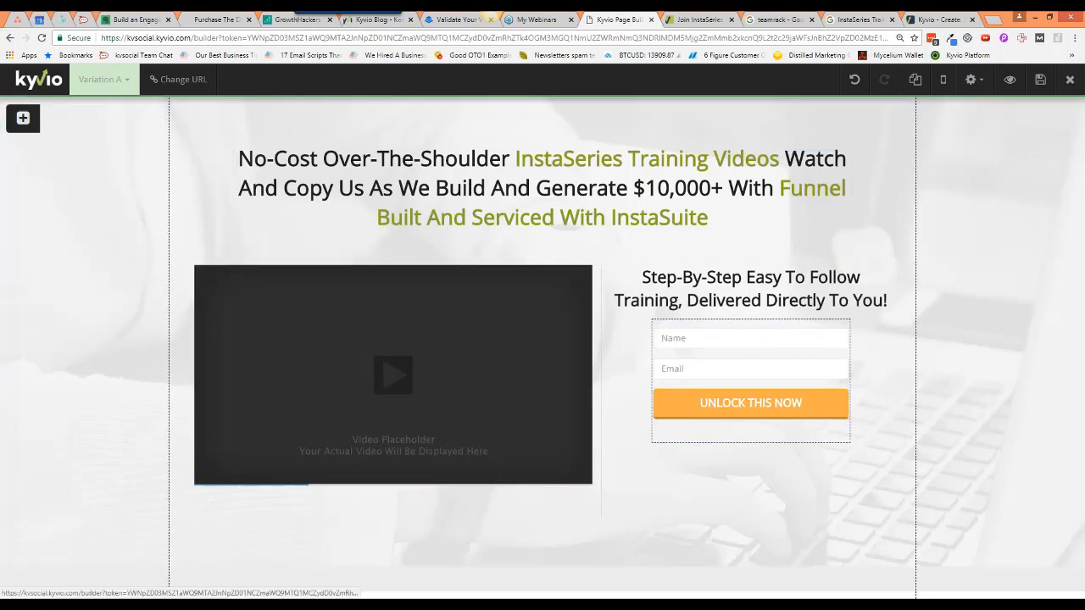
- Insert a blank image placeholder directly below the video placeholder
left_click(18, 119)
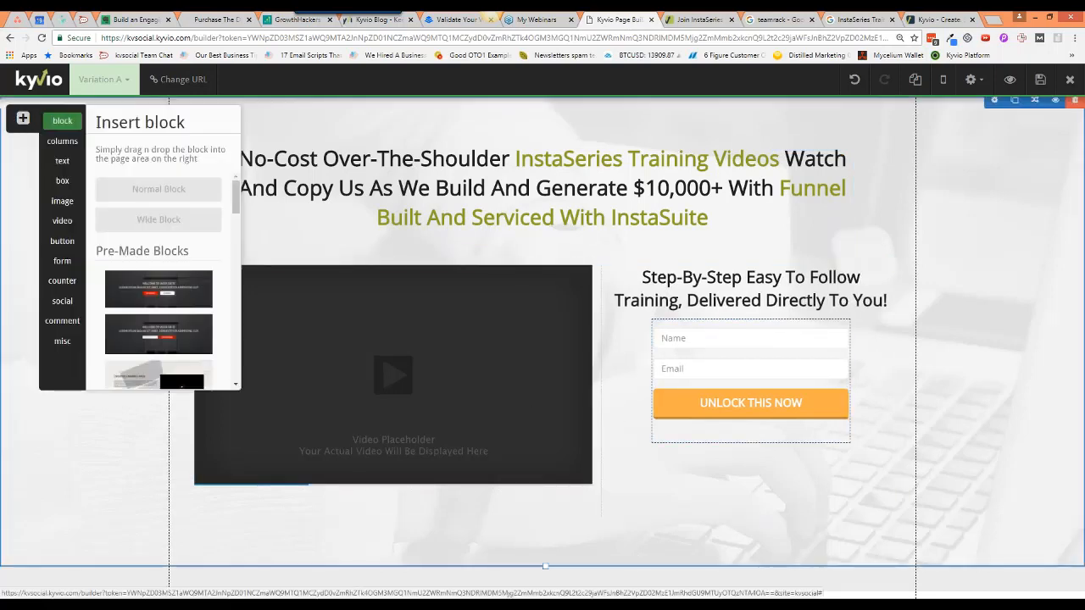
left_click(65, 202)
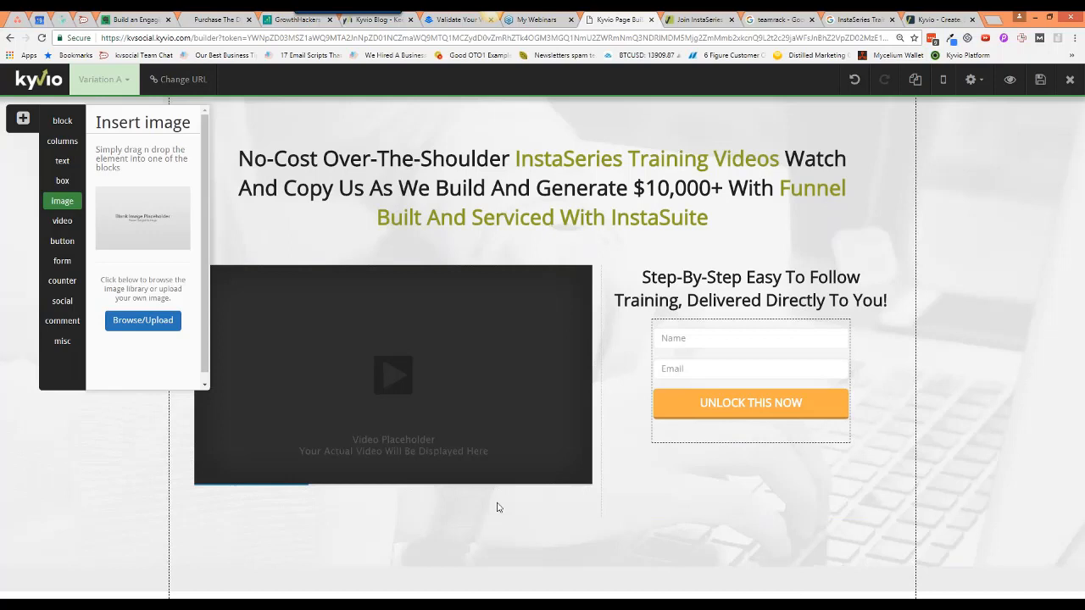
left_click_drag(497, 507, 473, 496)
- Open the blank image placeholder's settings and look through its General and Formatting options
scroll(473, 496, "down", 1)
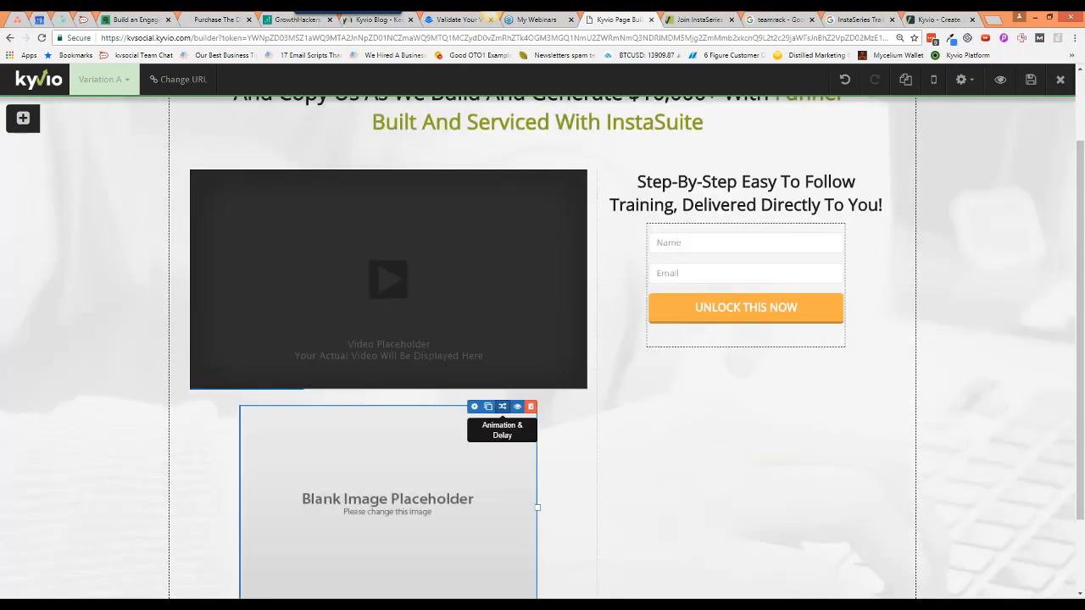
scroll(502, 407, "down", 1)
left_click(478, 308)
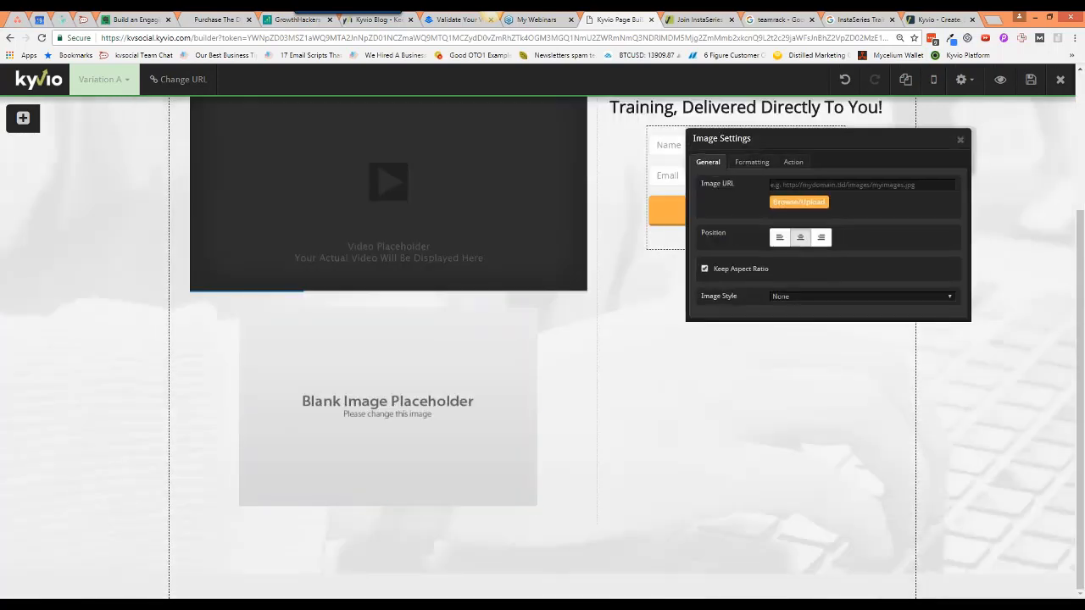
left_click_drag(798, 149, 314, 261)
left_click(357, 296)
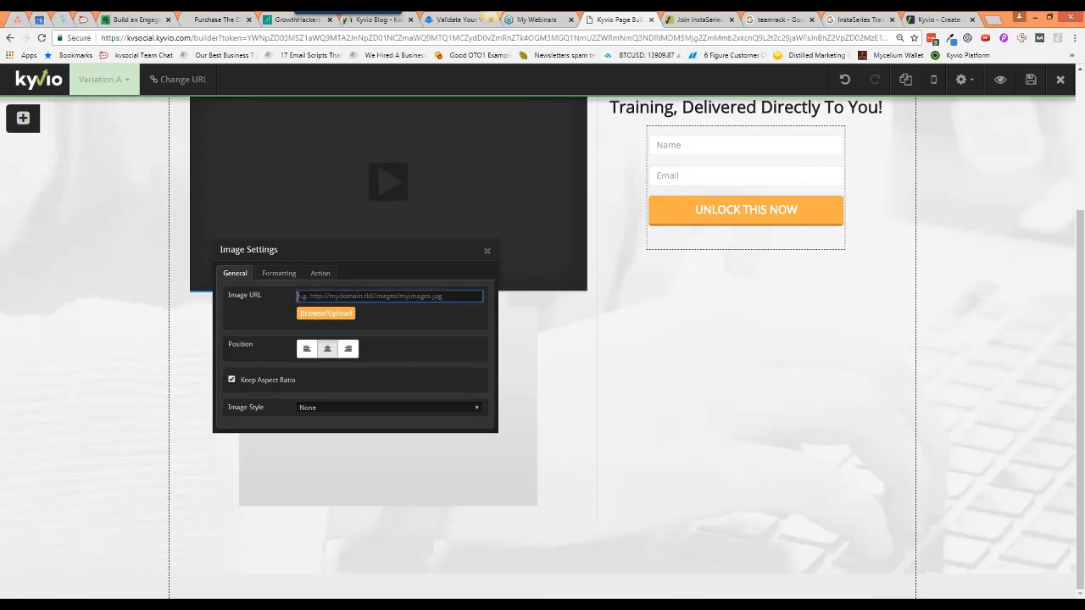
scroll(269, 278, "up", 2)
left_click(278, 273)
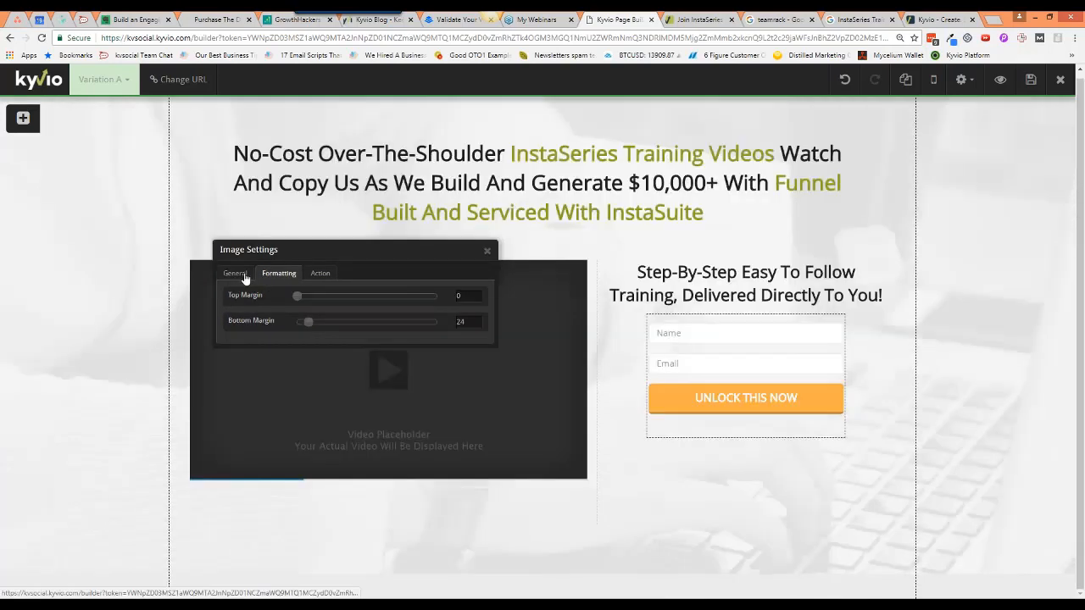
left_click(236, 273)
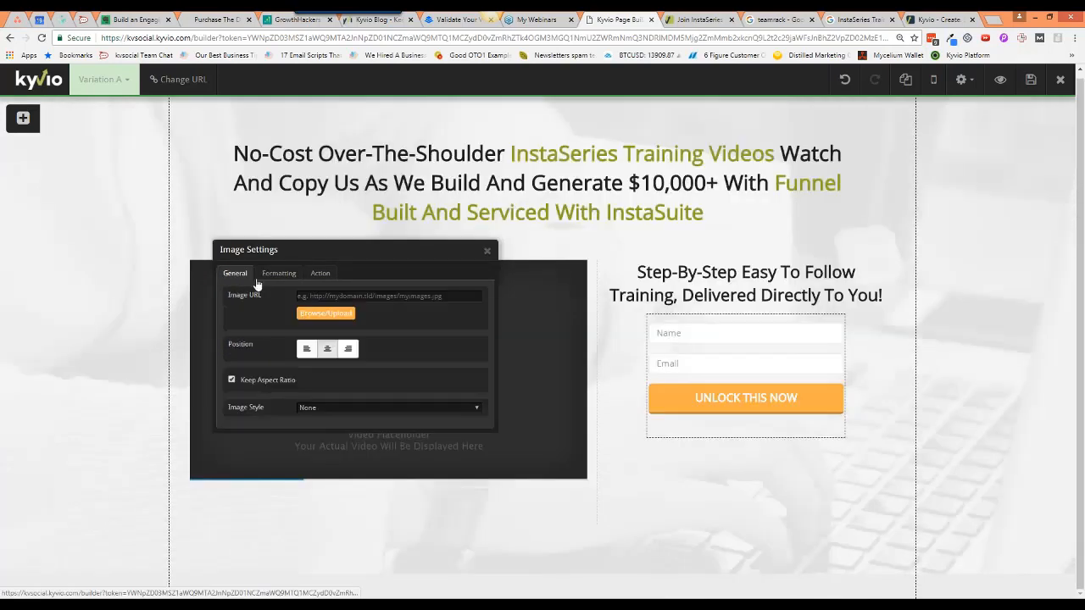
- Fill the placeholder with the green "100 Ecourse Publishing Tips" cover from the Media Manager's Media library and close the image settings
left_click(331, 314)
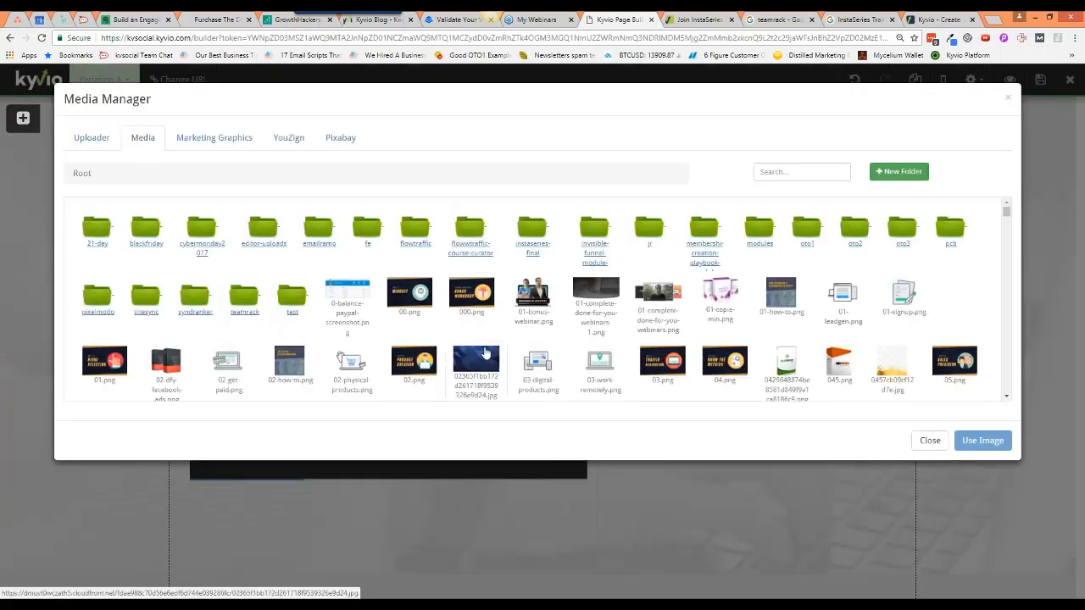
scroll(485, 352, "down", 1)
scroll(486, 352, "down", 1)
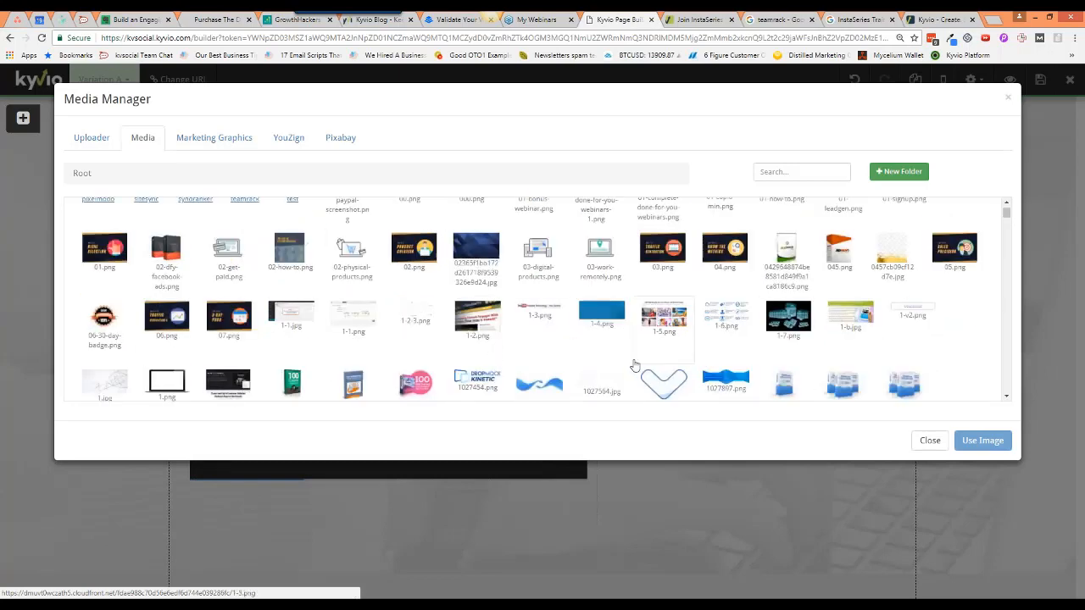
scroll(635, 365, "down", 2)
left_click(300, 287)
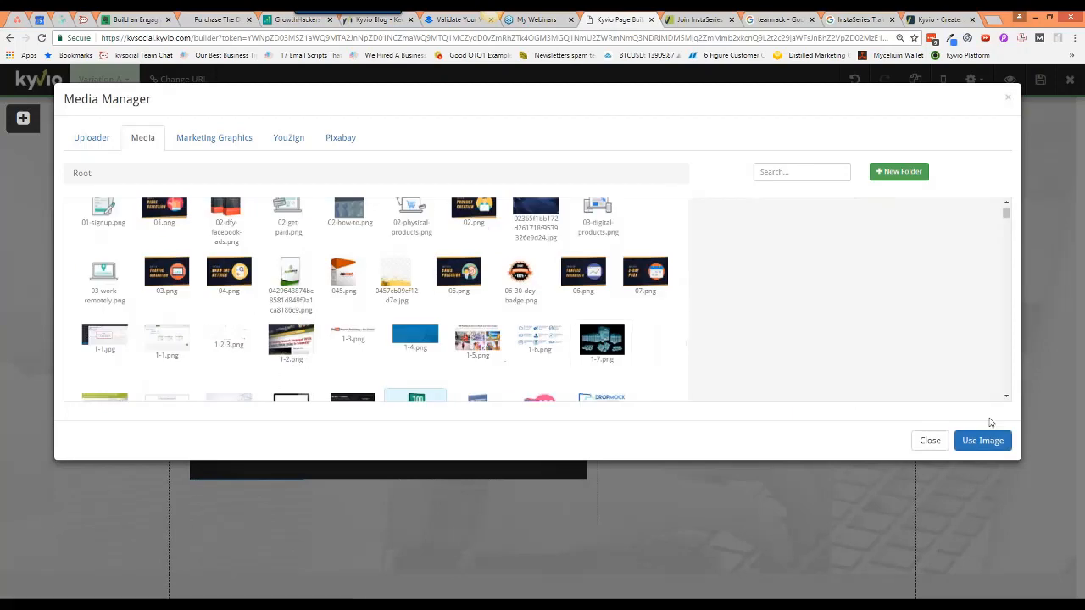
left_click(989, 441)
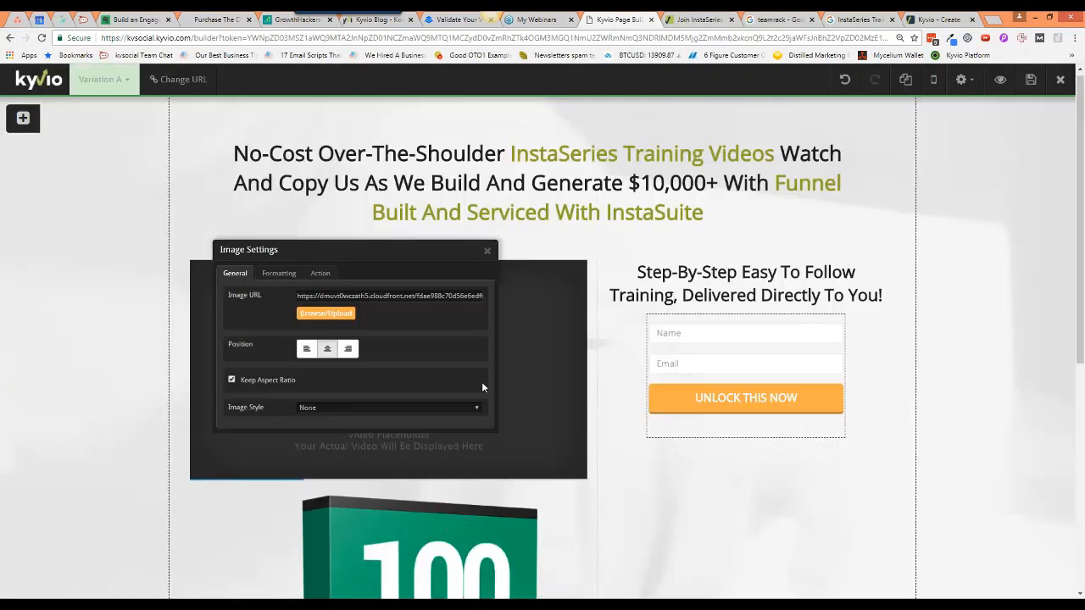
left_click(486, 250)
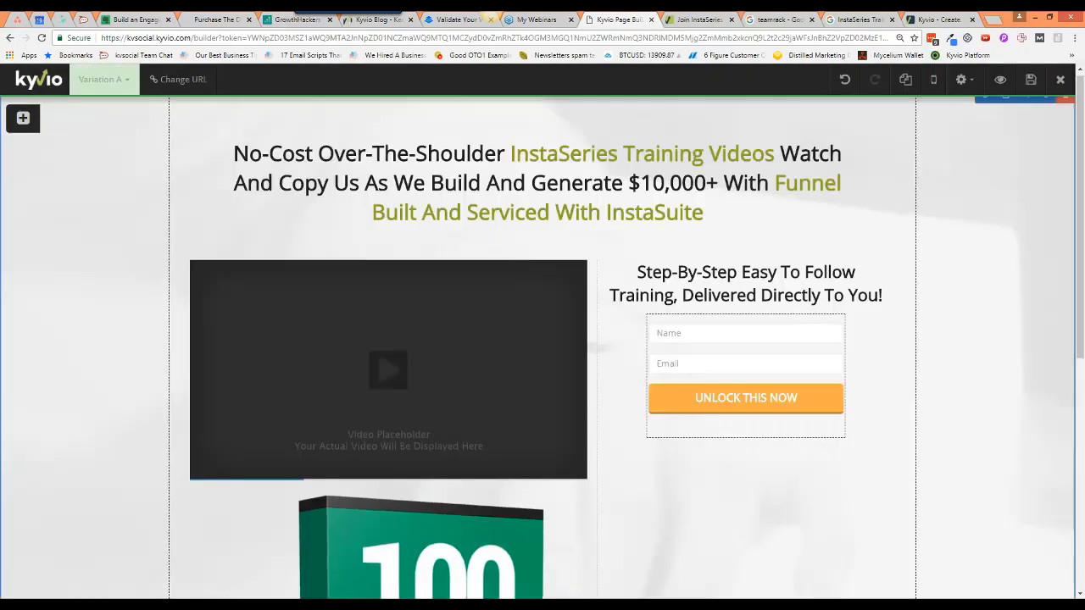
- Examine the inserted ecourse cover and its Image Settings, close the settings, and switch to the SEO_notes_kyvio file in Notepad
scroll(505, 316, "down", 4)
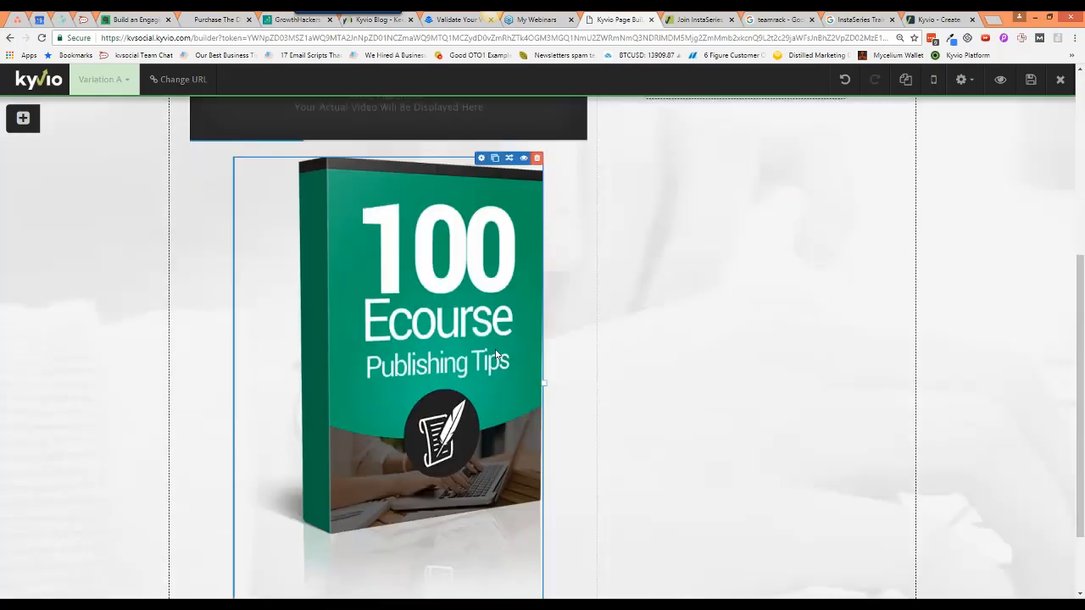
scroll(509, 347, "down", 1)
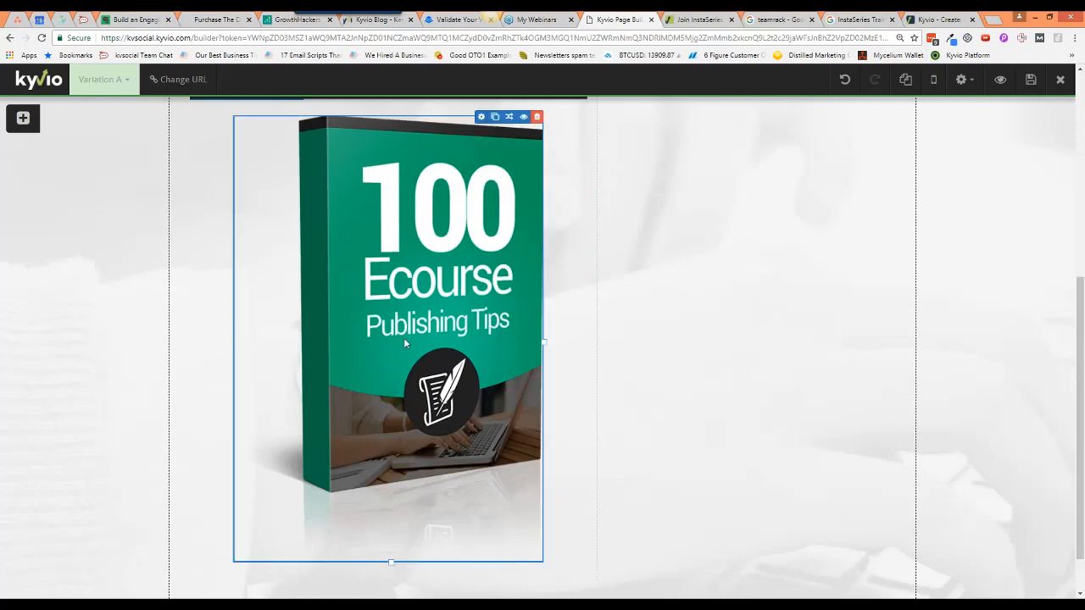
scroll(405, 338, "up", 2)
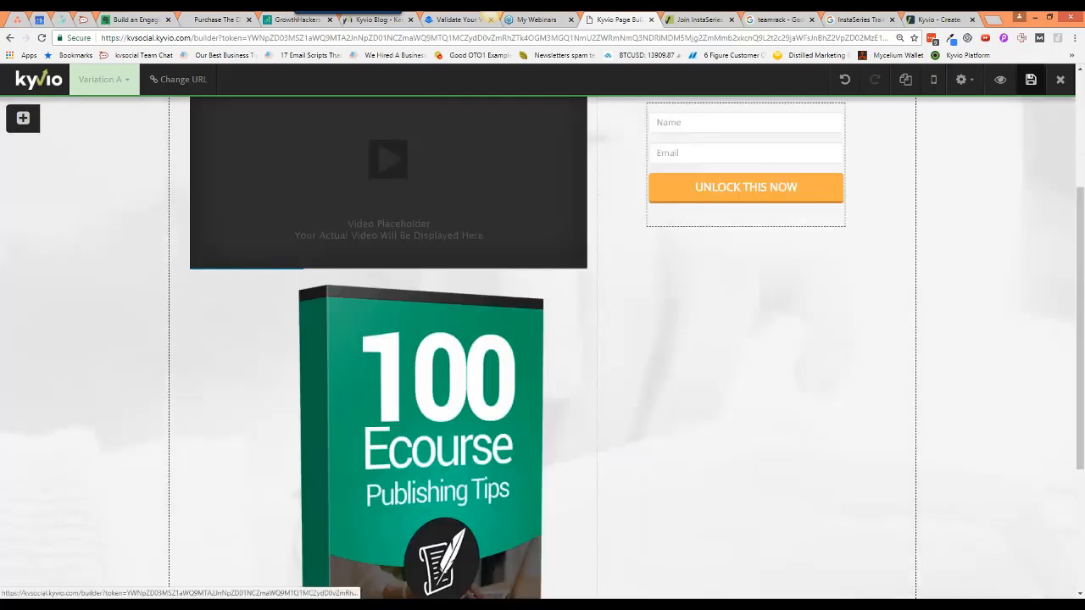
left_click(480, 287)
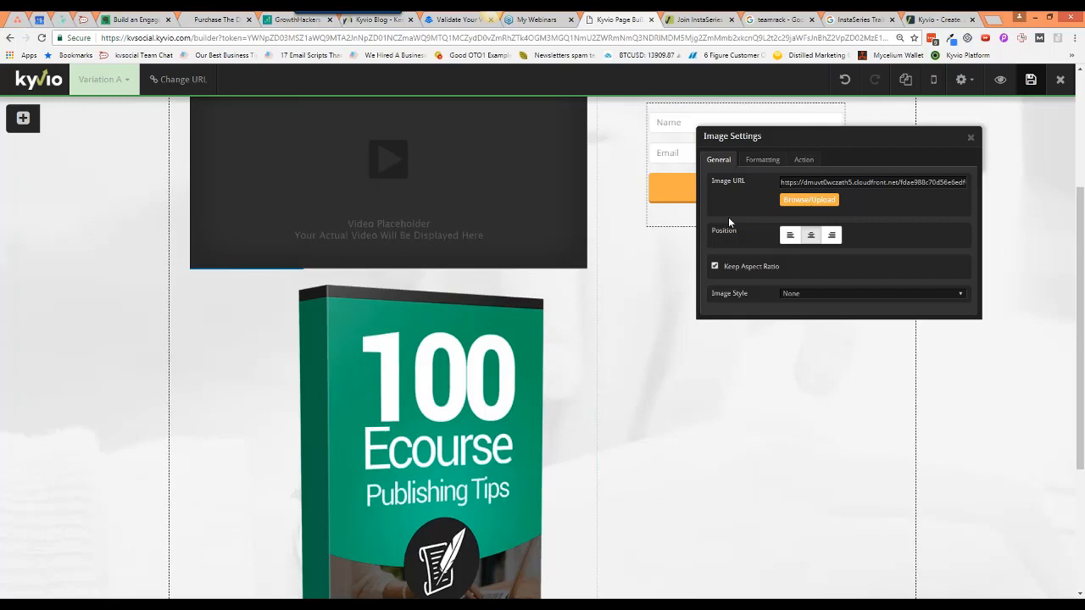
left_click(971, 138)
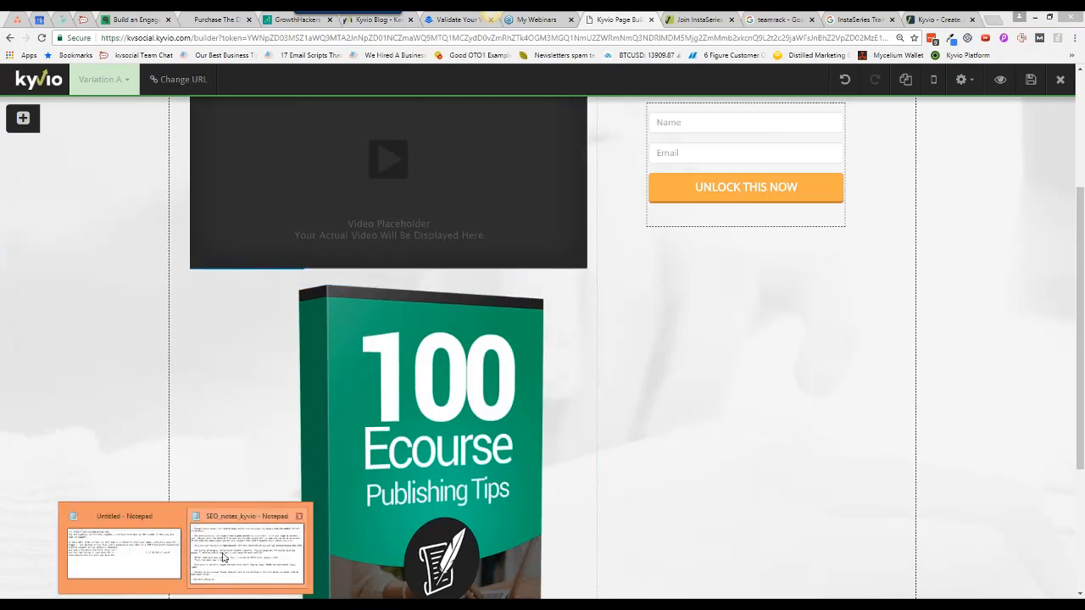
left_click(222, 557)
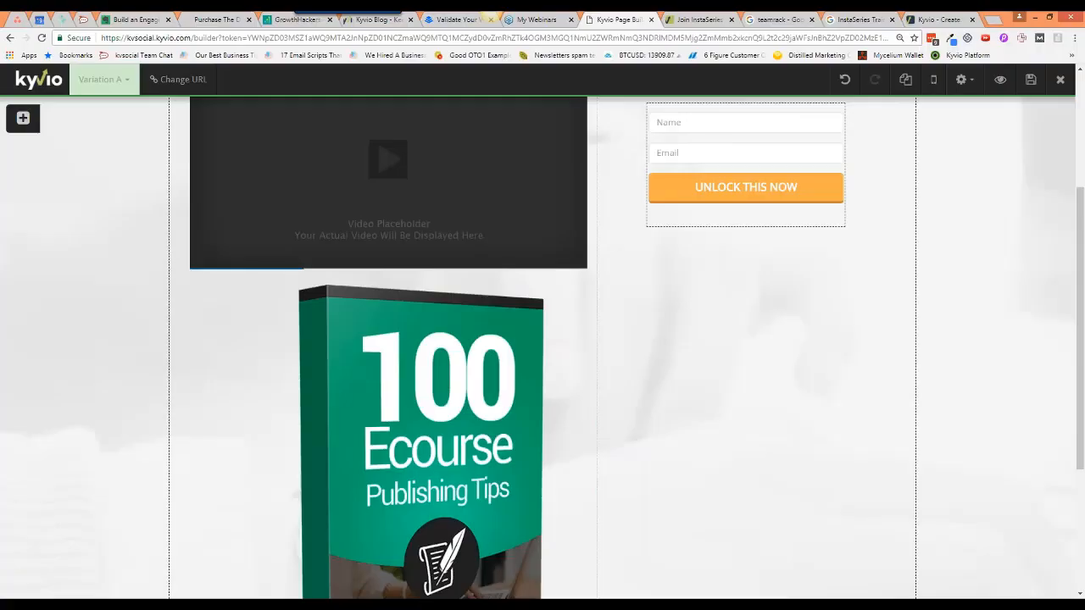
- Search Google Images for "large beautiful background" in a new browser tab and preview the red light-rays background
key("ctrl+t")
type("google")
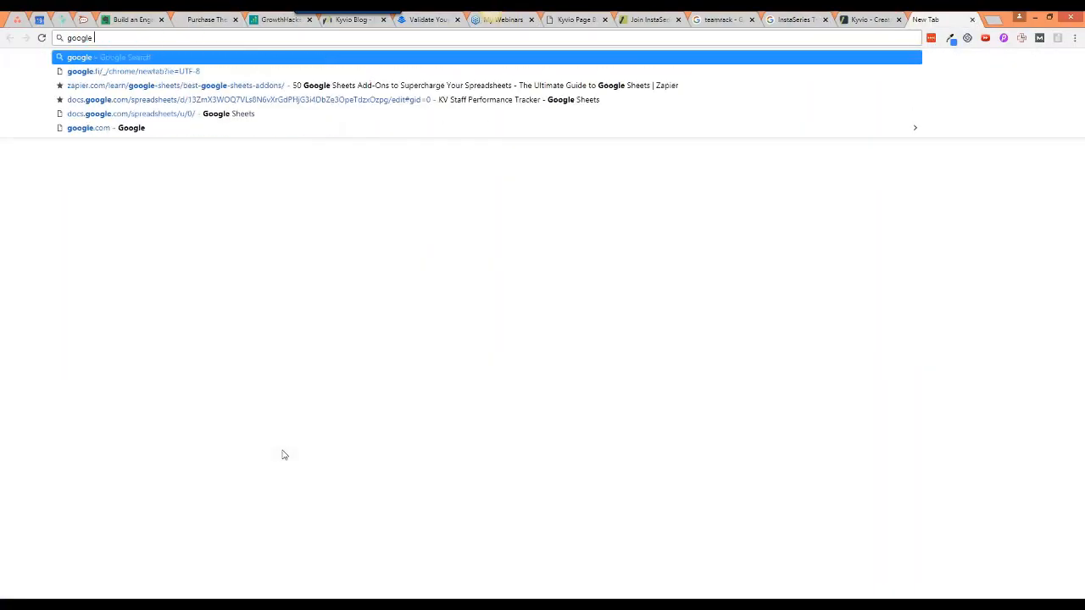
key("ctrl+Return")
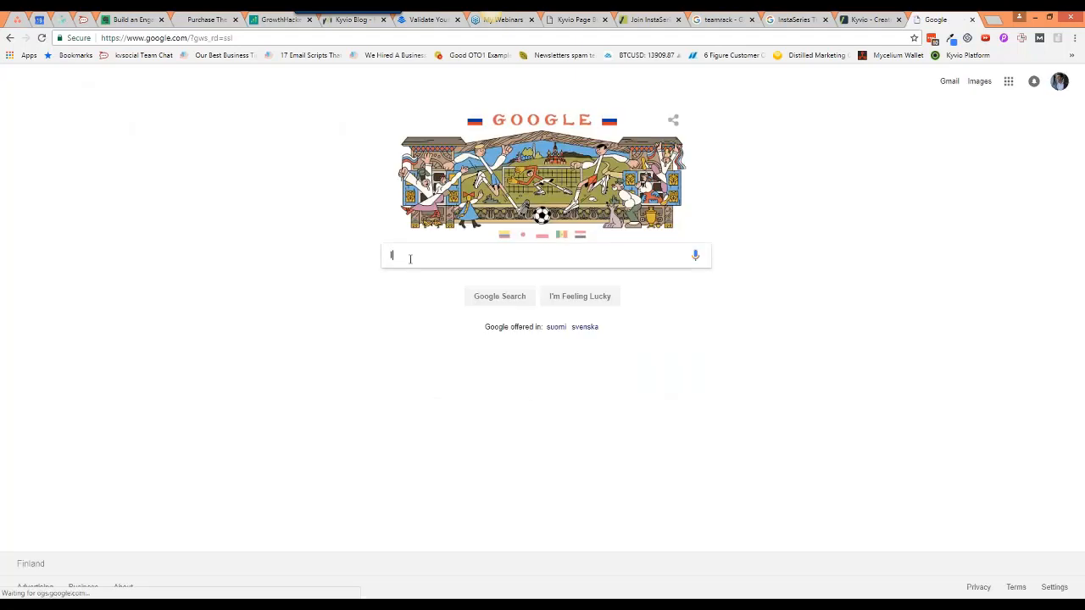
type("large beautiful")
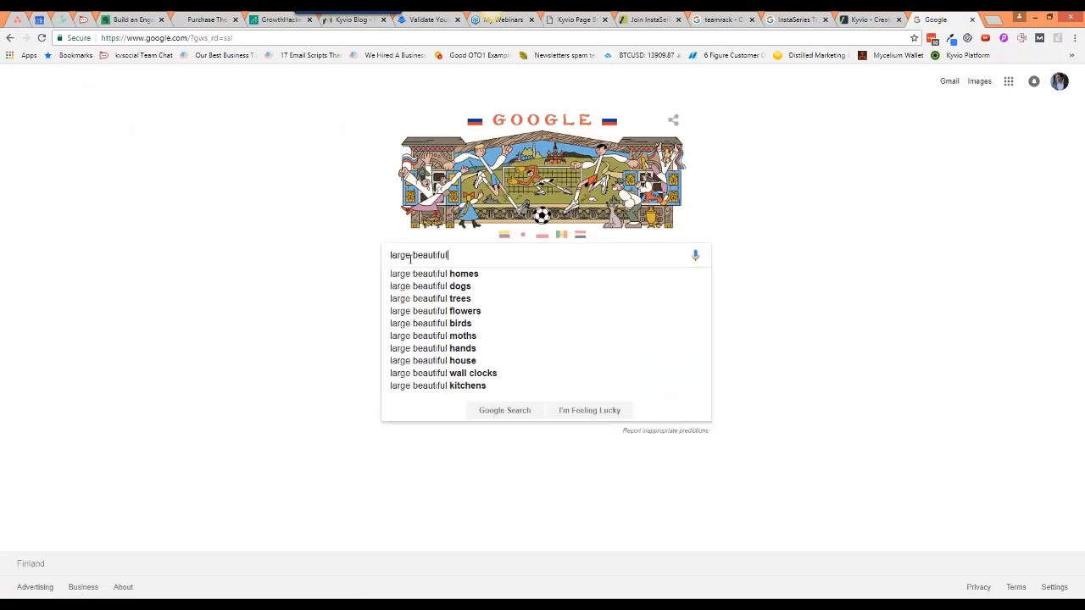
type(" background")
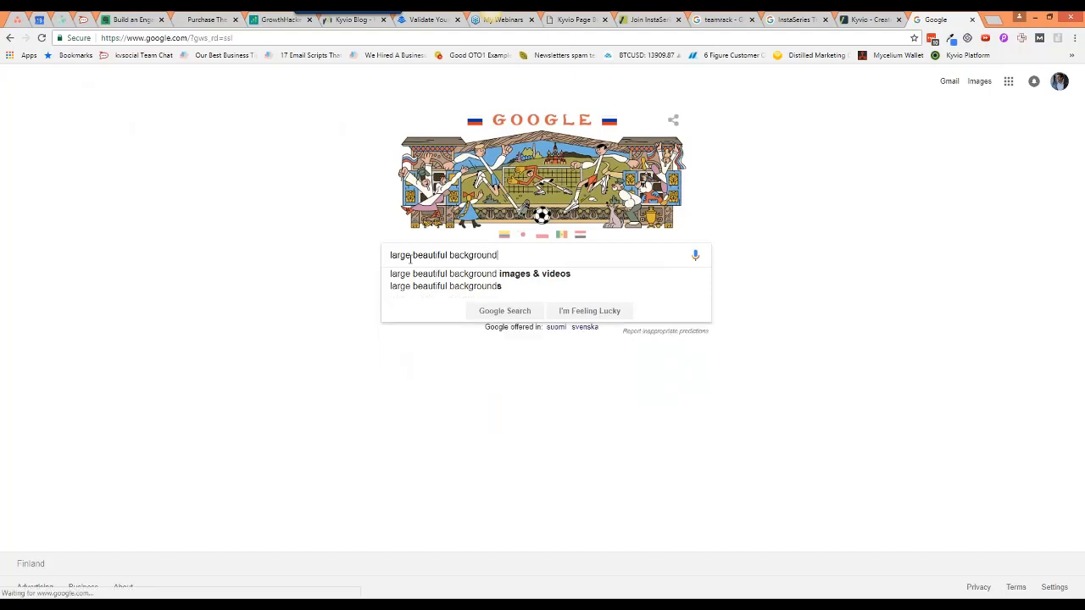
key("Return")
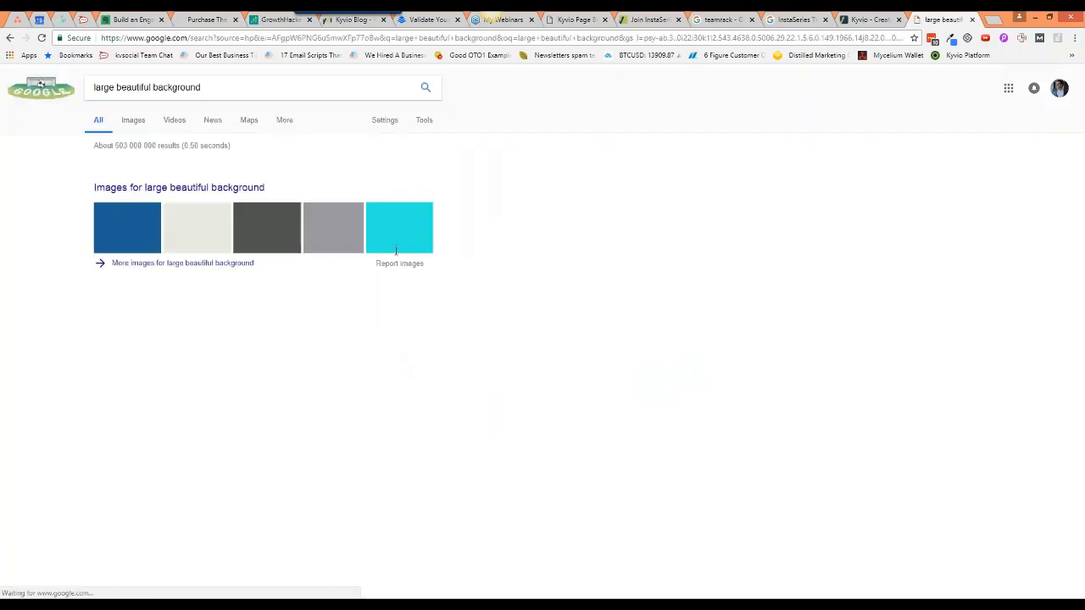
left_click(133, 121)
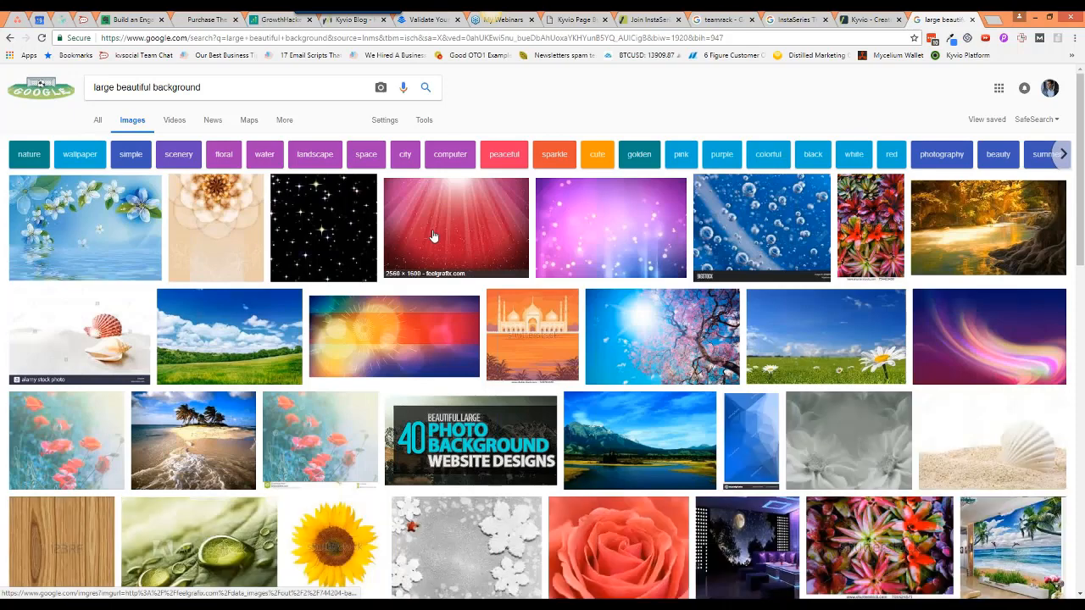
left_click(433, 235)
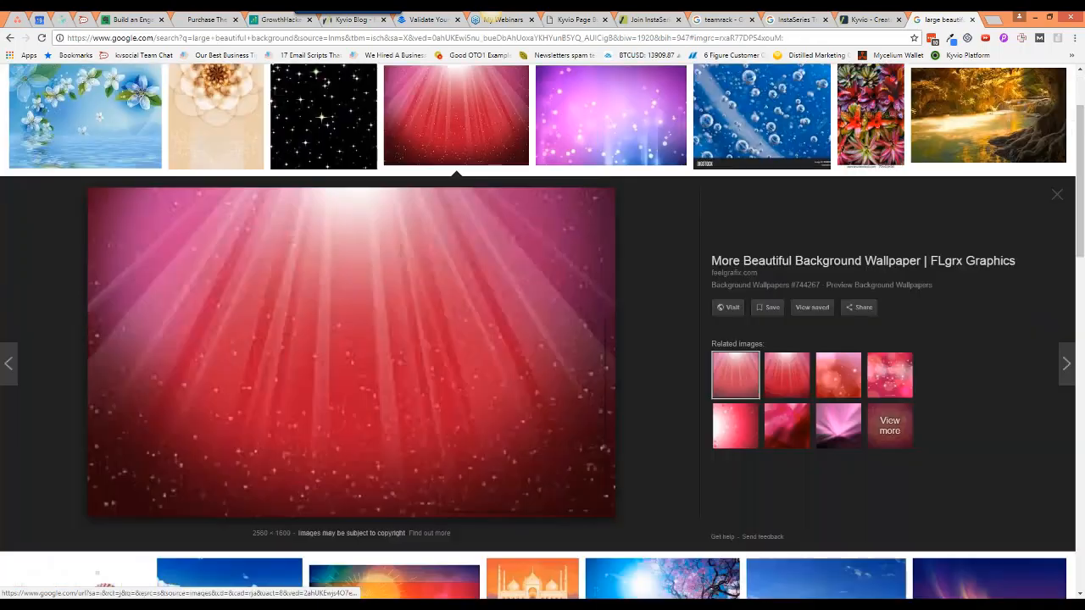
- Open the red light-rays background image on its own in a new browser tab and view it
right_click(431, 314)
left_click(484, 399)
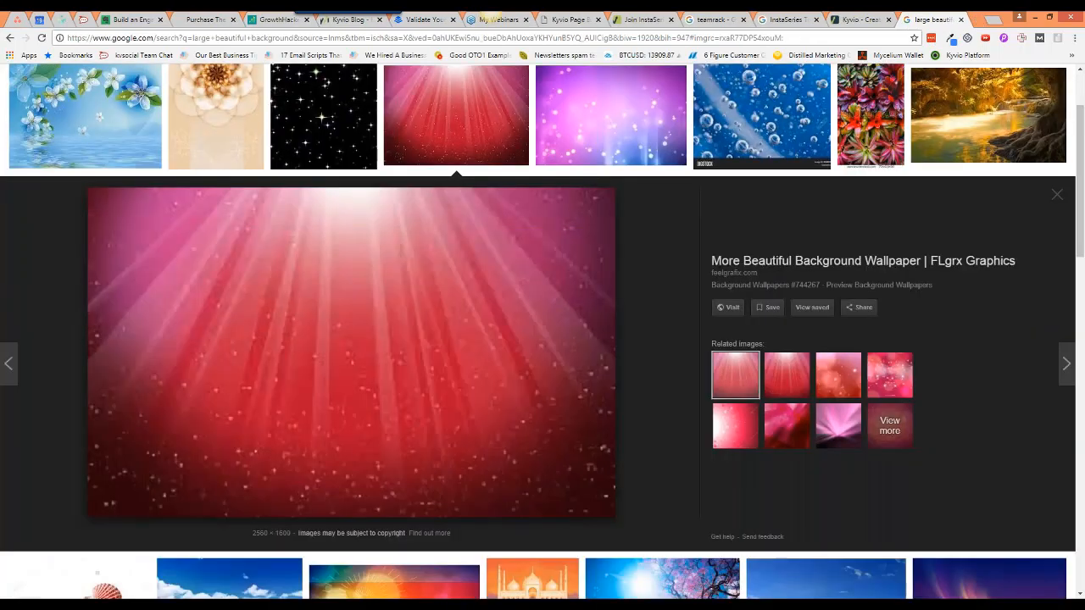
left_click(925, 22)
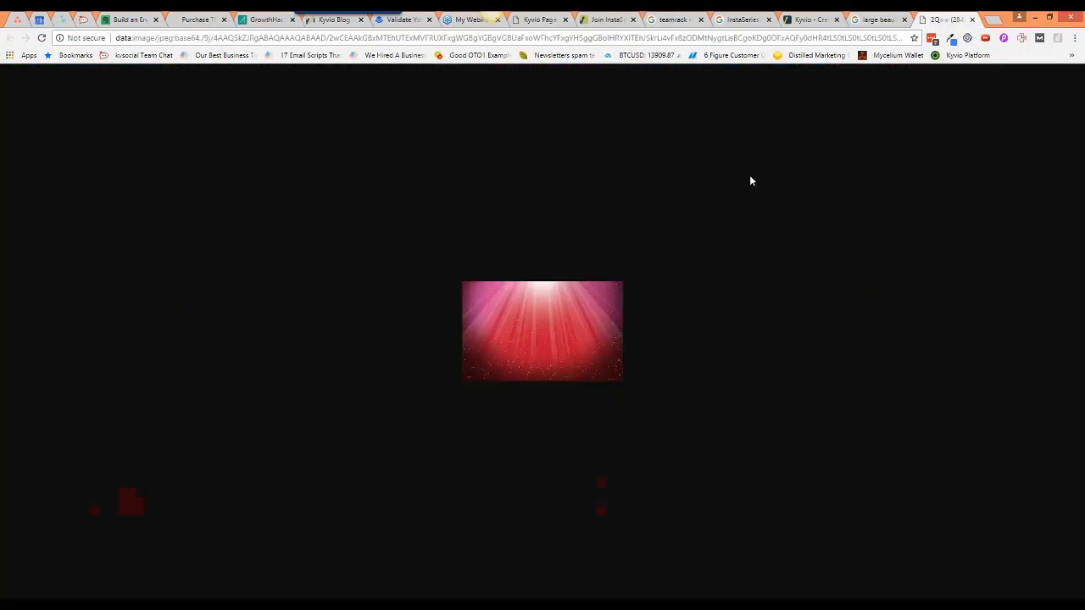
- Try loading the red light-rays image from its copied image address in another browser tab, and close that tab
left_click(890, 21)
right_click(553, 278)
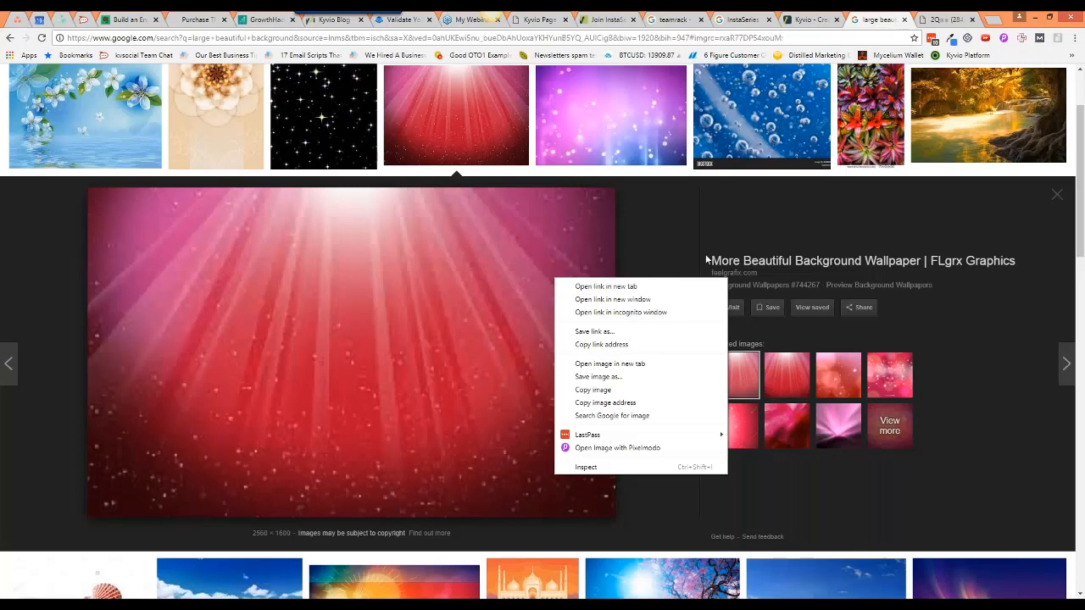
left_click(704, 260)
right_click(528, 307)
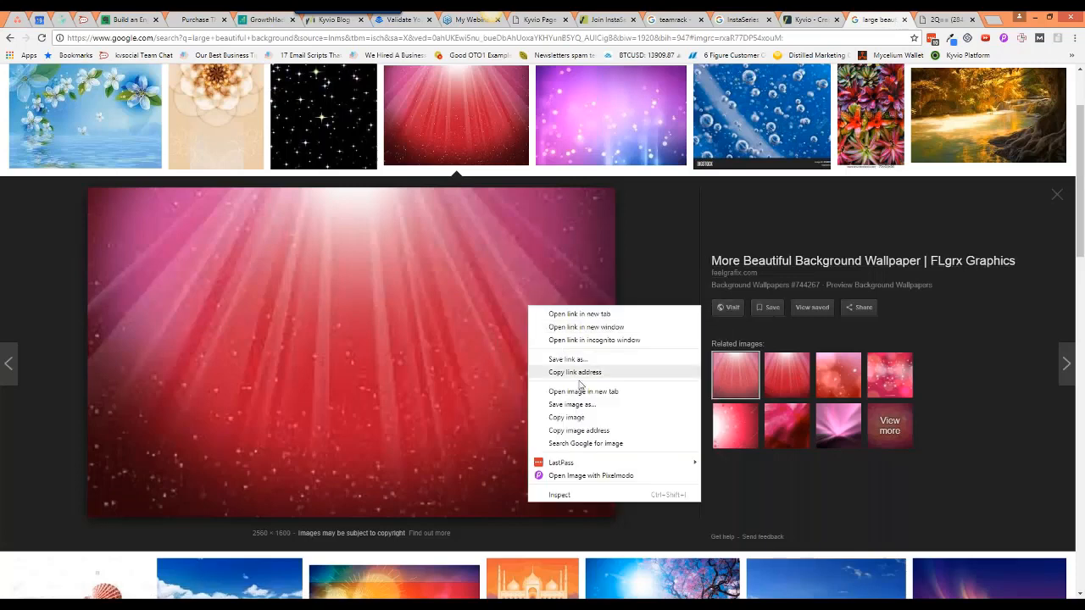
left_click(588, 433)
key("ctrl+t")
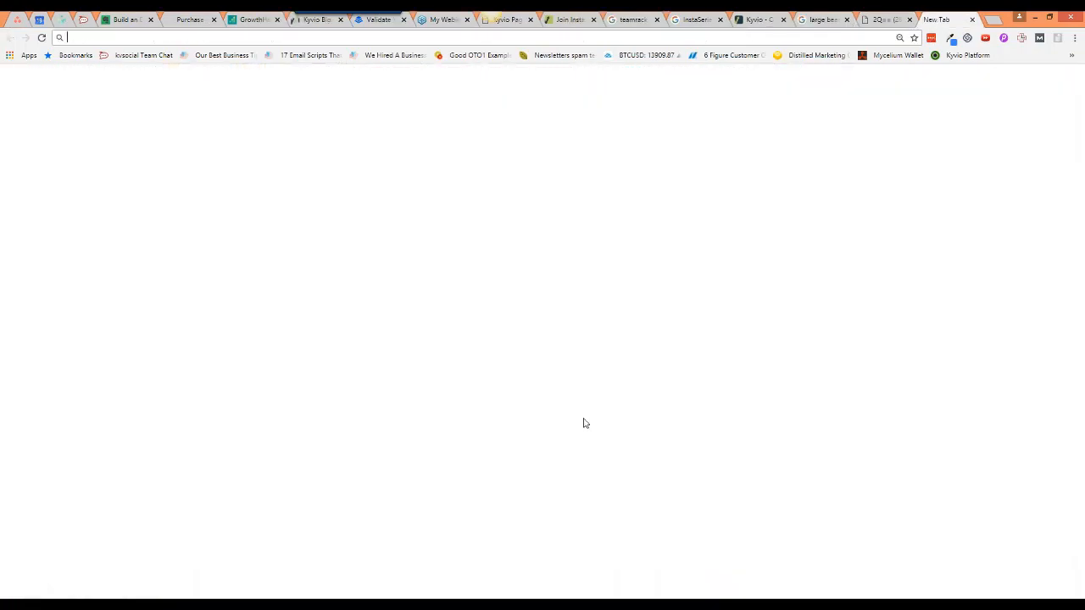
key("ctrl+v")
key("Return")
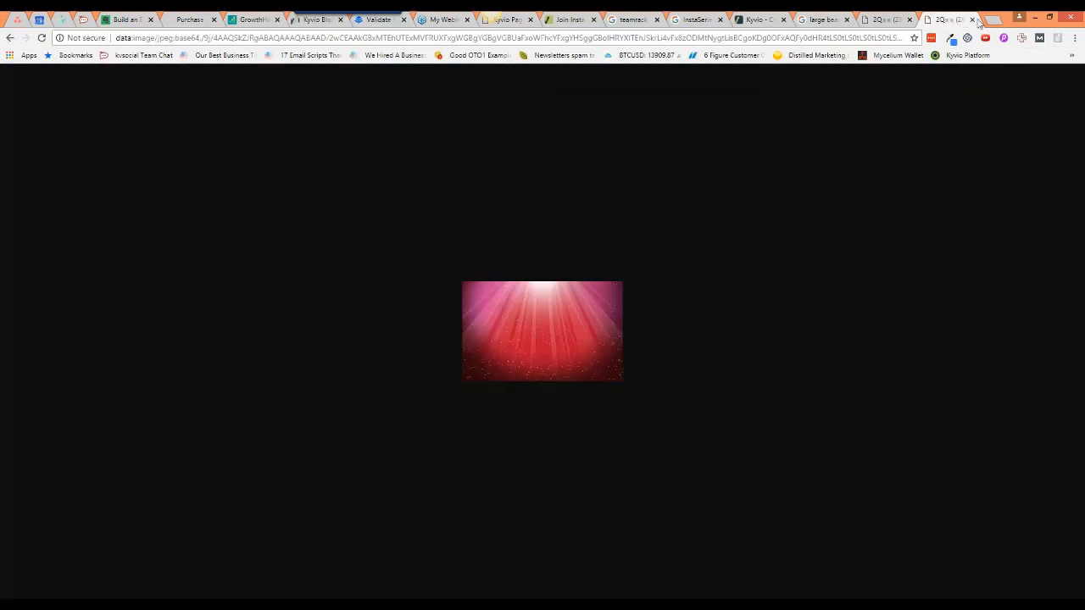
left_click(972, 19)
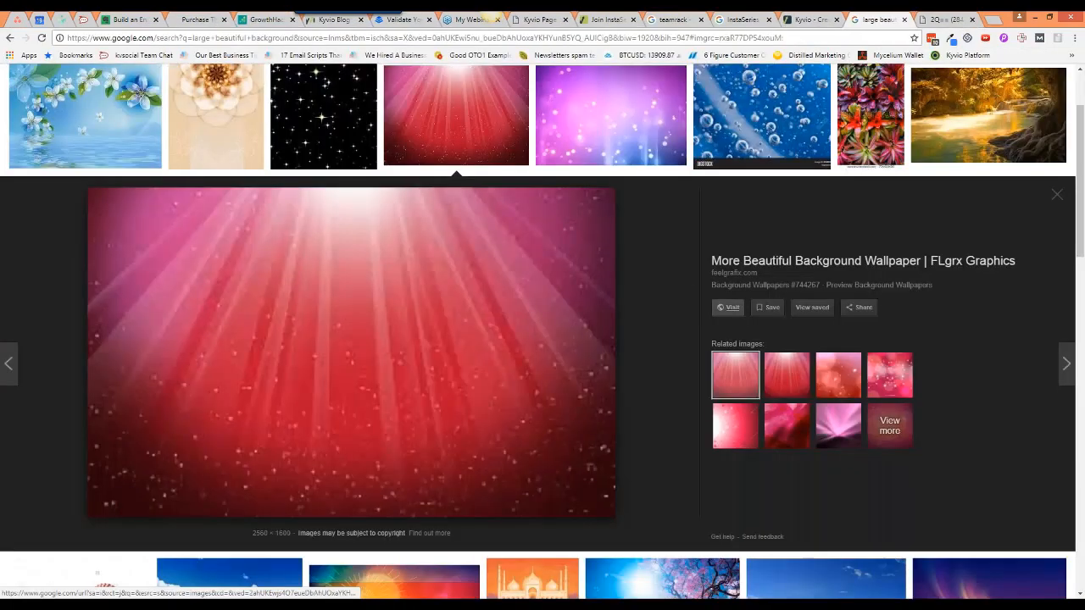
- Visit the previewed image's source page on feelgrafix.com and open the flower wallpaper offered there in its original size
left_click(727, 307)
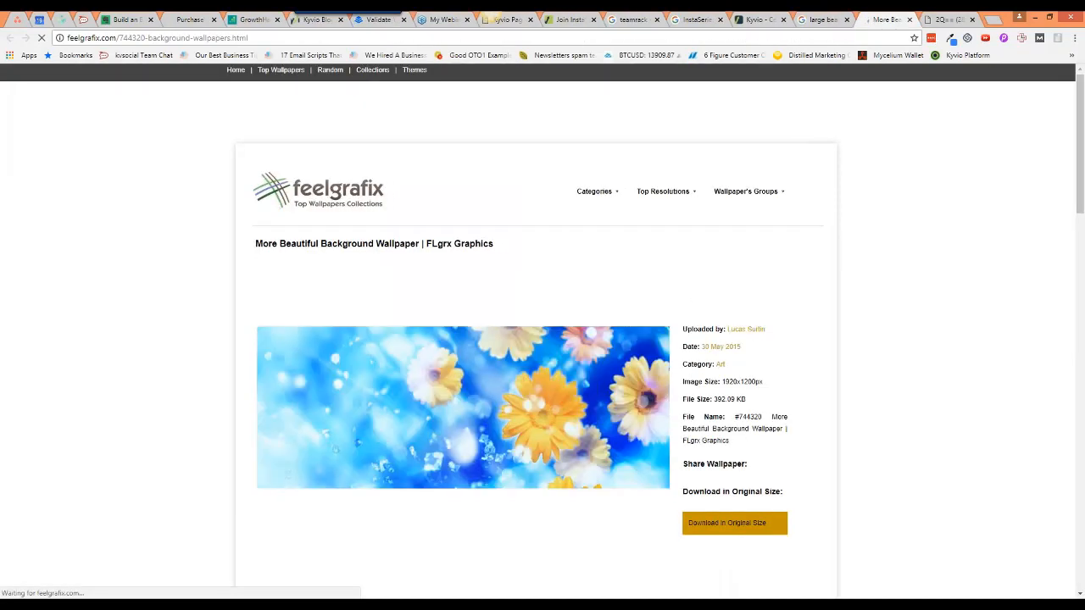
scroll(661, 339, "down", 2)
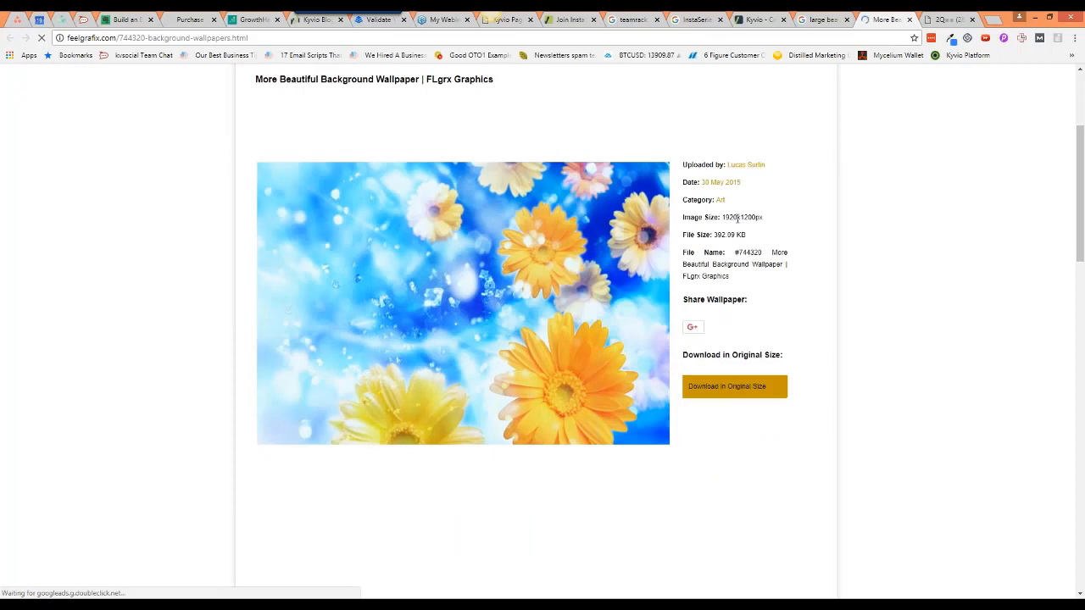
left_click(738, 387)
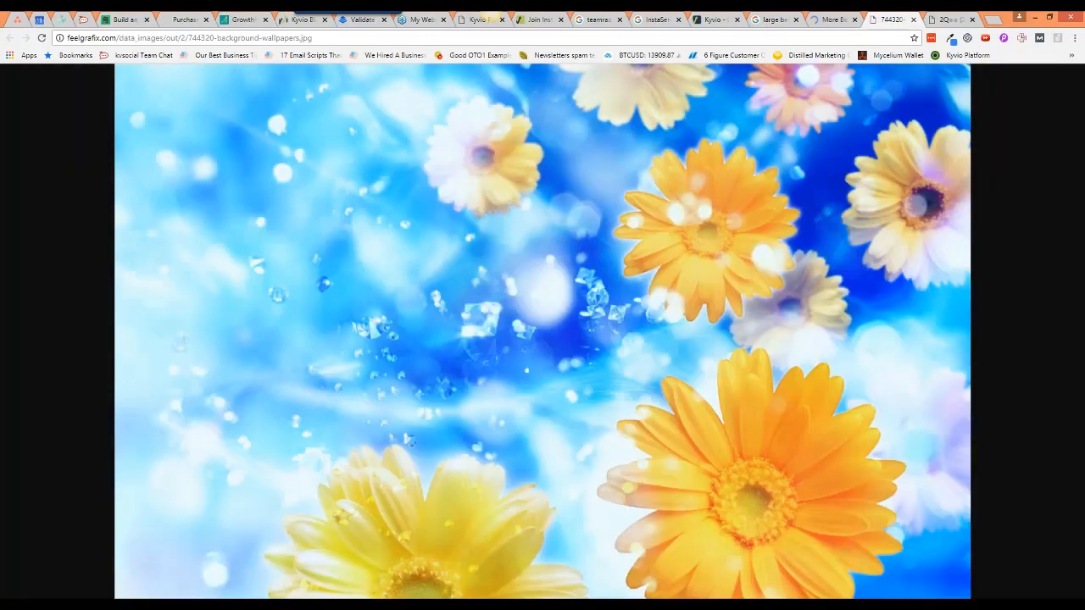
- Check the flower wallpaper's size and save it to Downloads as a JPEG image named bg_wallpaper
right_click(605, 283)
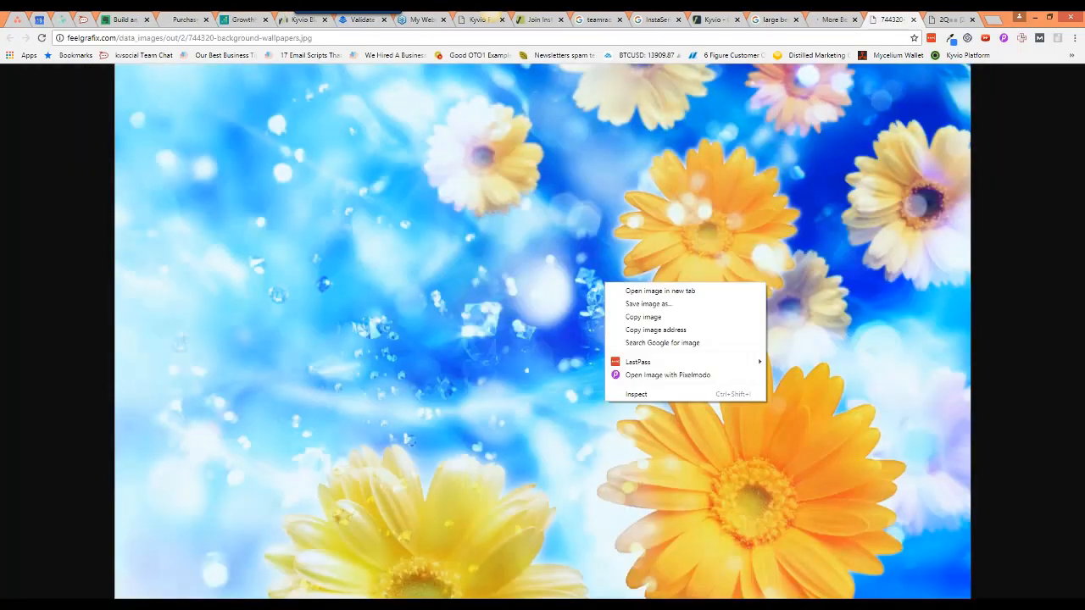
left_click(649, 305)
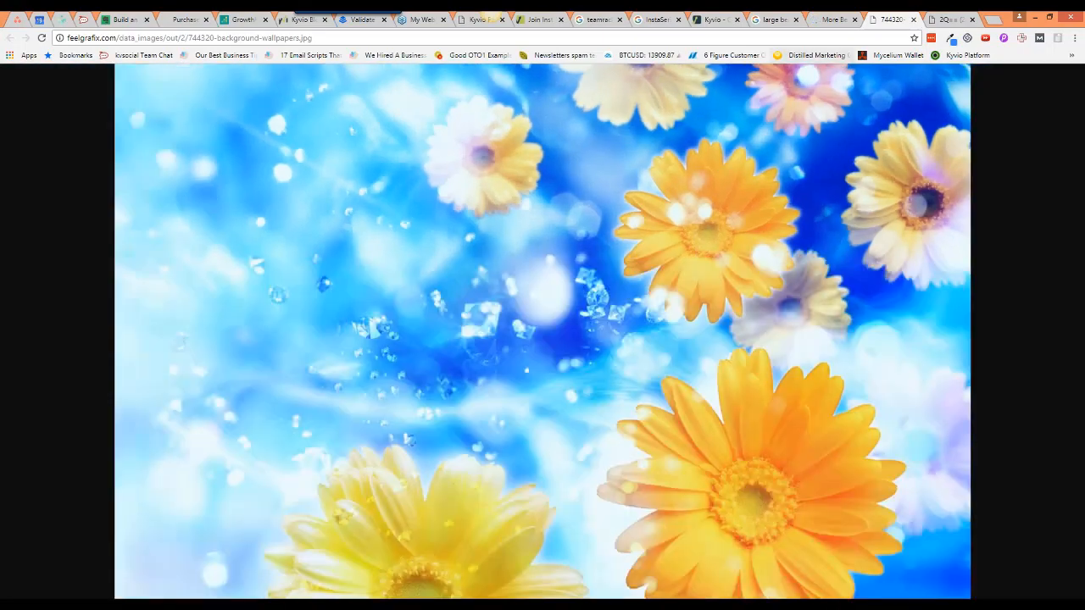
left_click(833, 21)
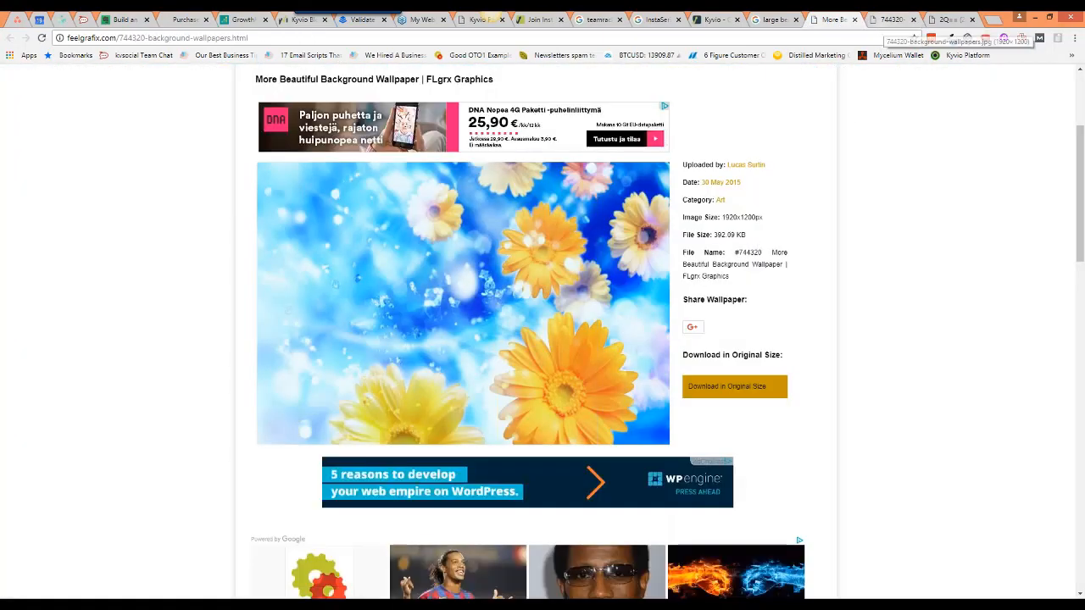
left_click(890, 22)
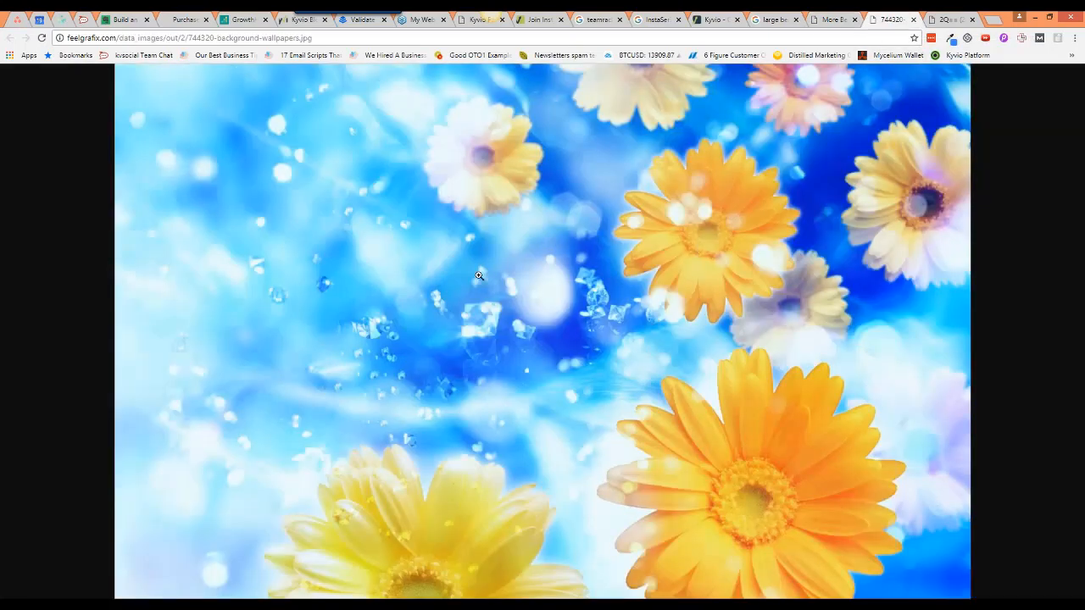
right_click(479, 277)
left_click(524, 298)
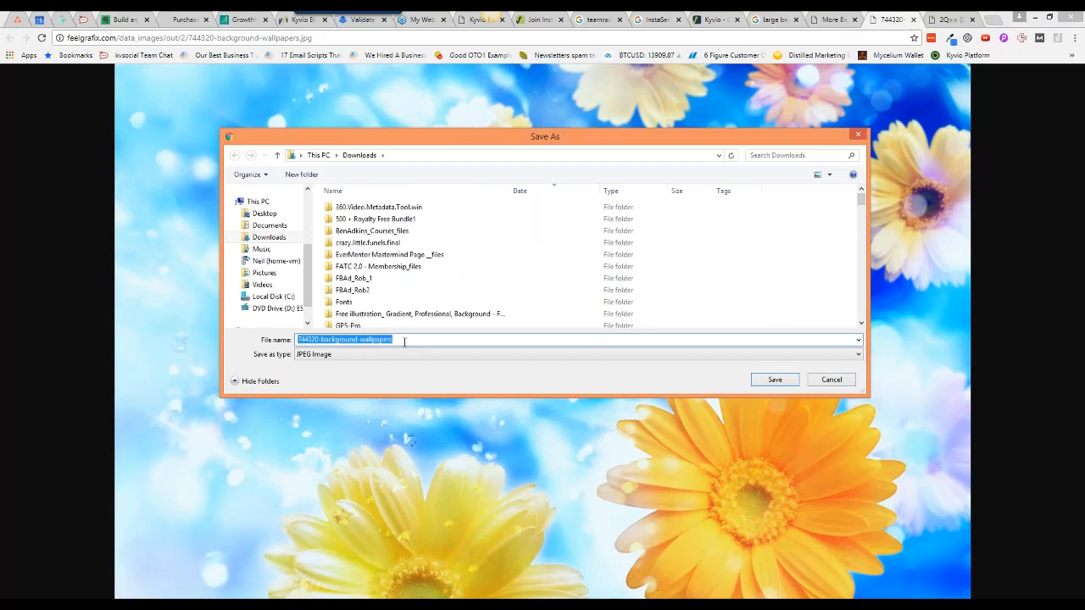
type("bg_wallpaper")
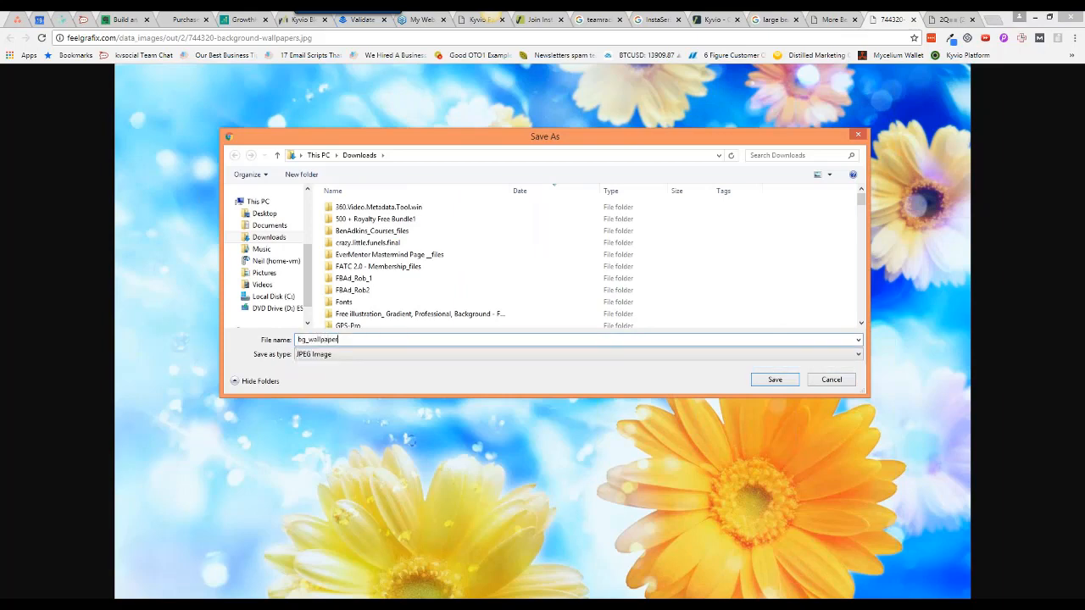
key("Return")
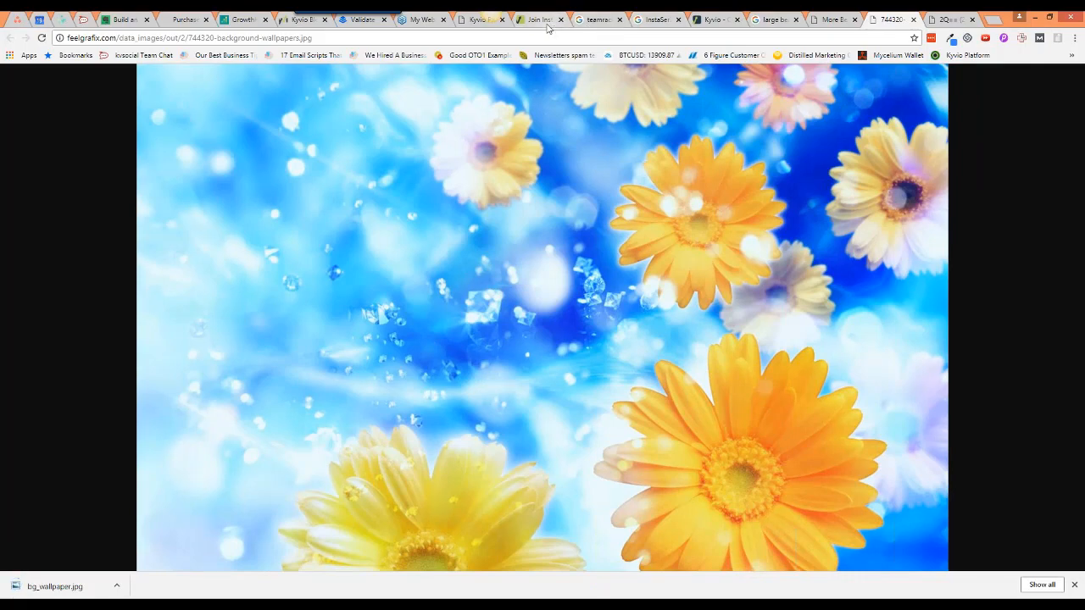
- Return to the Kyvio page builder and delete the green ecourse cover image below the video
left_click(544, 25)
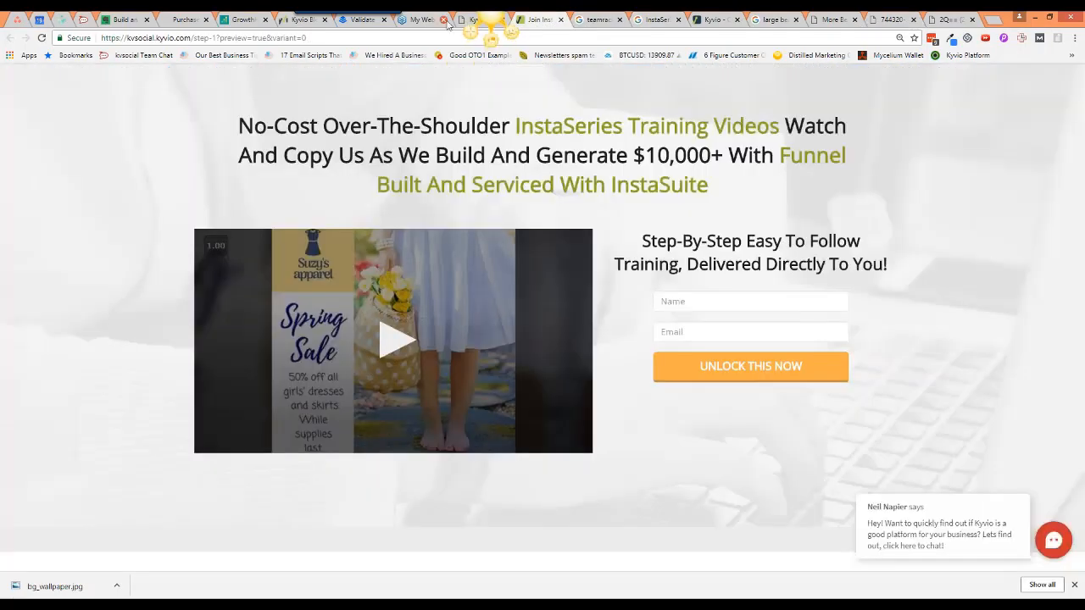
left_click(462, 23)
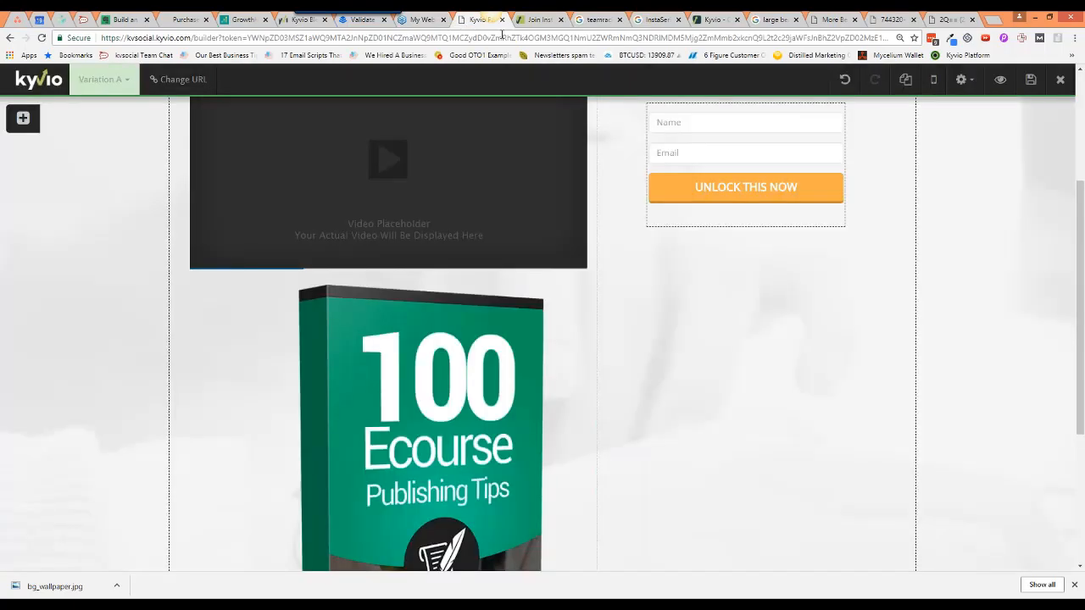
left_click(537, 291)
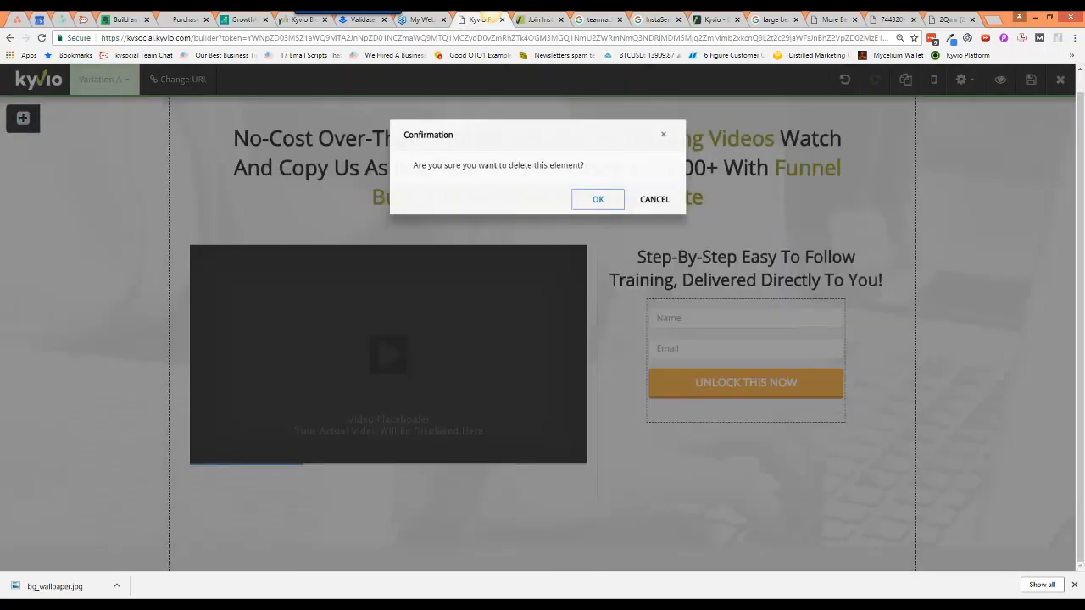
- Insert a blank image placeholder below the video and open its image settings
mouse_move(23, 118)
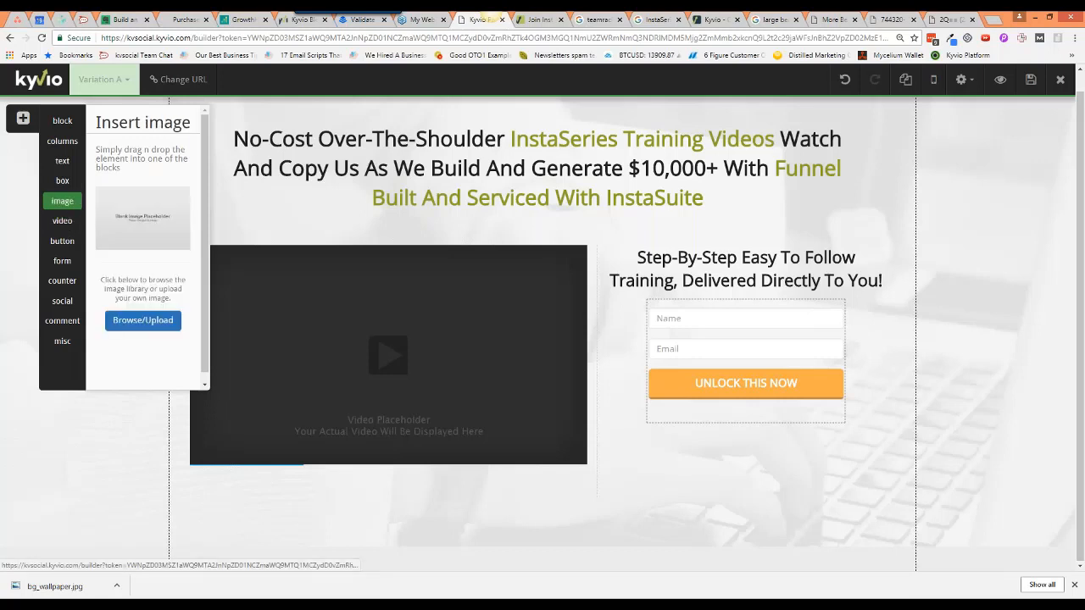
left_click_drag(408, 558, 402, 491)
left_click_drag(143, 218, 791, 492)
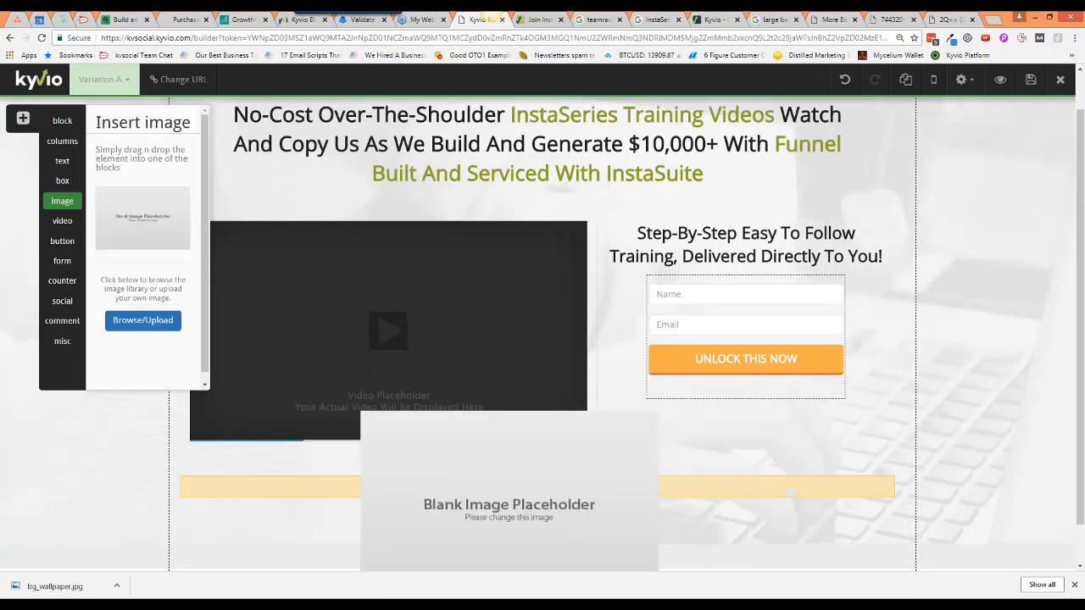
left_click_drag(668, 491, 398, 485)
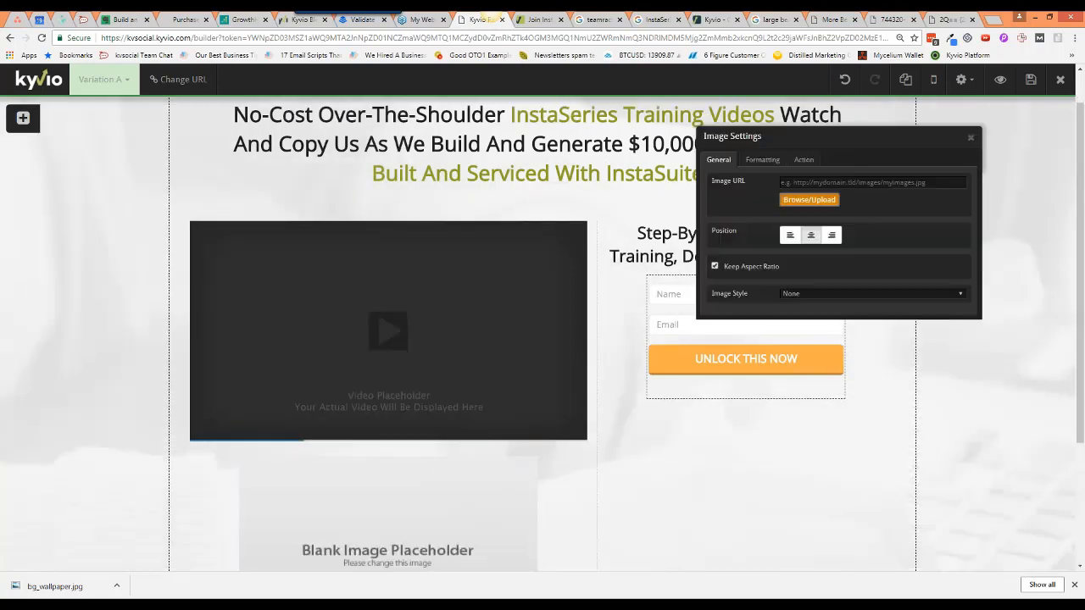
- Upload bg_wallpaper.jpg from the Downloads folder to the Media Manager for the placeholder
left_click(809, 200)
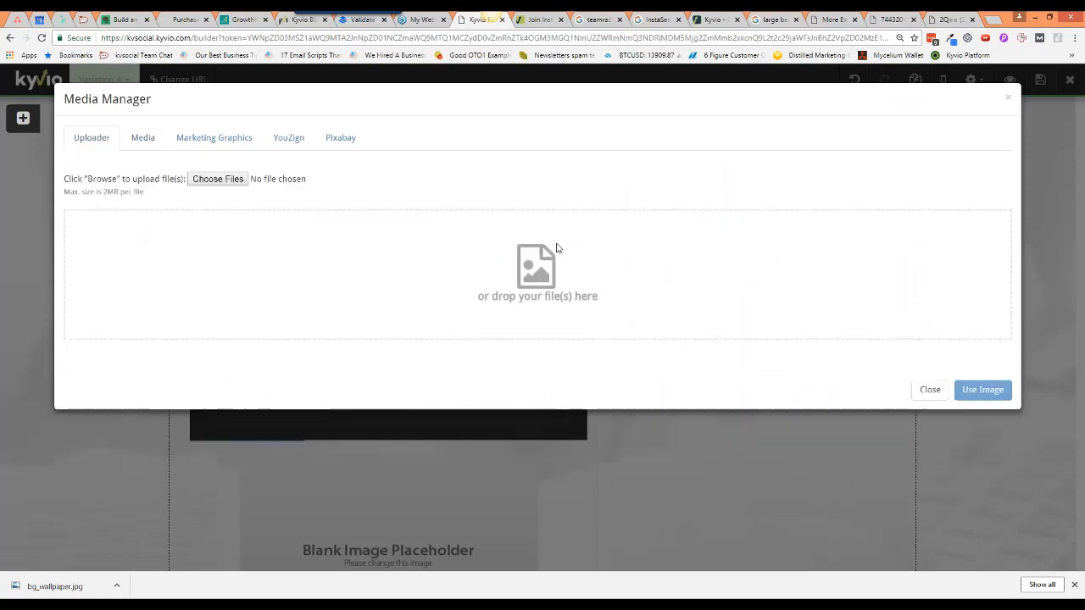
left_click(212, 180)
type("bg")
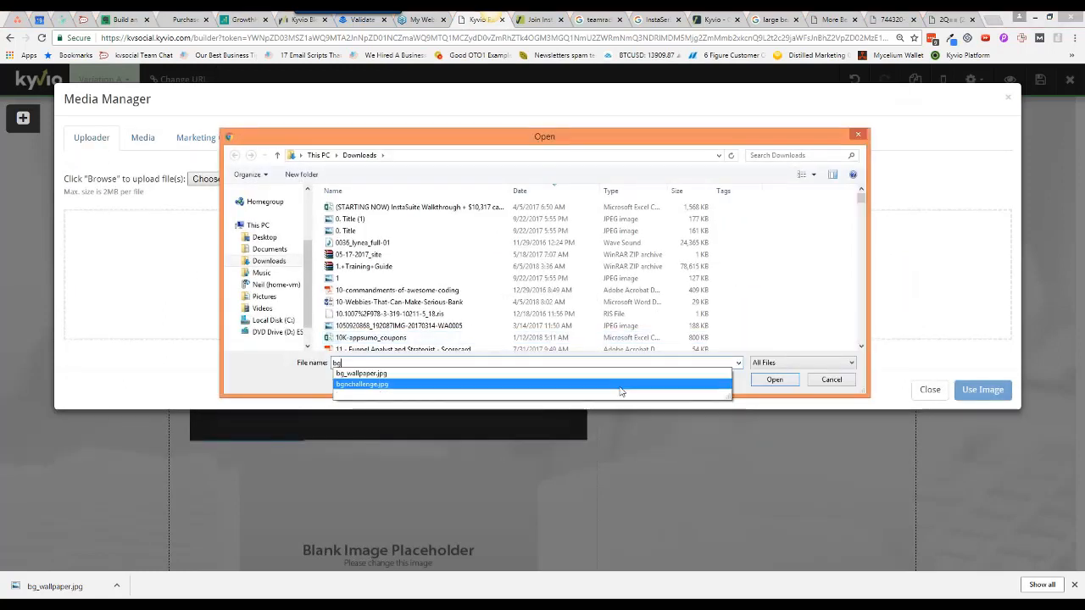
left_click(627, 375)
left_click(774, 380)
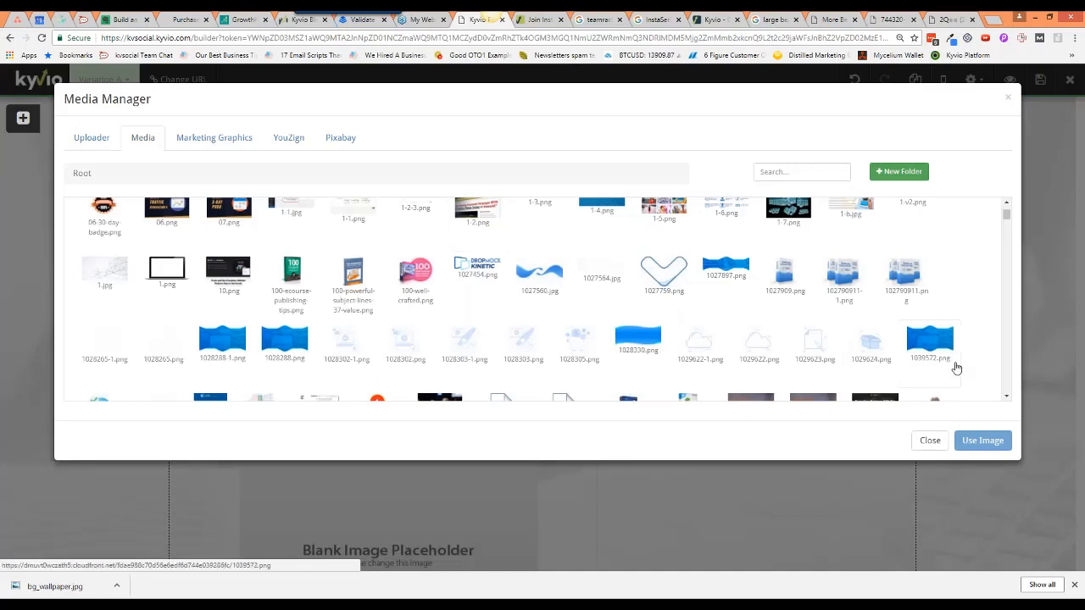
- Search the media library for "bg", fill the placeholder with bg-wallpaper.jpg and close the image settings
left_click(783, 172)
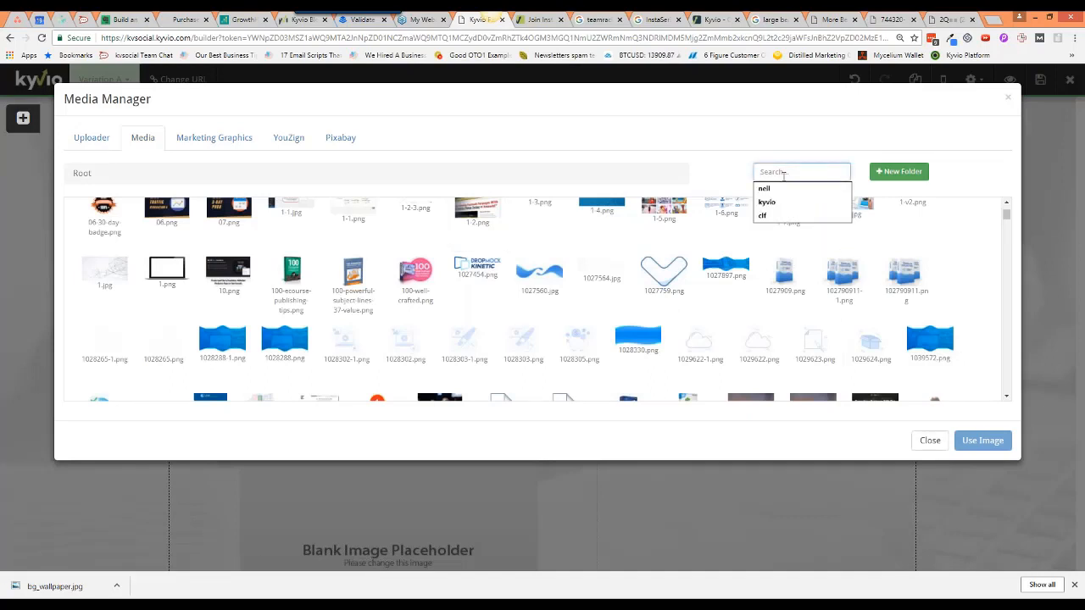
type("bg")
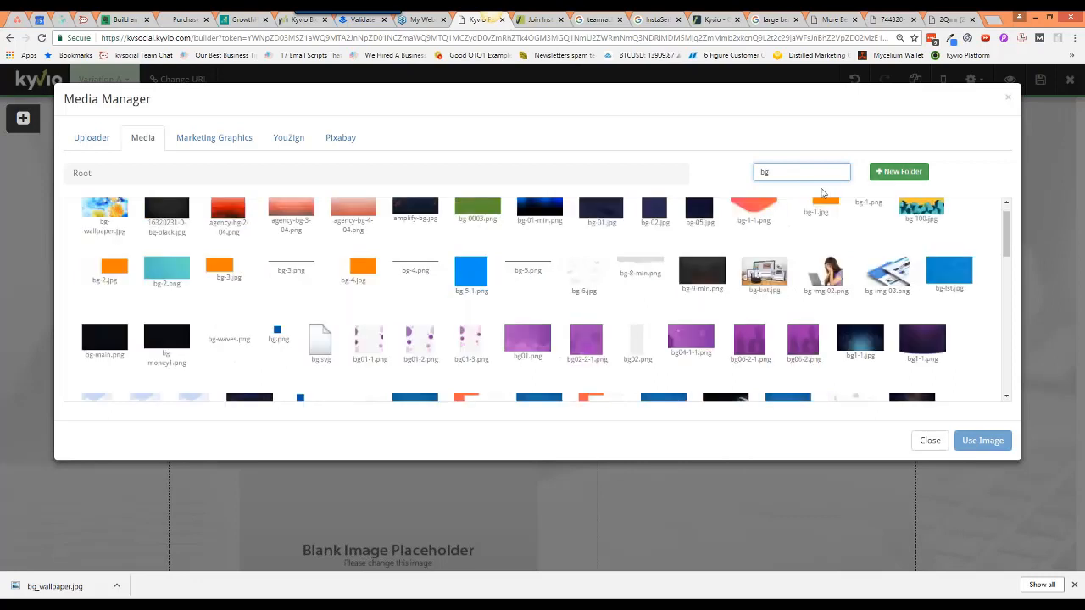
left_click(117, 214)
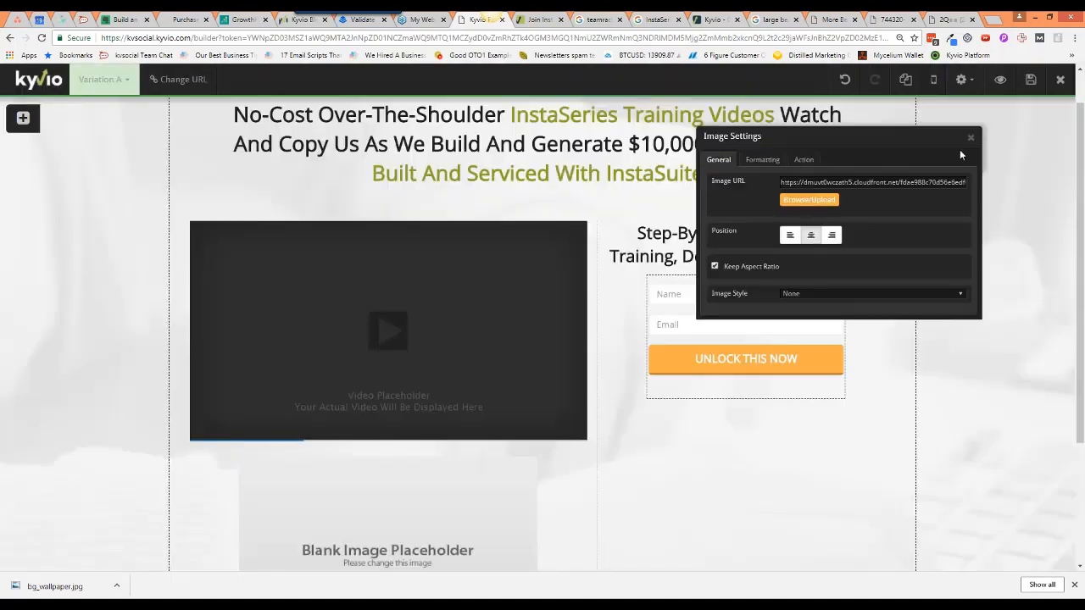
left_click(971, 137)
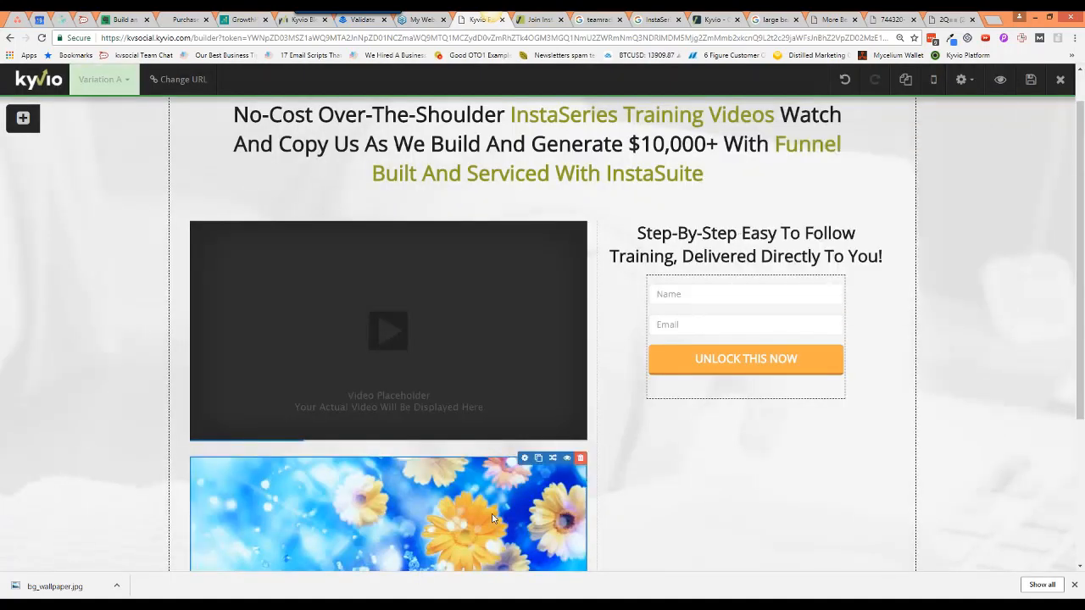
- Preview the updated page and open its flower wallpaper image in a new browser tab
scroll(489, 513, "down", 2)
scroll(488, 509, "down", 1)
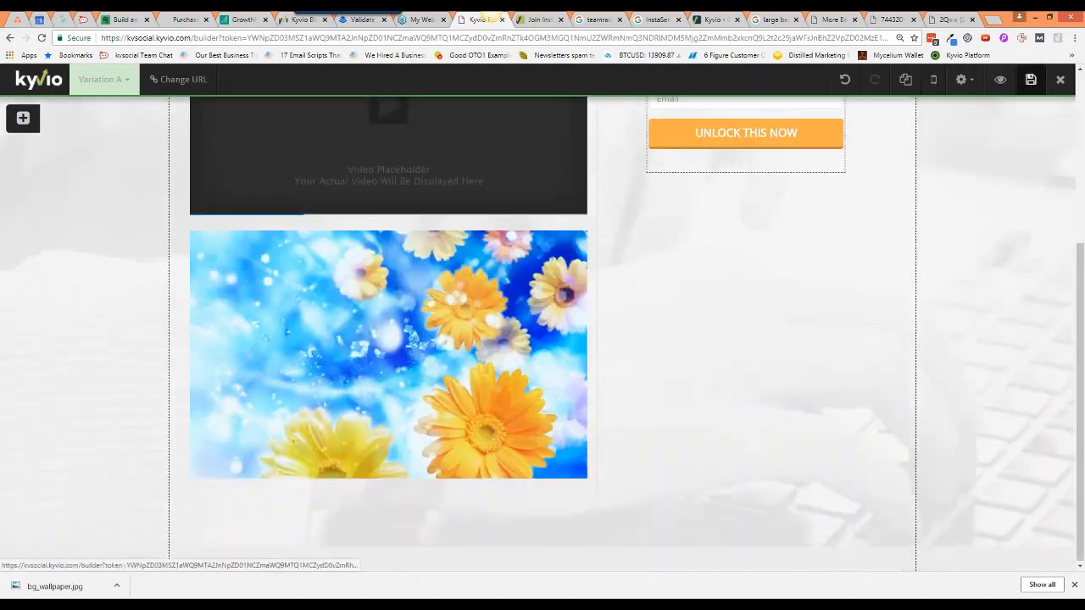
left_click(1000, 79)
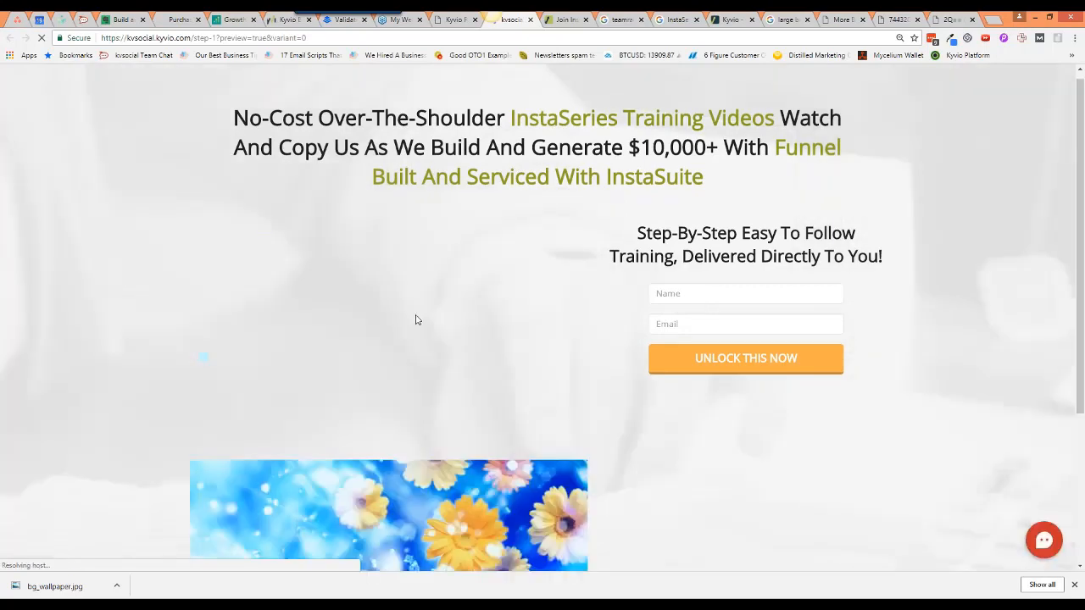
scroll(489, 369, "down", 3)
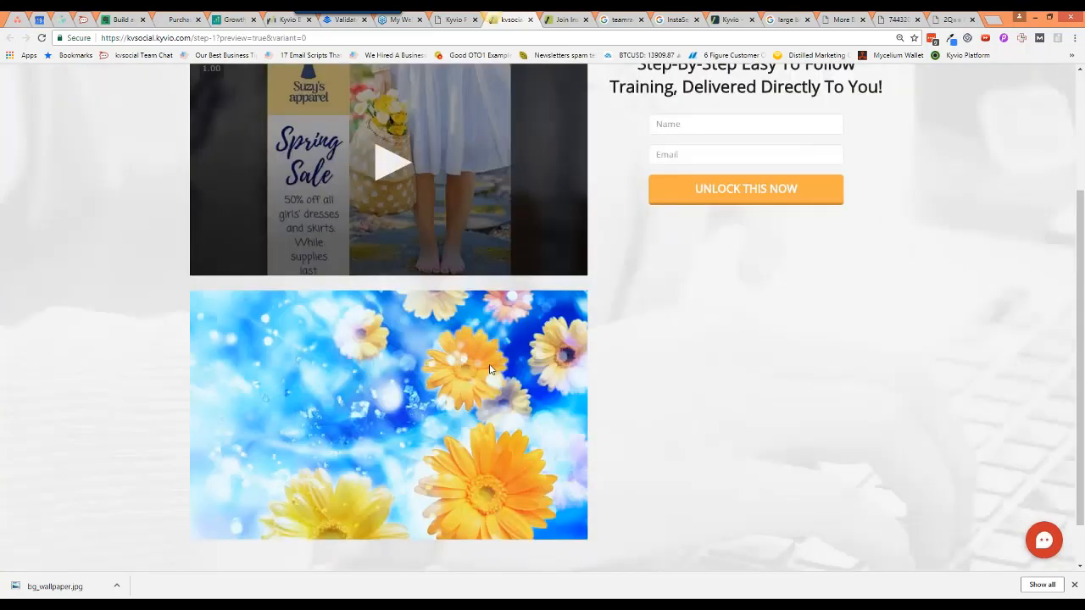
right_click(489, 369)
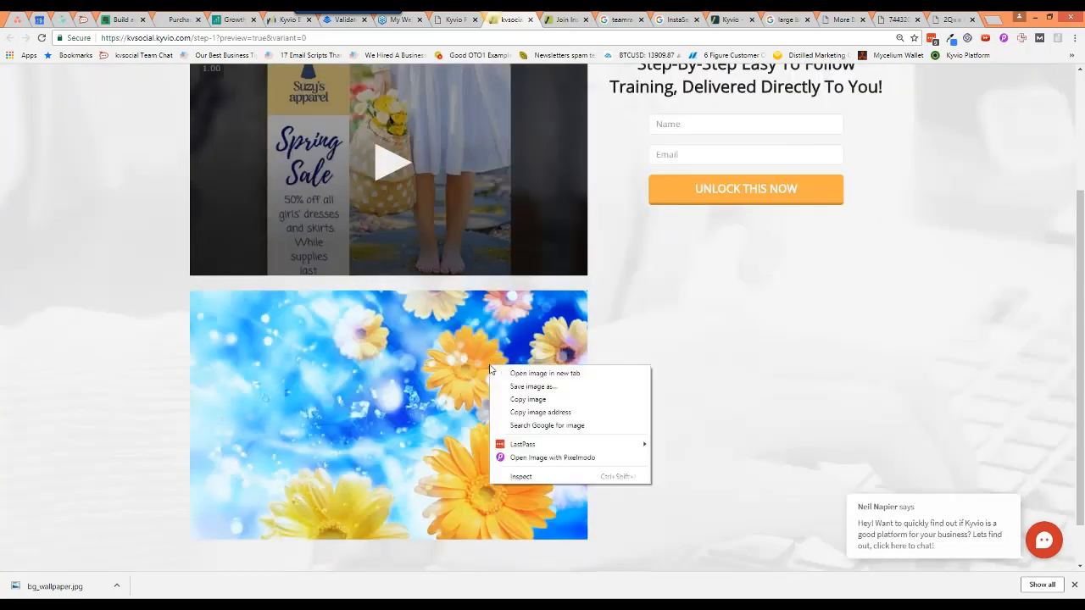
left_click(523, 373)
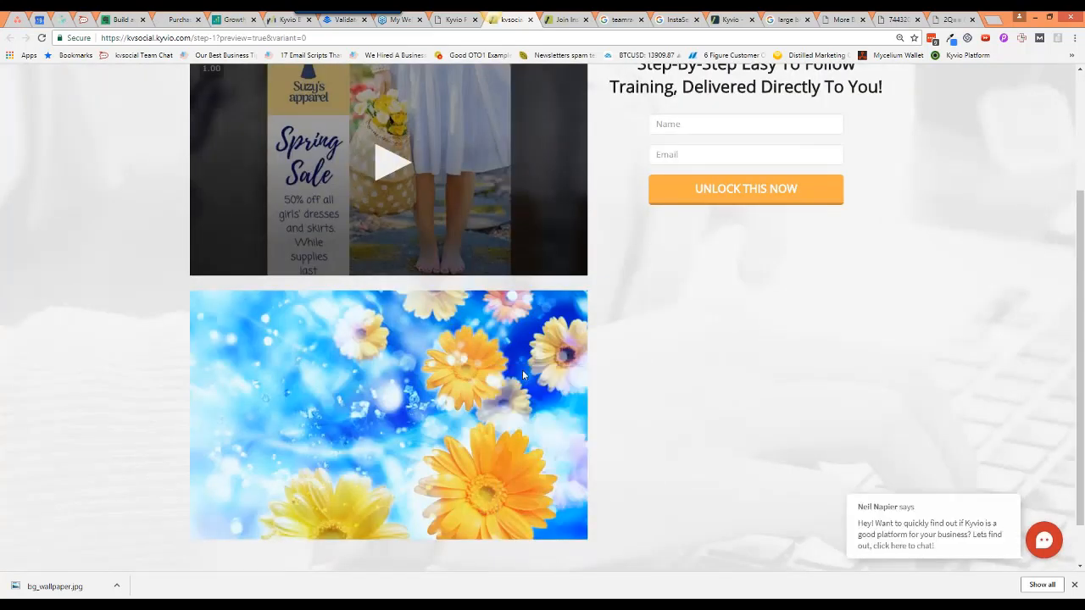
- View the flower wallpaper image at full size in its own browser tab, then close that tab
left_click(528, 22)
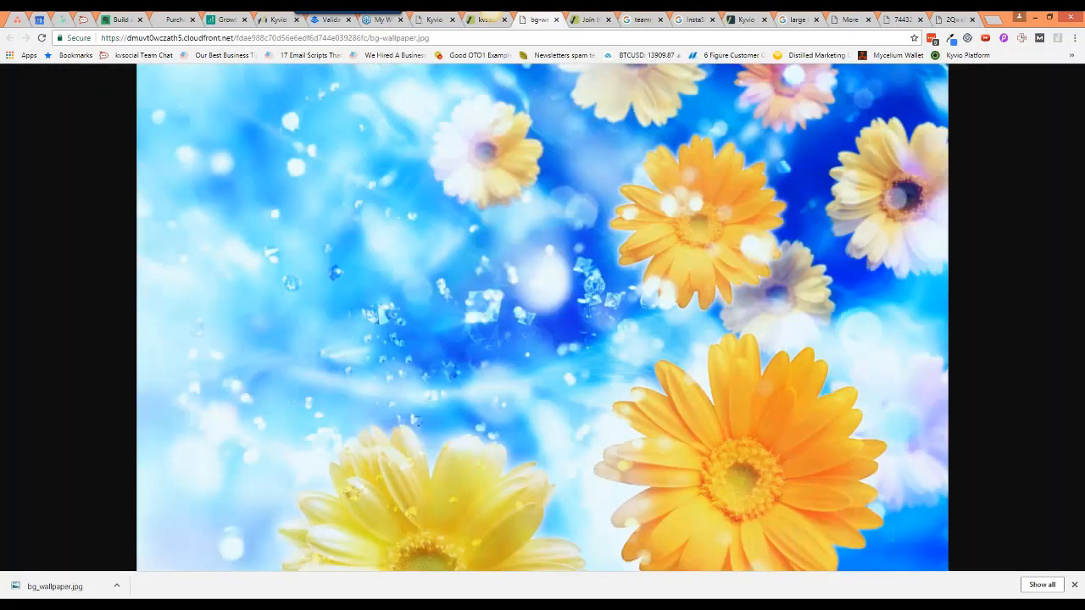
left_click(518, 243)
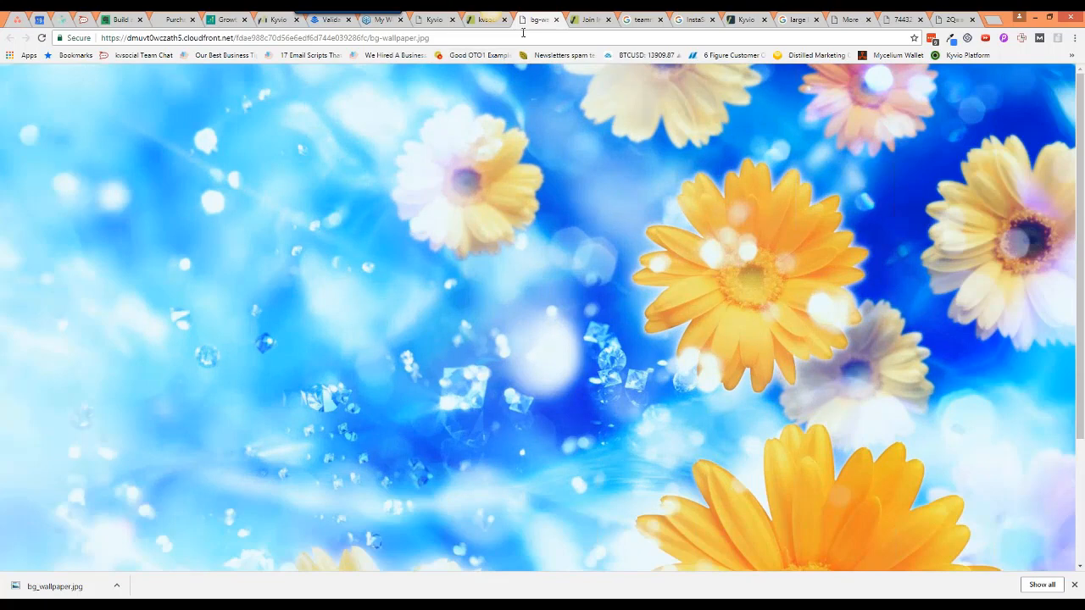
left_click(556, 19)
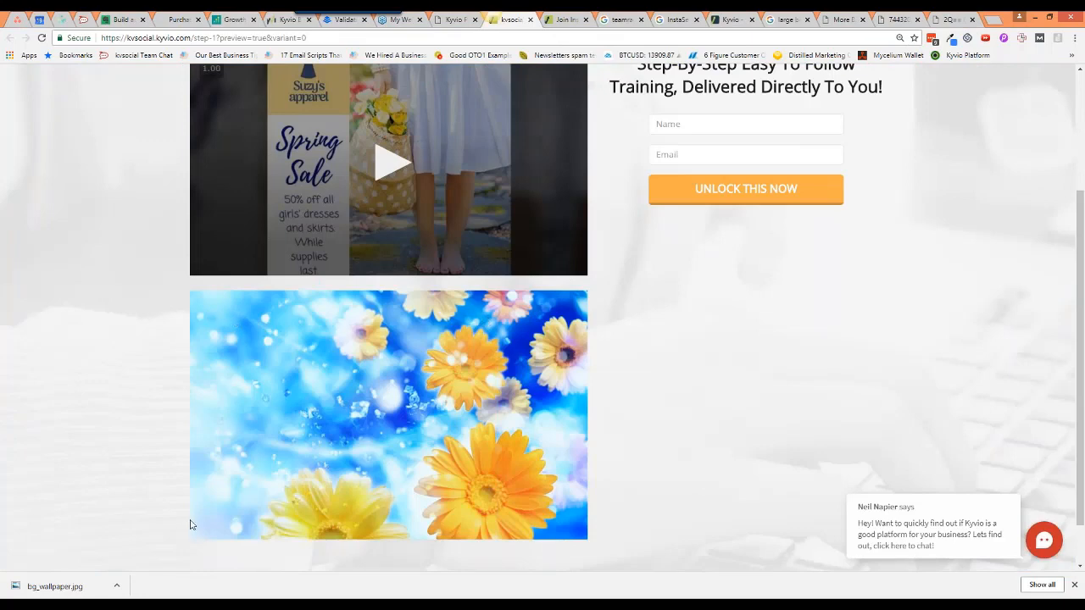
- Reopen the preview page's flower wallpaper in a new tab and compare its full size with its size on the page
right_click(460, 375)
left_click(475, 382)
key("ctrl+Tab")
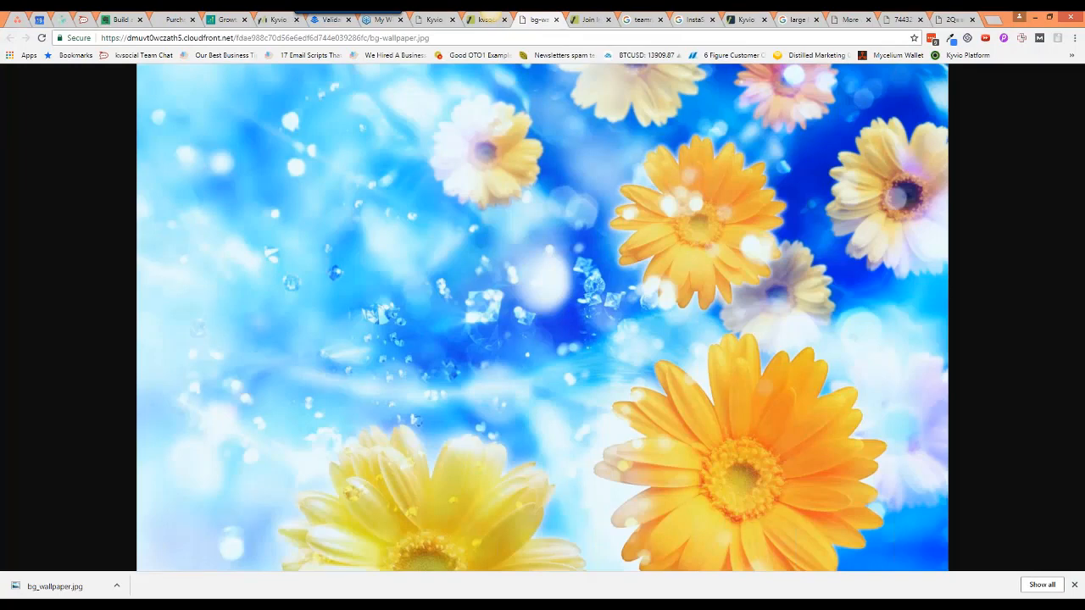
key("ctrl+shift+Tab")
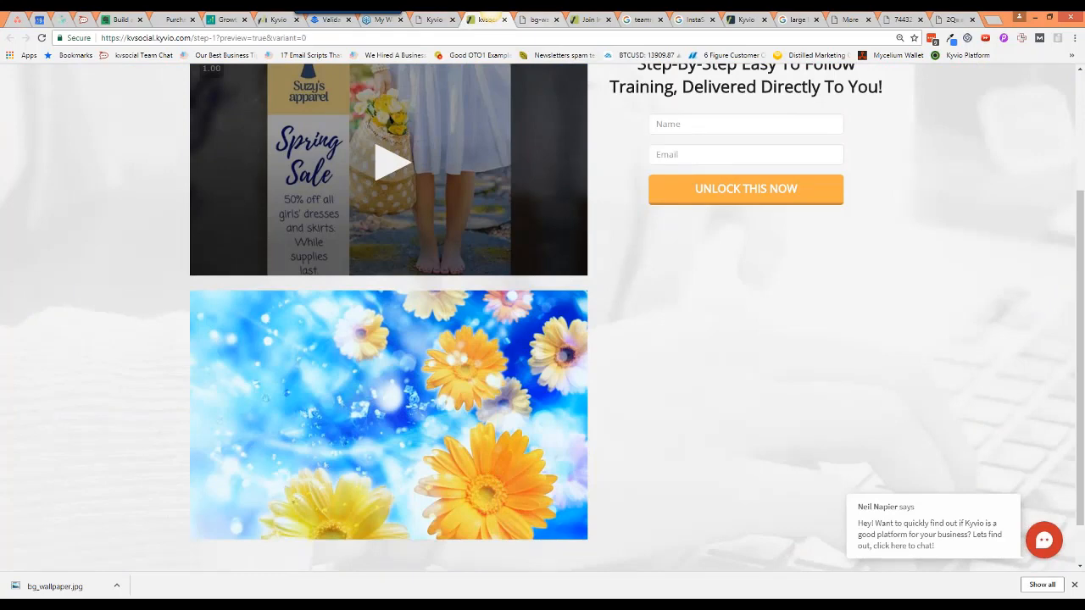
left_click(539, 20)
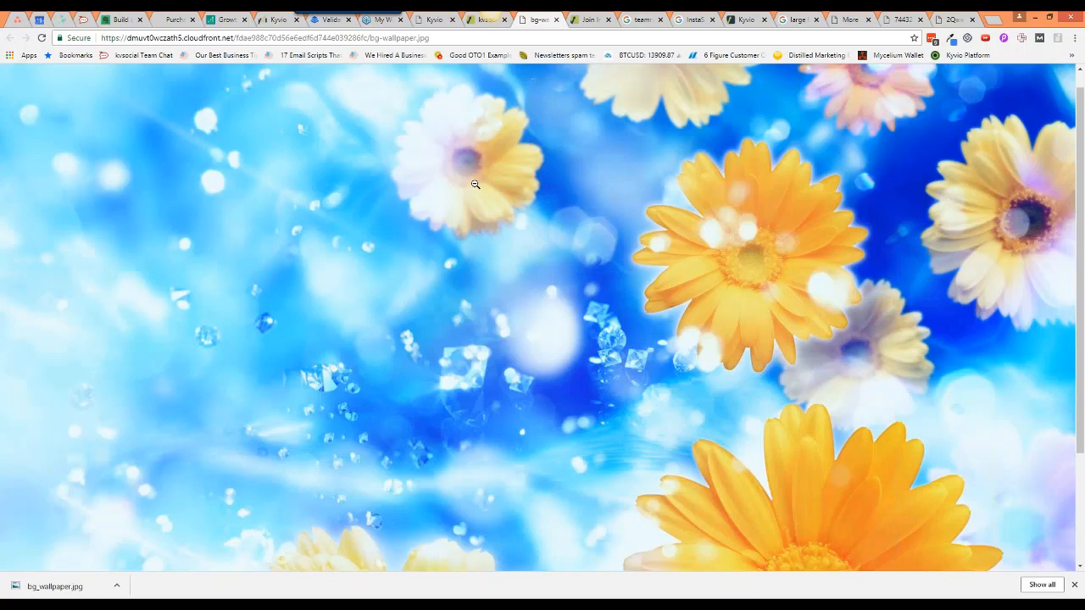
left_click(471, 20)
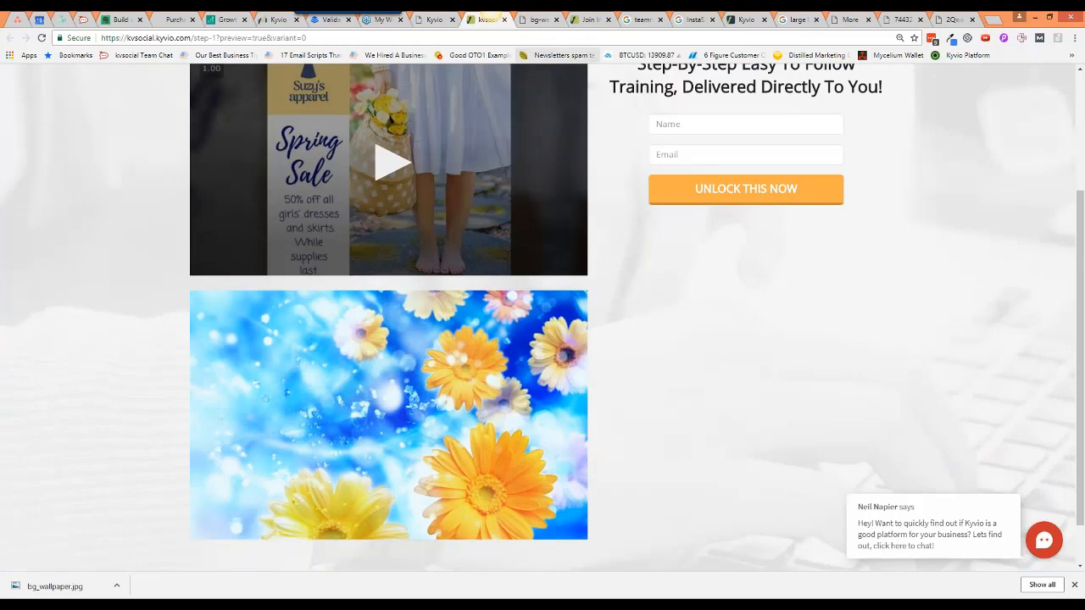
left_click(544, 20)
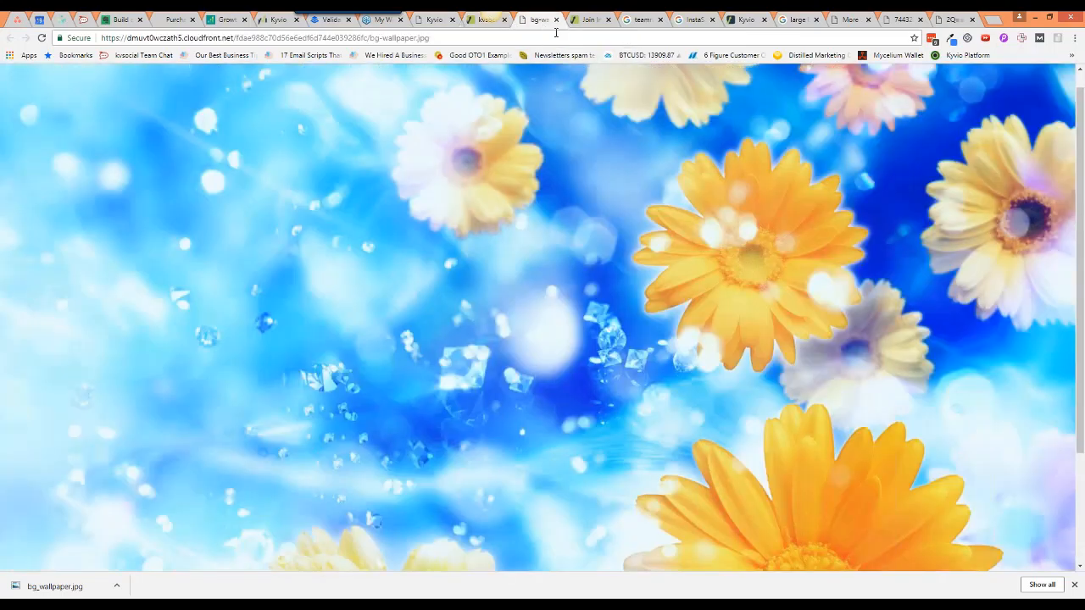
- Search Google for "resize images" in a new tab and open the Online Image Resizer result from resizeimage.net
left_click(990, 21)
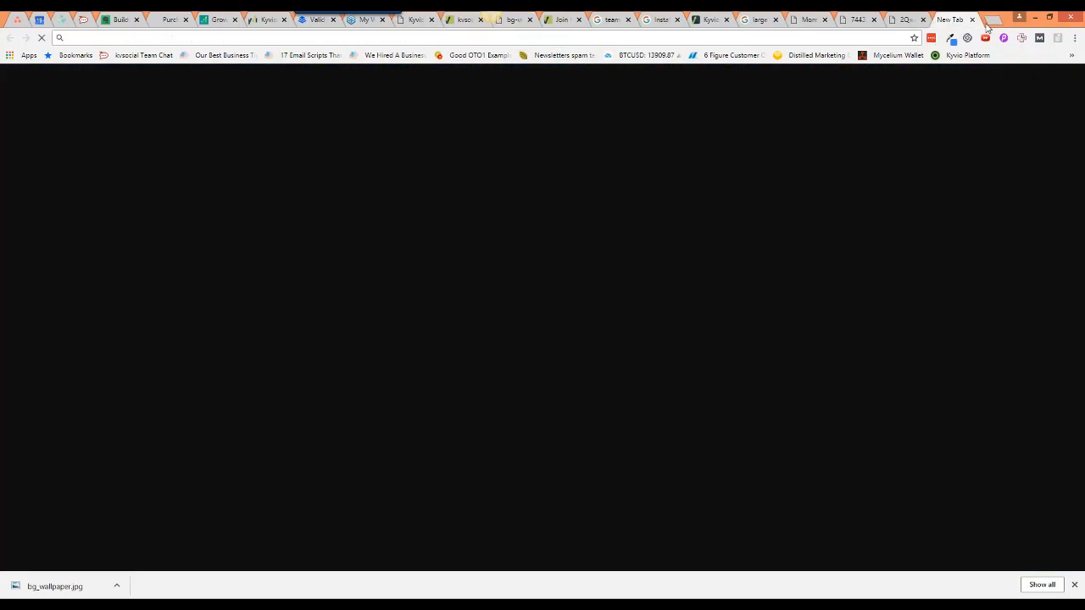
type("res")
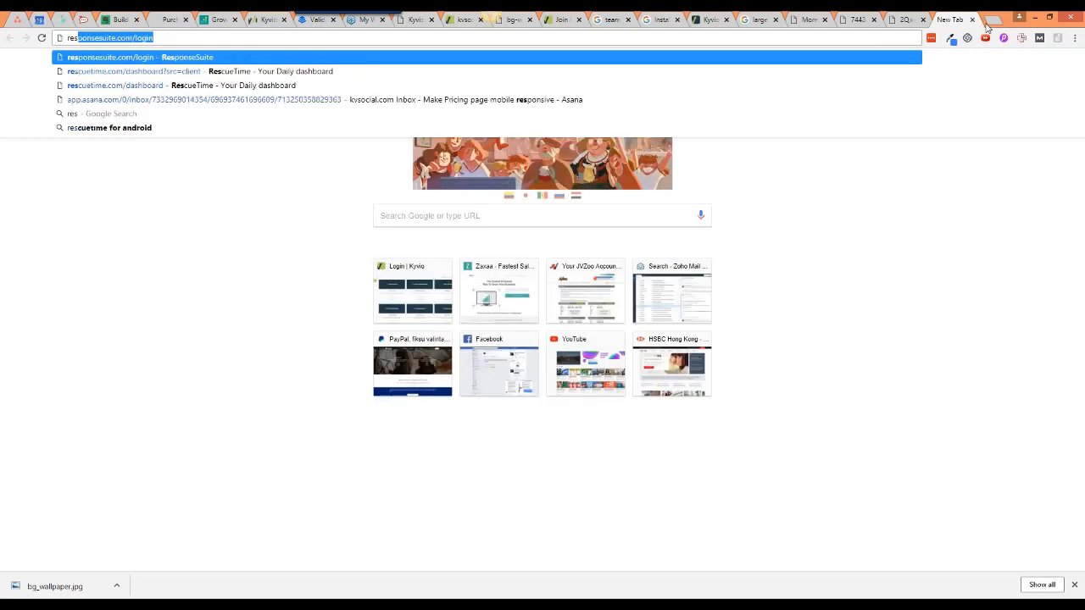
type("ize images")
key("Return")
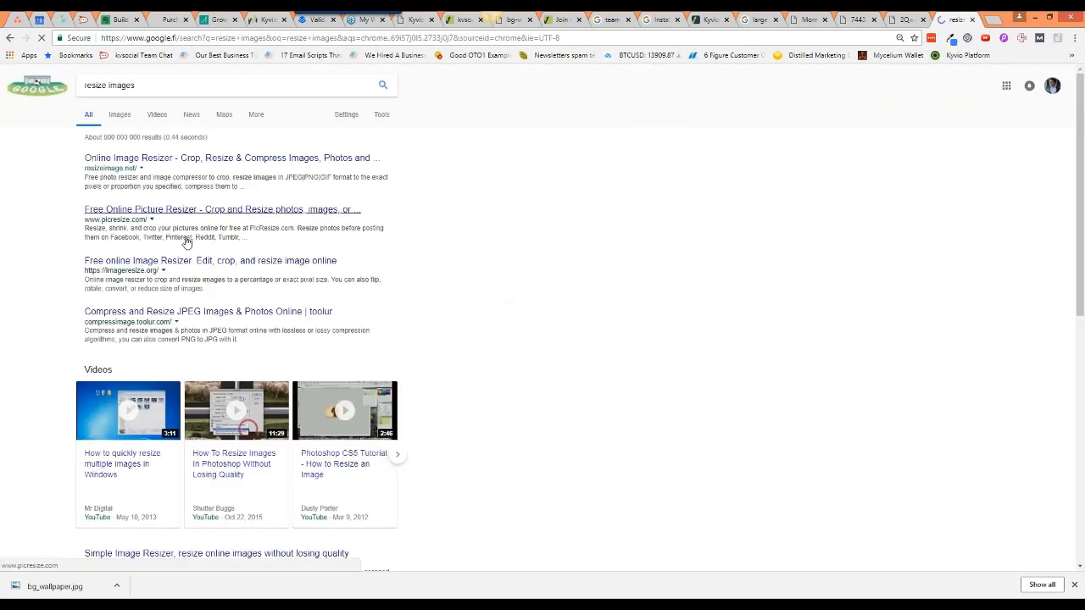
scroll(190, 286, "down", 3)
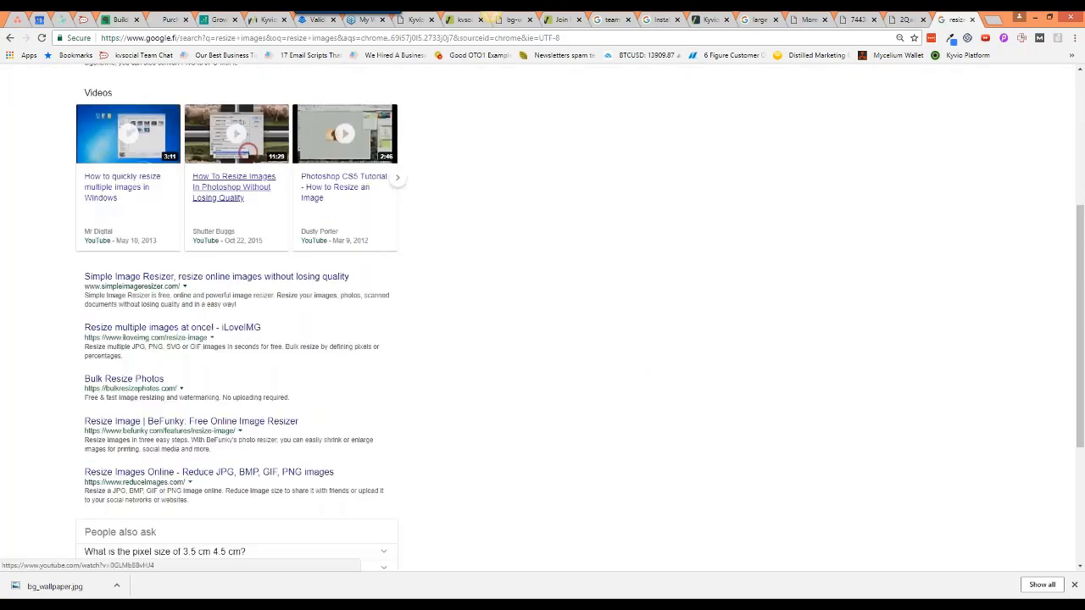
scroll(192, 290, "down", 1)
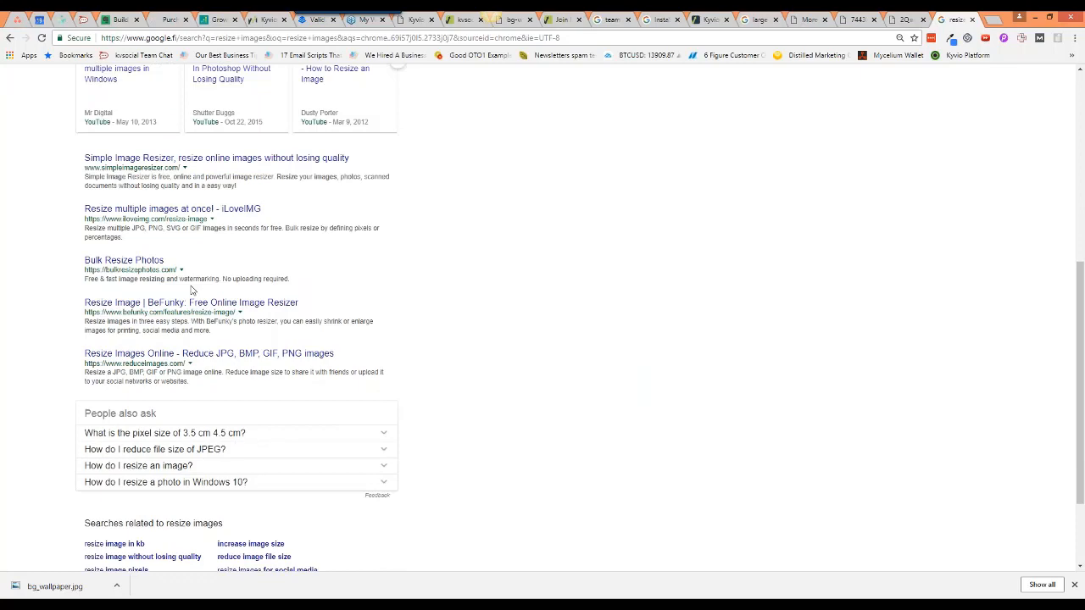
scroll(191, 289, "up", 5)
left_click(201, 159)
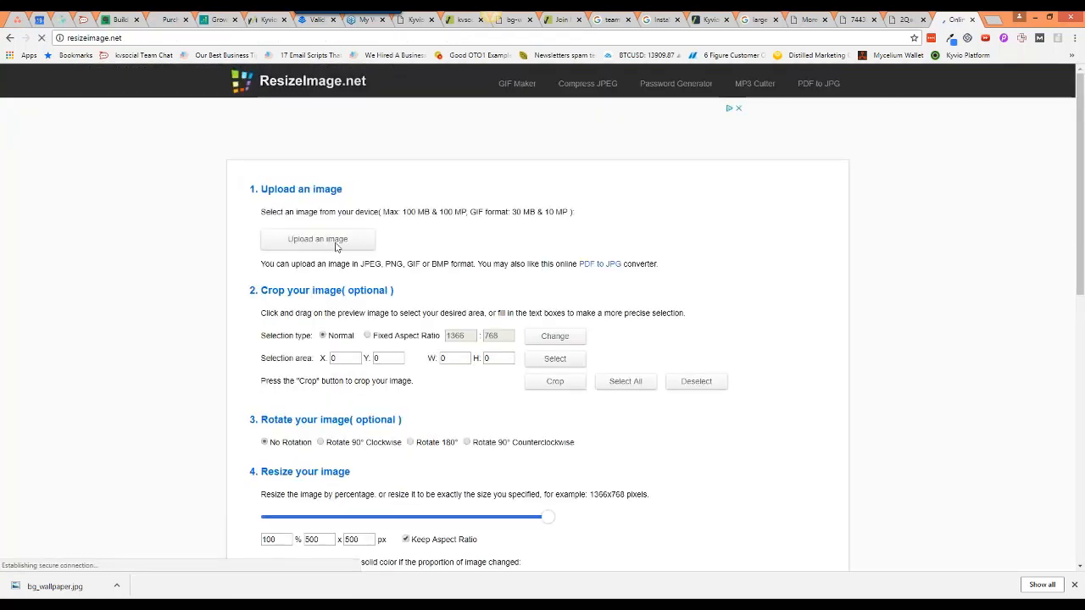
- Upload bg_wallpaper.jpg from the Downloads folder to ResizeImage.net
left_click(337, 242)
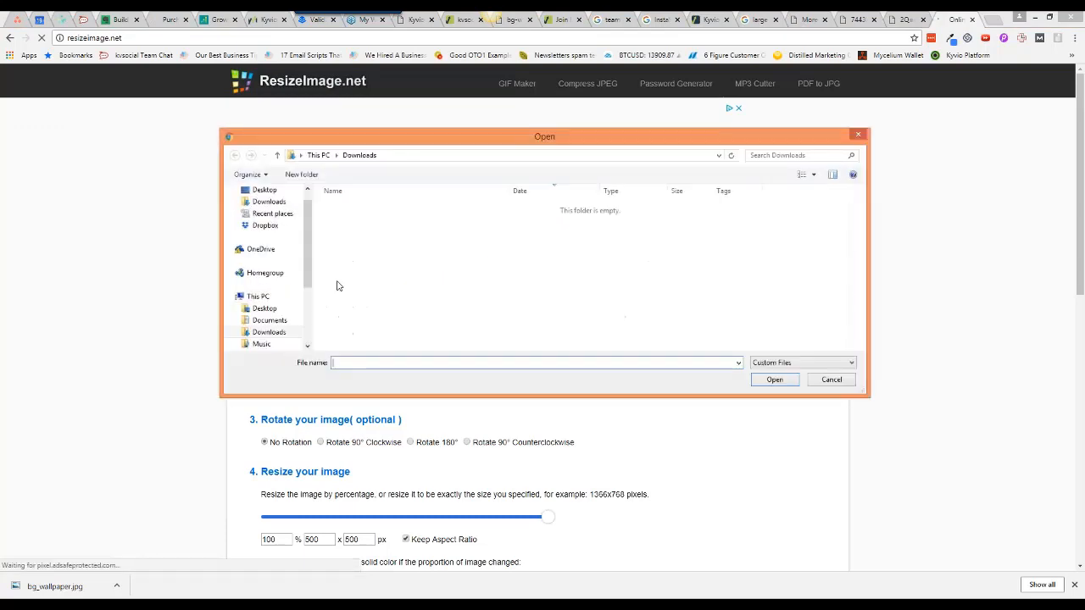
type("n")
key("BackSpace")
type("bg")
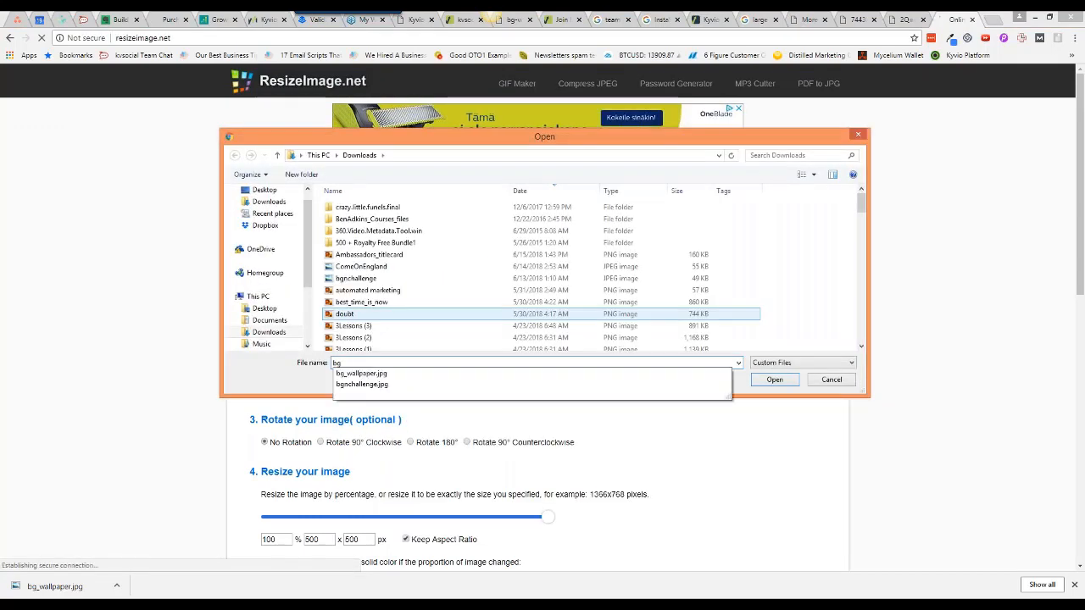
key("Down")
key("Return")
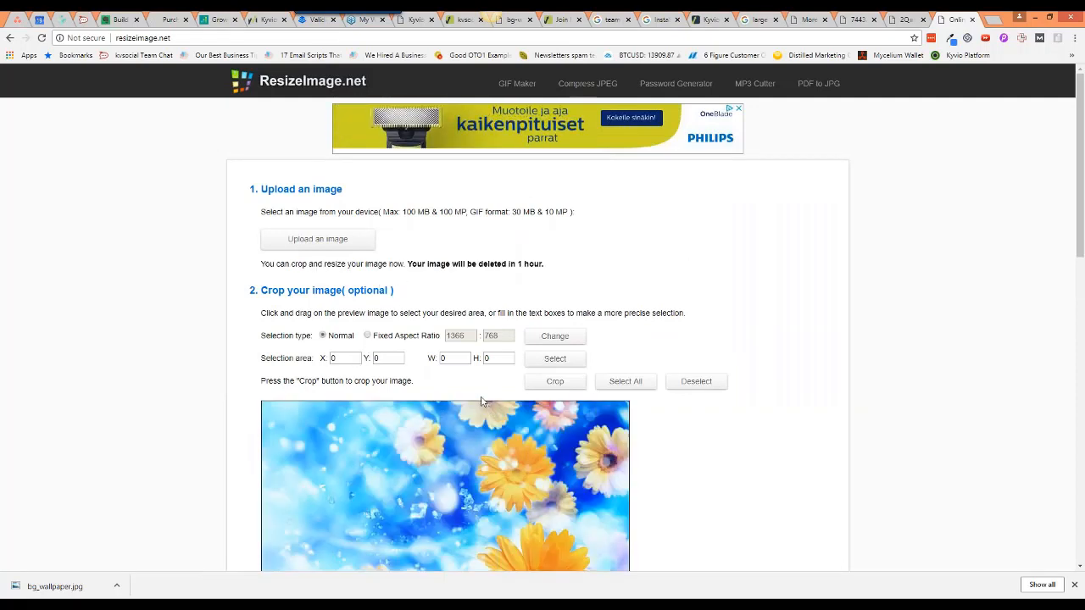
- Resize the uploaded wallpaper to 50% (960 x 600 px) as a JPG and examine the new image's file size
scroll(480, 401, "down", 2)
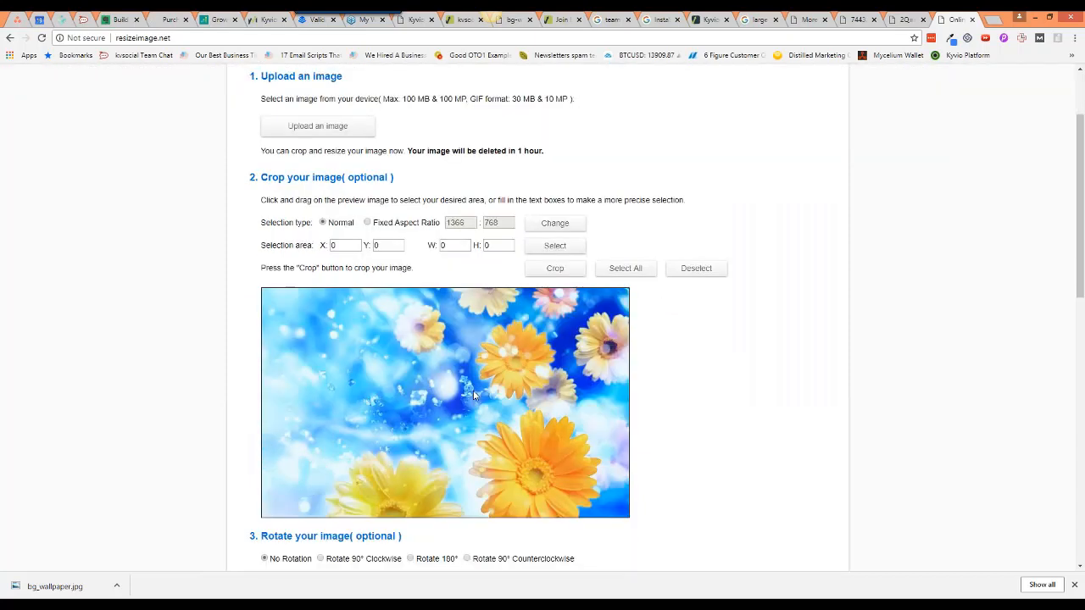
scroll(475, 396, "down", 4)
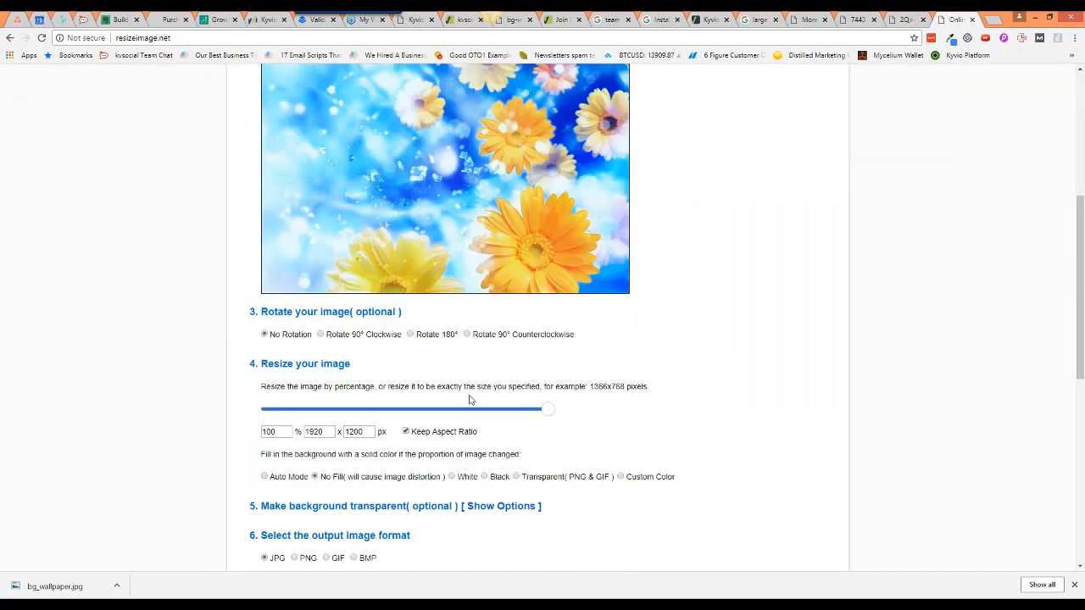
double_click(266, 430)
type("50")
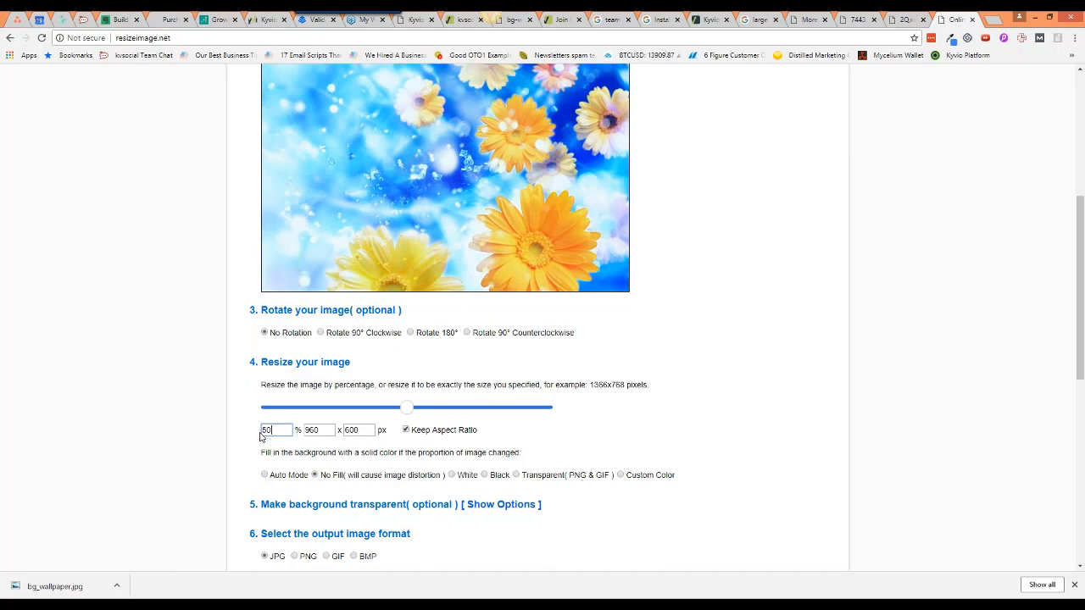
double_click(307, 431)
scroll(404, 442, "down", 1)
scroll(331, 381, "down", 4)
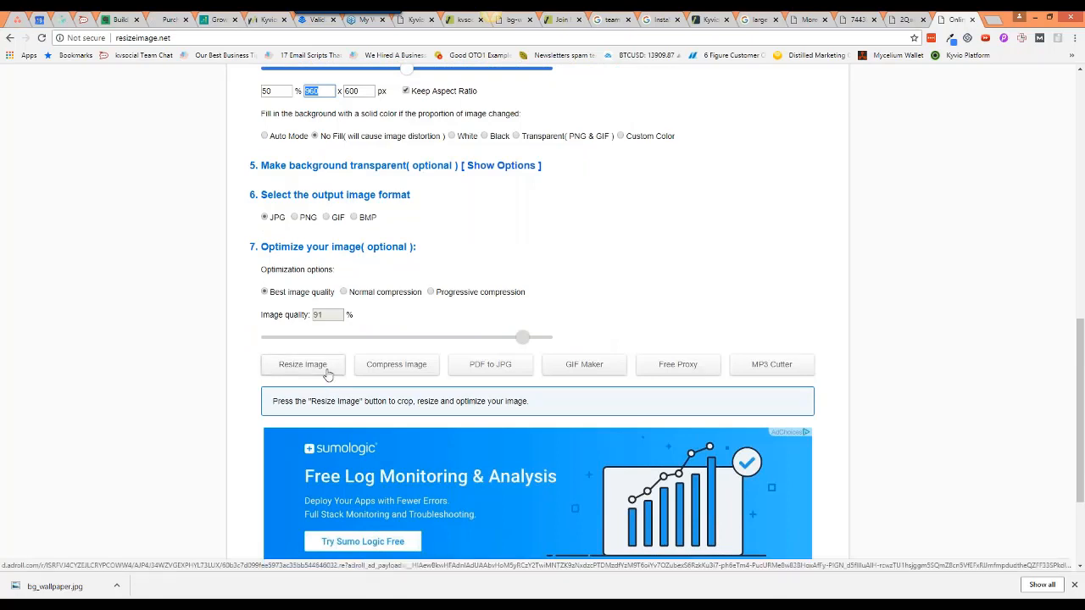
left_click(328, 370)
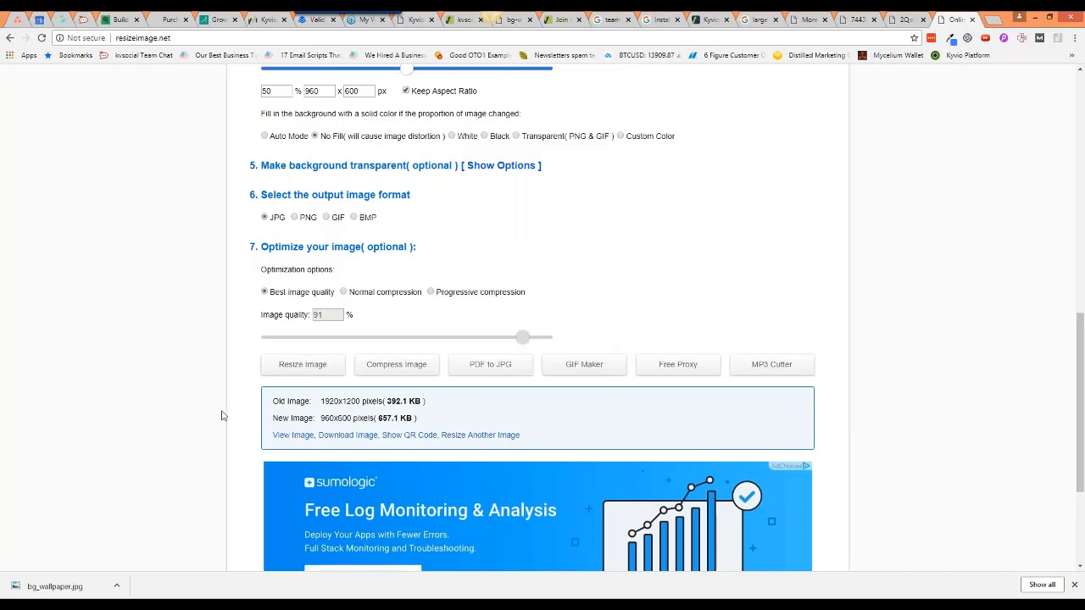
triple_click(395, 420)
left_click(399, 420)
- Return to the Google results, change the search to "resize png images" and open the TinyPNG site
left_click(13, 40)
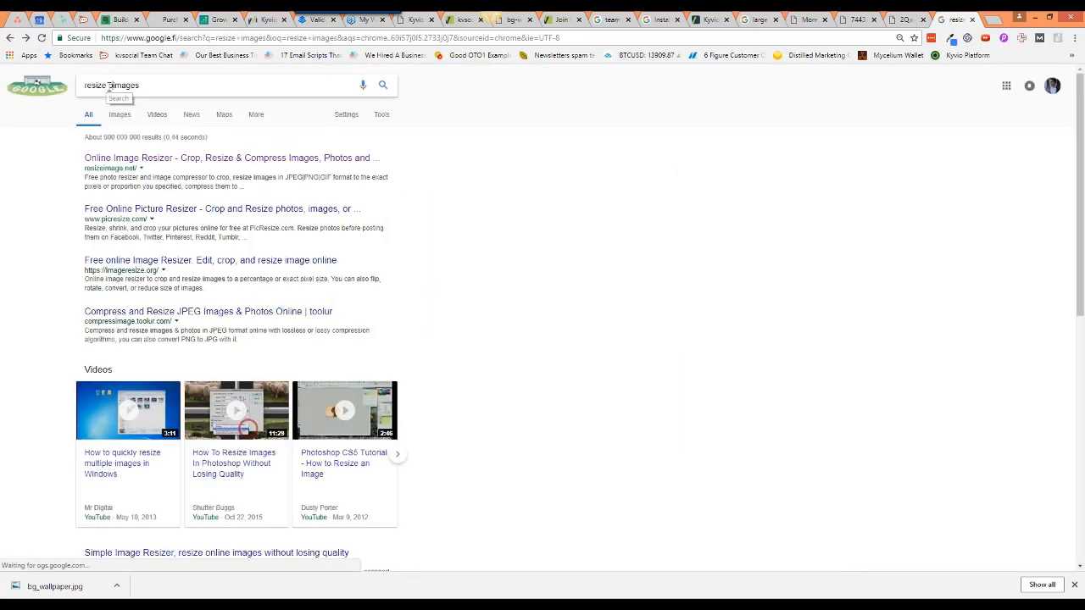
left_click(107, 86)
type("png")
key("Return")
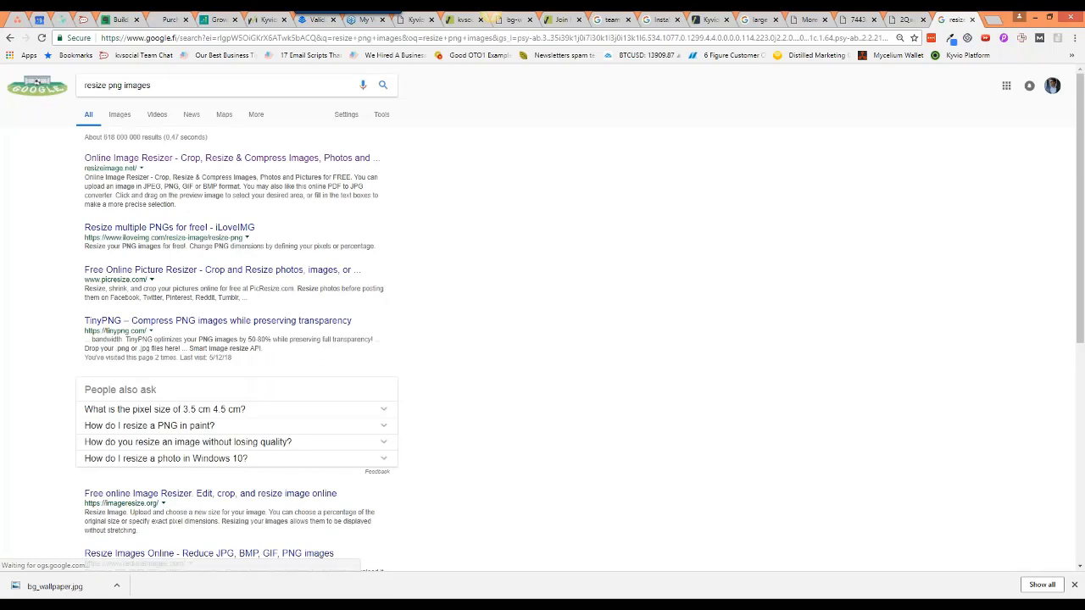
scroll(214, 280, "down", 1)
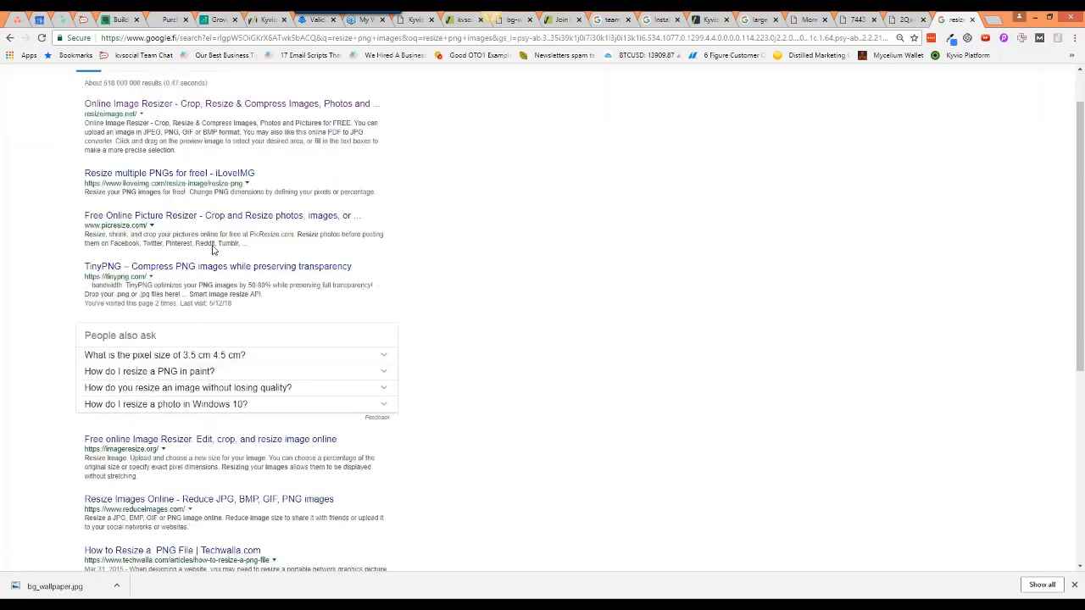
left_click(214, 265)
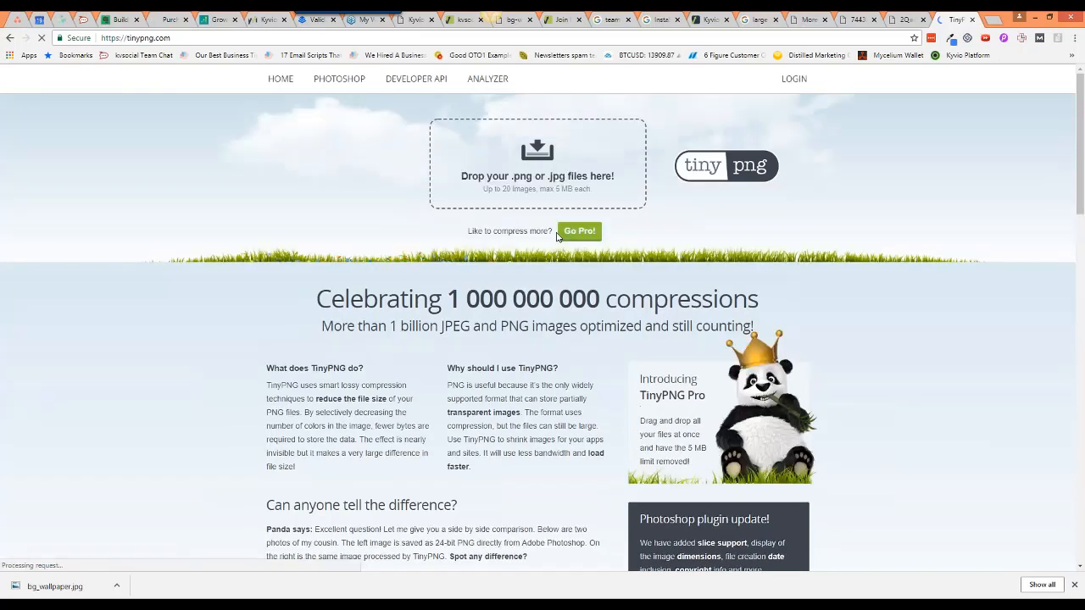
- Compress bg_wallpaper.jpg with TinyPNG and download the compressed copy
left_click(537, 165)
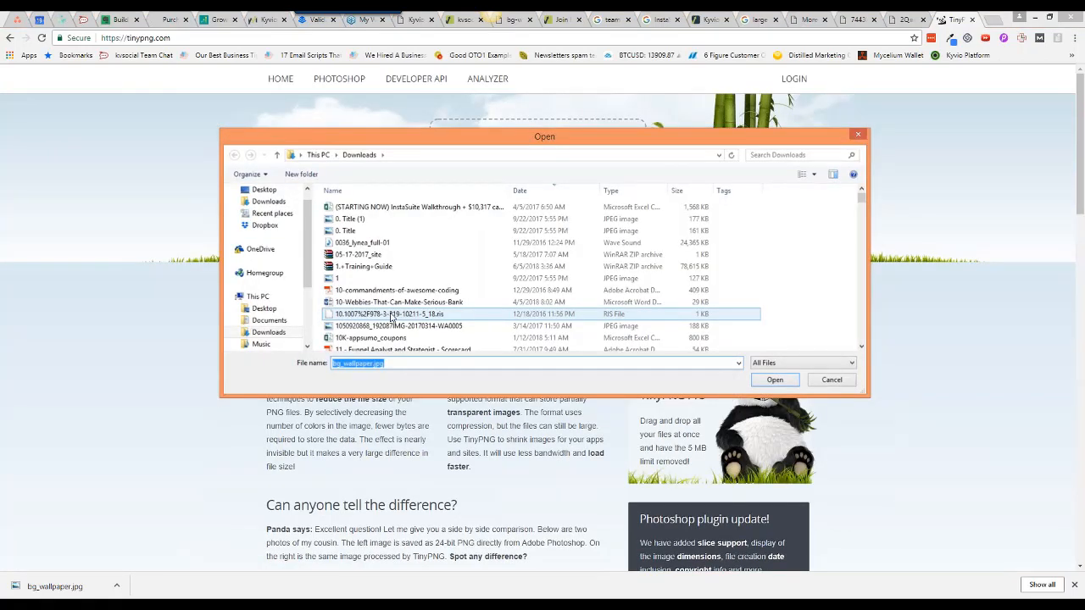
key("Return")
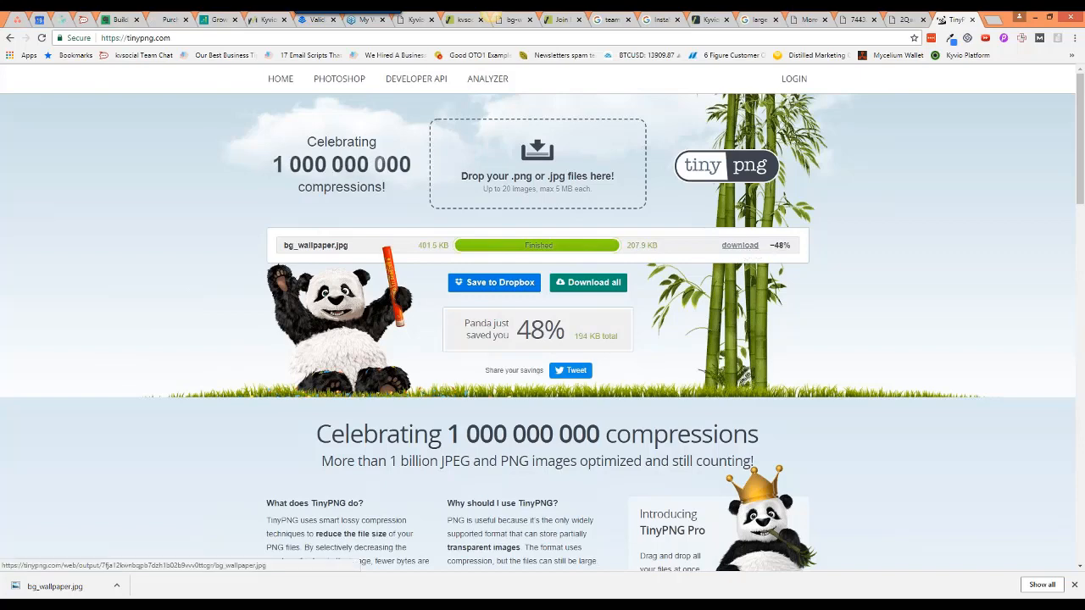
left_click(740, 245)
- Open the downloaded compressed wallpaper in Windows Photo Viewer, inspect its quality maximized and close the viewer
left_click(59, 585)
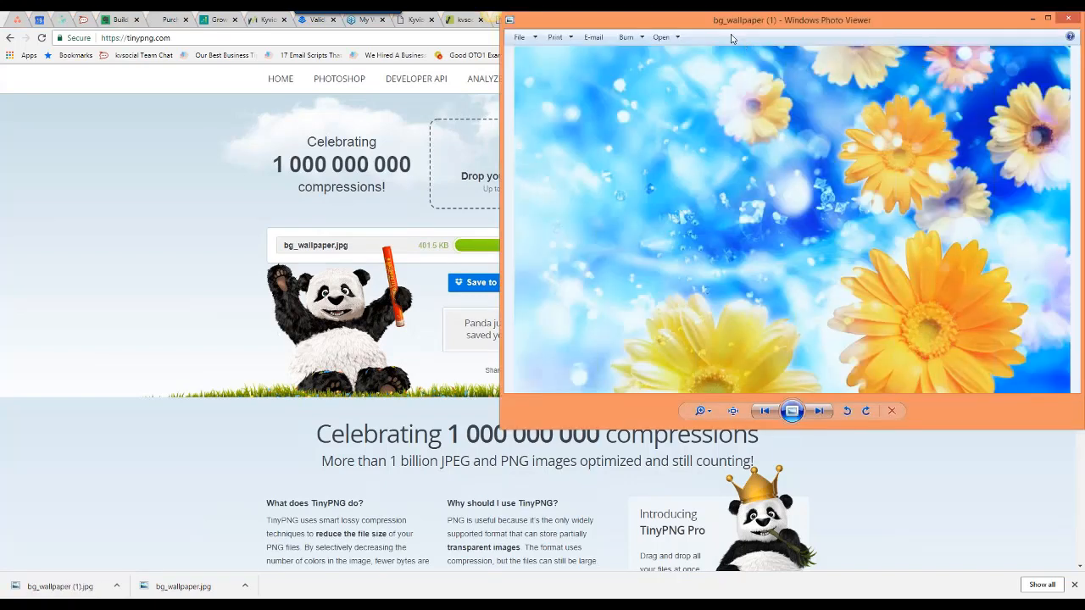
left_click_drag(723, 26, 576, 56)
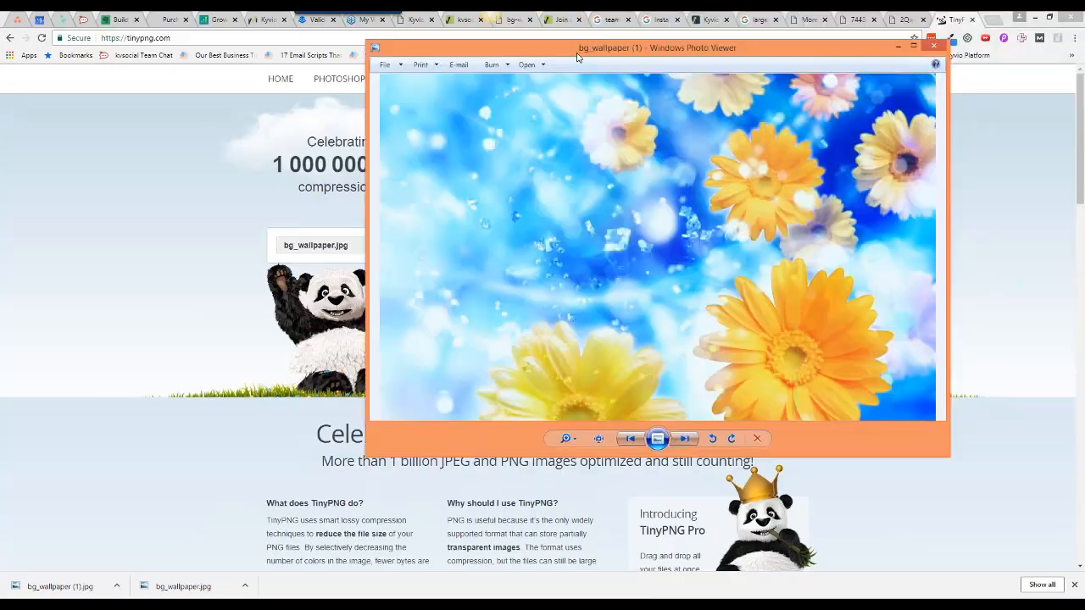
double_click(576, 52)
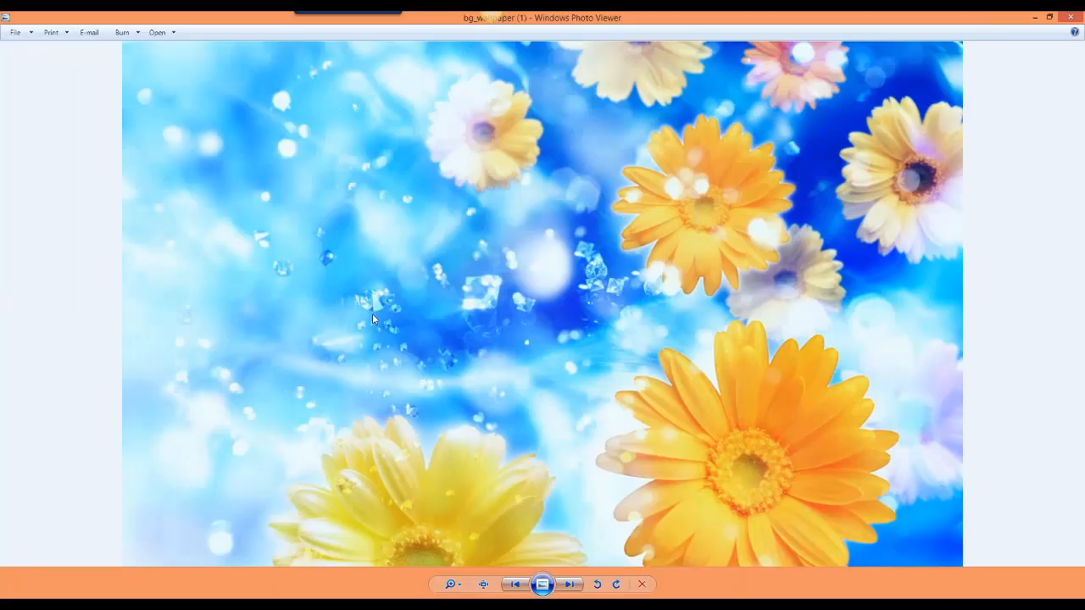
key("alt+F4")
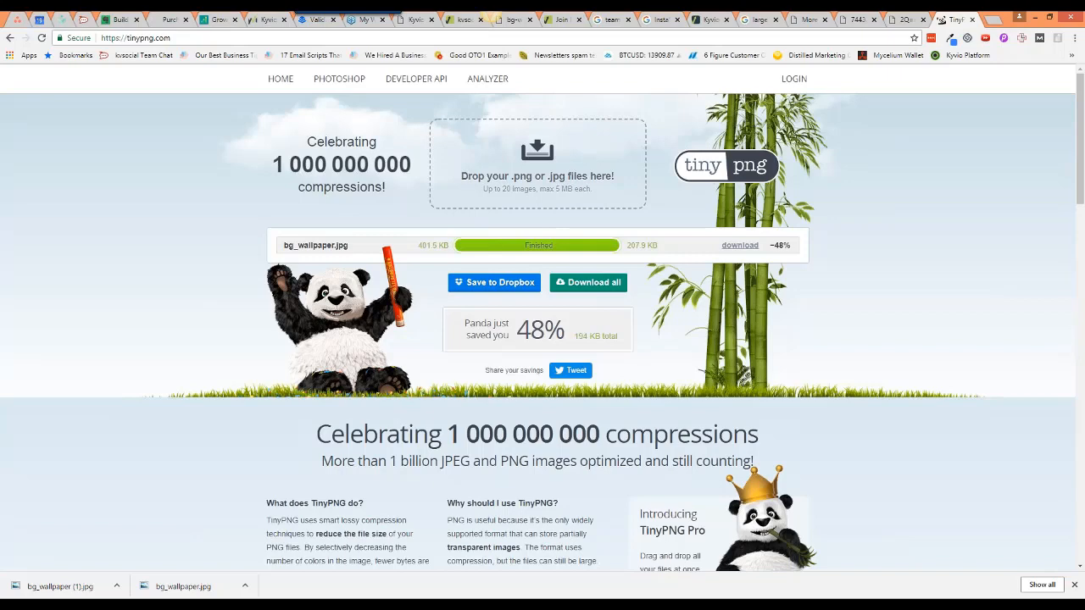
- Upload the already compressed bg_wallpaper (1).jpg from Downloads to TinyPNG for a second compression
left_click(537, 193)
type("bg")
key("Down")
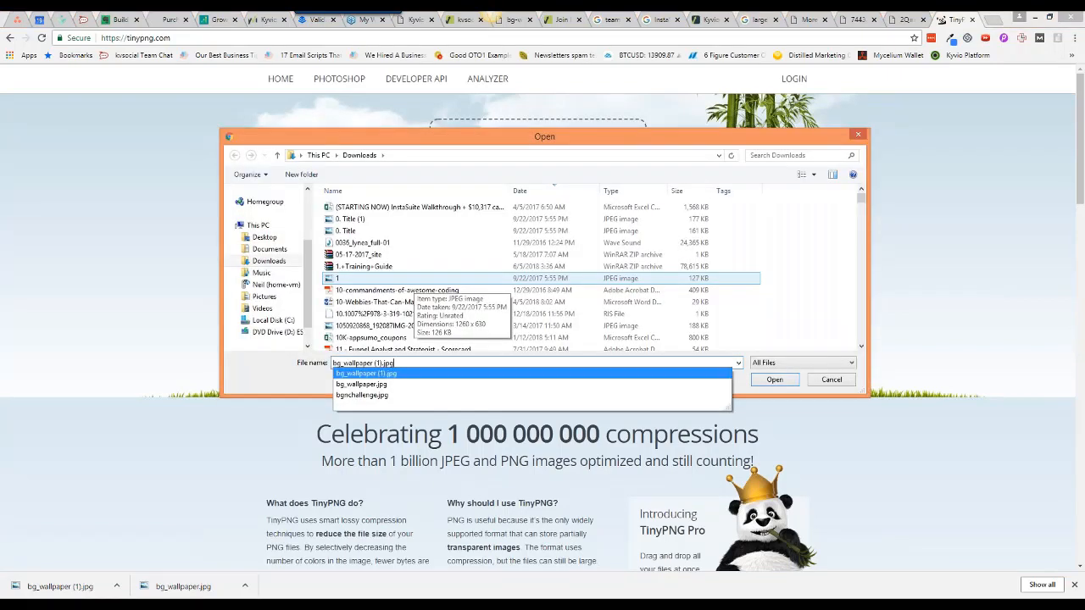
key("Return")
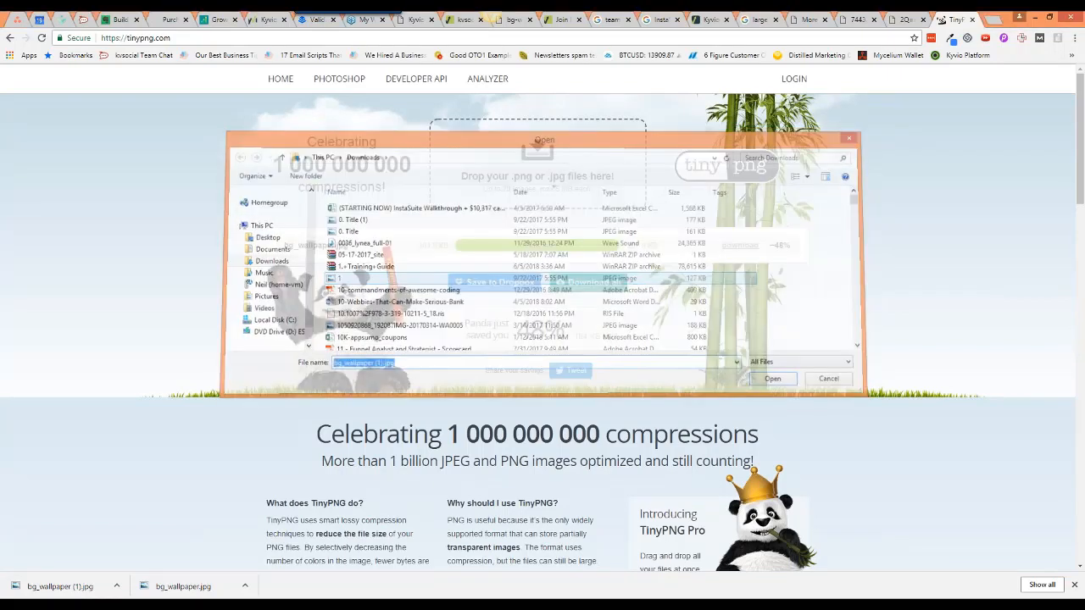
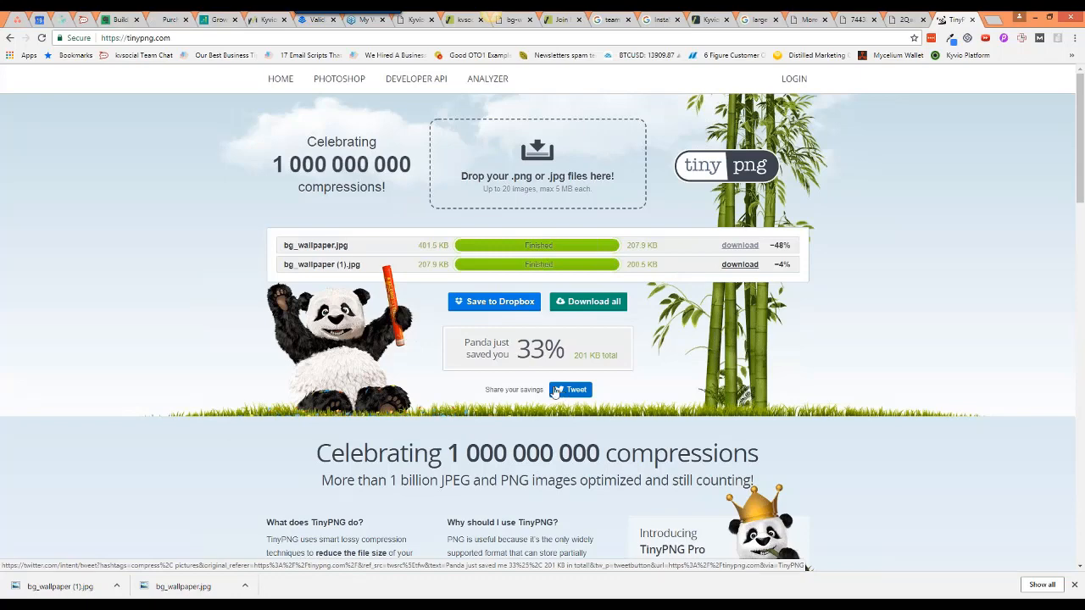
- Download the recompressed wallpaper from TinyPNG and set bg-wallpaper-1-1.jpg from the Media Manager as the image on the Kyvio page
left_click(740, 265)
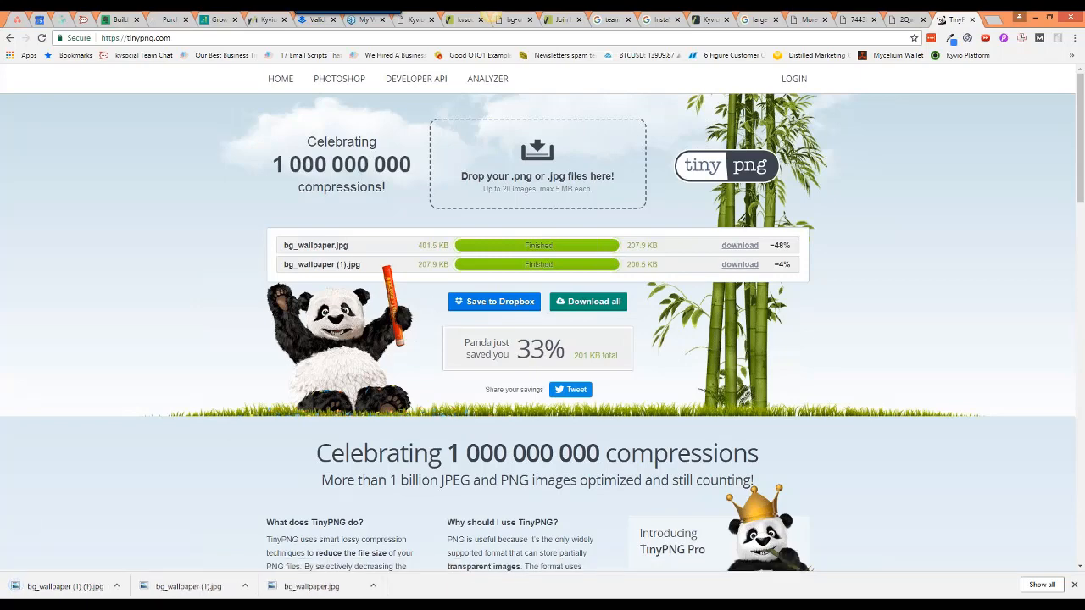
left_click(412, 22)
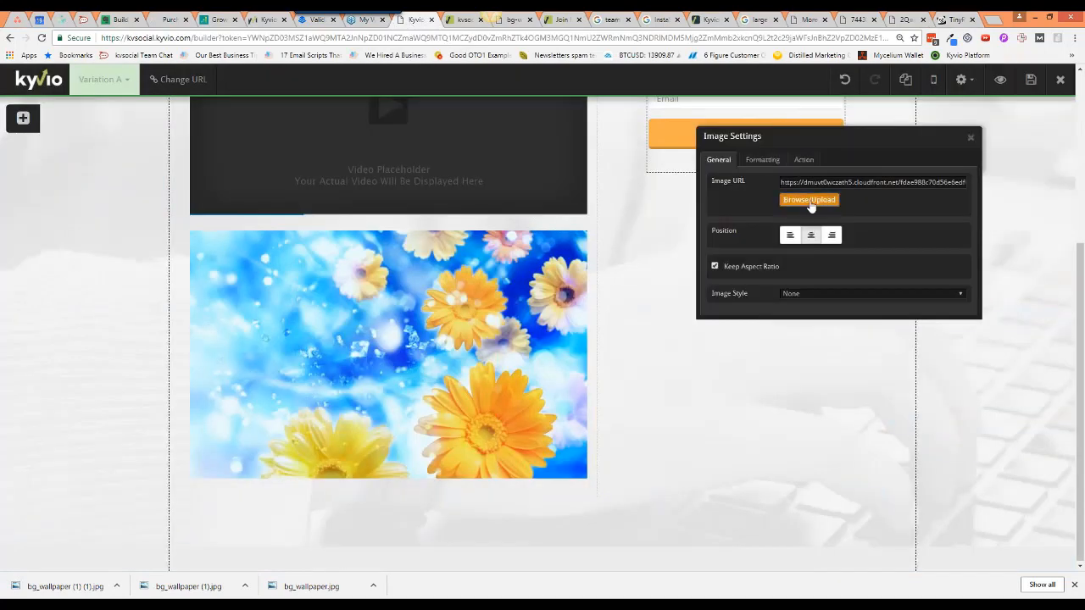
left_click(809, 201)
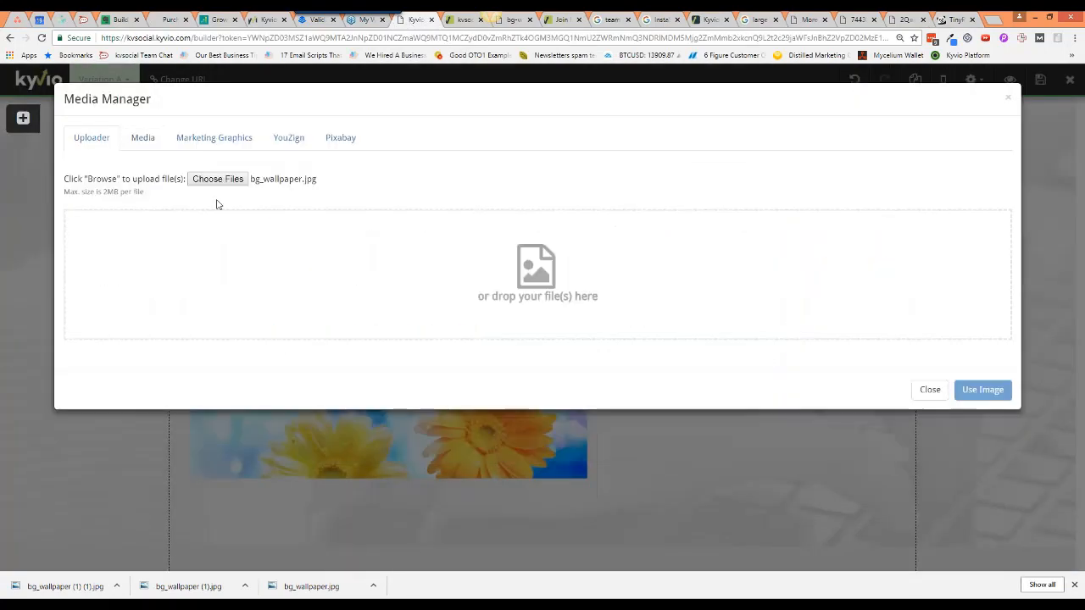
left_click(204, 185)
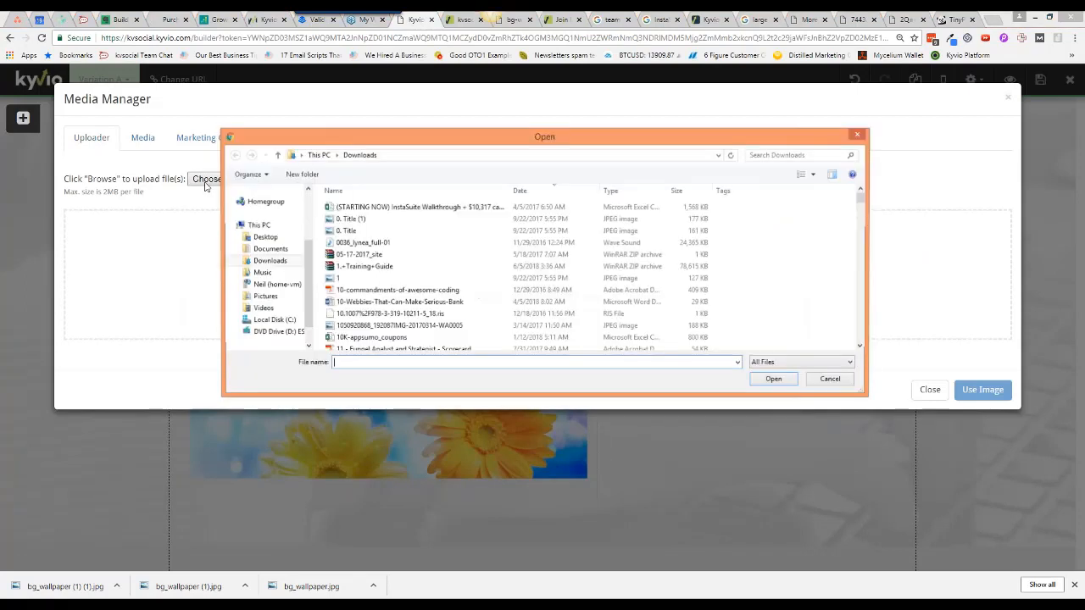
type("bg")
key("Down")
key("Return")
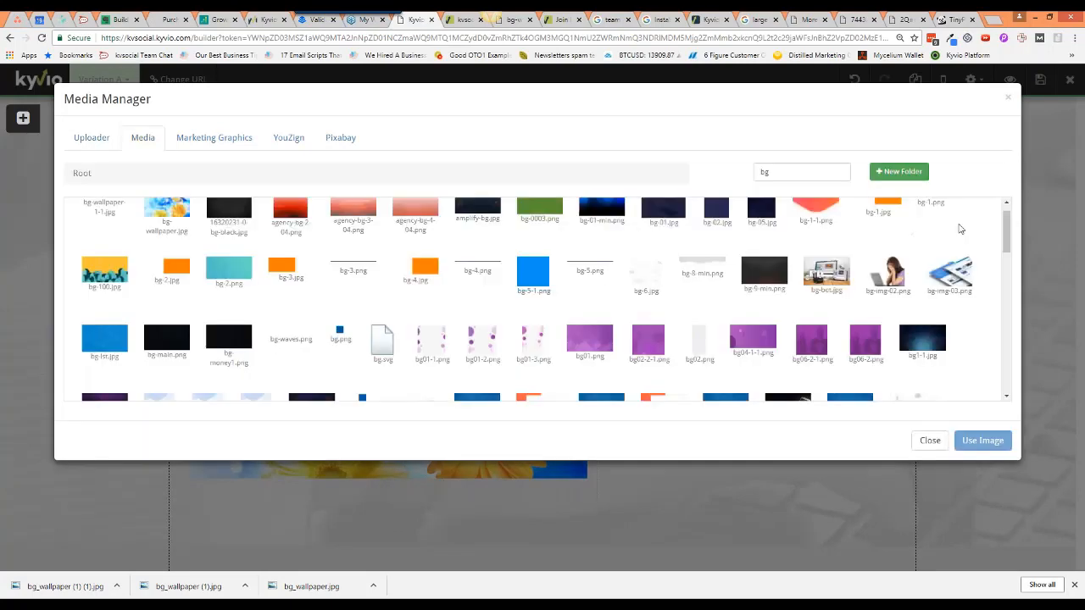
left_click(92, 219)
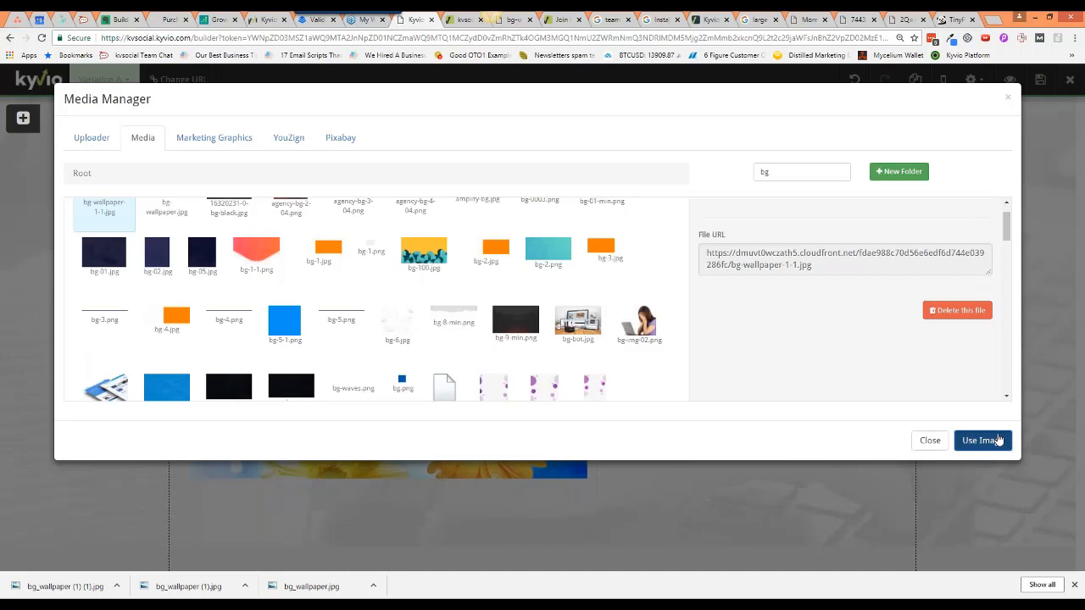
left_click(981, 440)
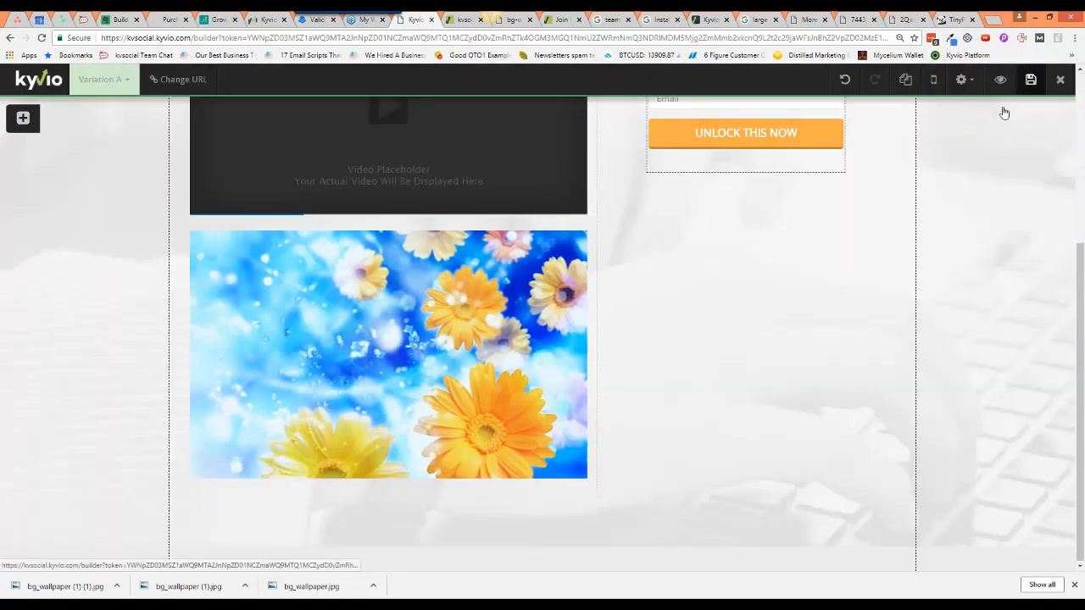
- Preview the Kyvio page and open its flower image in a separate tab
left_click(1000, 80)
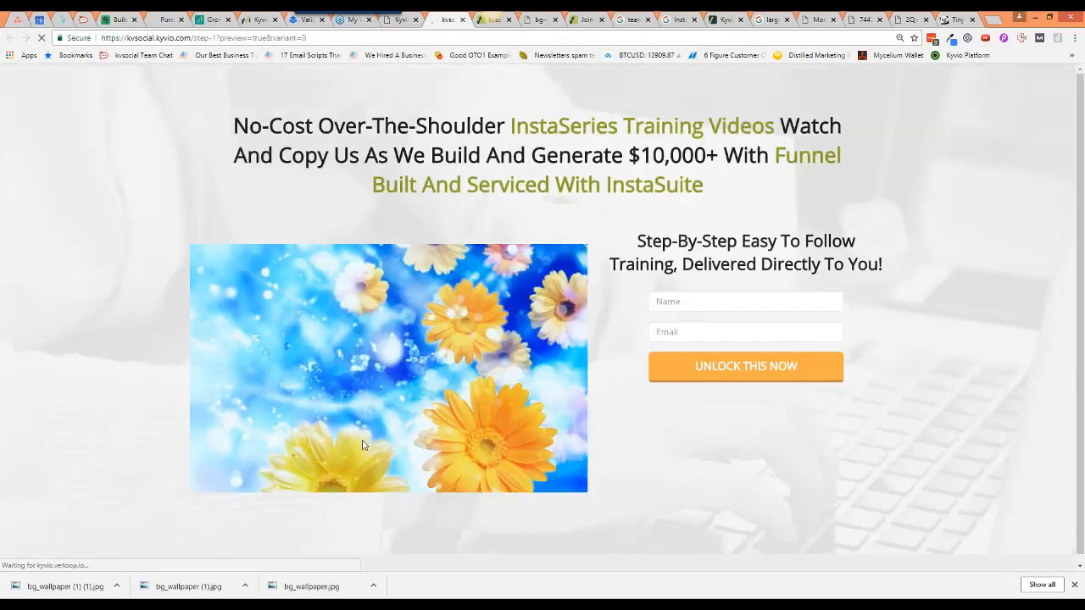
right_click(359, 342)
left_click(377, 349)
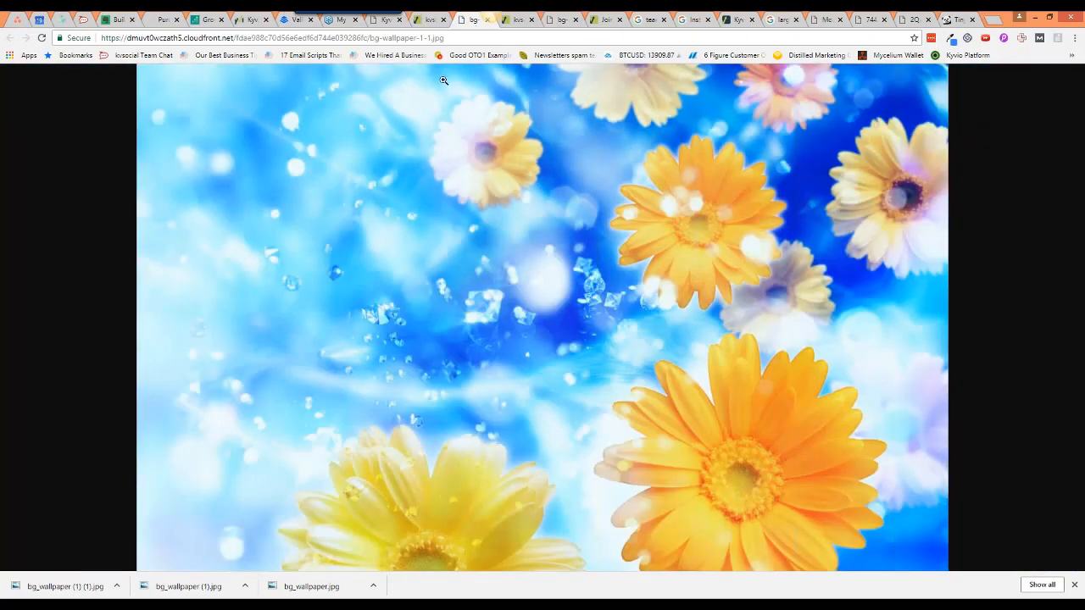
- Review the TinyPNG compression results again and close the browser tab holding the small red background image
left_click(946, 20)
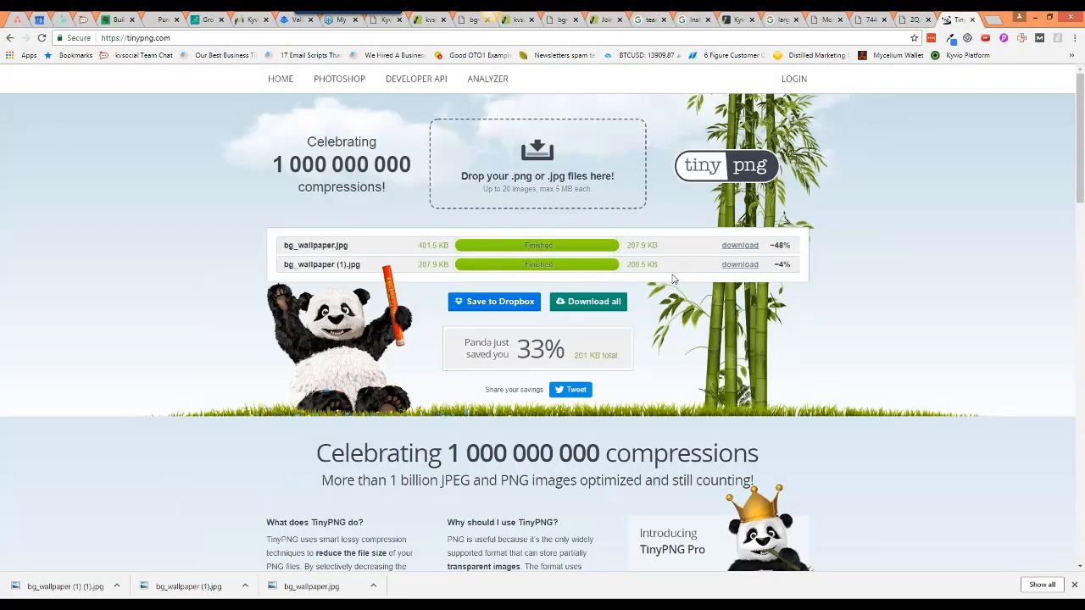
scroll(673, 279, "down", 1)
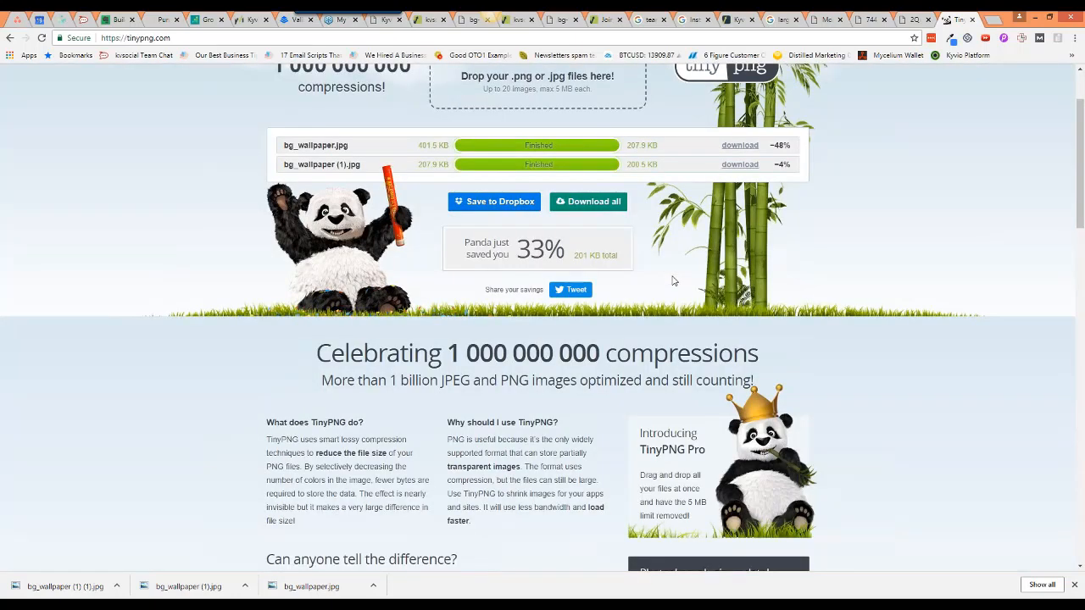
scroll(673, 279, "up", 1)
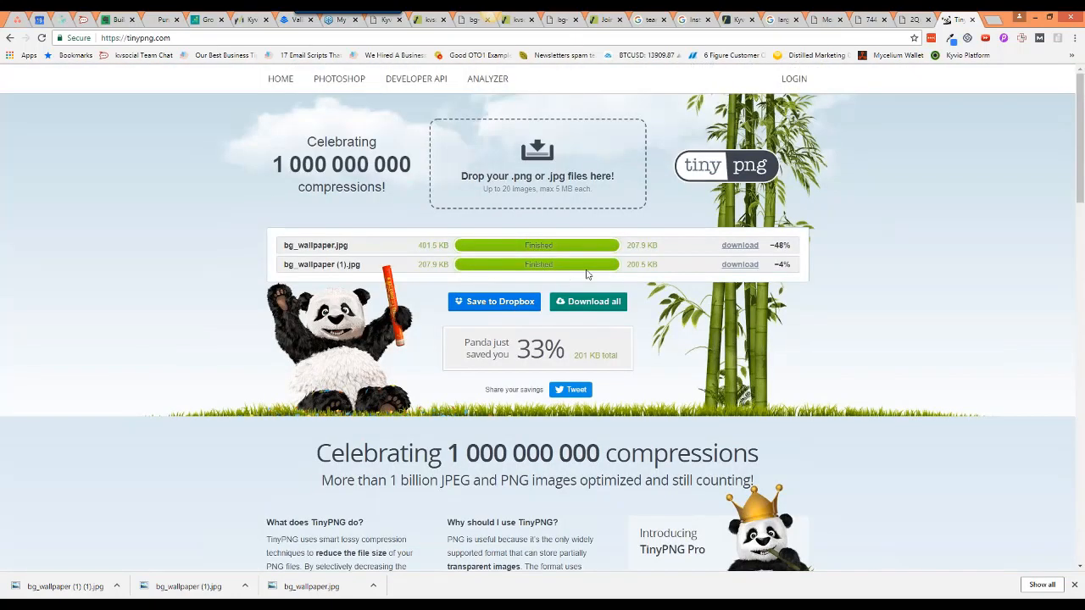
left_click(904, 22)
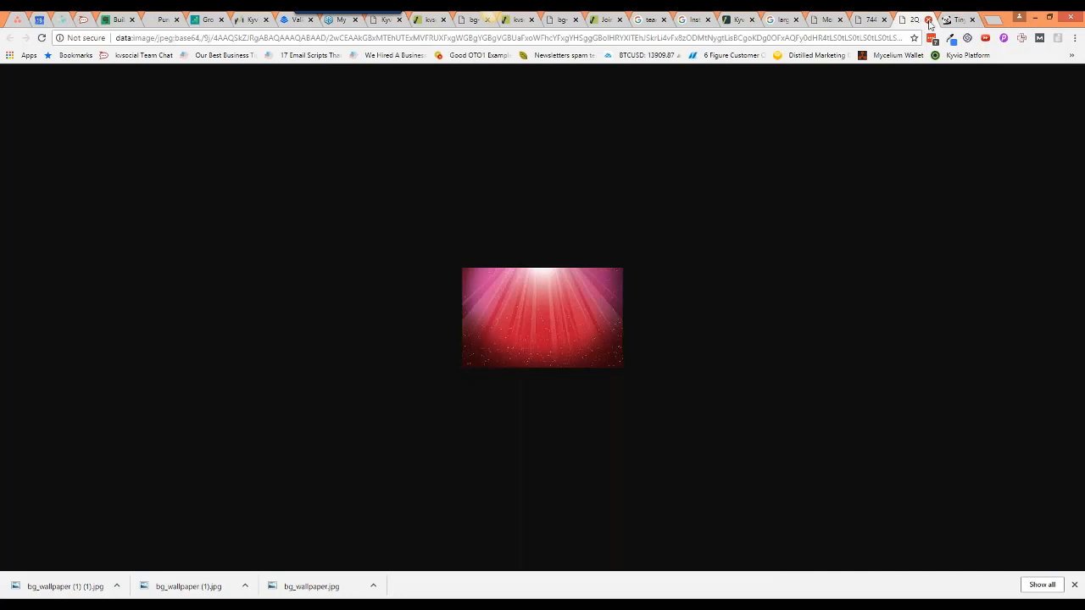
left_click(928, 20)
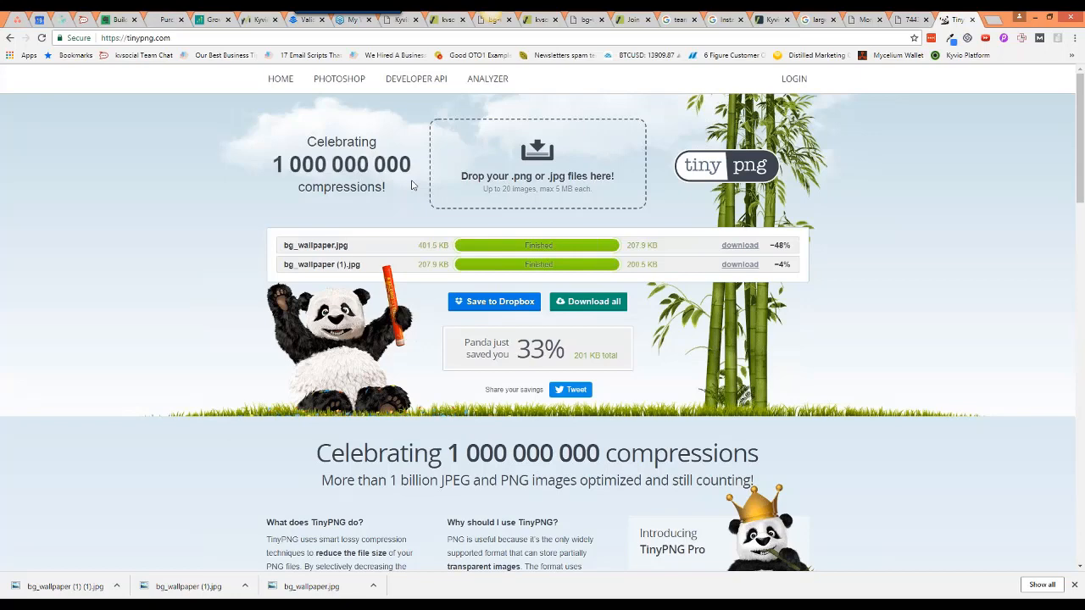
- Return to the page preview and check how the video and the flower image load
left_click(455, 28)
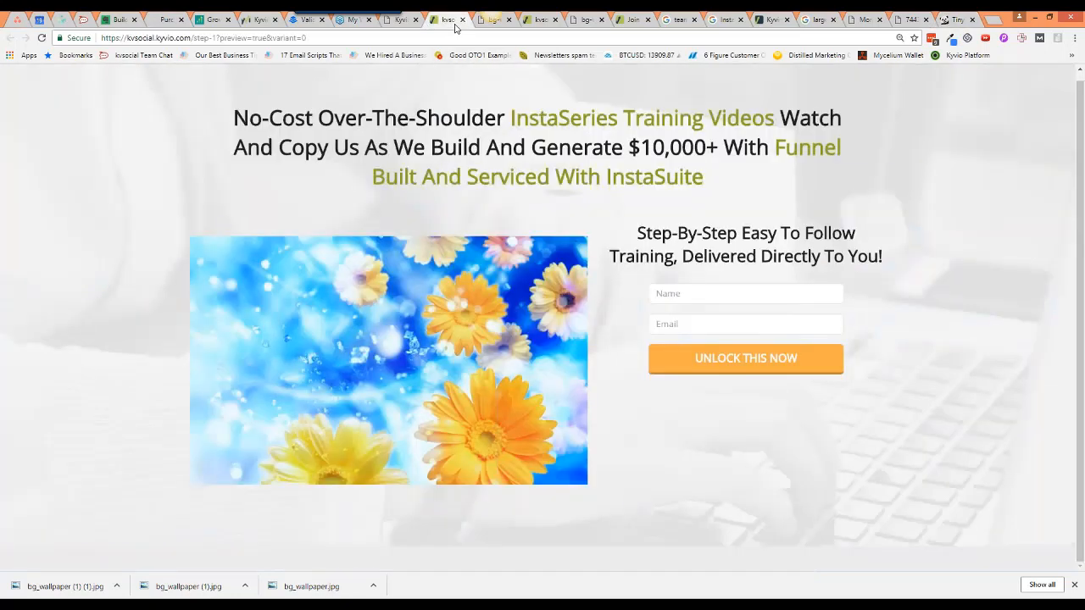
scroll(619, 453, "down", 1)
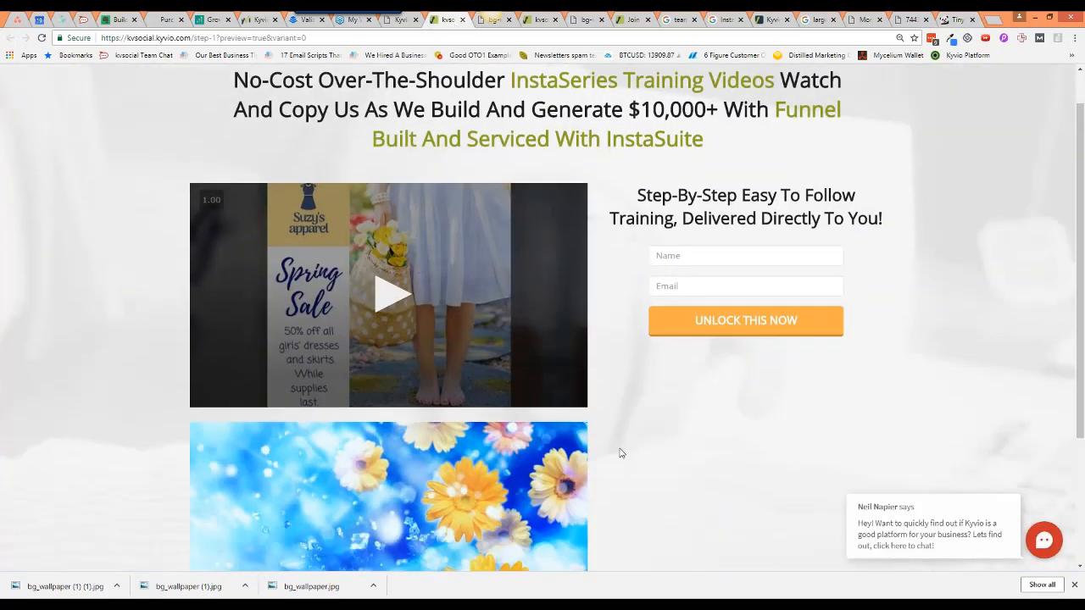
scroll(610, 459, "down", 1)
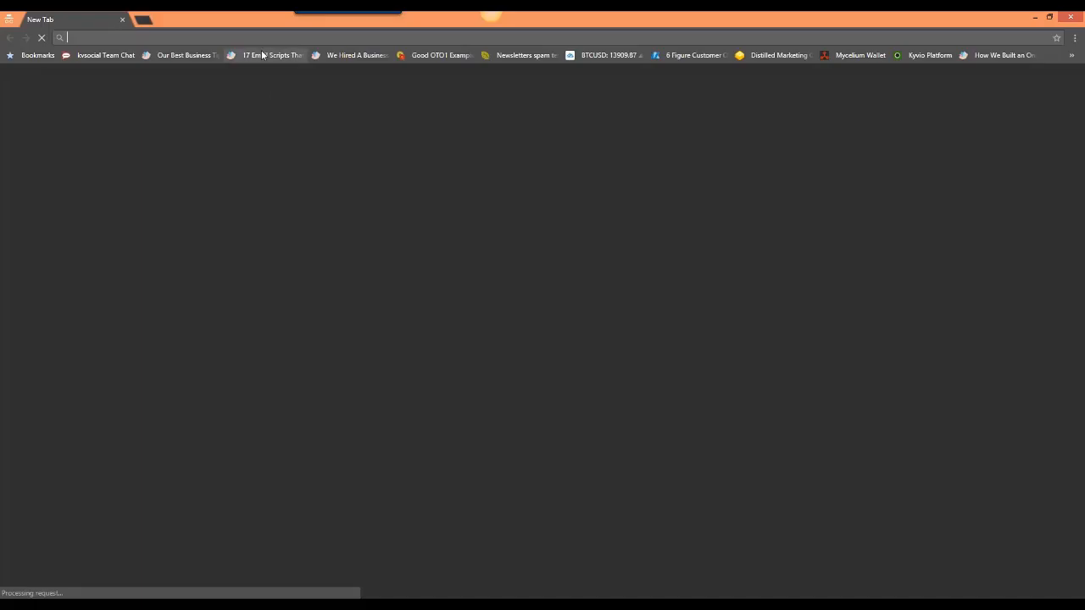
- Open support.kyvio.com in an incognito window and browse the Knowledge Base webinars to the Kyvio WorkShop Series articles
type("support.kyvio.com")
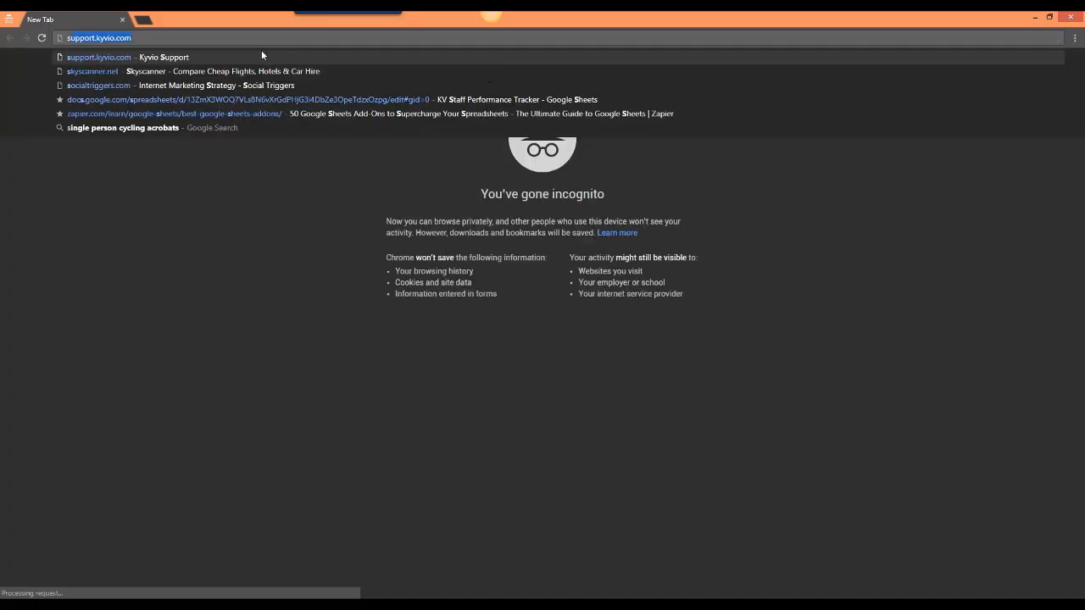
key("Return")
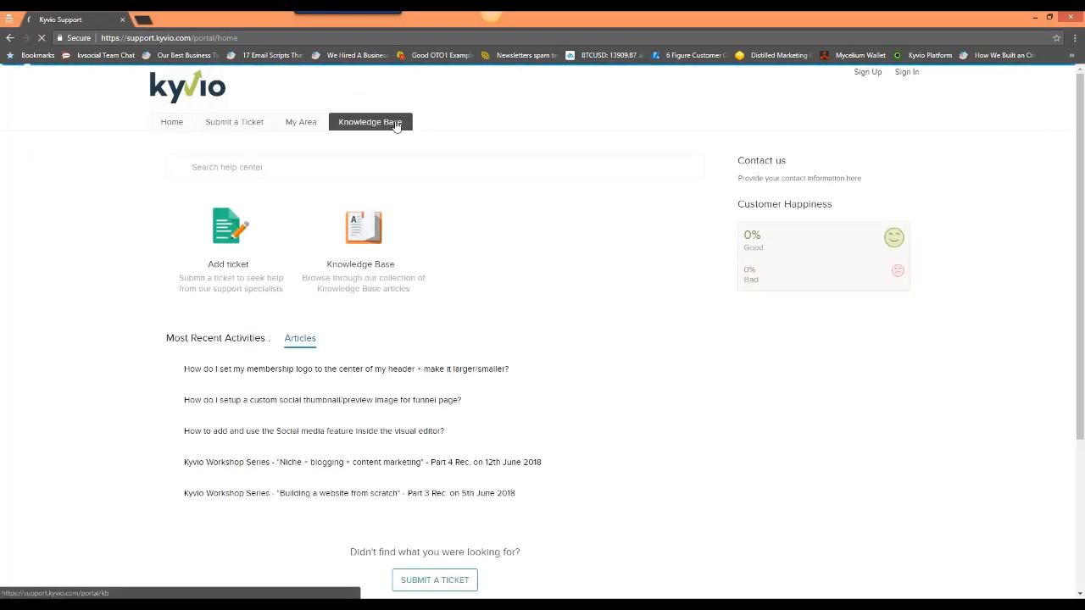
left_click(395, 124)
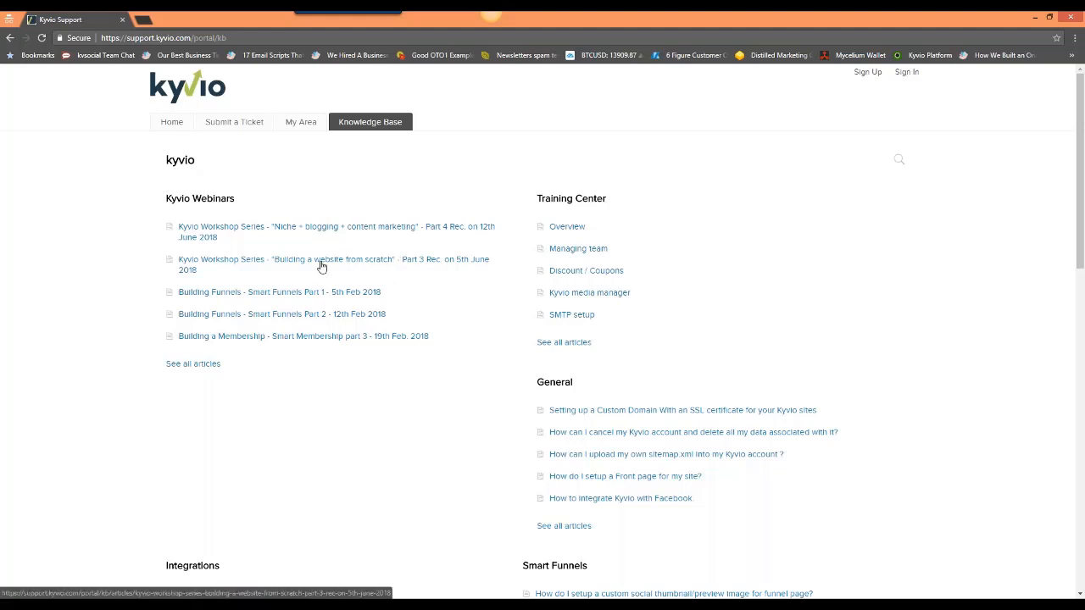
left_click(215, 202)
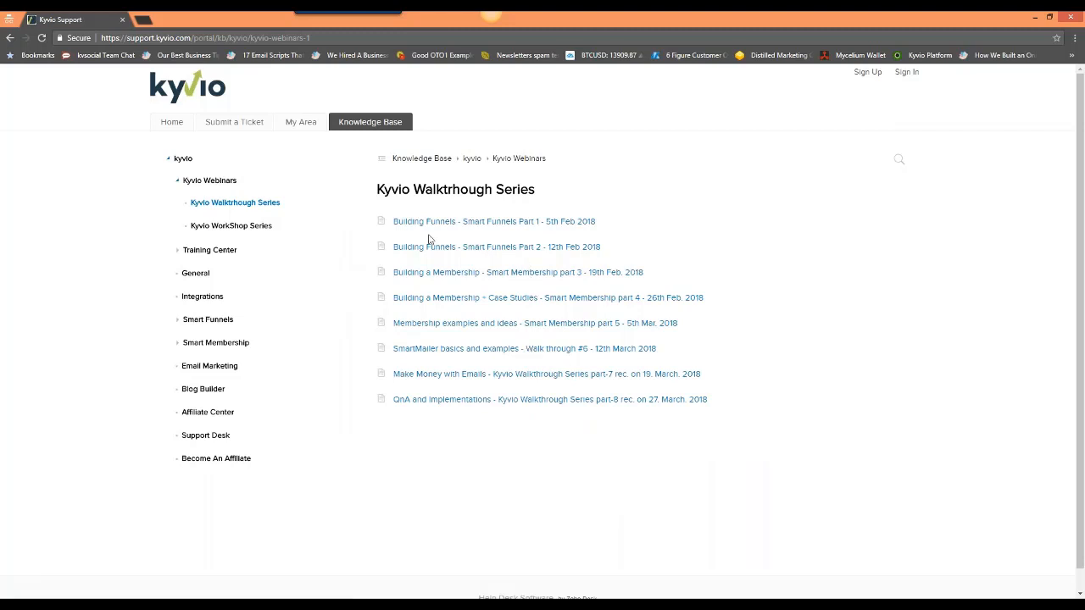
left_click(262, 227)
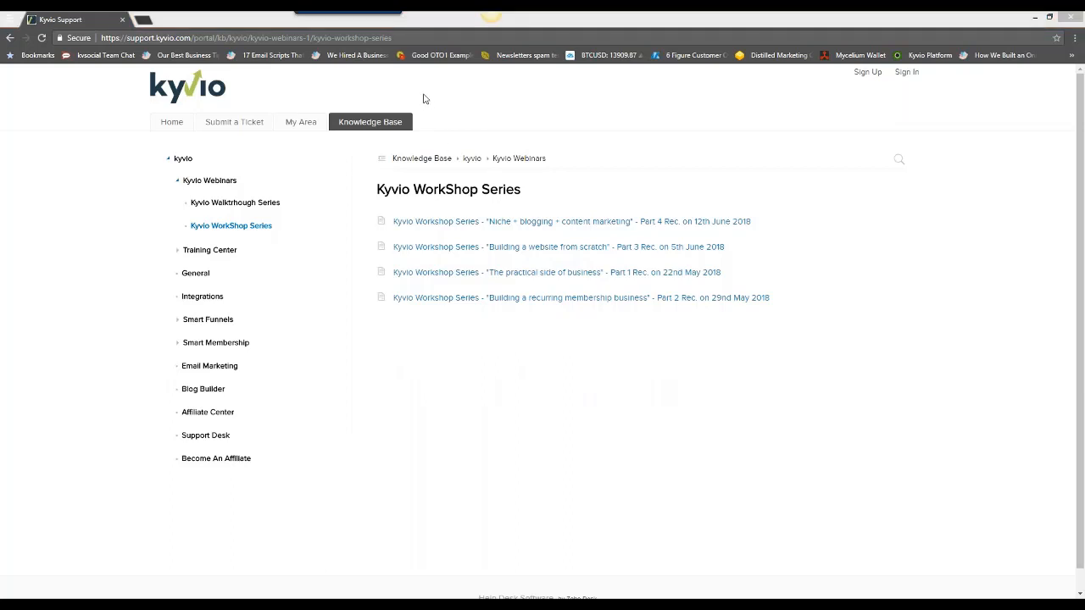
- In the SEO_notes_kyvio file, highlight the image optimization note and delete the word "Mention" from the "already faster than CF" note
left_click(210, 583)
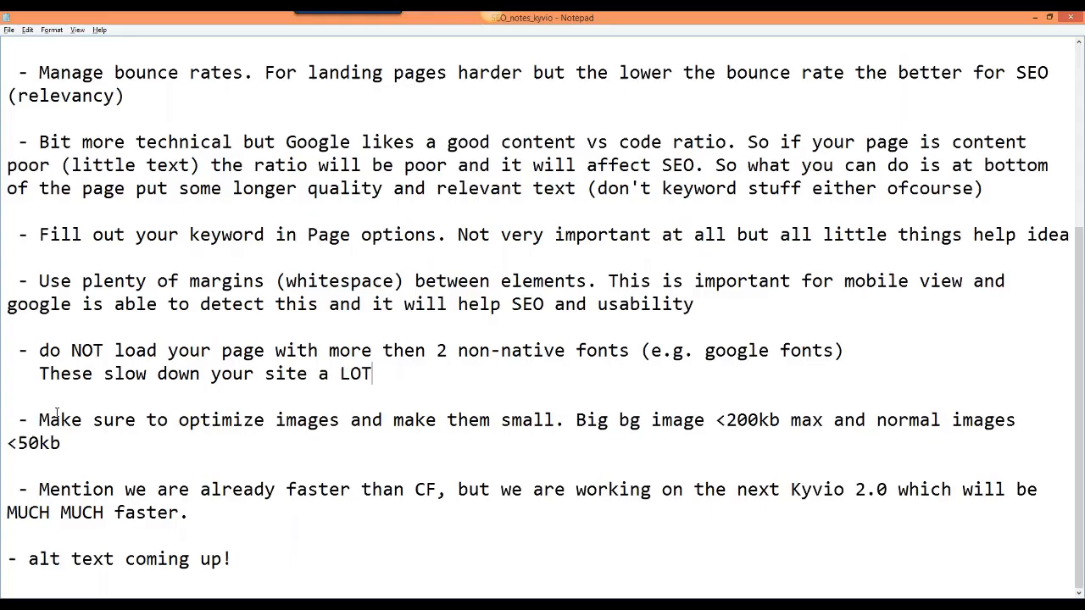
left_click_drag(39, 419, 268, 449)
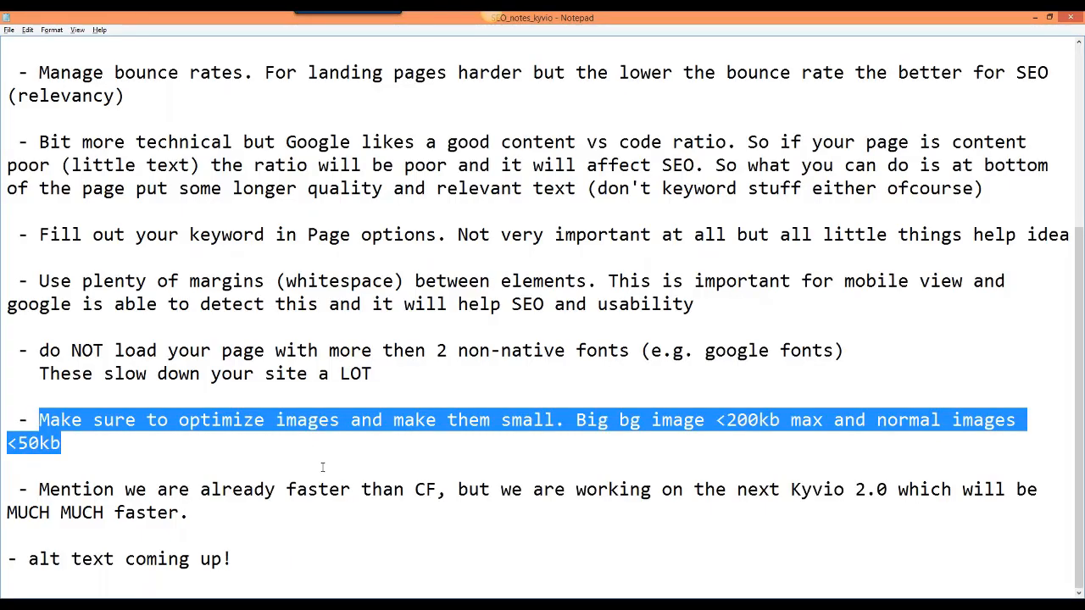
double_click(50, 489)
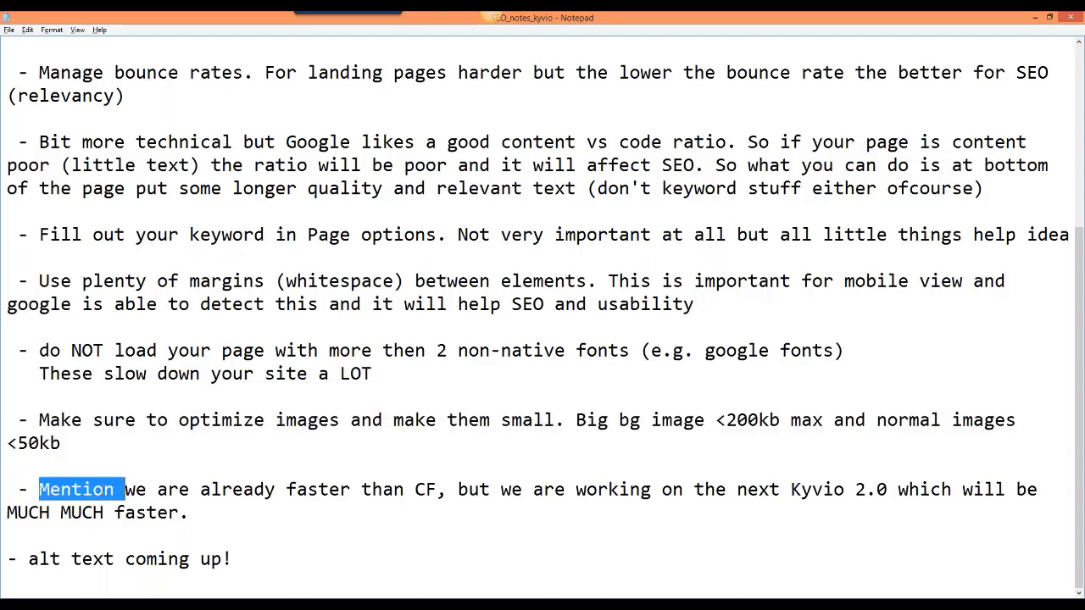
key("Delete")
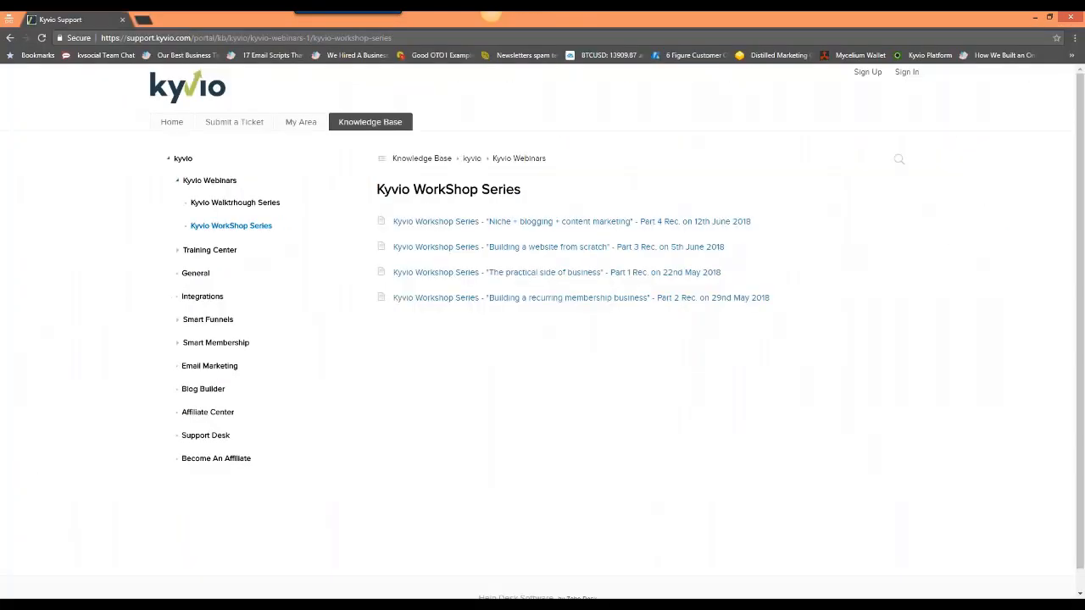
- Switch back to the Kyvio page editor in the browser and delete the flower image below the video
left_click(135, 605)
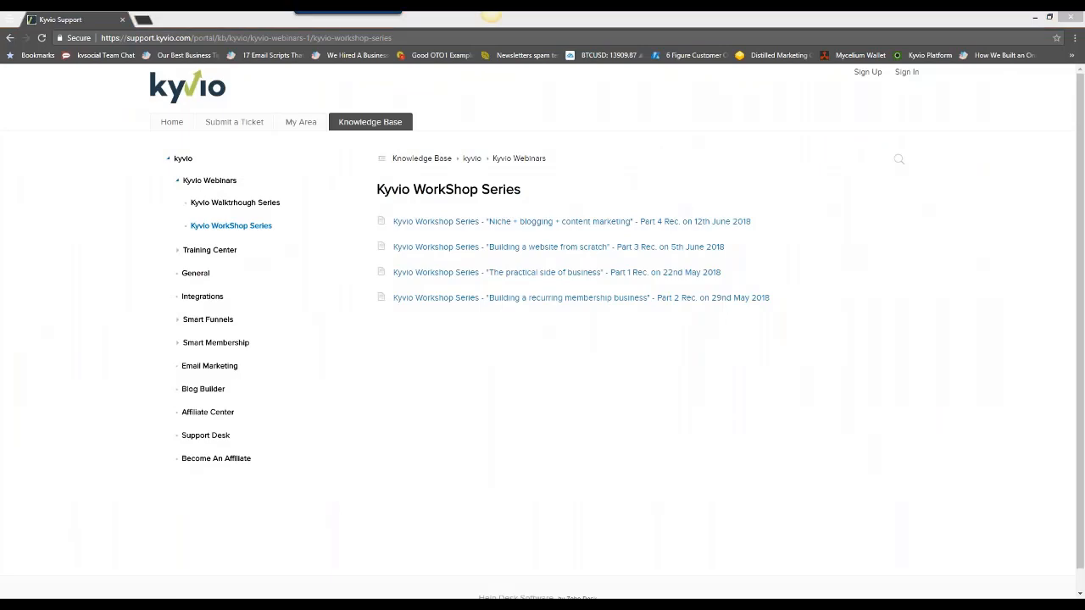
left_click(124, 573)
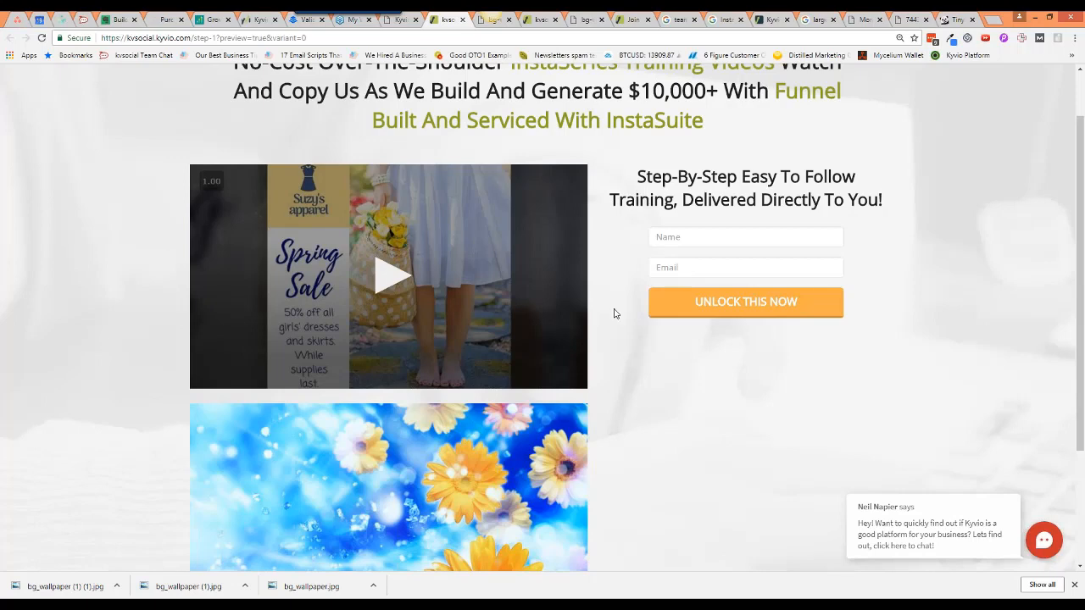
left_click(396, 26)
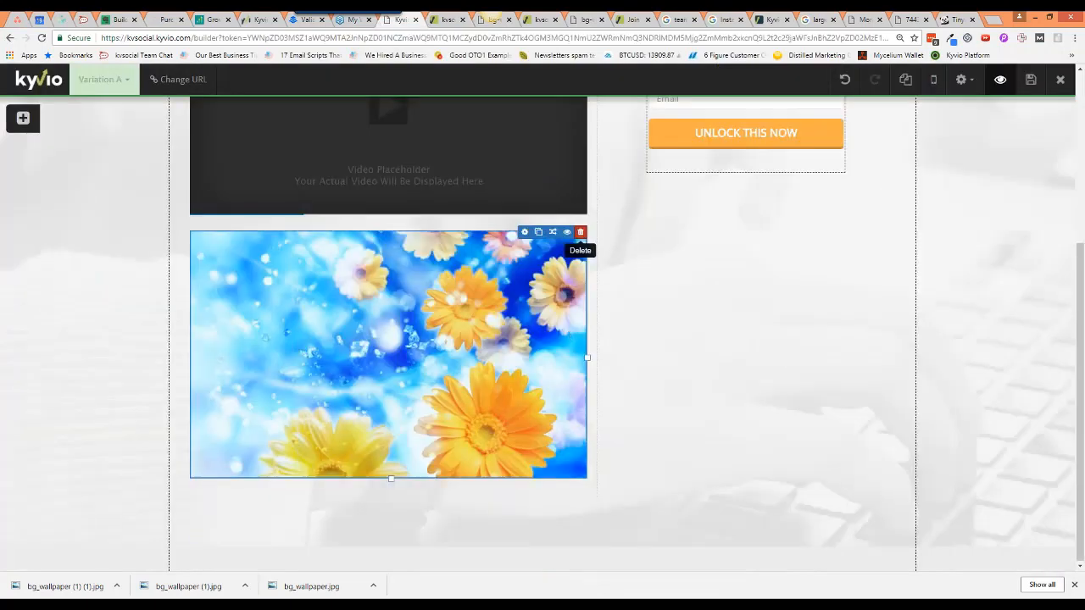
left_click(580, 231)
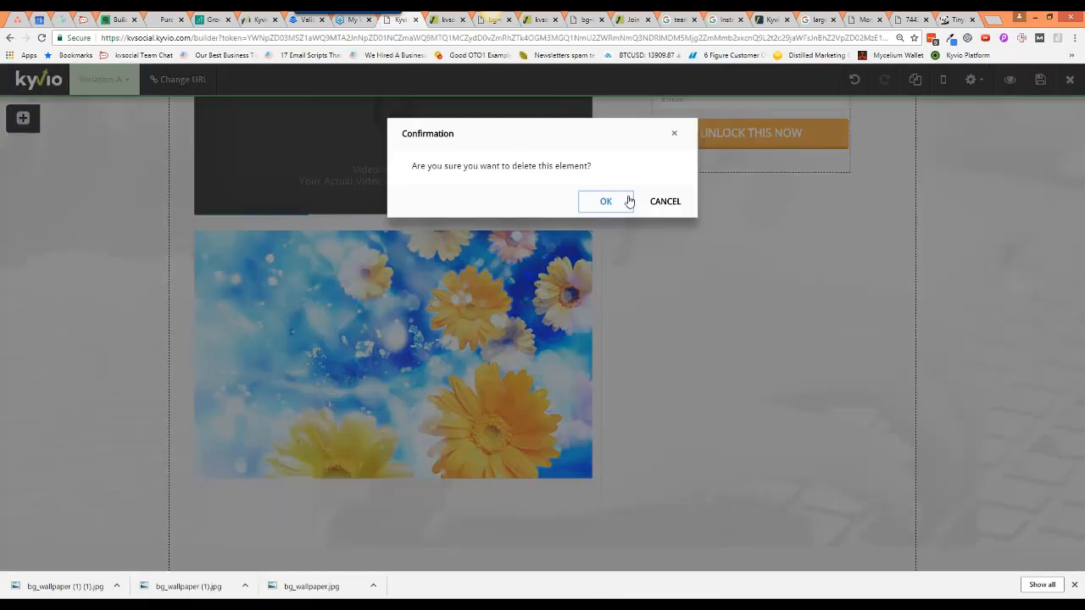
left_click(605, 200)
- Switch to the SEO notes, highlight "up!" in the alt text note and return to the Kyvio editor
key("alt+Tab")
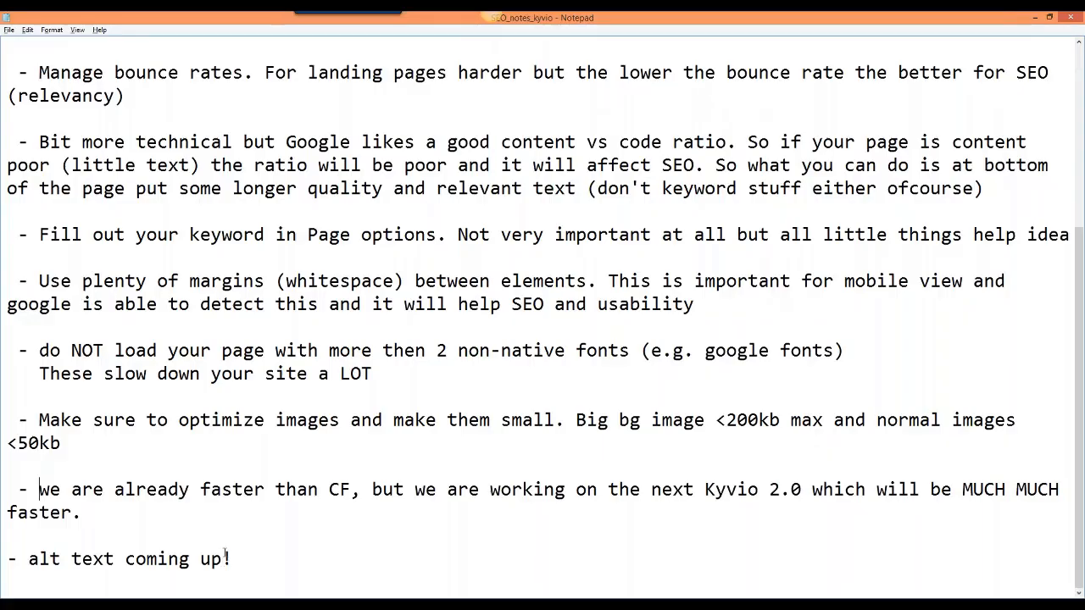
double_click(231, 559)
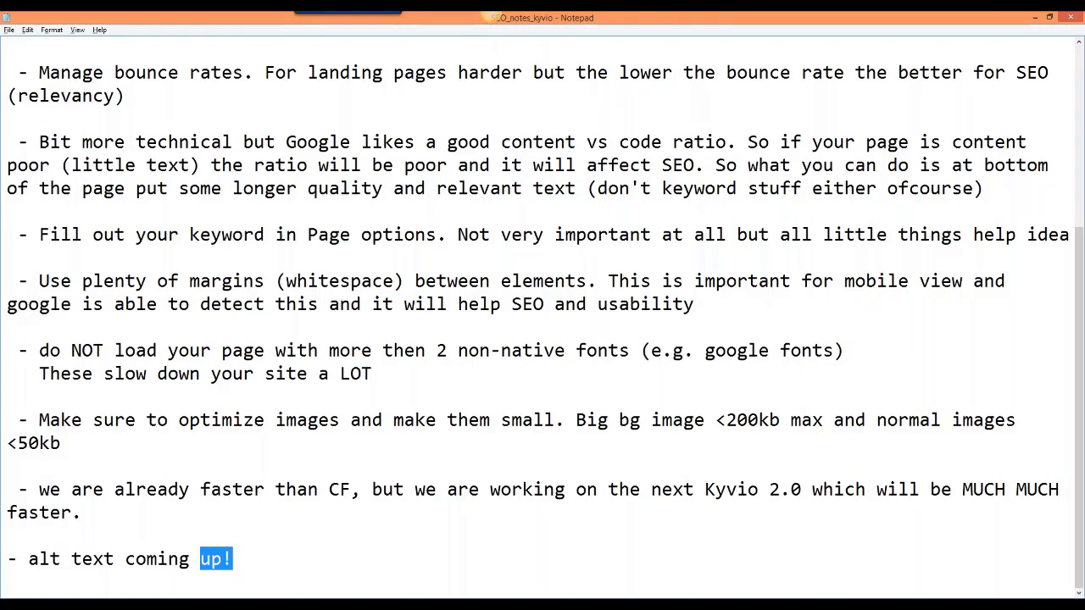
left_click(136, 605)
left_click(75, 551)
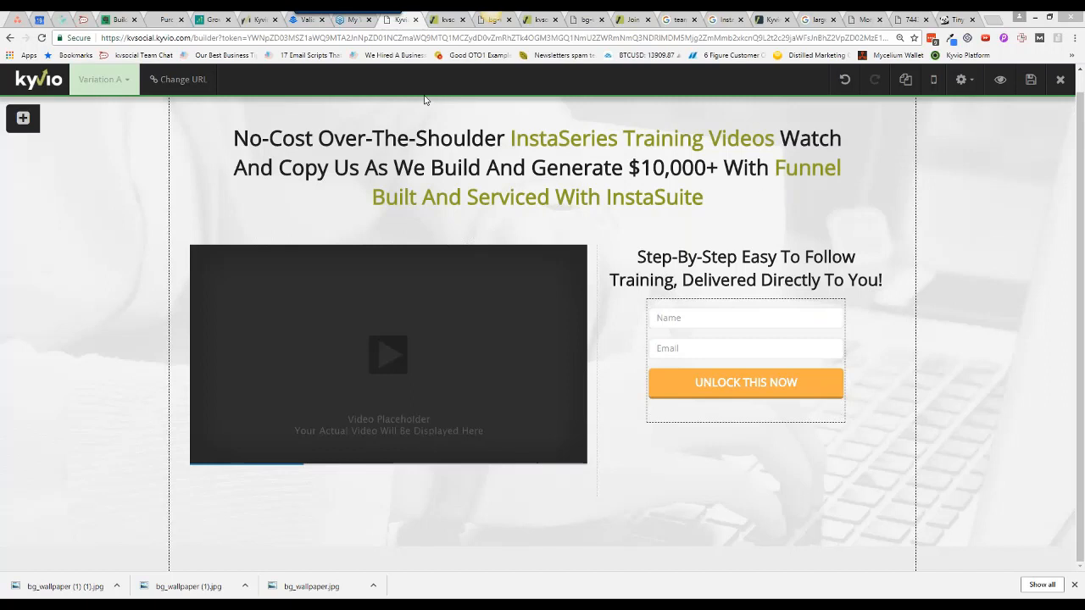
- Open the page options, shift the panel aside and view the background image settings
left_click(962, 78)
left_click(911, 105)
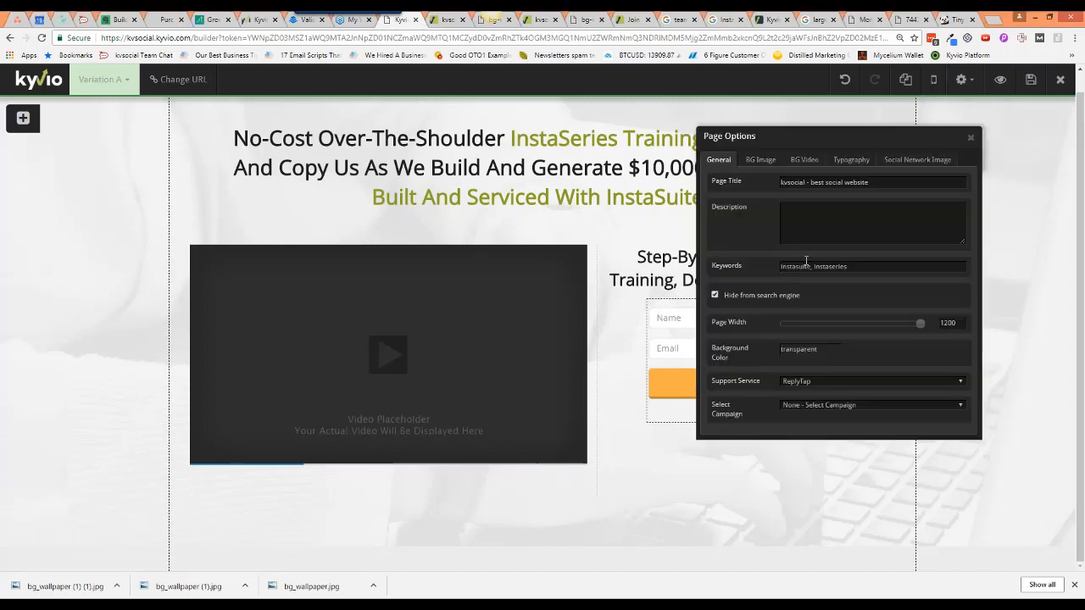
left_click_drag(864, 138, 654, 165)
left_click(761, 163)
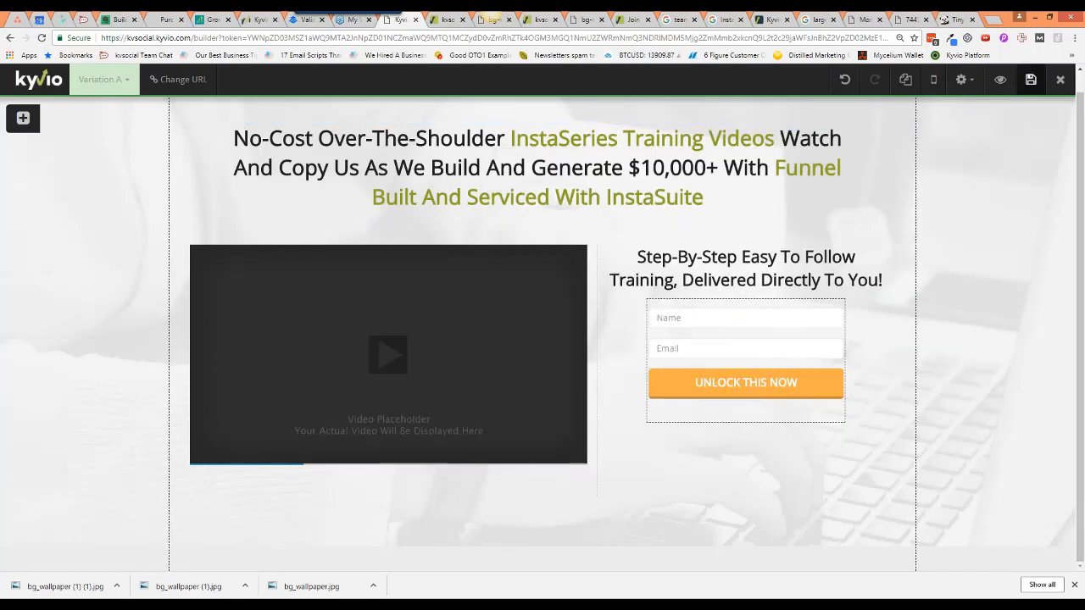
- Leave the page editor without saving the changes and switch to the Blog Builder module's settings
left_click(1058, 82)
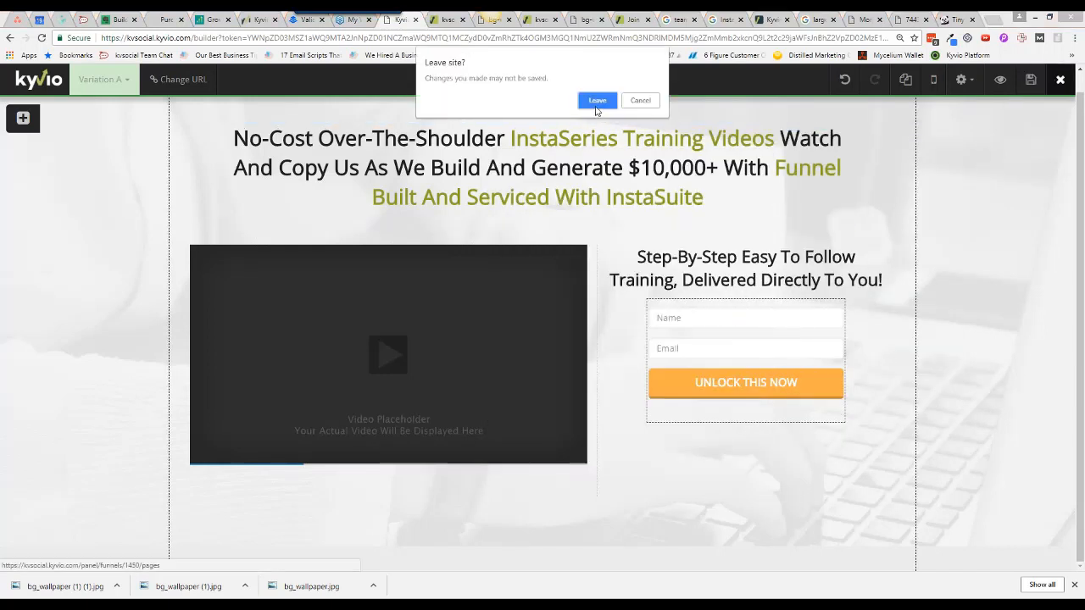
left_click(597, 101)
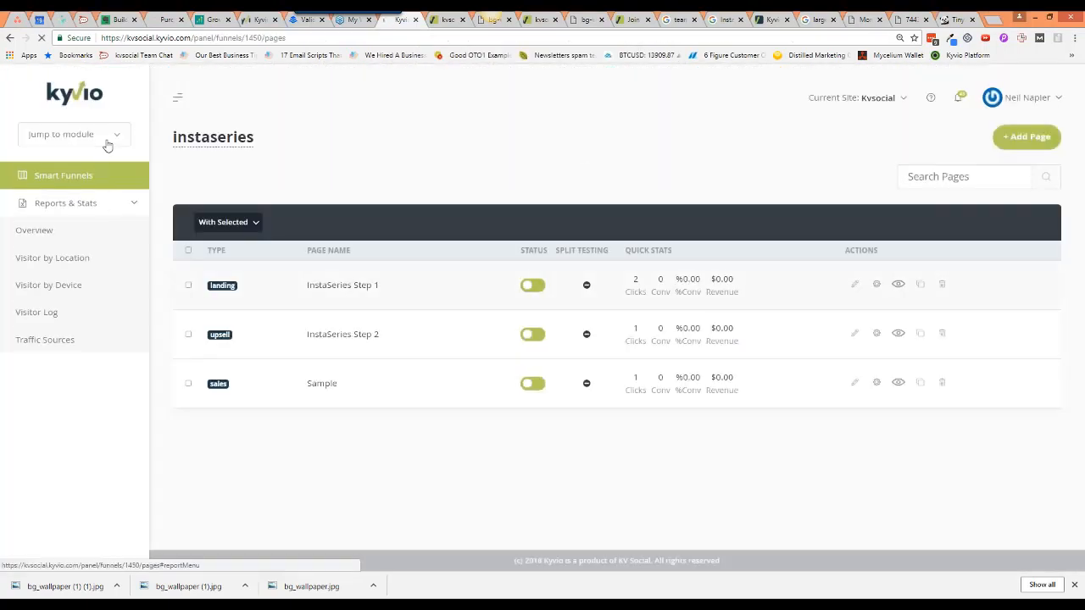
left_click(106, 141)
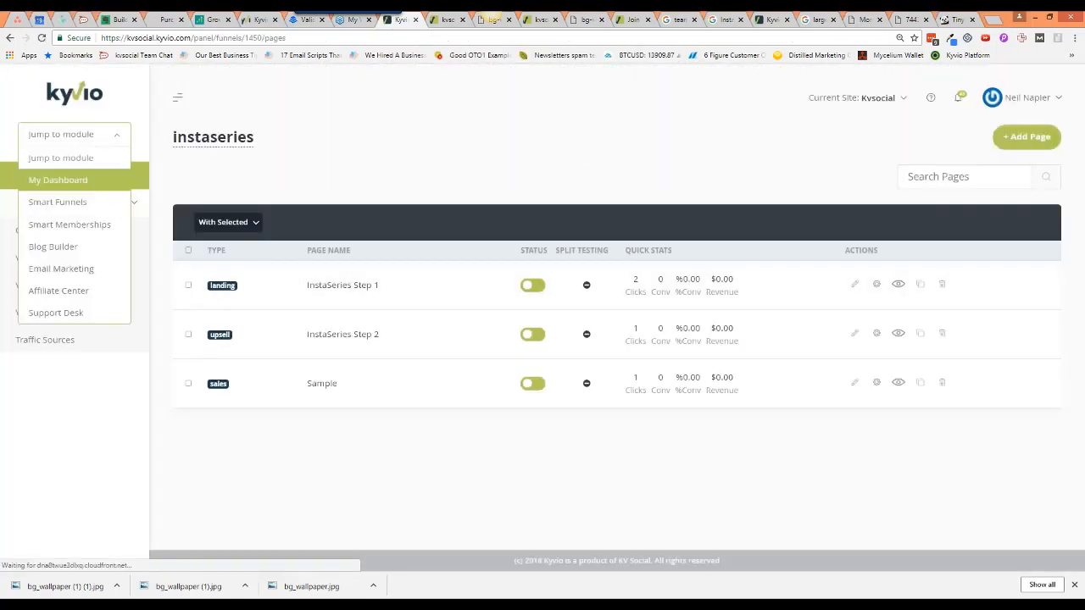
left_click(92, 245)
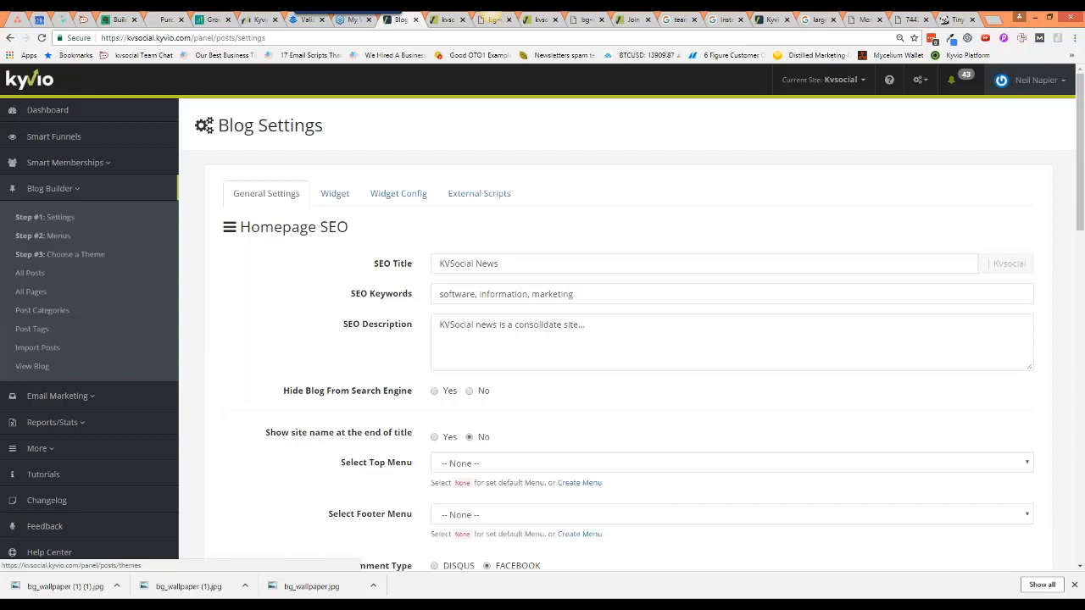
- Highlight the SEO Title, SEO Keywords and SEO Description labels in the blog's Homepage SEO settings
triple_click(470, 264)
left_click_drag(373, 264, 415, 264)
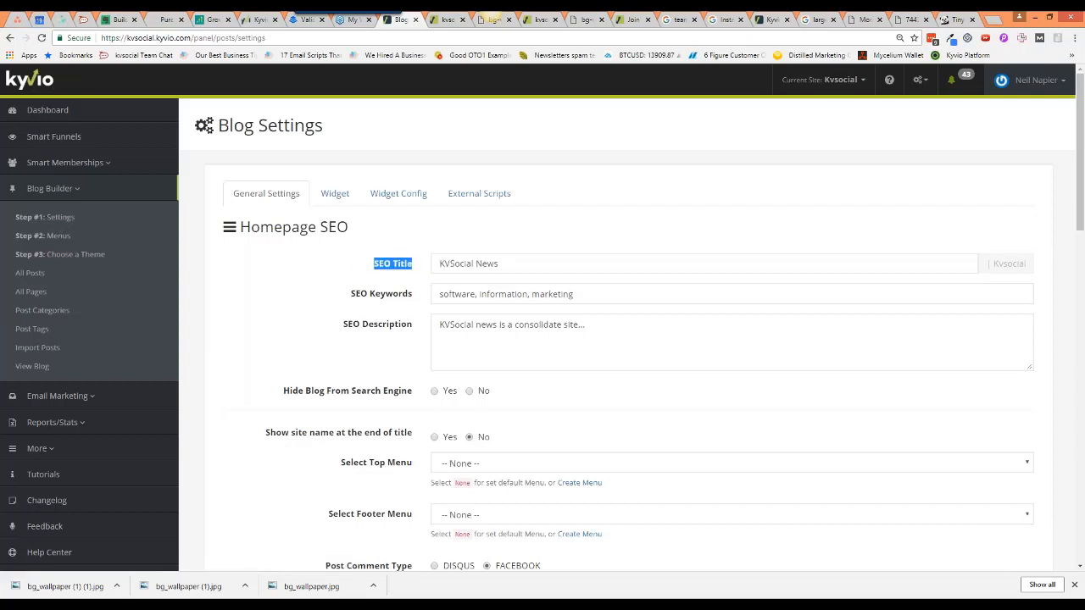
left_click(364, 293)
triple_click(364, 293)
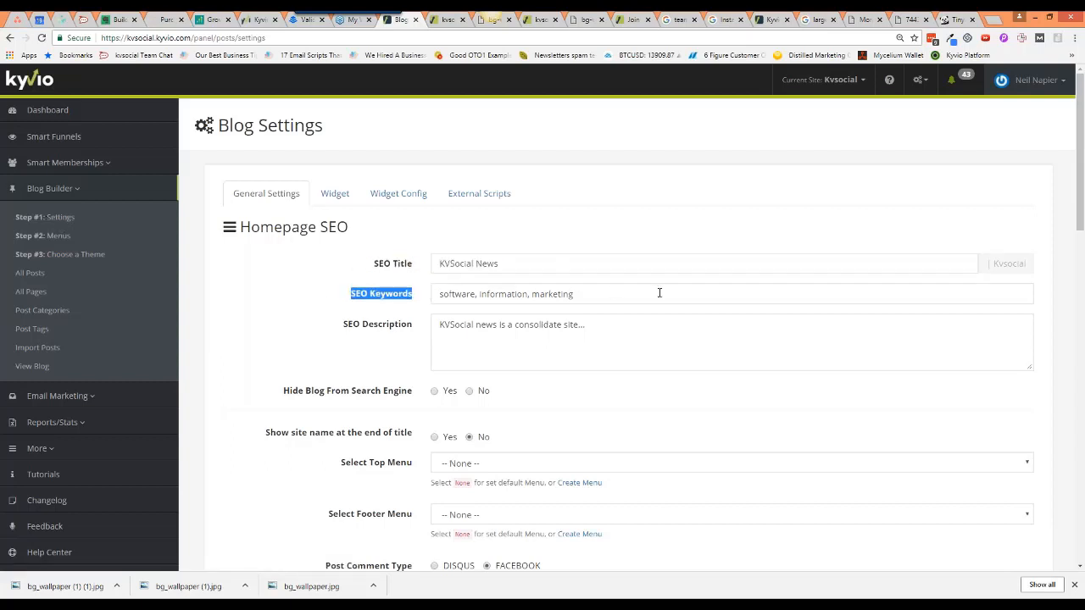
left_click_drag(344, 325, 416, 324)
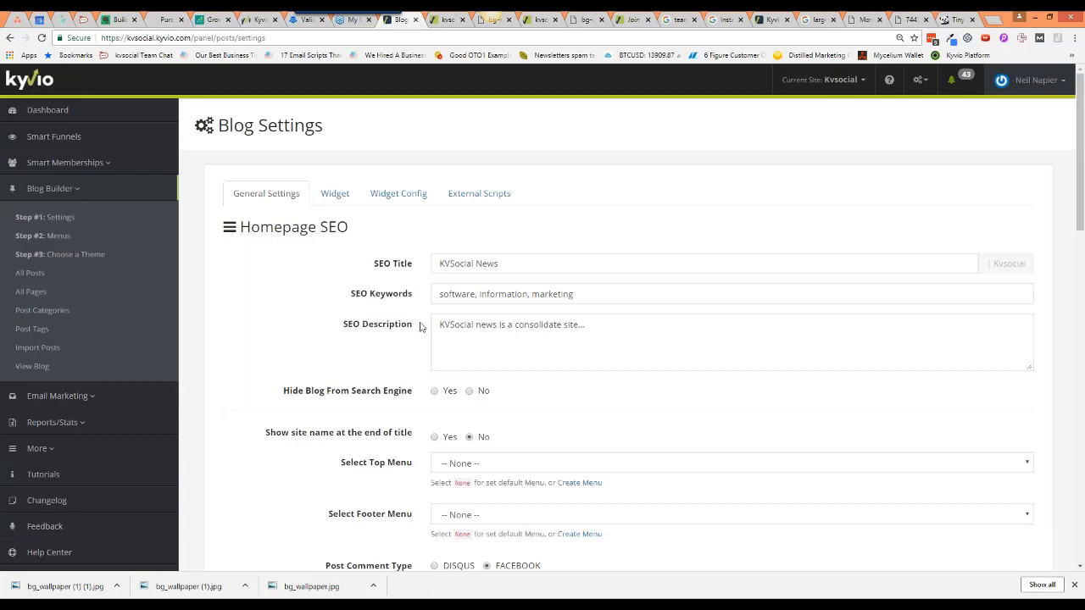
triple_click(415, 324)
triple_click(399, 294)
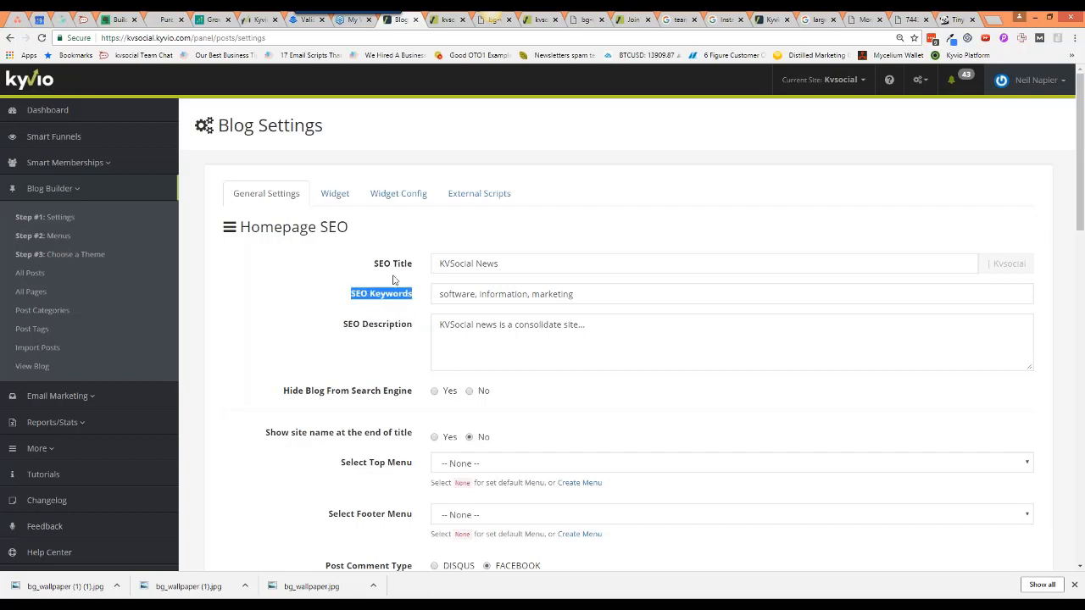
double_click(395, 268)
triple_click(394, 269)
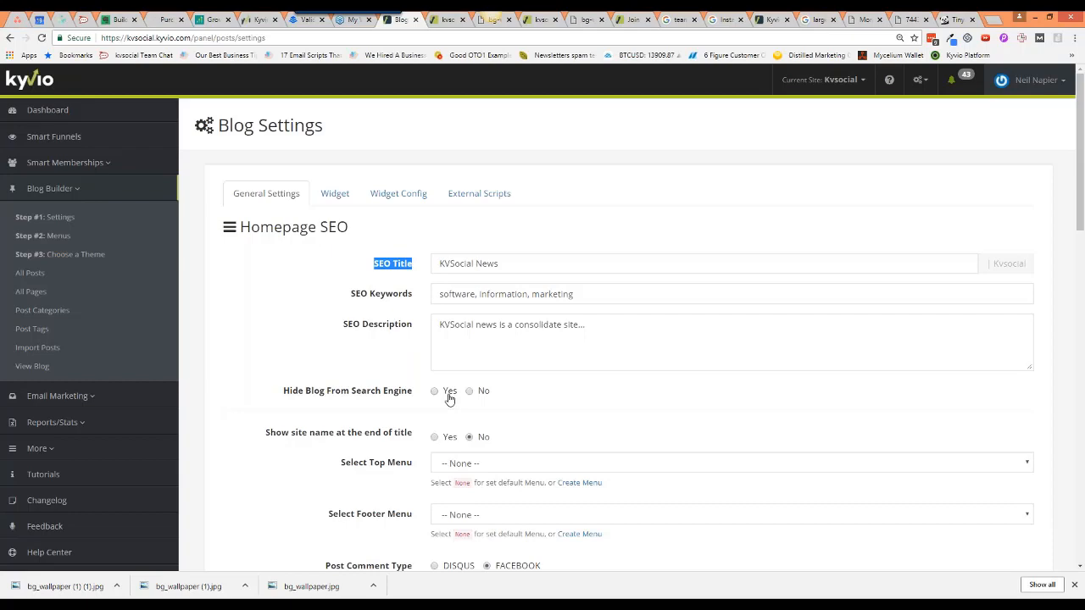
- Look through the blog's widget, widget configuration and external script settings, and return to the general settings
scroll(449, 398, "down", 3)
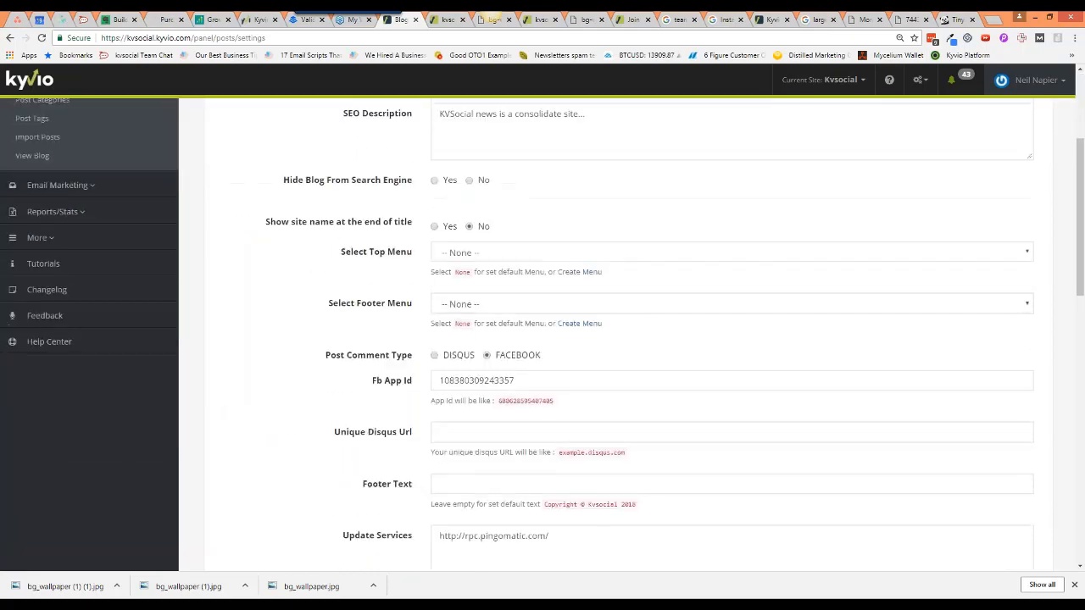
scroll(447, 395, "up", 3)
left_click(337, 193)
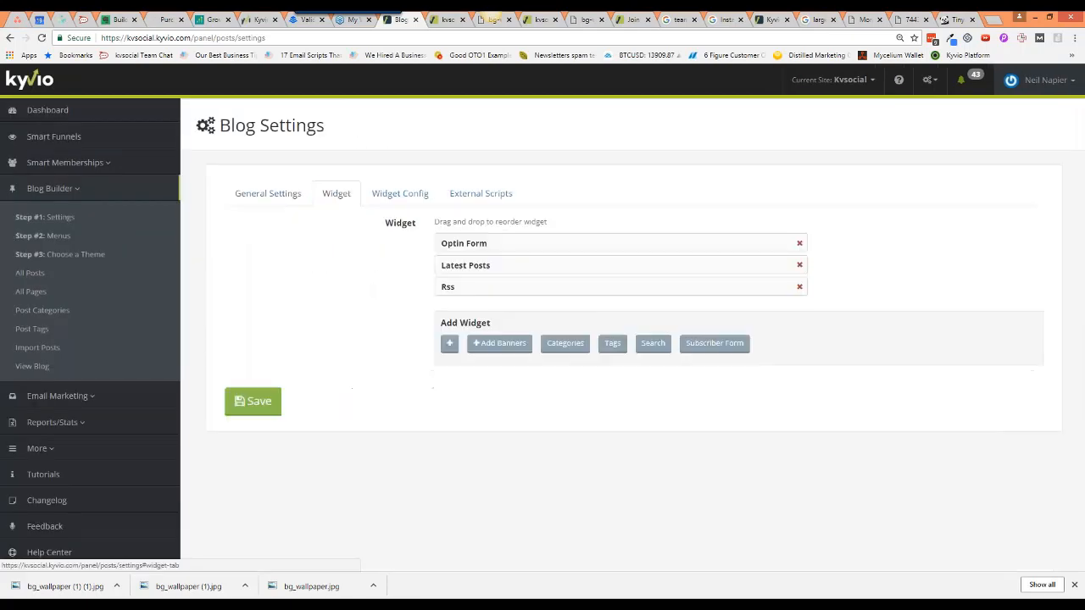
left_click(401, 194)
left_click(481, 194)
left_click(267, 193)
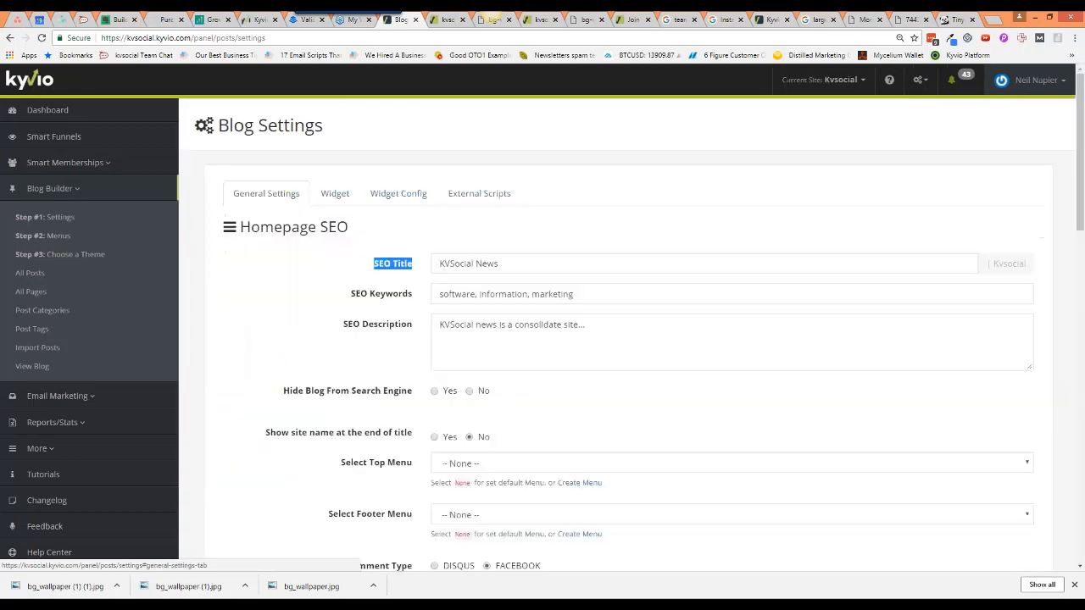
- Review the rest of the blog's general settings, down to the support campaign selections
scroll(326, 327, "down", 2)
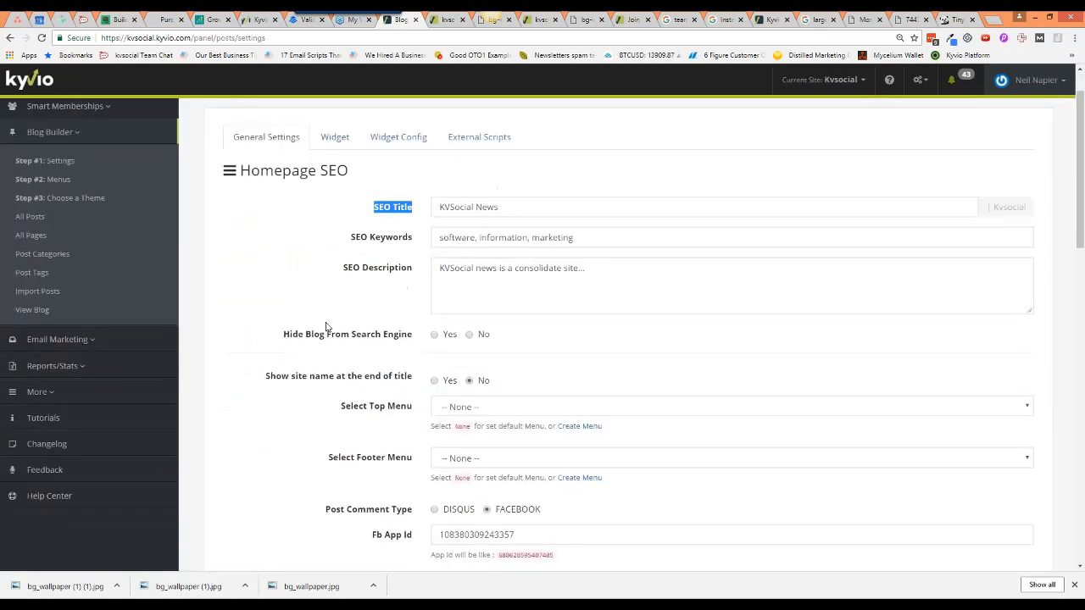
scroll(326, 327, "down", 5)
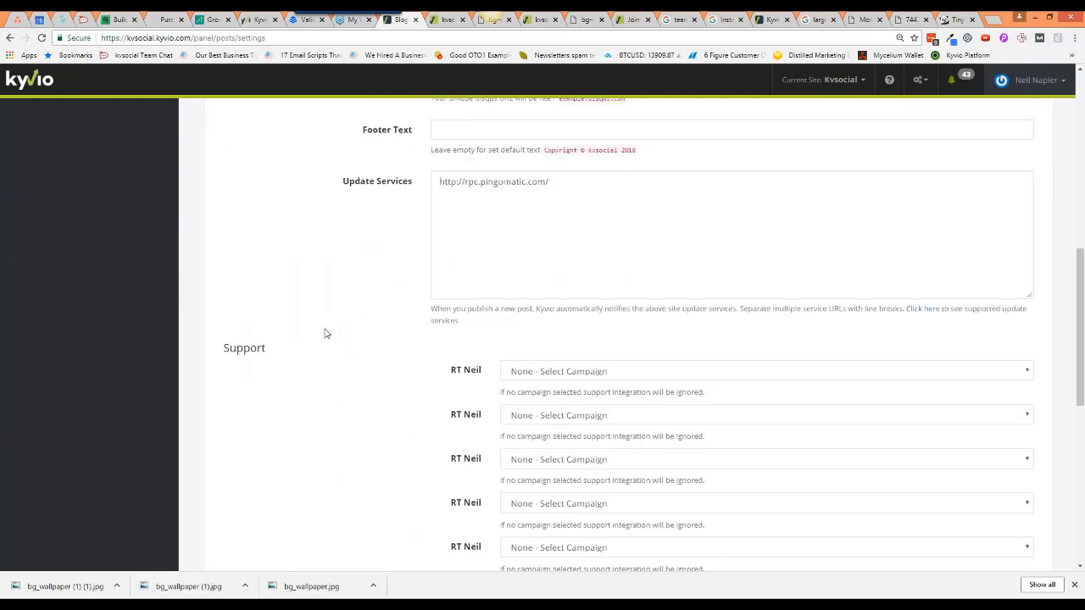
scroll(320, 350, "down", 4)
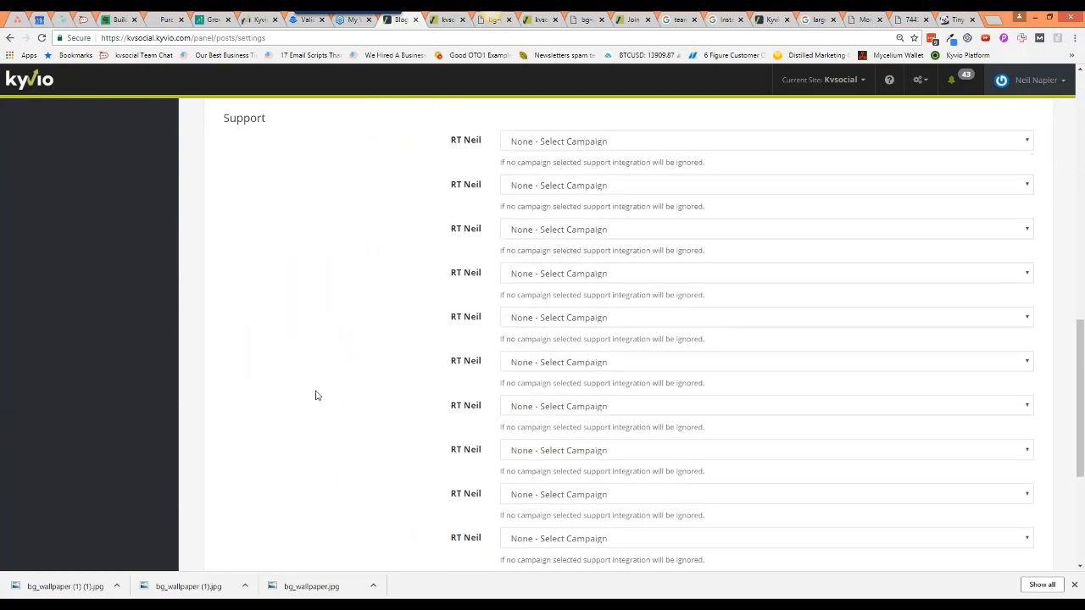
scroll(316, 396, "down", 2)
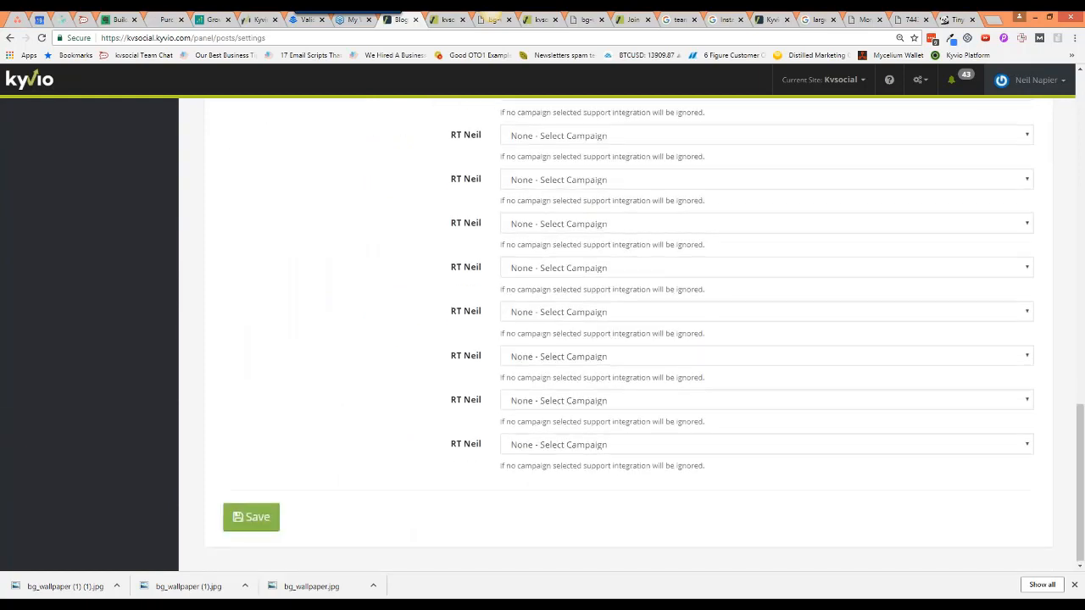
scroll(313, 303, "up", 15)
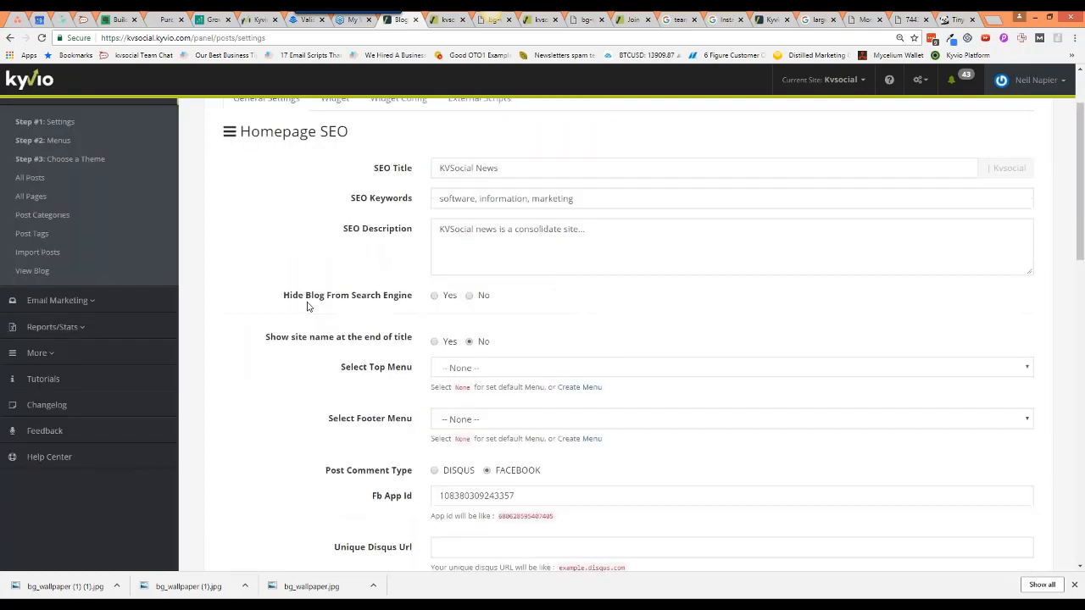
- Open the blog post "Why using SyndRanker makes sense" for editing and highlight its slug and excerpt
scroll(304, 306, "down", 1)
left_click(48, 218)
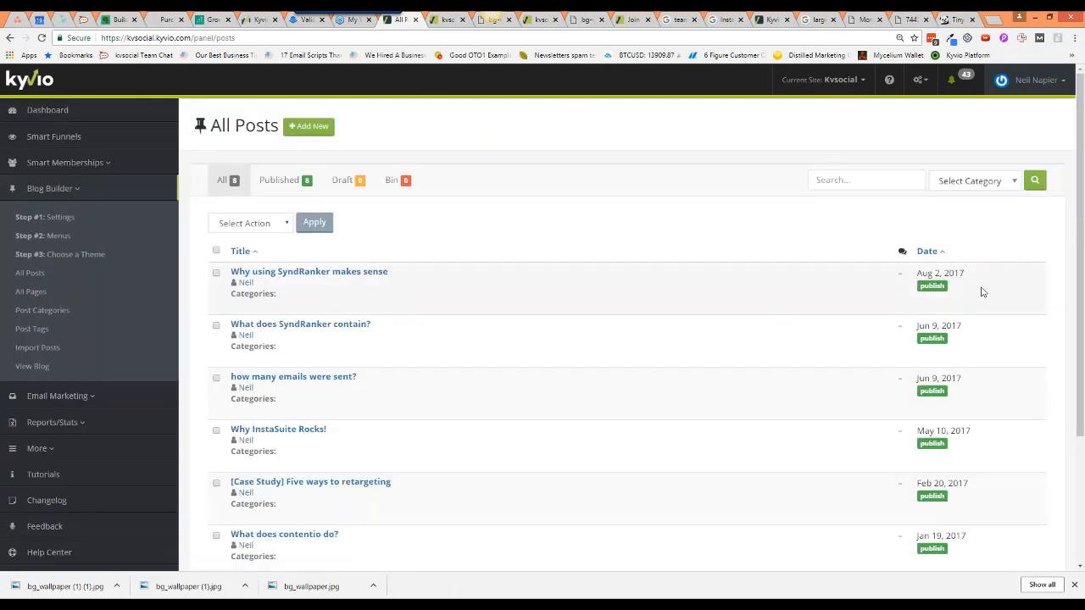
left_click(341, 273)
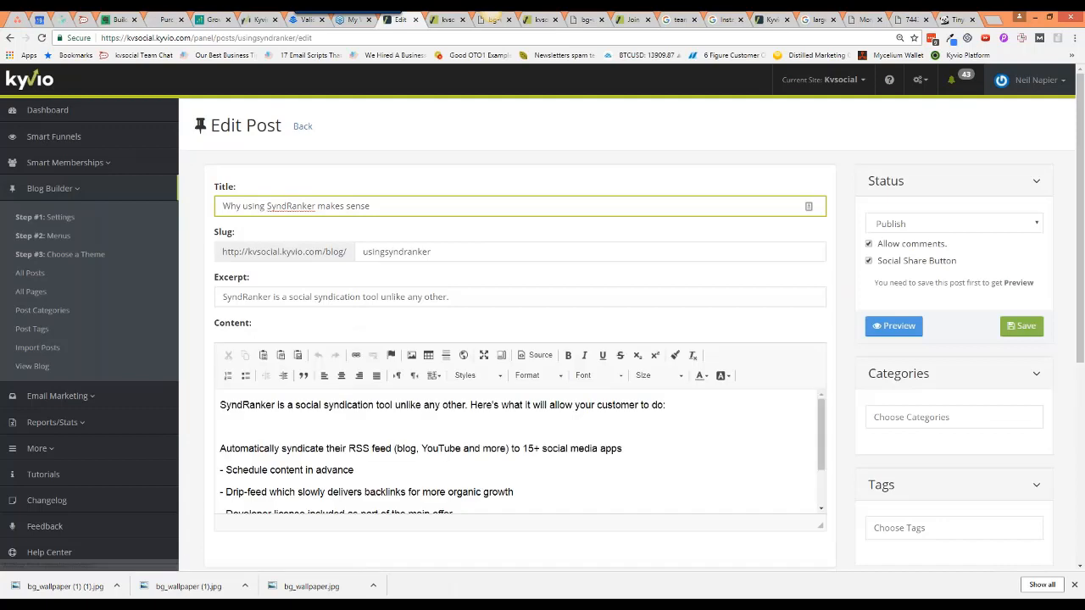
left_click_drag(366, 252, 463, 256)
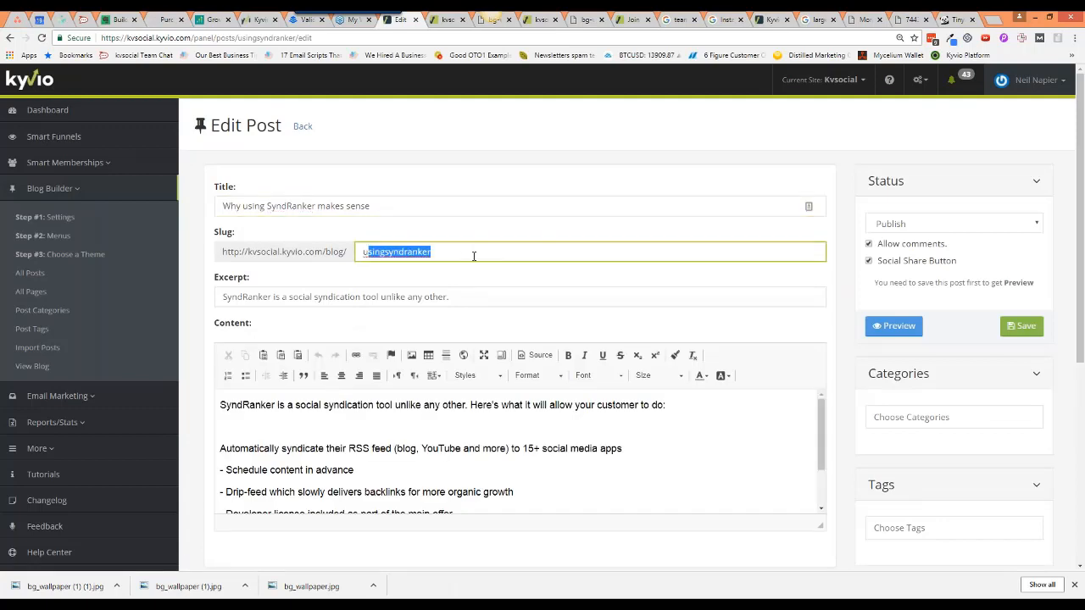
double_click(365, 251)
left_click(385, 252)
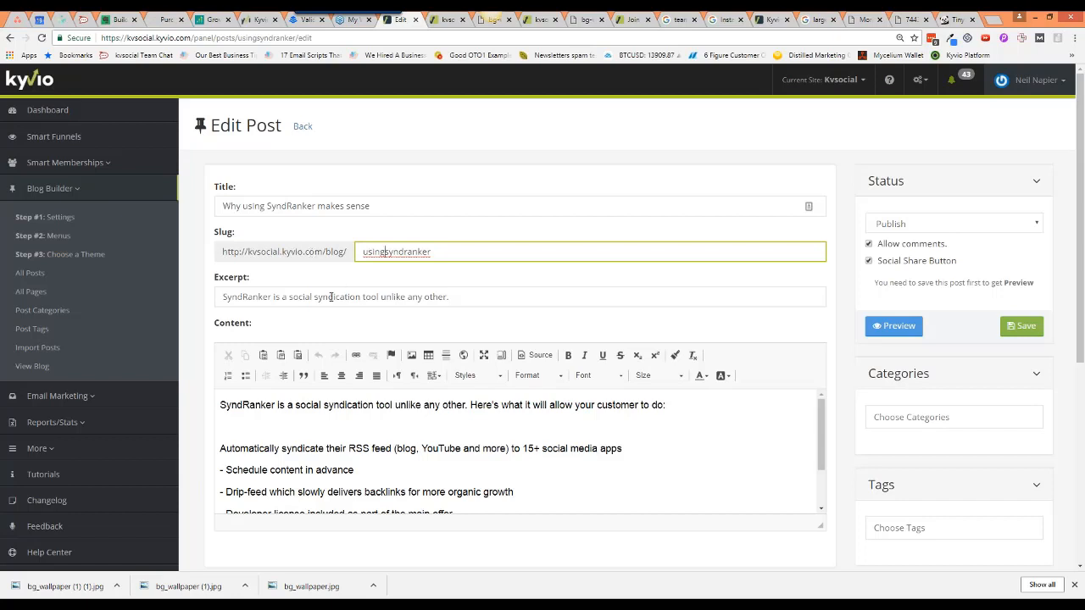
triple_click(231, 296)
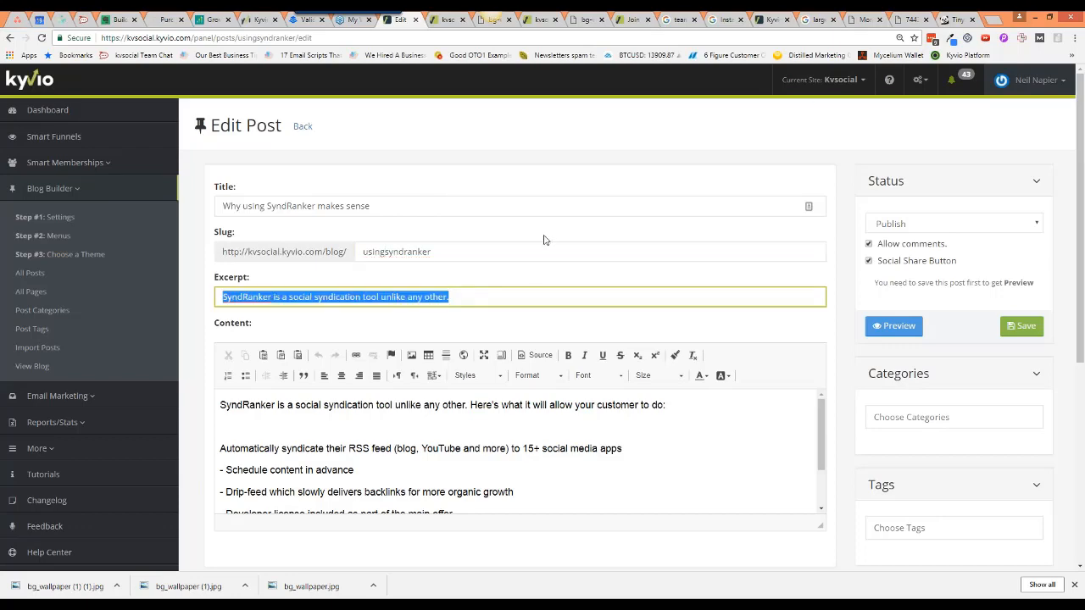
- Point out the post's image thumbnail, SEO title, SEO keywords and SEO description fields
scroll(545, 240, "down", 5)
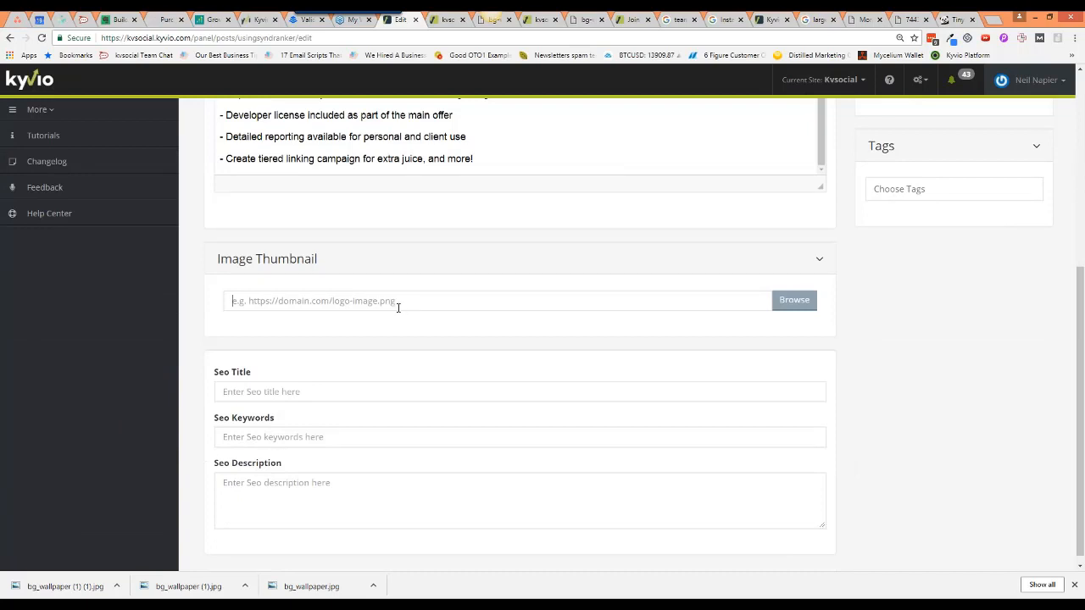
left_click(394, 303)
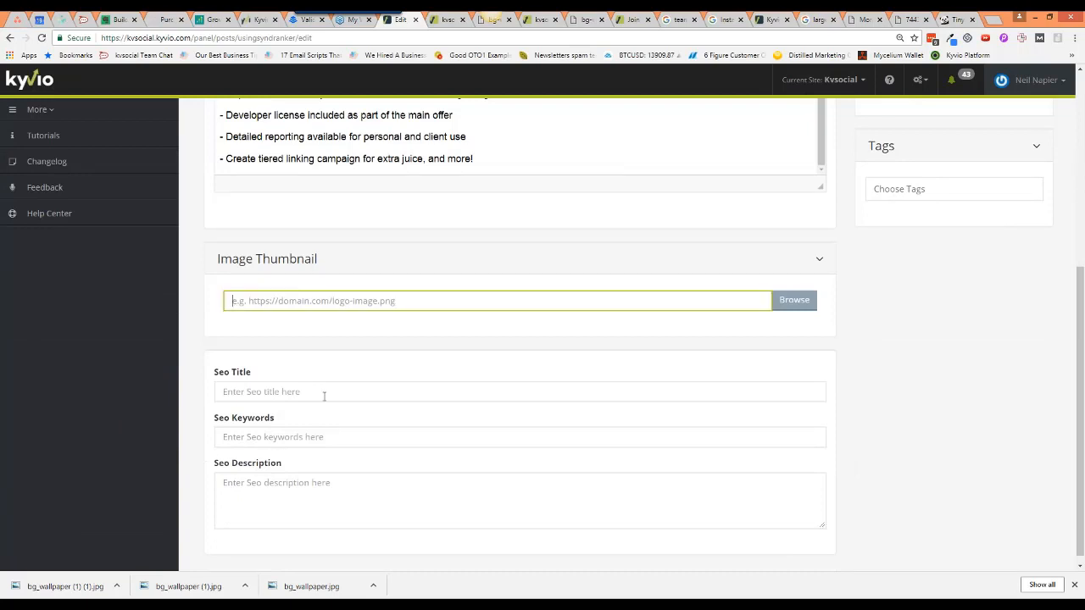
left_click(324, 396)
left_click(316, 437)
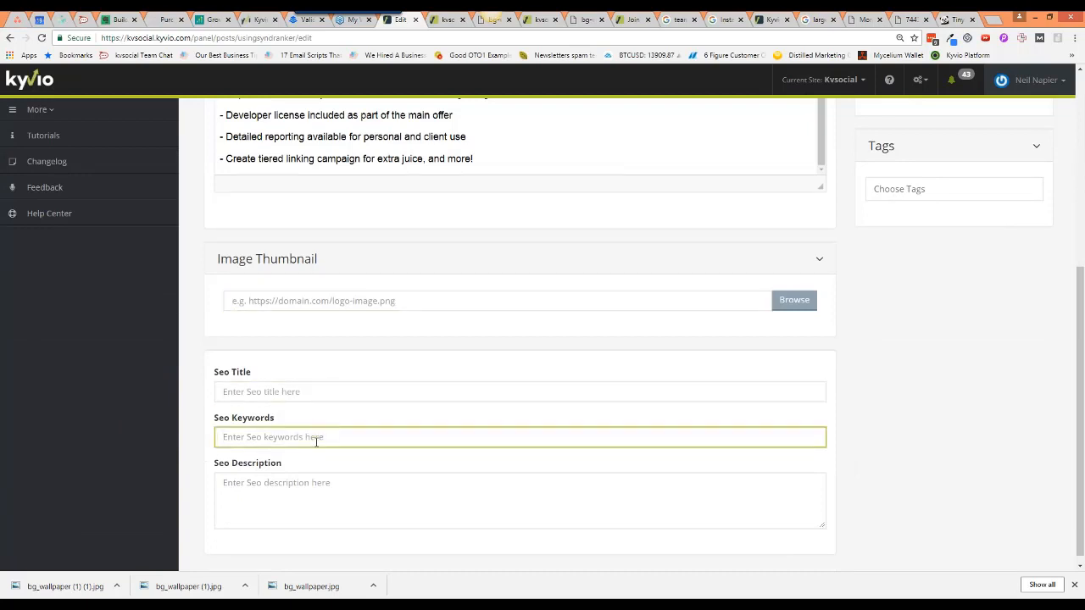
left_click(318, 492)
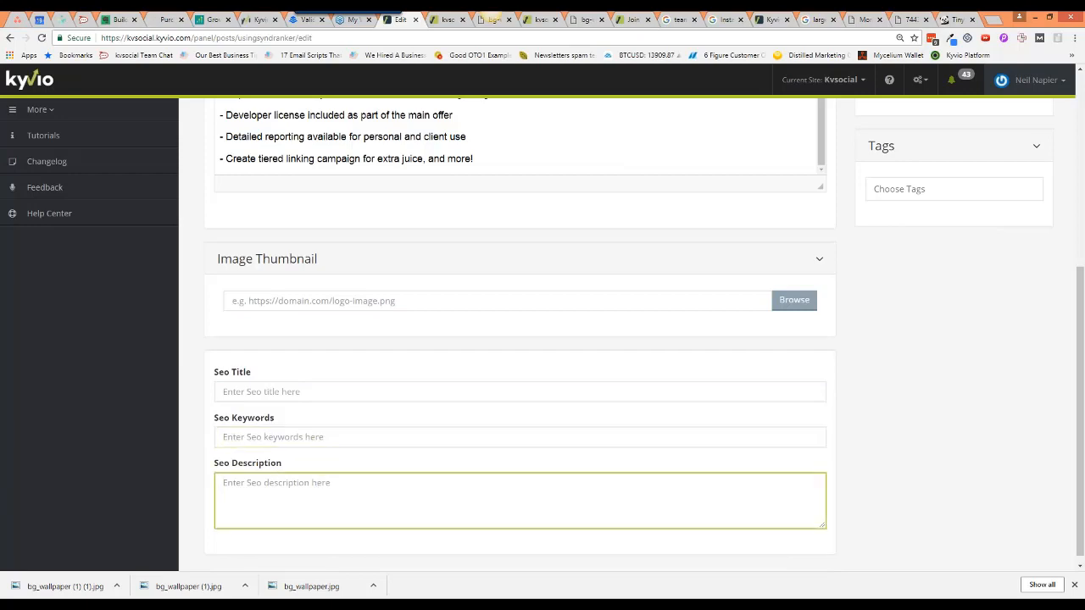
- Check the post's category and tag choices and return to the beginning of its content
scroll(282, 300, "up", 5)
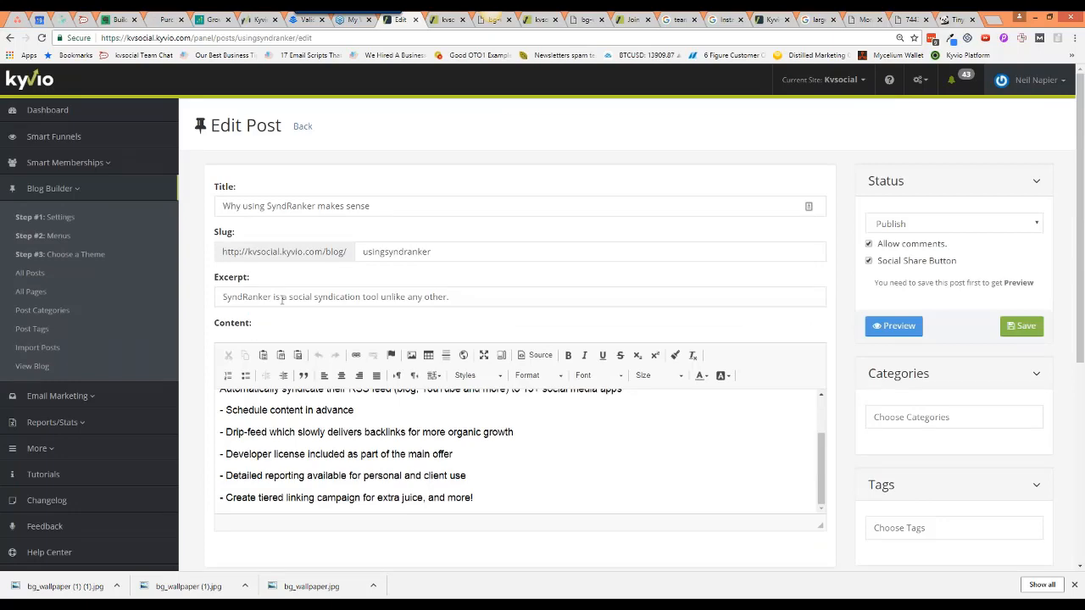
scroll(282, 300, "down", 5)
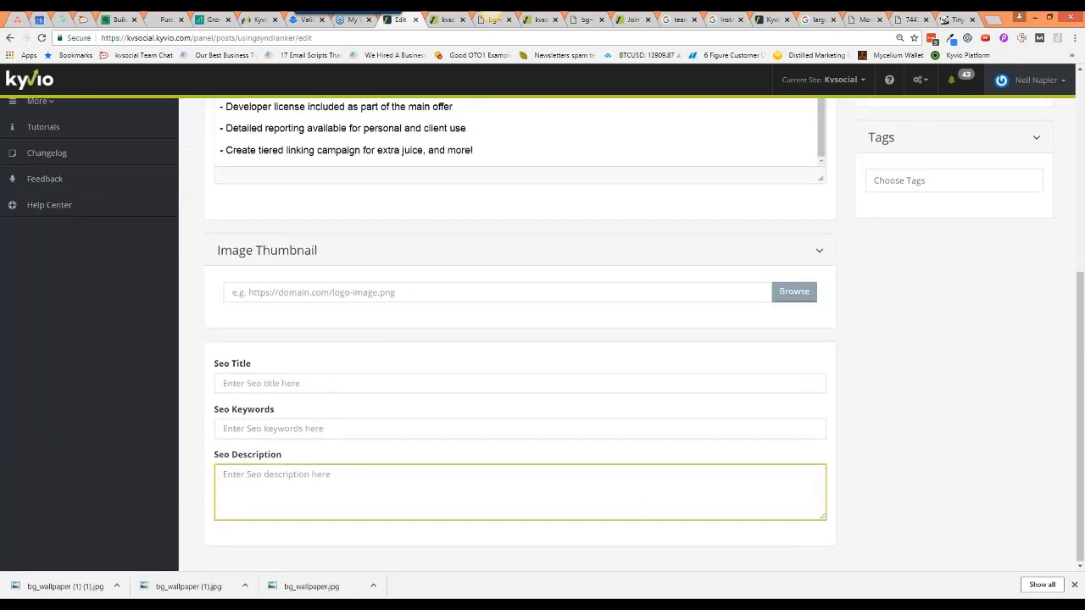
scroll(480, 395, "up", 4)
scroll(479, 395, "up", 1)
left_click(888, 349)
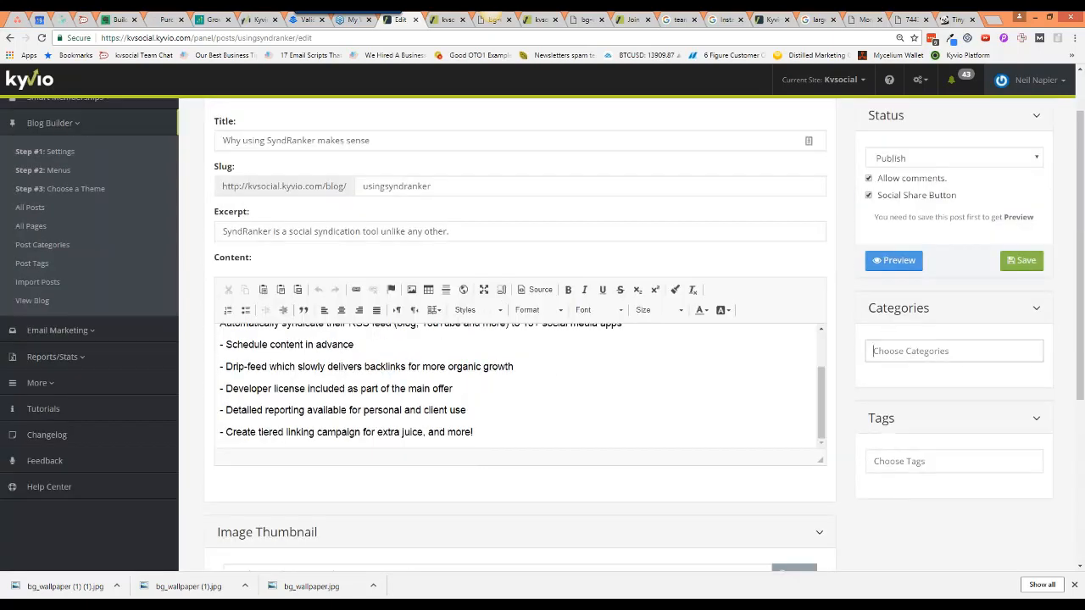
left_click(923, 461)
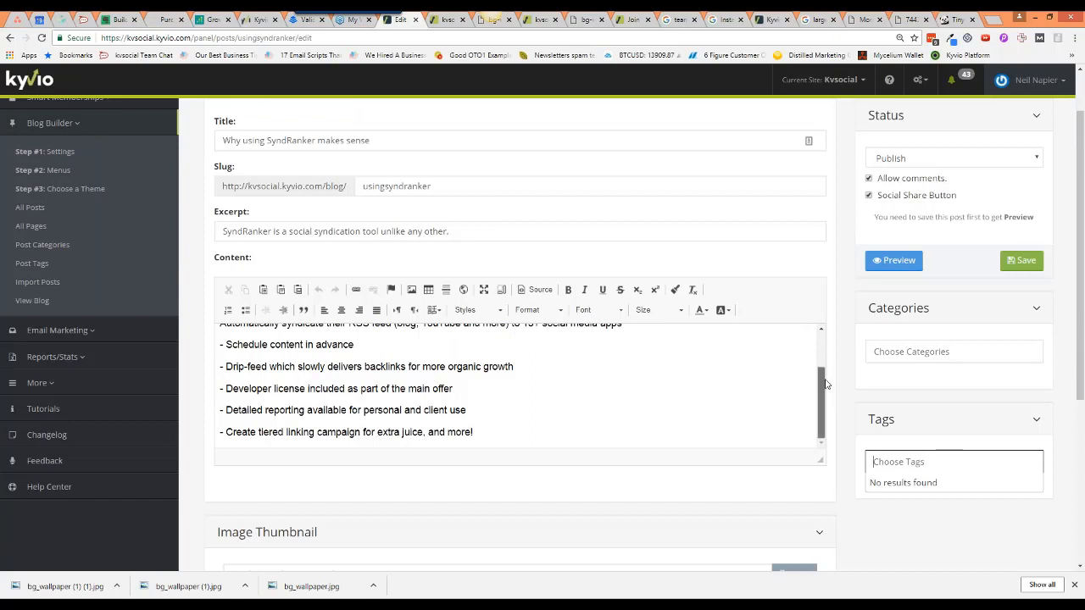
left_click_drag(823, 382, 821, 342)
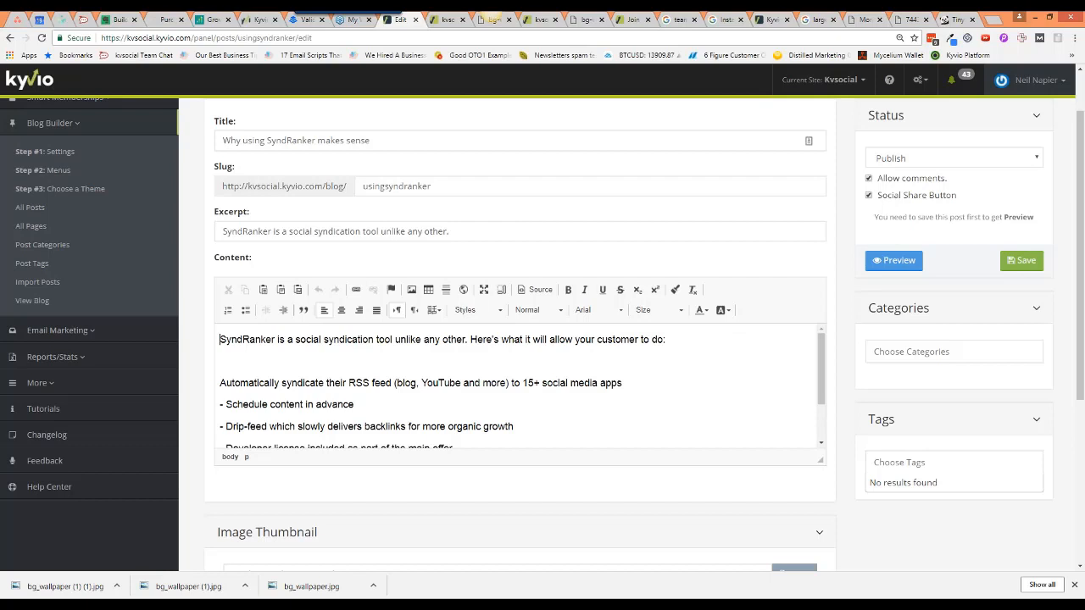
scroll(542, 326, "up", 1)
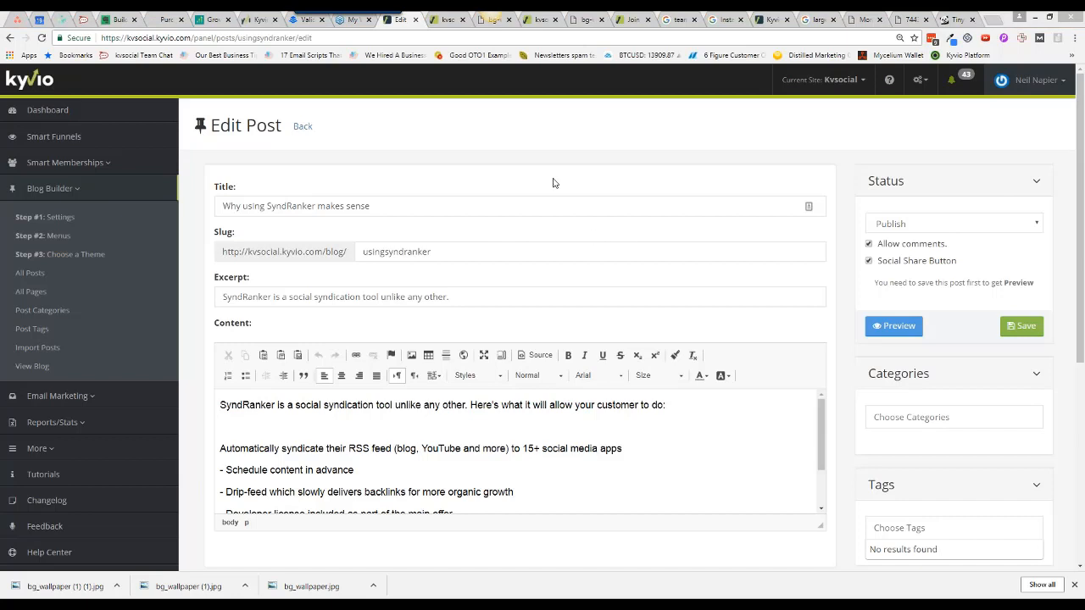
- Open kyvio.com/webinarseries in place of the second page preview and examine the workshop schedule
left_click(445, 19)
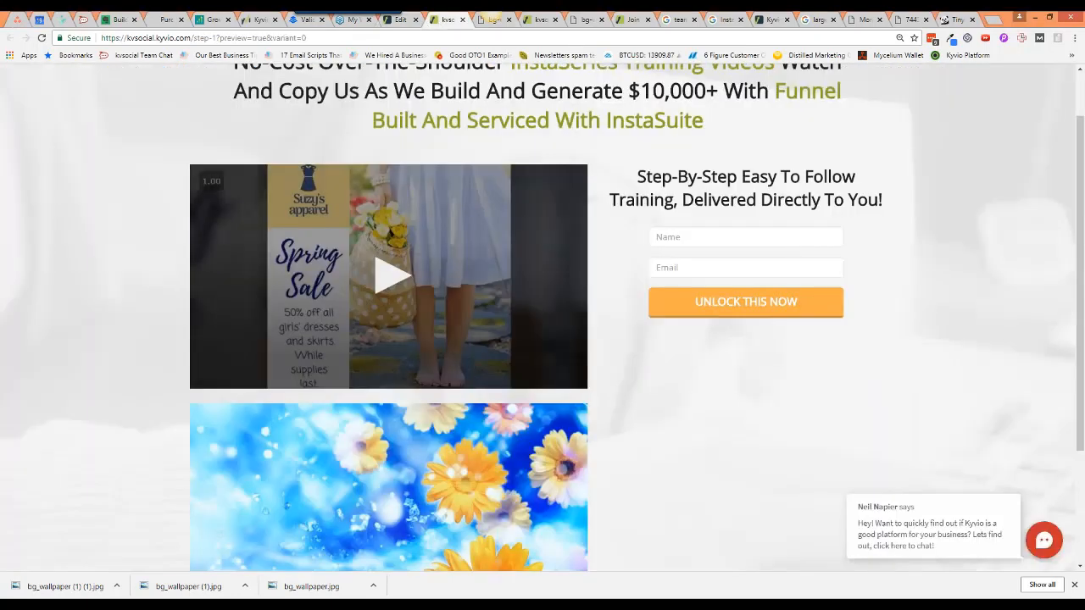
left_click(397, 18)
left_click(534, 19)
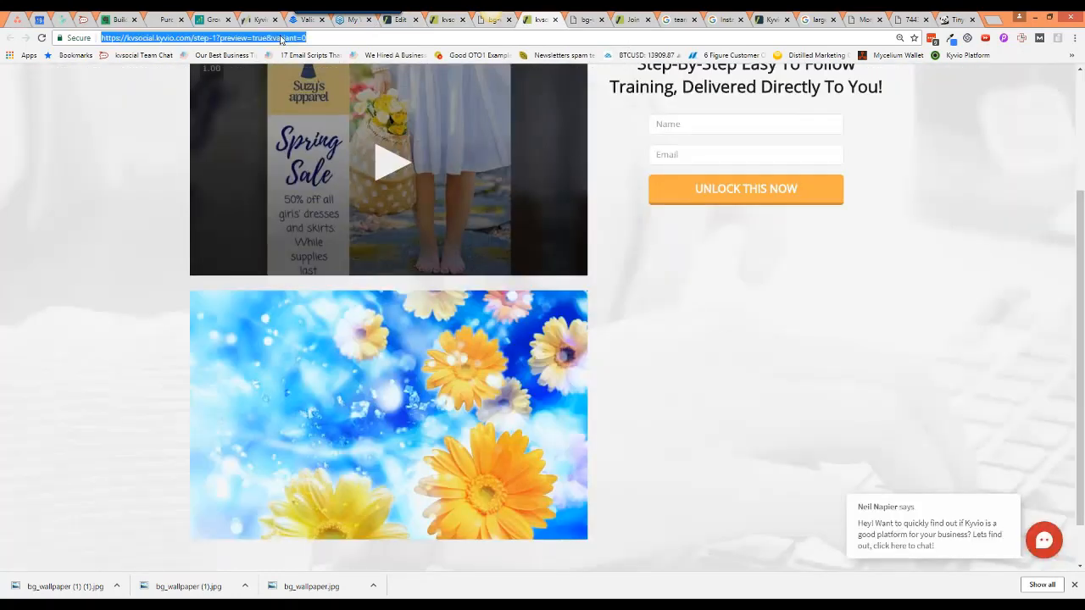
left_click(280, 38)
type("kyvio.com/webi")
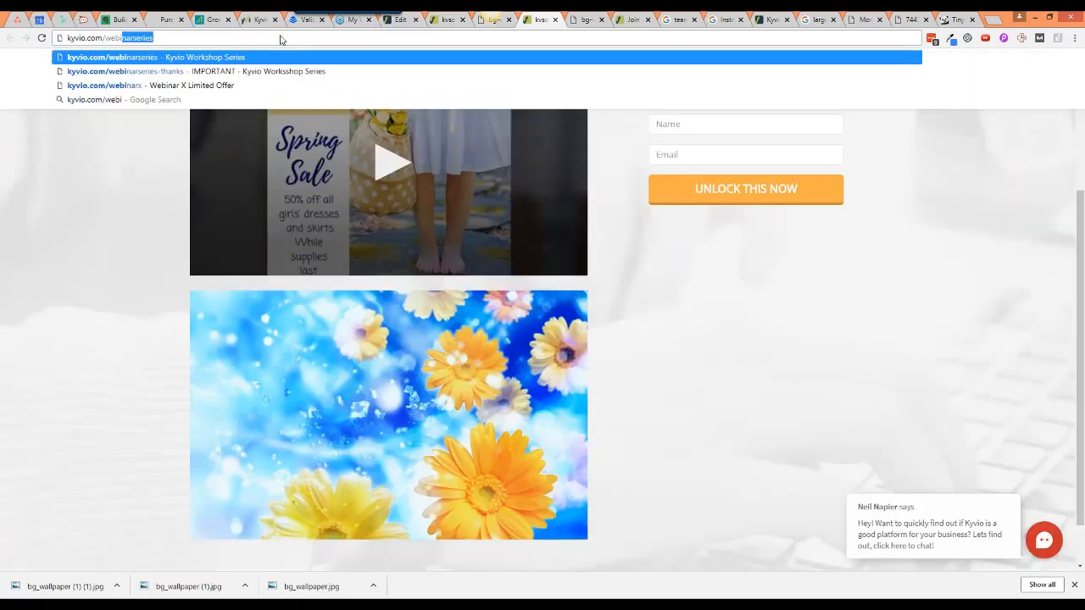
key("Return")
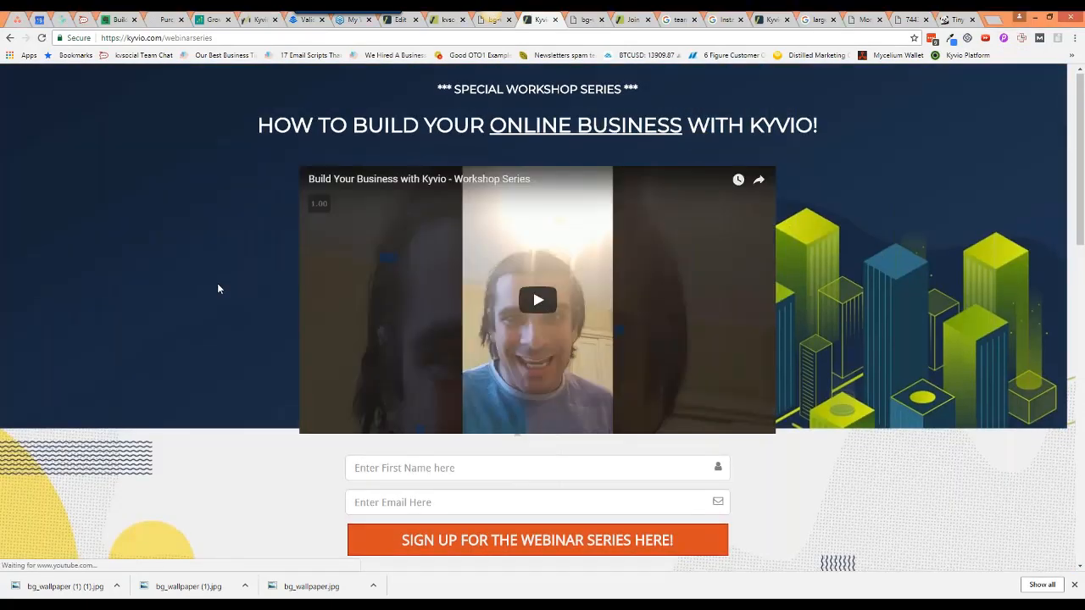
scroll(217, 284, "down", 10)
scroll(217, 288, "down", 1)
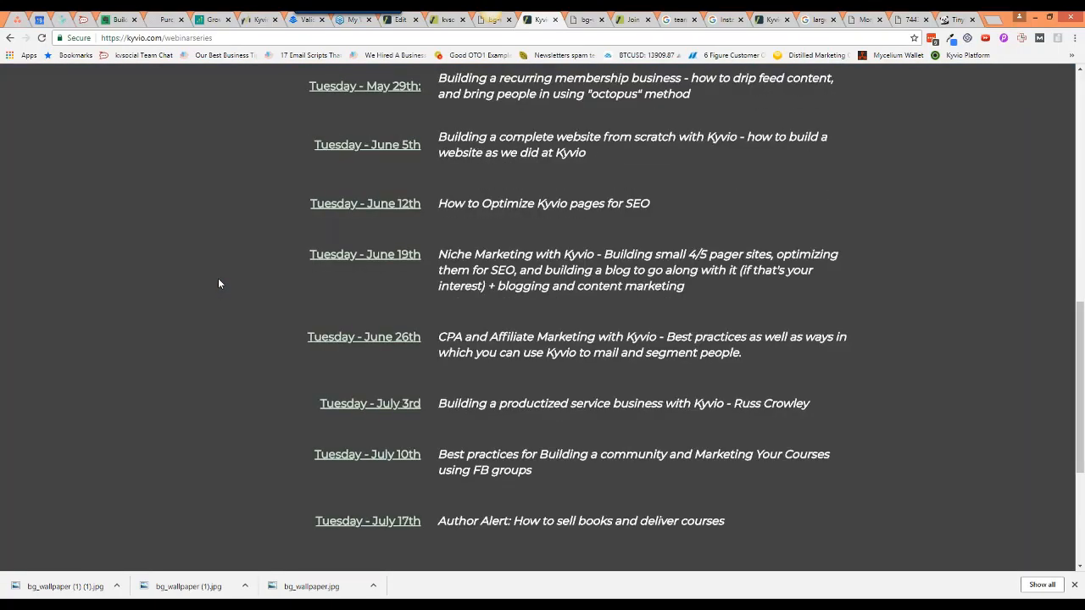